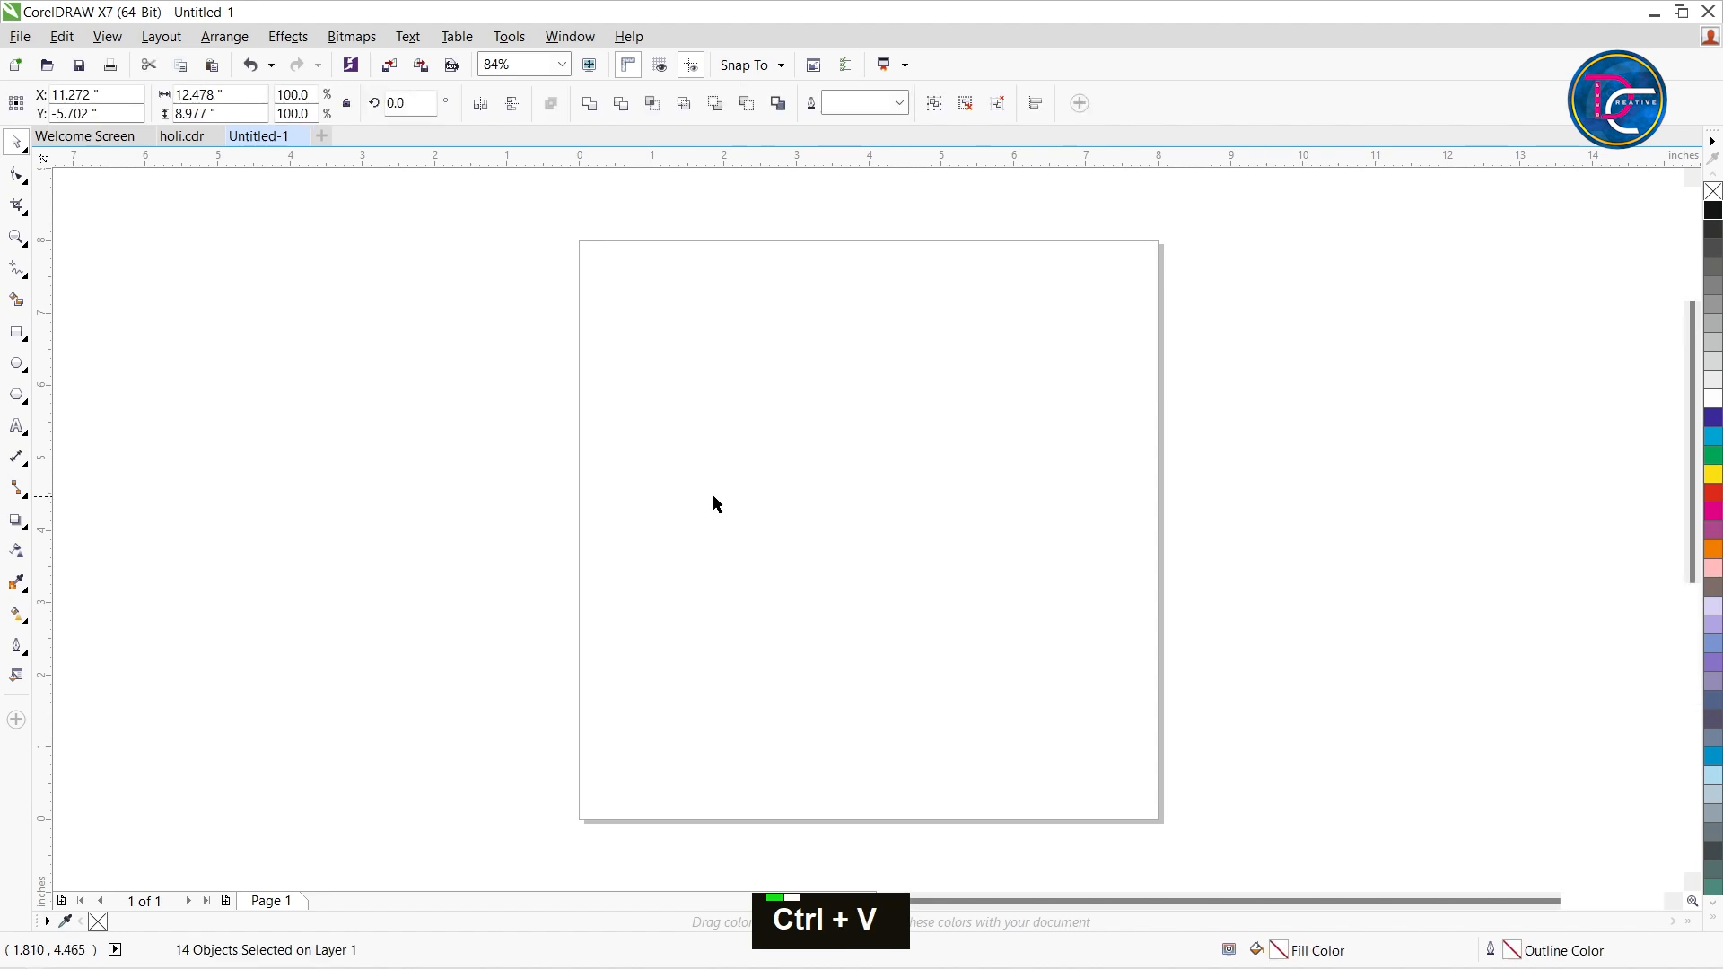
# - Create an 8 by 8 inch rectangle matching the blank page, leaving the pasted Holi artwork beside it
pyautogui.scroll(-5, 831, 526)
pyautogui.moveTo(1021, 547); pyautogui.dragTo(1023, 494)
pyautogui.press('z')
pyautogui.moveTo(716, 458); pyautogui.dragTo(1117, 601)
pyautogui.hotkey('ctrl', 'space')
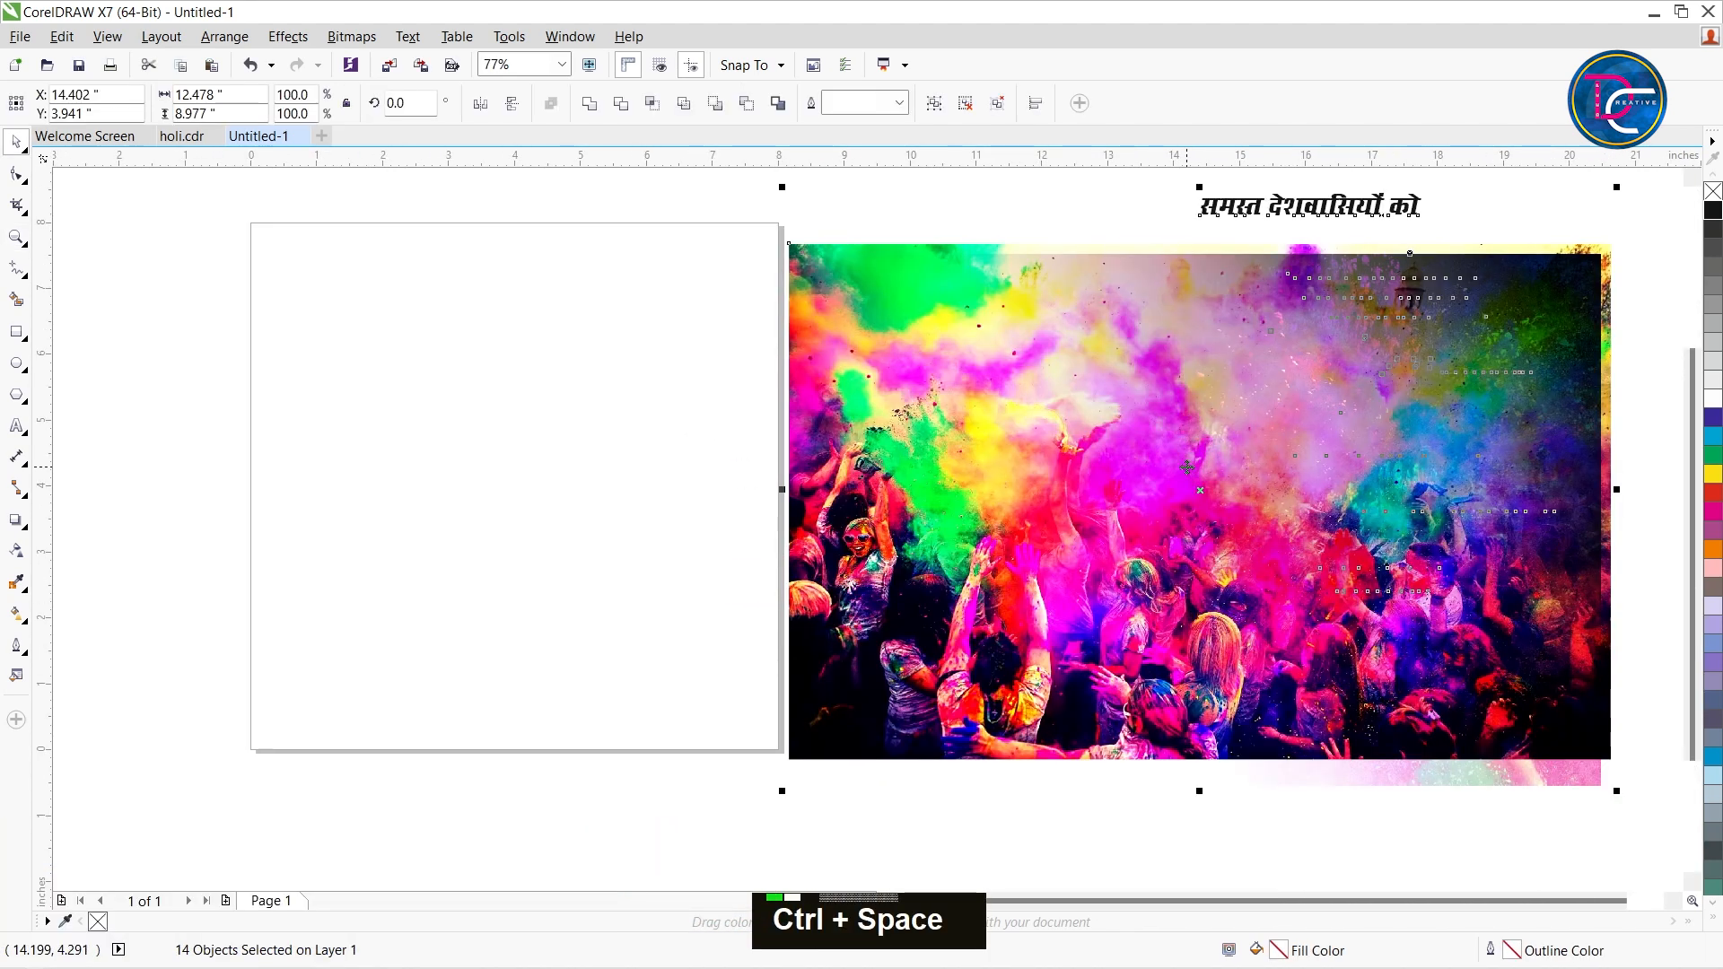
pyautogui.click(398, 414)
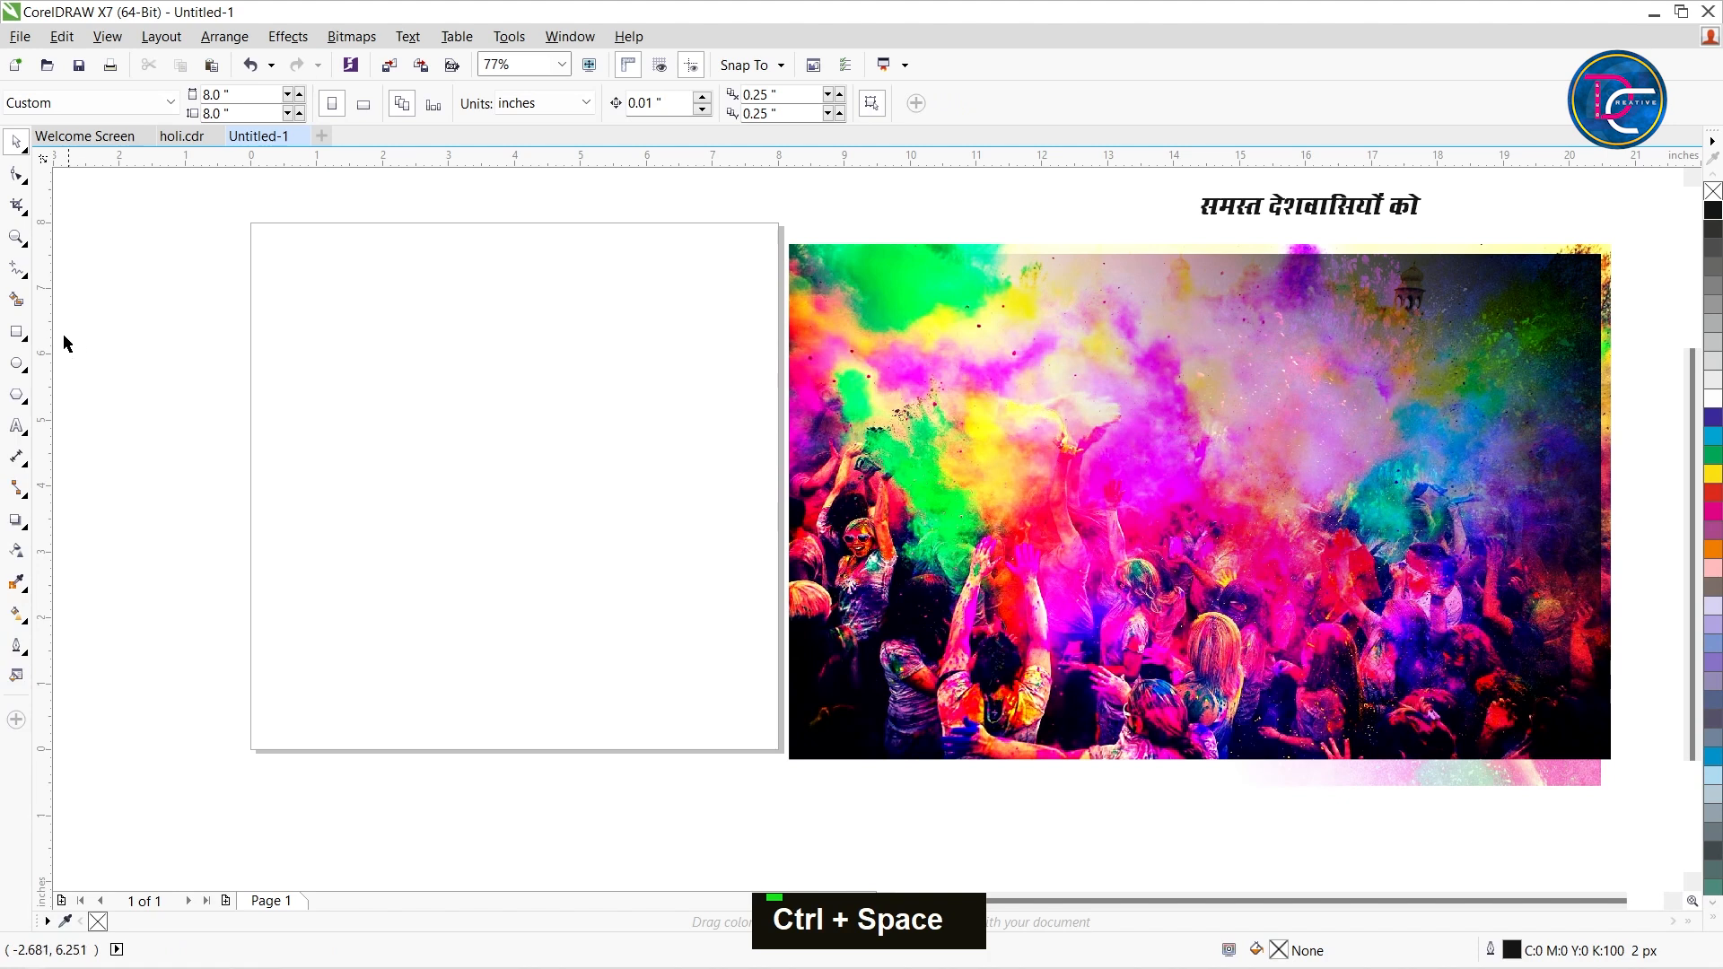
pyautogui.doubleClick(17, 332)
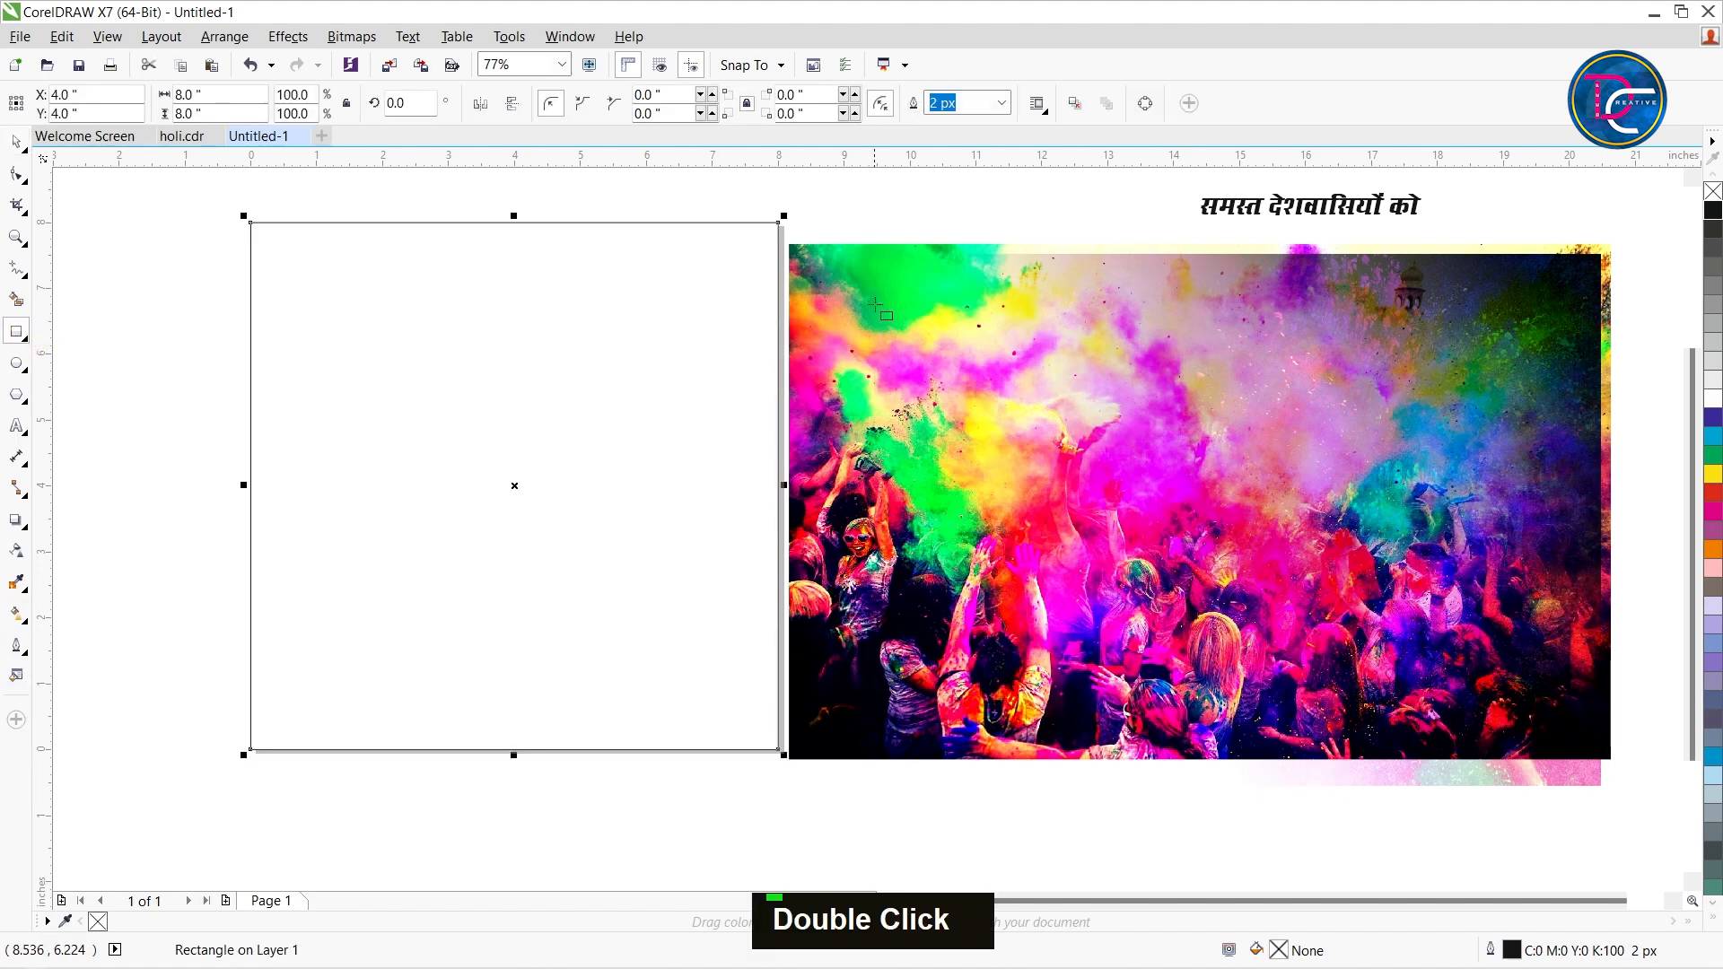
# - Place the dark blue and pink powder image inside the page-sized rectangle with PowerClip
pyautogui.keyDown('ctrl'); pyautogui.click(963, 266); pyautogui.keyUp('ctrl')
pyautogui.press('space')
pyautogui.moveTo(1062, 299); pyautogui.dragTo(1020, 361)
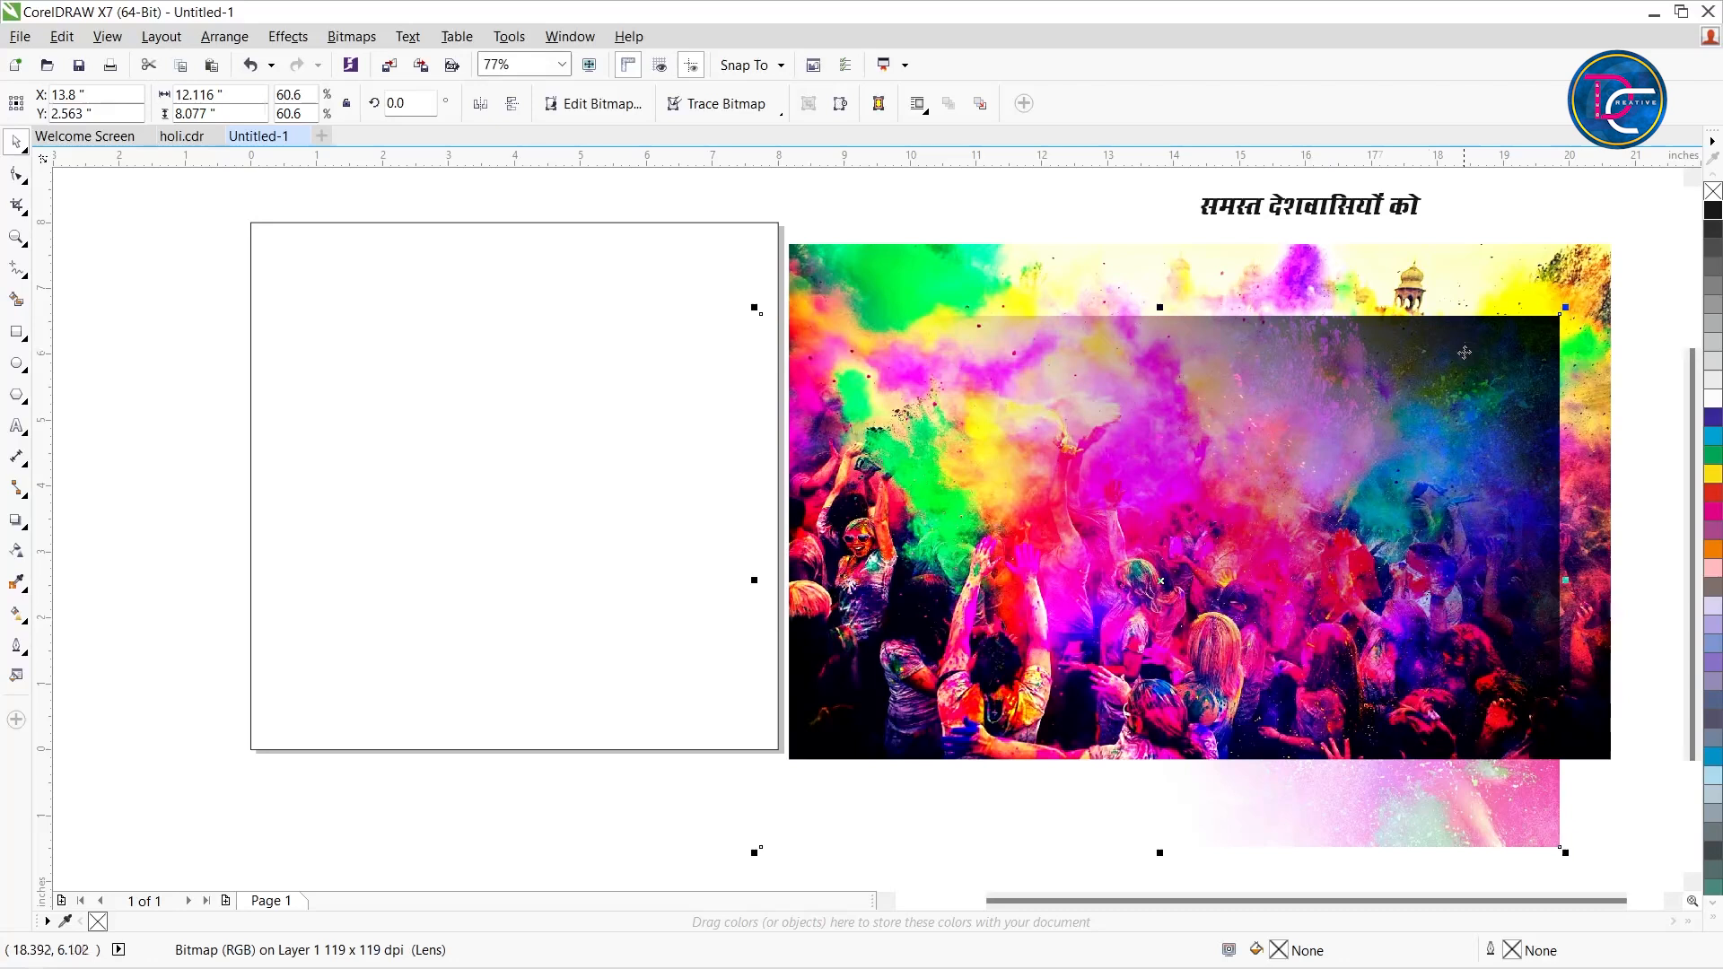
pyautogui.rightClick(1463, 347)
pyautogui.click(1516, 357)
pyautogui.click(740, 250)
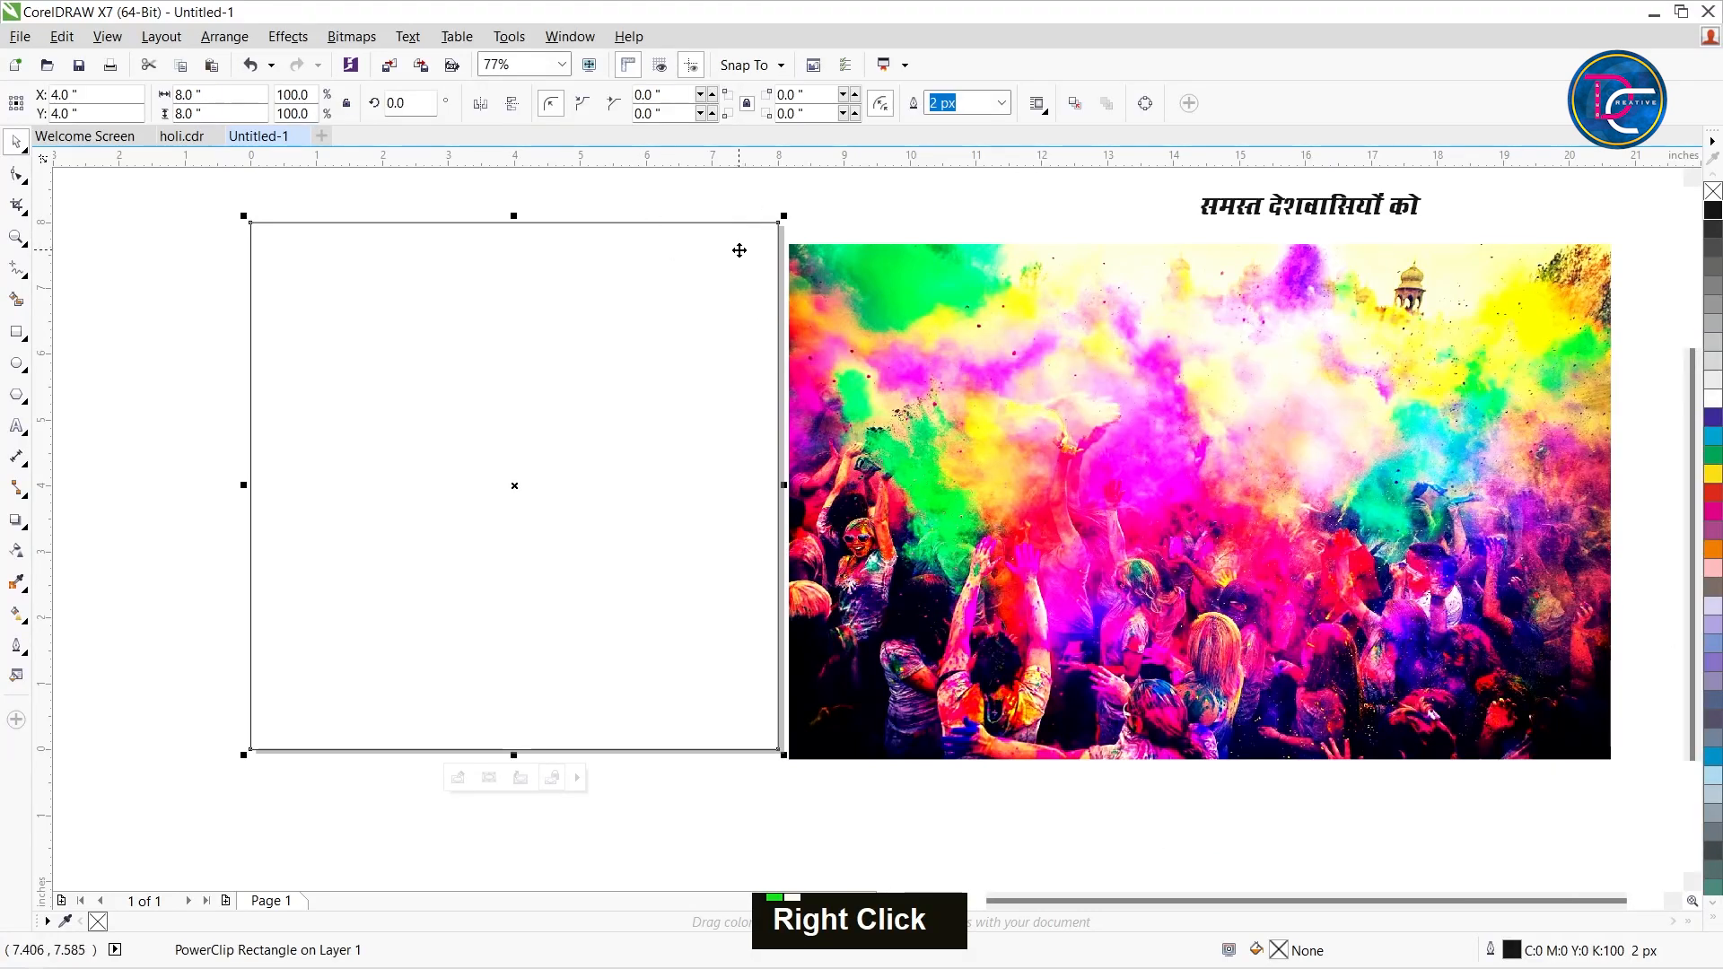
# - Edit the PowerClip contents to align the powder image with the rectangle's top-right corner, and finish editing
pyautogui.keyDown('ctrl'); pyautogui.keyDown('alt'); pyautogui.click(738, 266); pyautogui.keyUp('alt'); pyautogui.keyUp('ctrl')
pyautogui.doubleClick(737, 429)
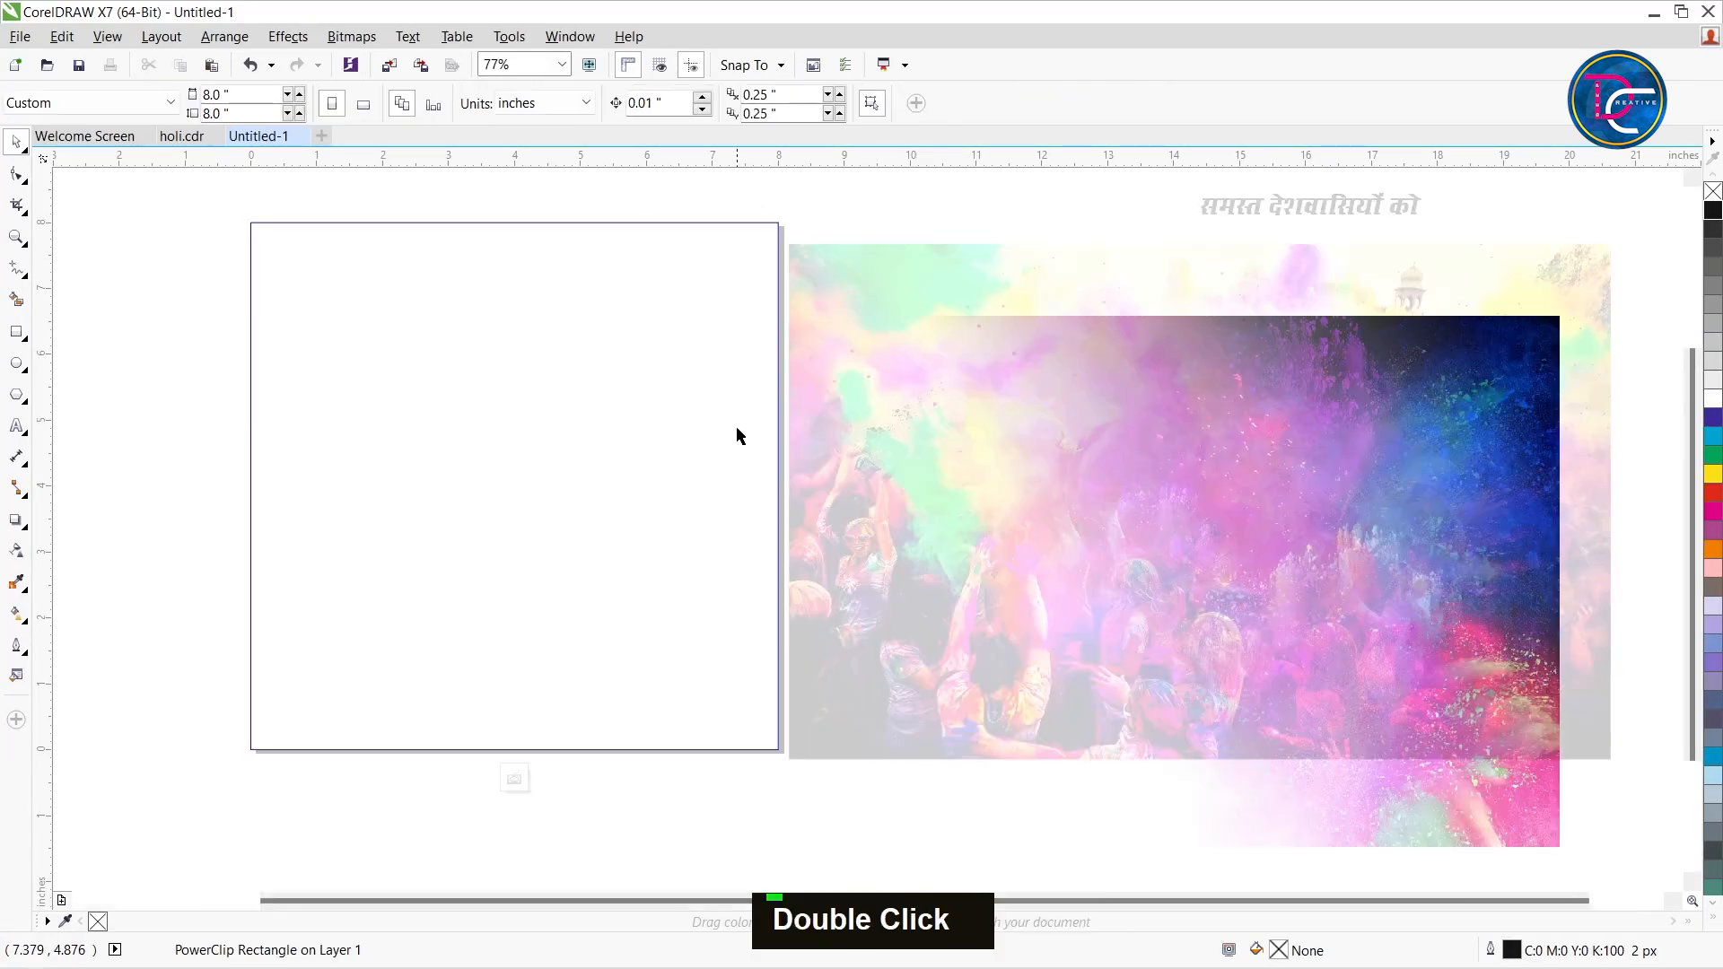
pyautogui.moveTo(708, 303); pyautogui.dragTo(763, 269)
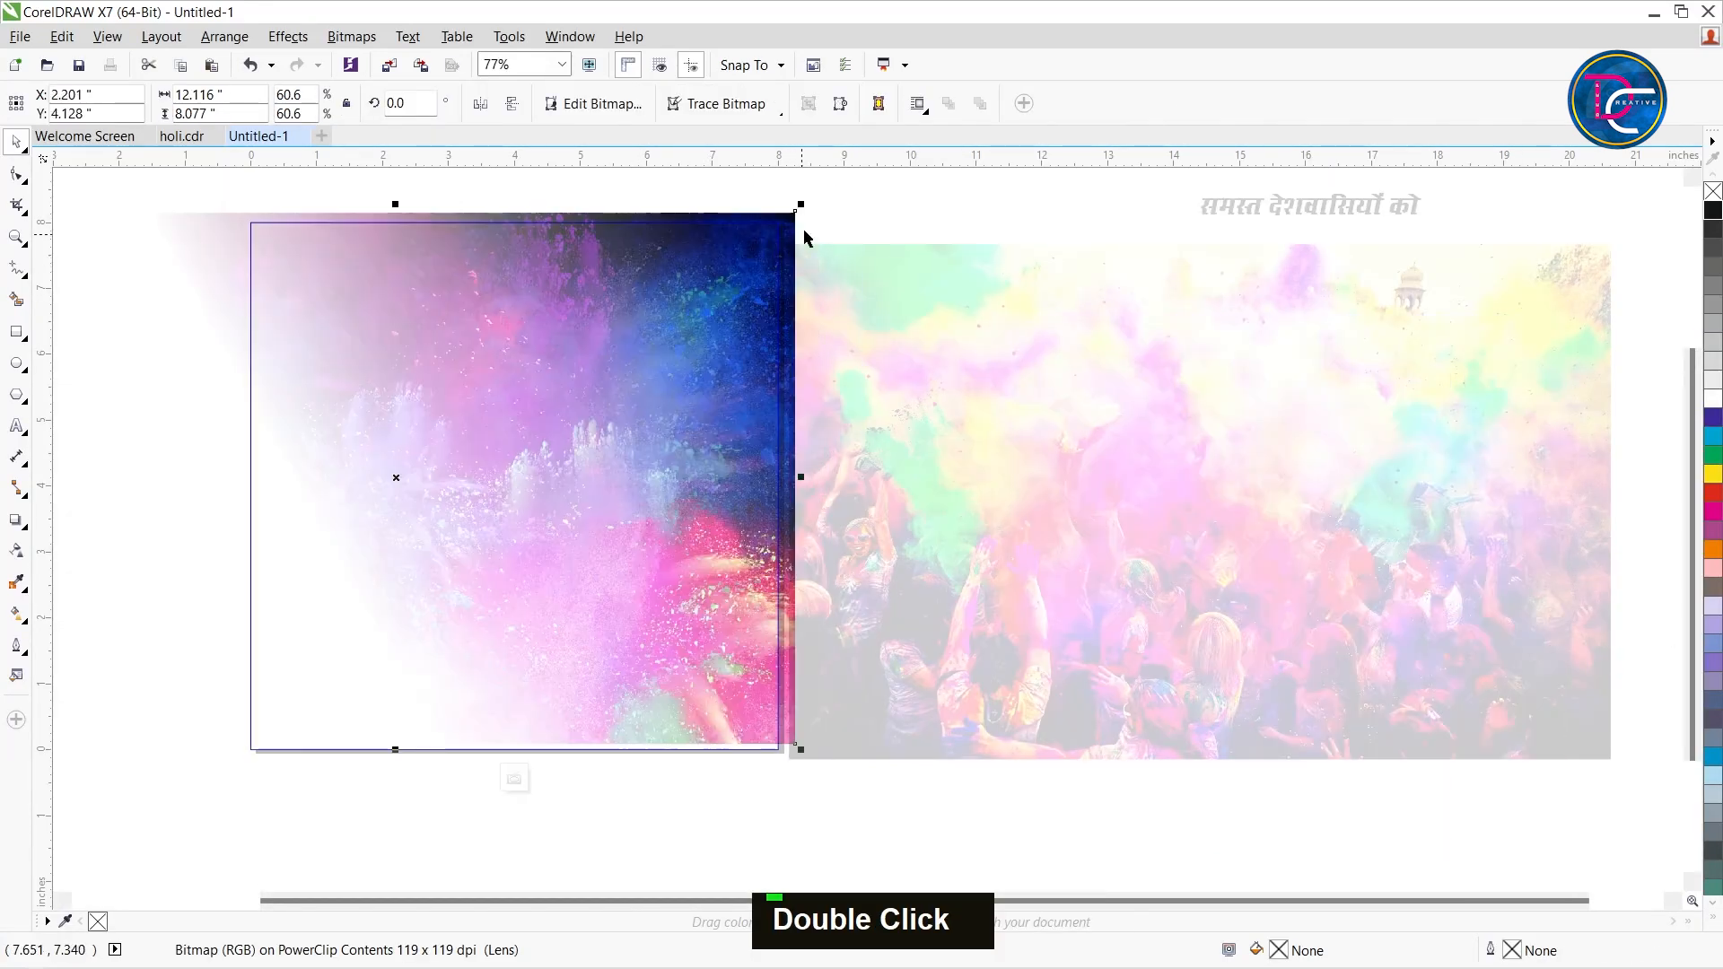
pyautogui.scroll(4, 792, 218)
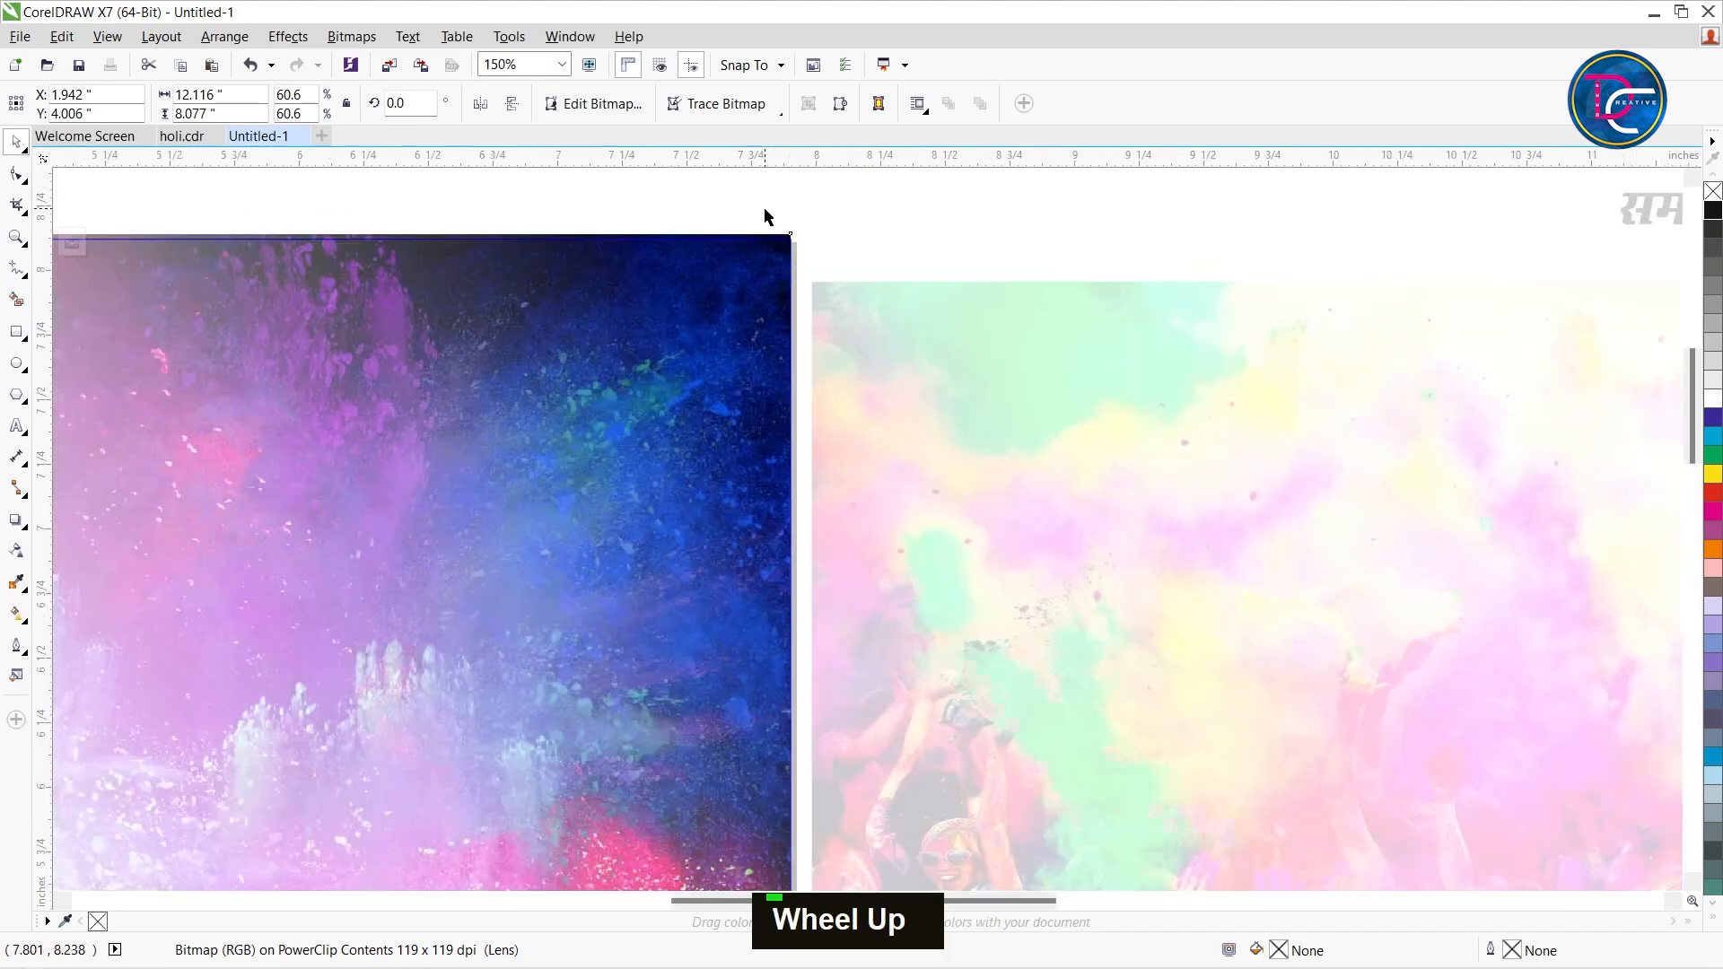
pyautogui.scroll(-4, 780, 285)
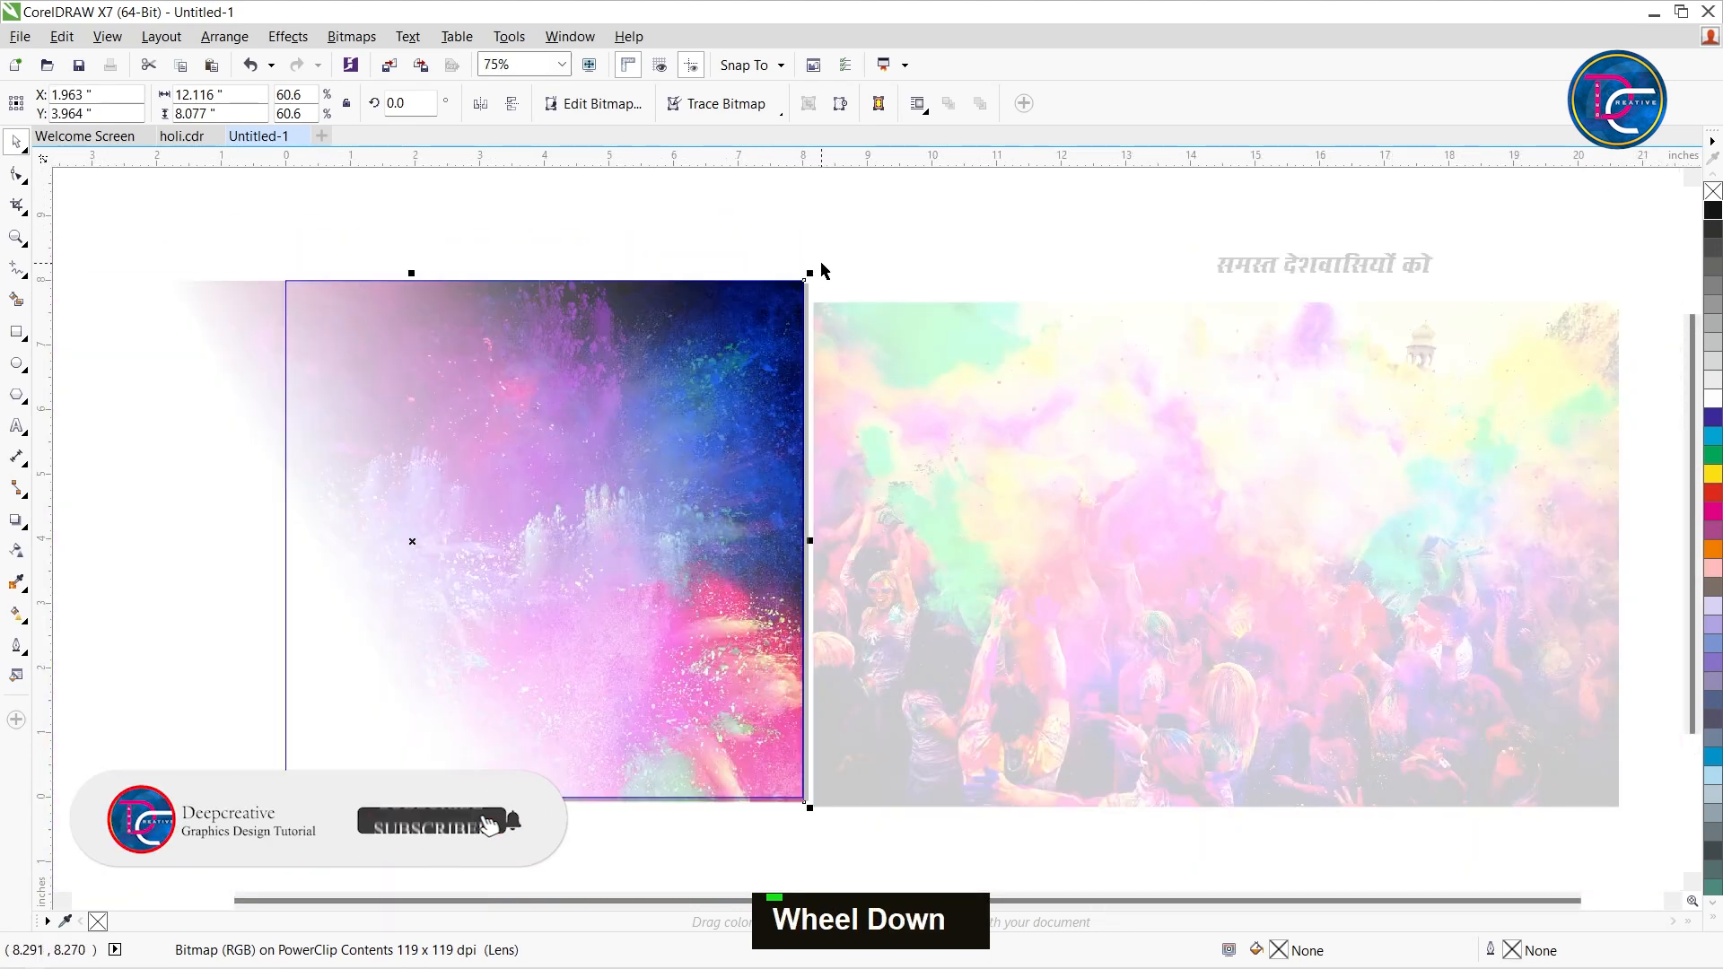
pyautogui.keyDown('ctrl'); pyautogui.click(908, 271); pyautogui.keyUp('ctrl')
# - PowerClip the Holi crowd photo inside the page rectangle and send it back one, behind the powder image
pyautogui.rightClick(1082, 355)
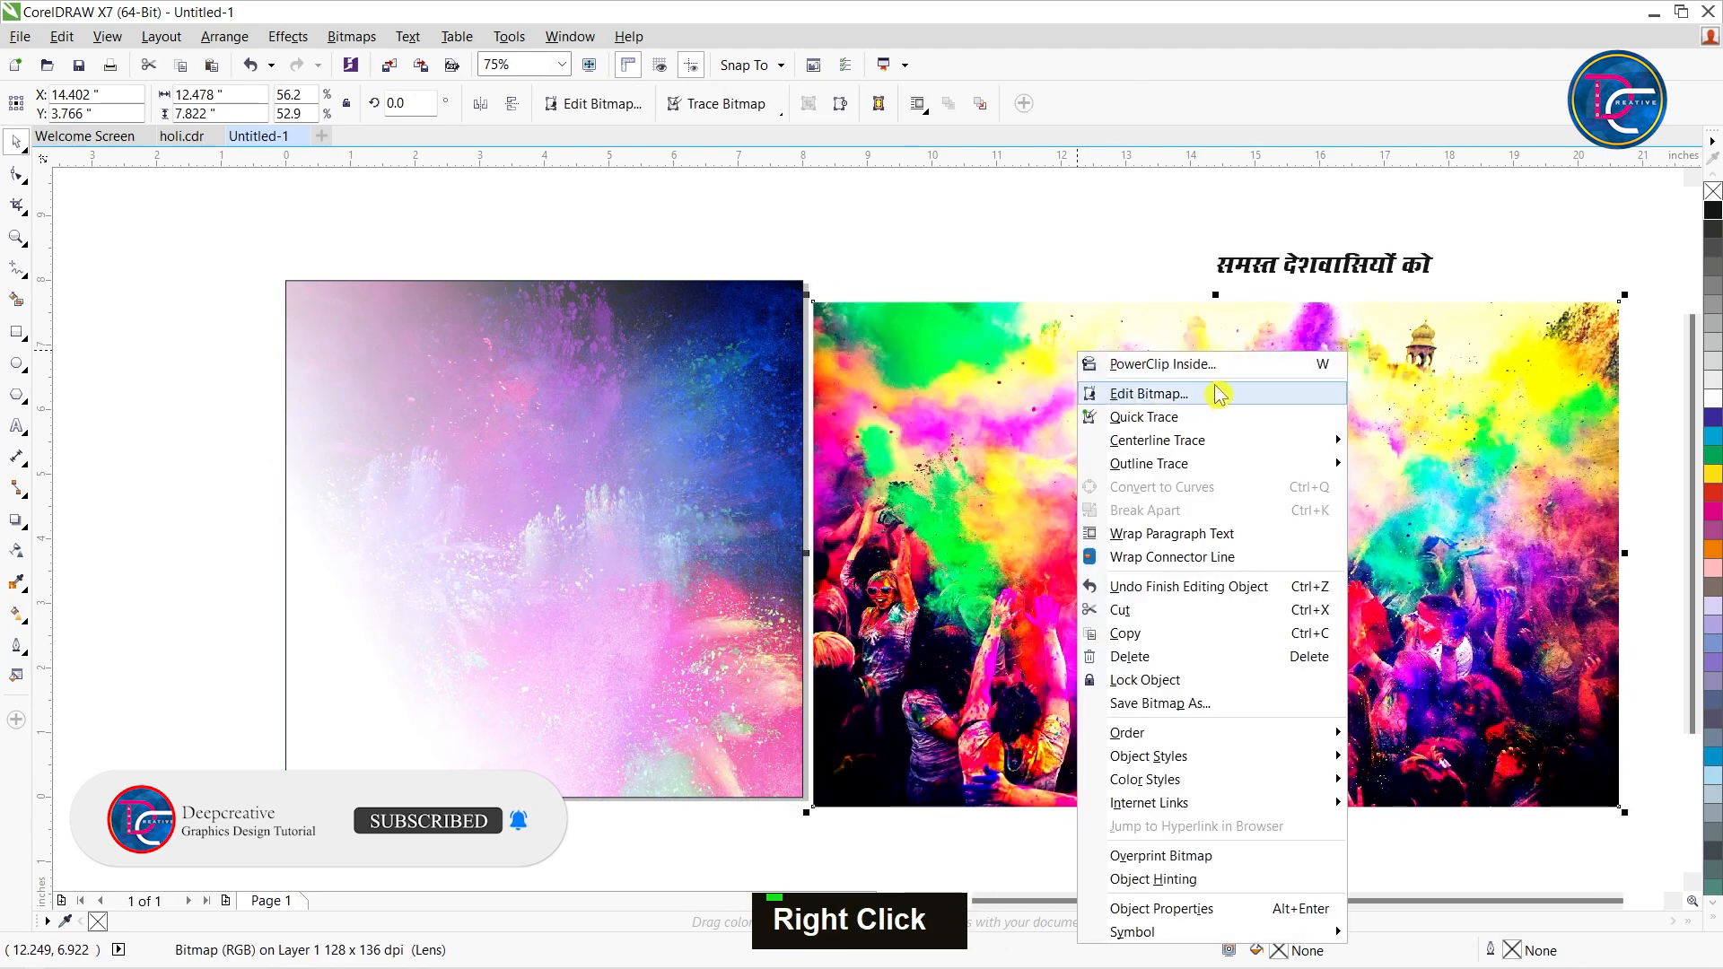
pyautogui.click(1176, 361)
pyautogui.click(403, 405)
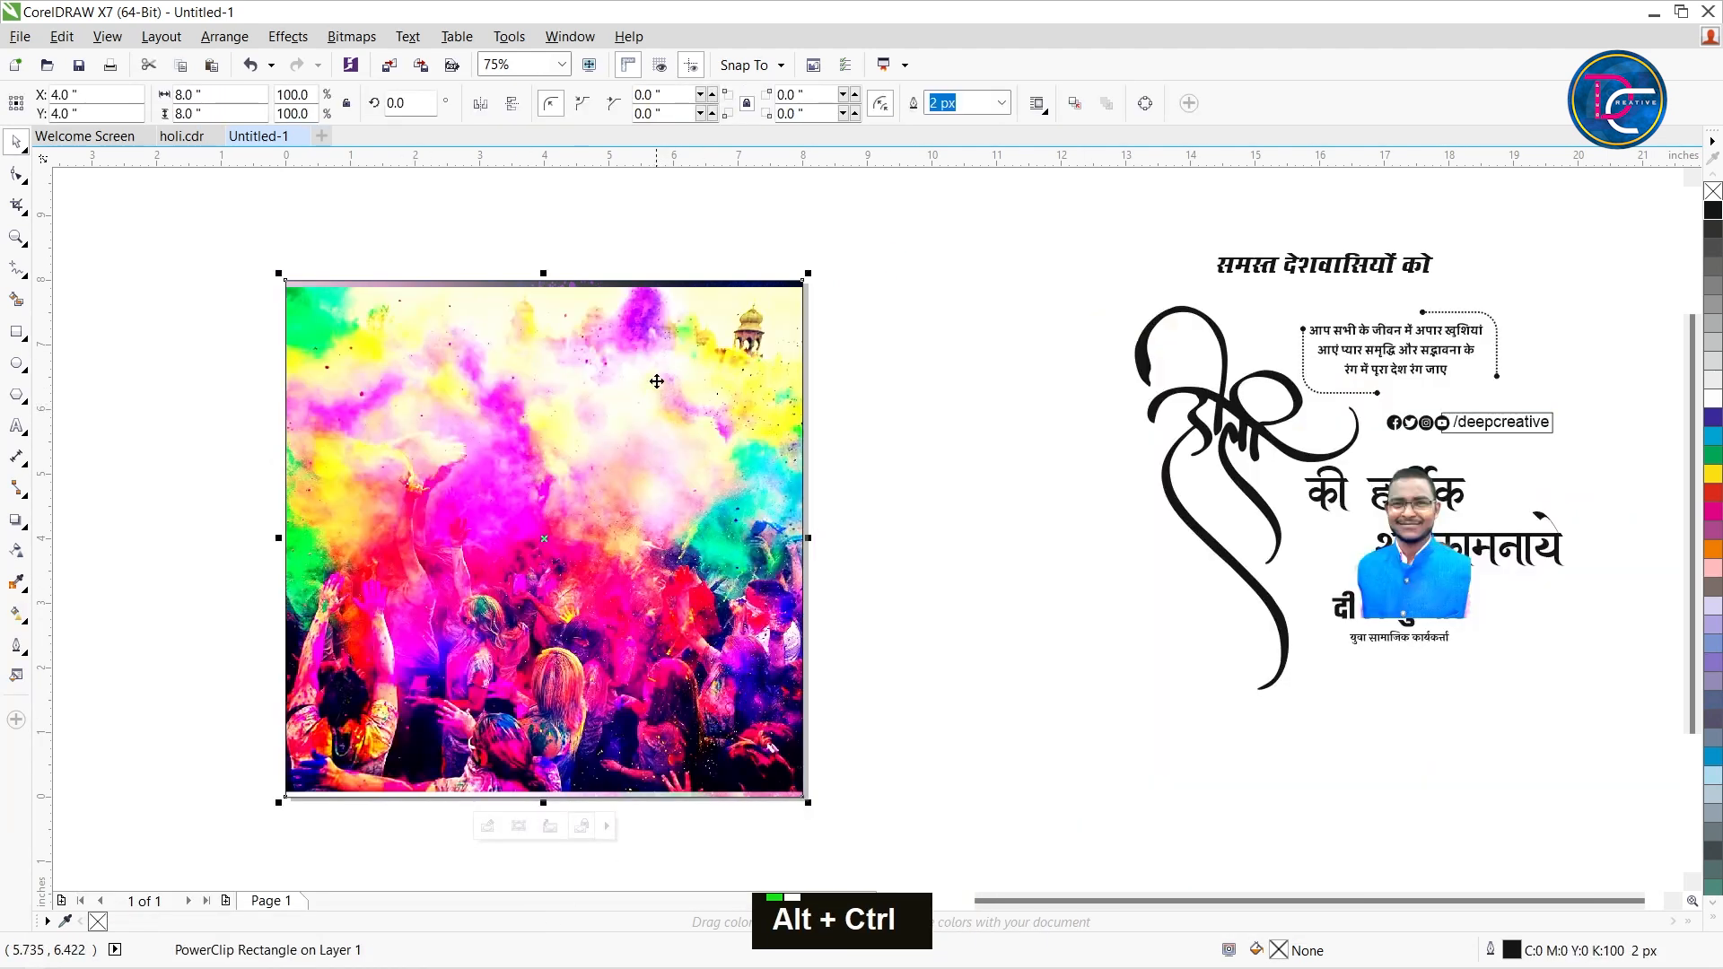
pyautogui.keyDown('ctrl'); pyautogui.keyDown('alt'); pyautogui.click(663, 392); pyautogui.keyUp('alt'); pyautogui.keyUp('ctrl')
pyautogui.rightClick(550, 437)
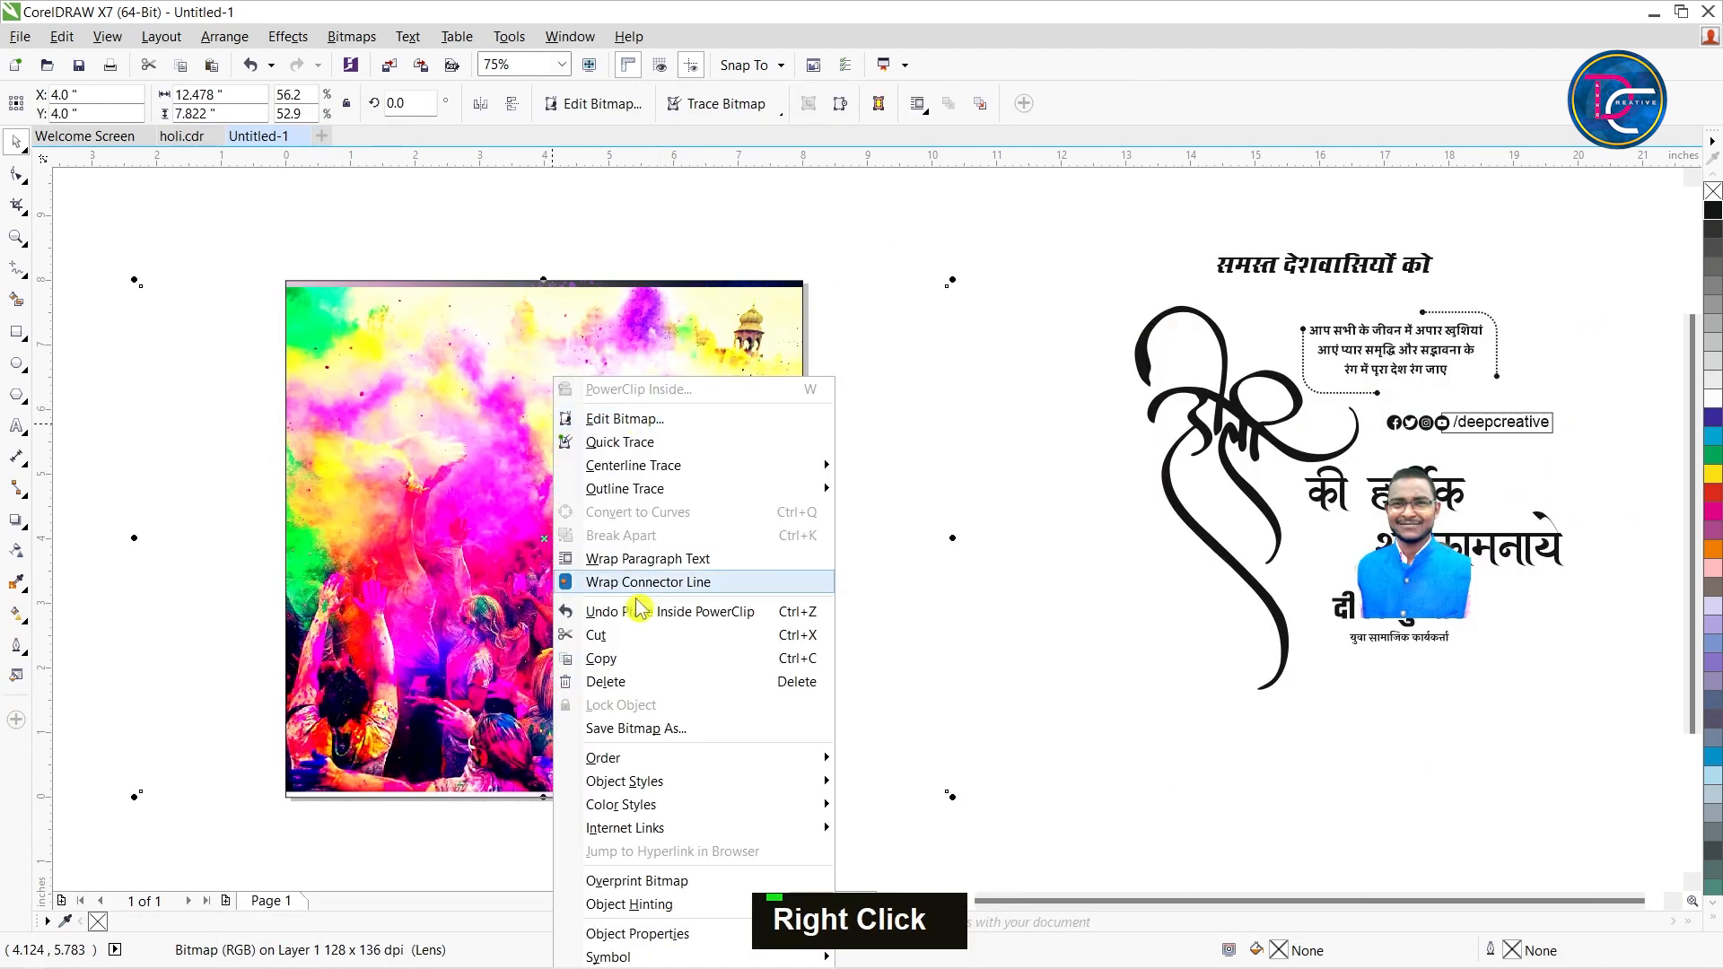
pyautogui.moveTo(627, 757)
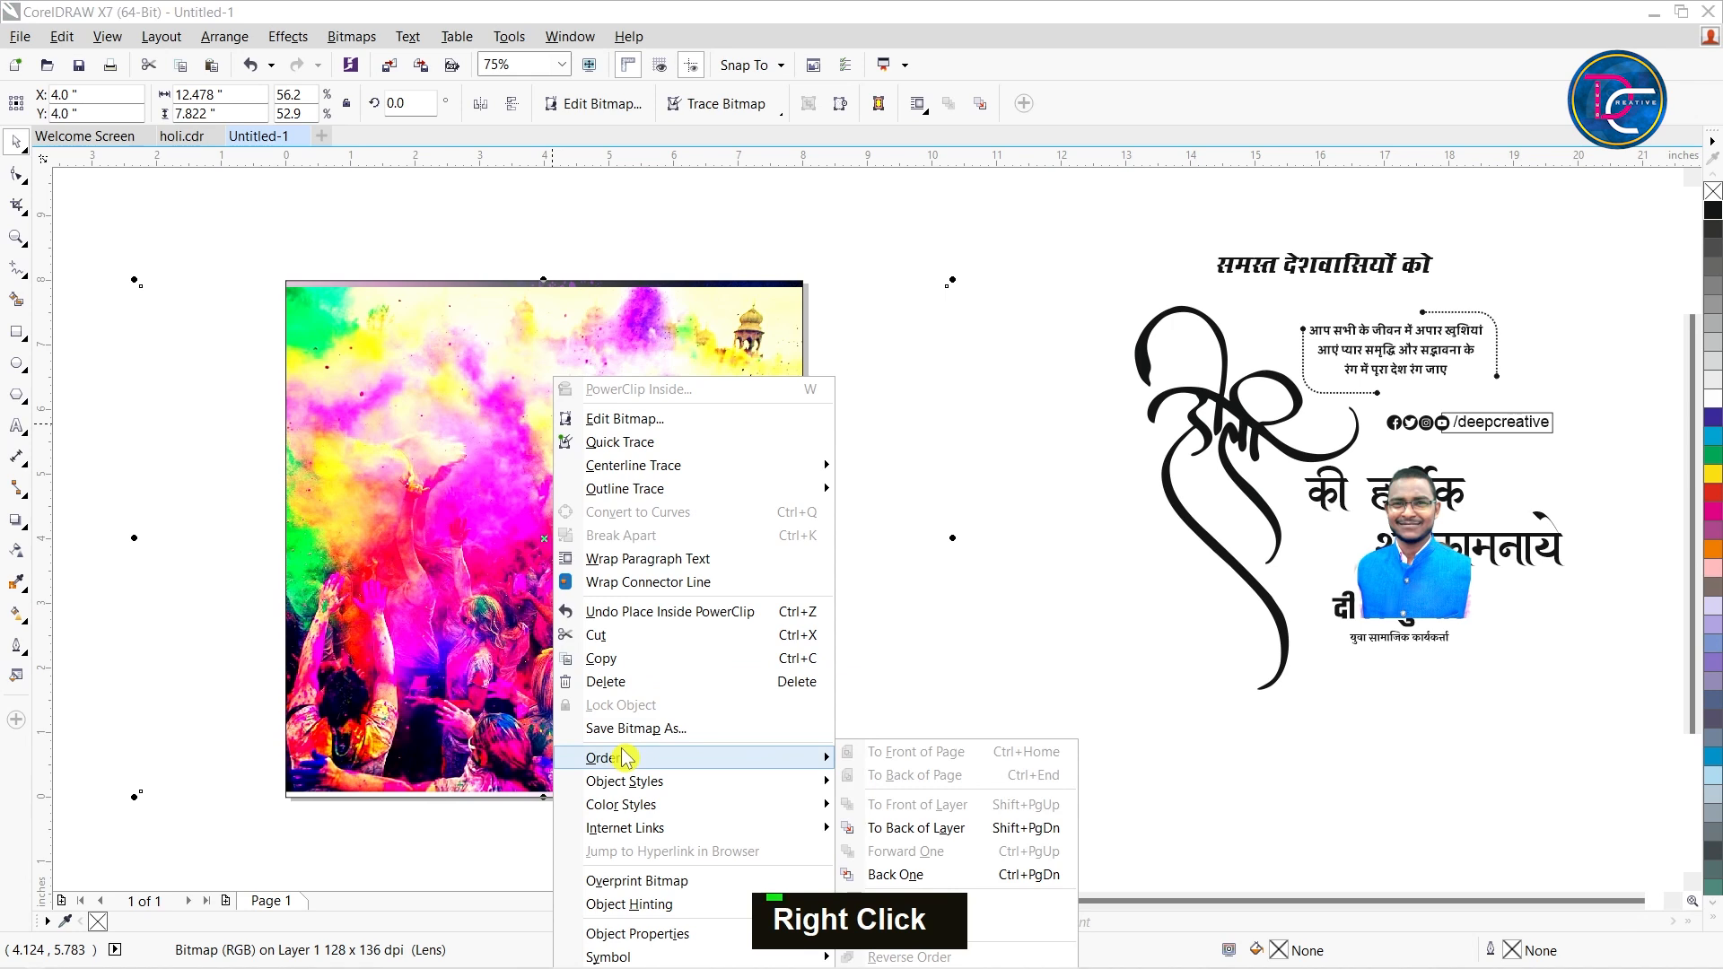
pyautogui.click(1046, 877)
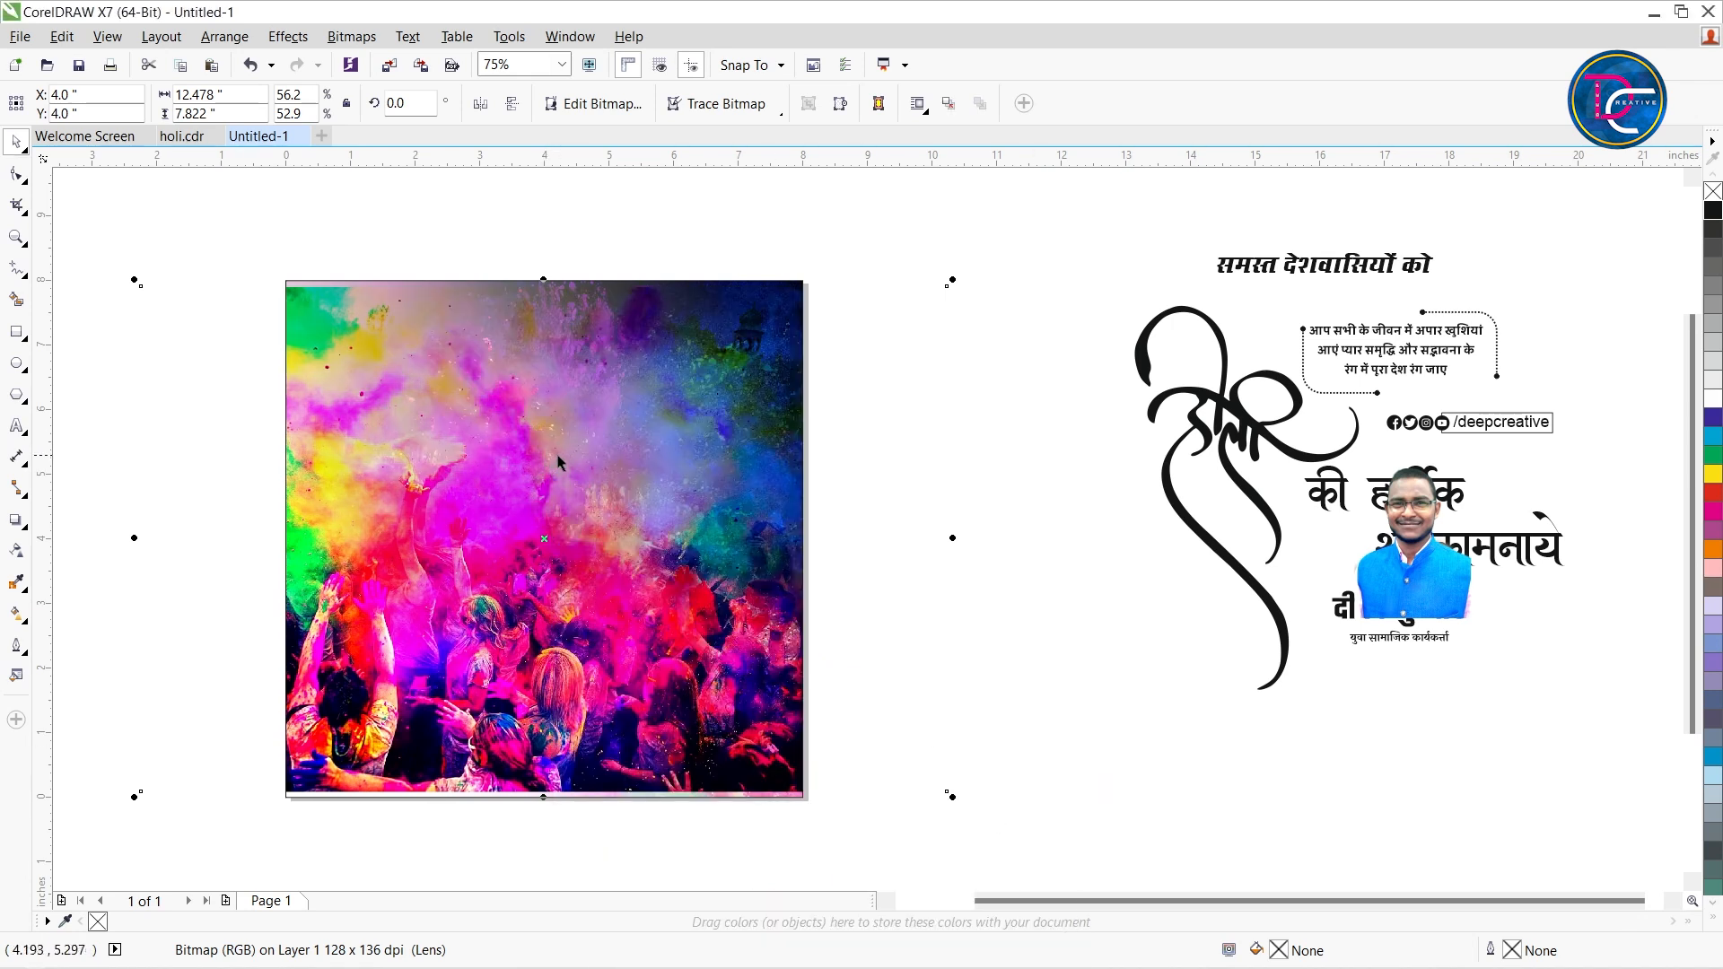
# - Shift the crowd photo to the right inside the frame and undo the accidental move of the powder image
pyautogui.moveTo(551, 539); pyautogui.dragTo(682, 538)
pyautogui.hotkey('ctrl', 'z')
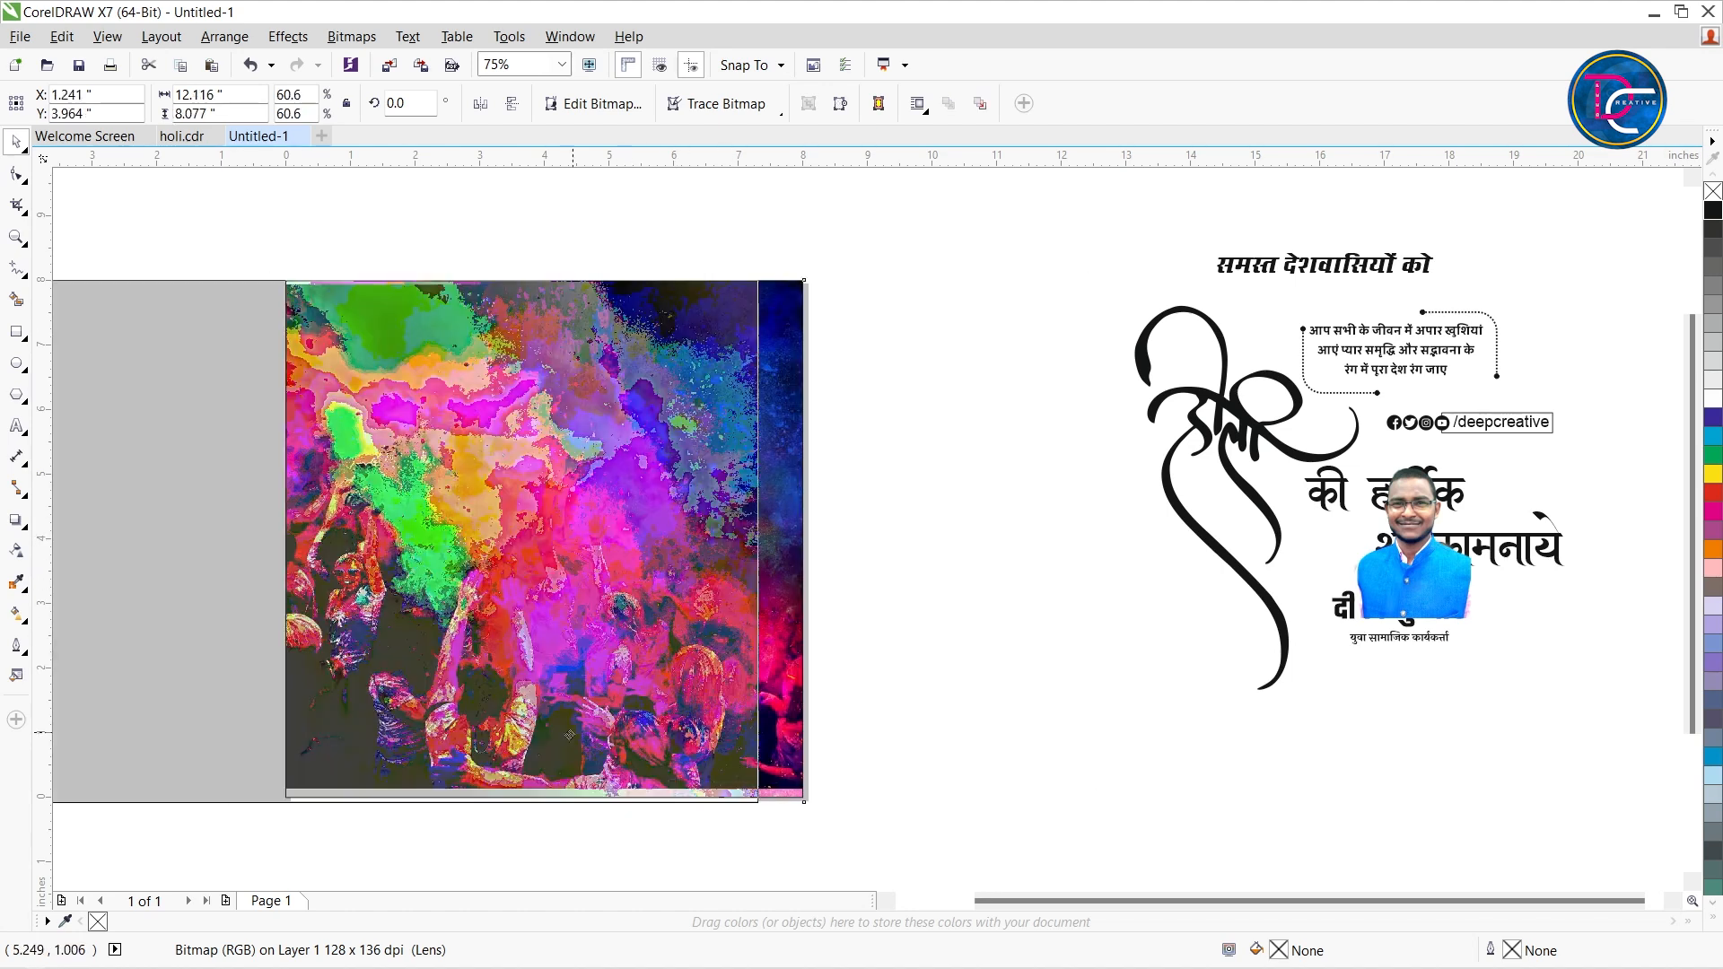
pyautogui.hotkey('ctrl', 'z')
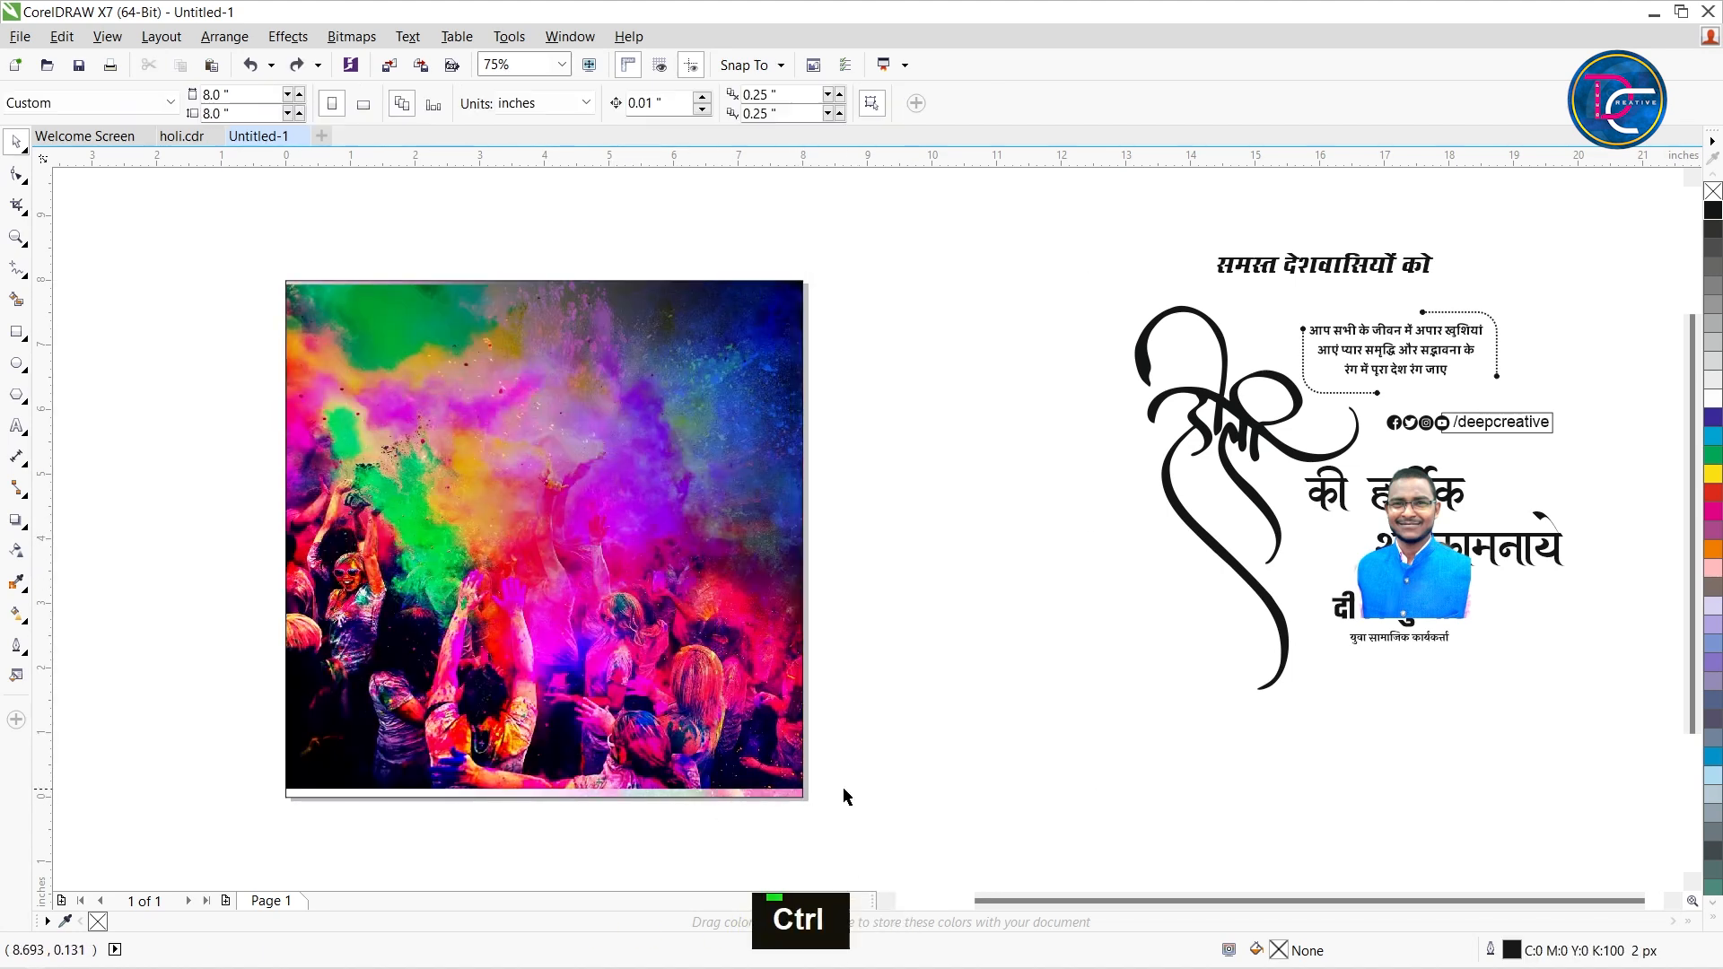
pyautogui.keyDown('ctrl'); pyautogui.keyDown('alt'); pyautogui.click(795, 790); pyautogui.keyUp('alt'); pyautogui.keyUp('ctrl')
pyautogui.keyDown('ctrl'); pyautogui.keyDown('alt'); pyautogui.click(797, 787); pyautogui.keyUp('alt'); pyautogui.keyUp('ctrl')
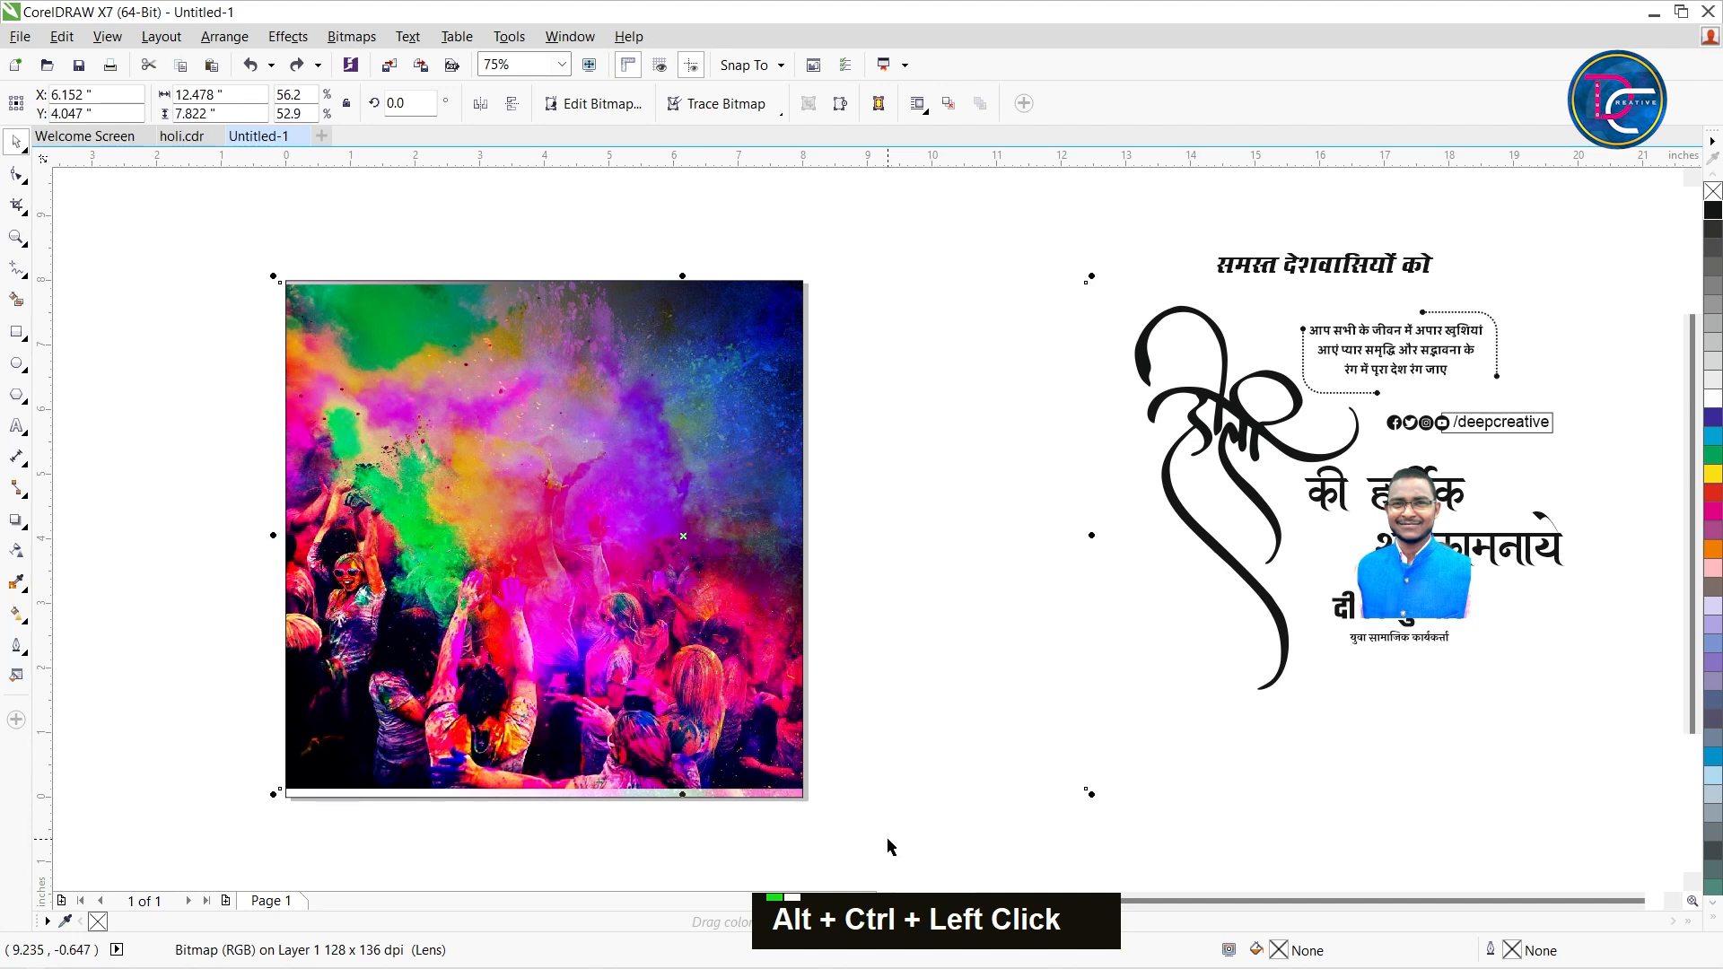
# - Open the PowerClip contents, scale the crowd photo to about 11.26 by 7.06 inches and position it over the frame's lower part
pyautogui.doubleClick(757, 799)
pyautogui.moveTo(1015, 560); pyautogui.dragTo(1018, 532)
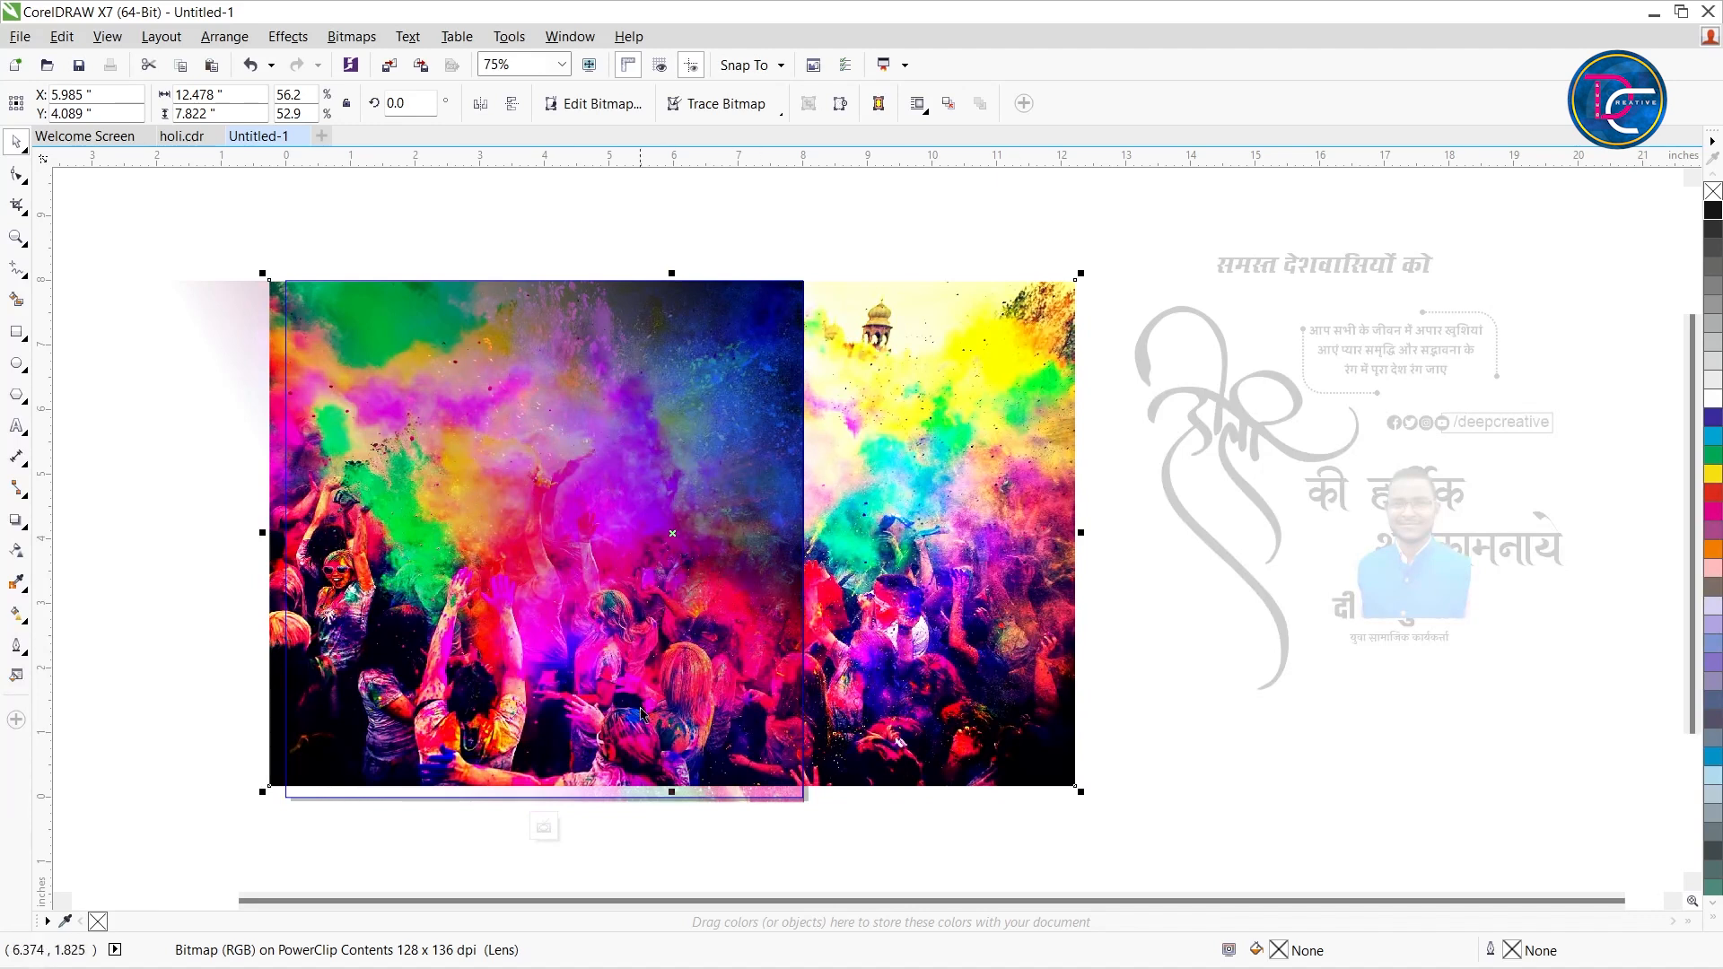
pyautogui.moveTo(1000, 694); pyautogui.dragTo(955, 694)
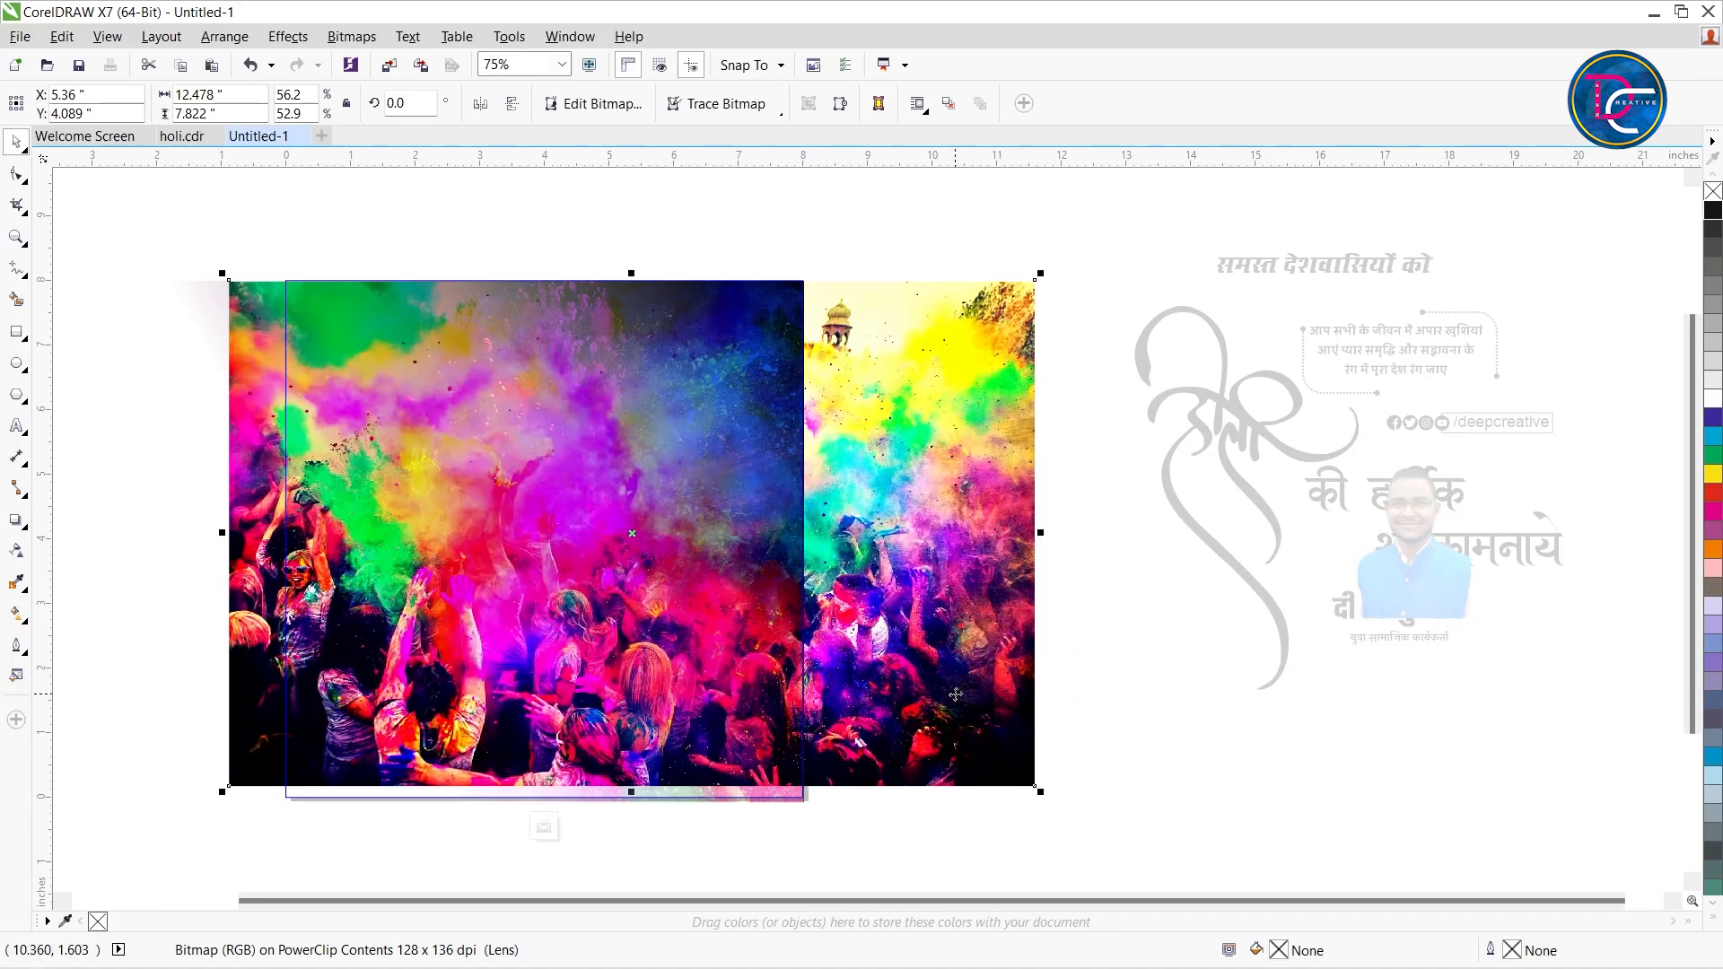
pyautogui.moveTo(990, 667)
pyautogui.mouseDown()
pyautogui.moveTo(989, 682)
pyautogui.moveTo(997, 662)
pyautogui.mouseUp()
pyautogui.moveTo(969, 572); pyautogui.dragTo(969, 584)
pyautogui.moveTo(1040, 314); pyautogui.dragTo(999, 340)
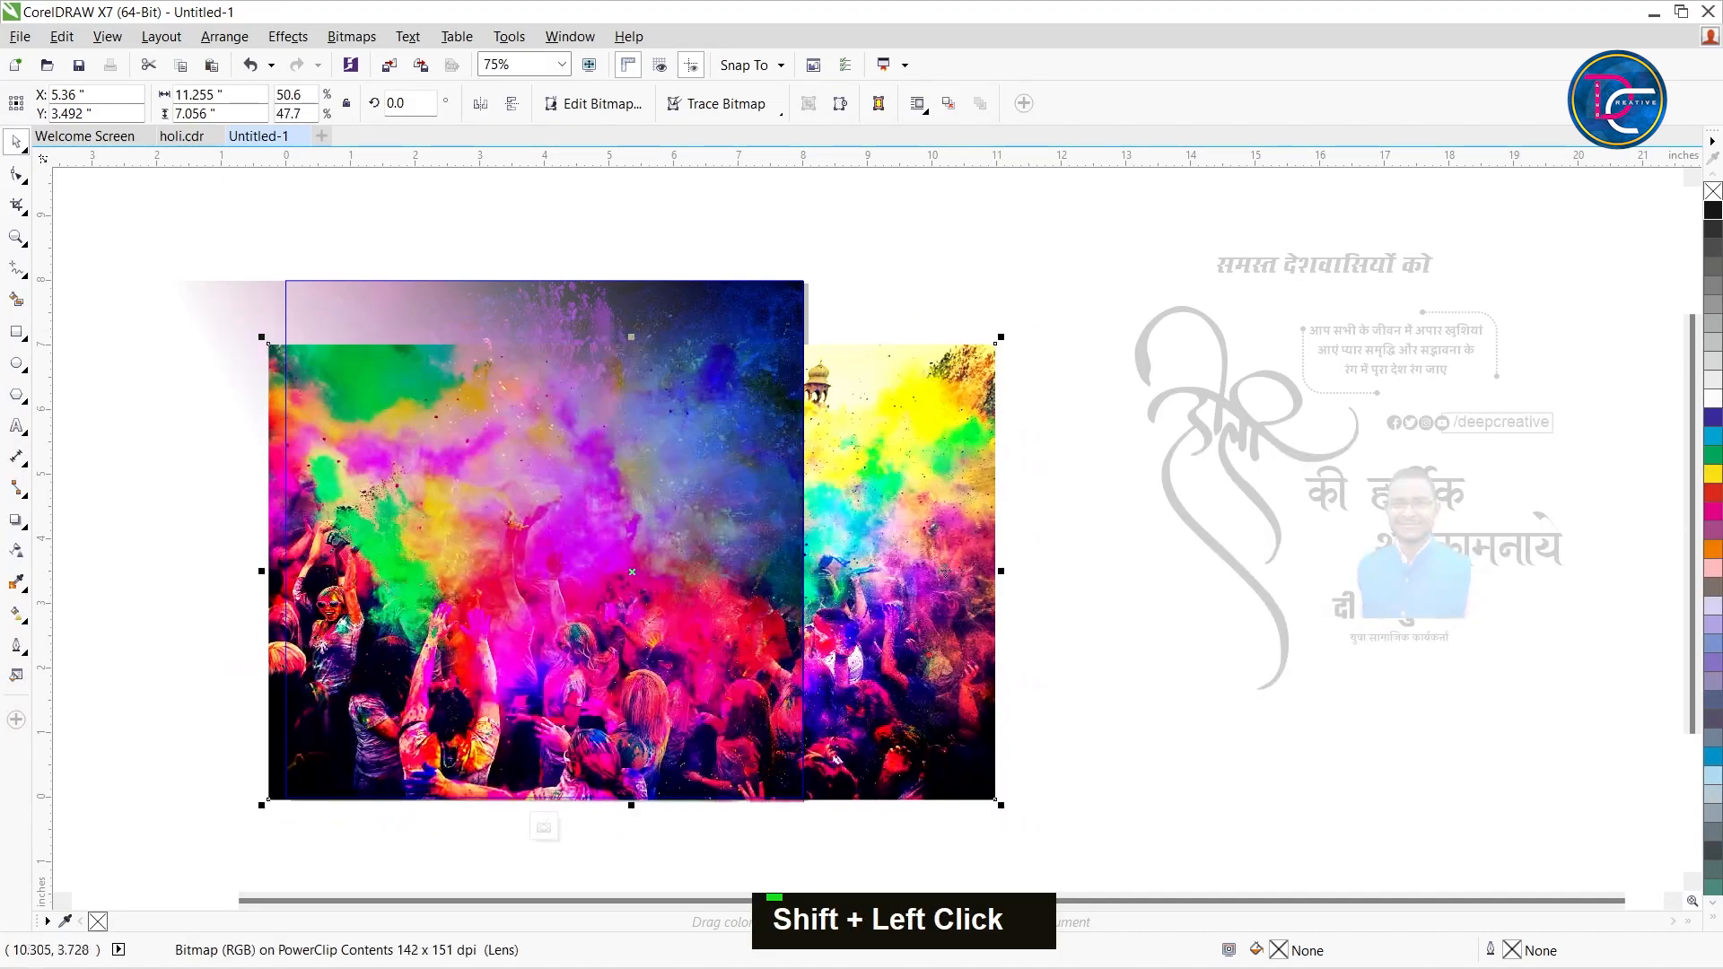
pyautogui.moveTo(936, 564); pyautogui.dragTo(869, 614)
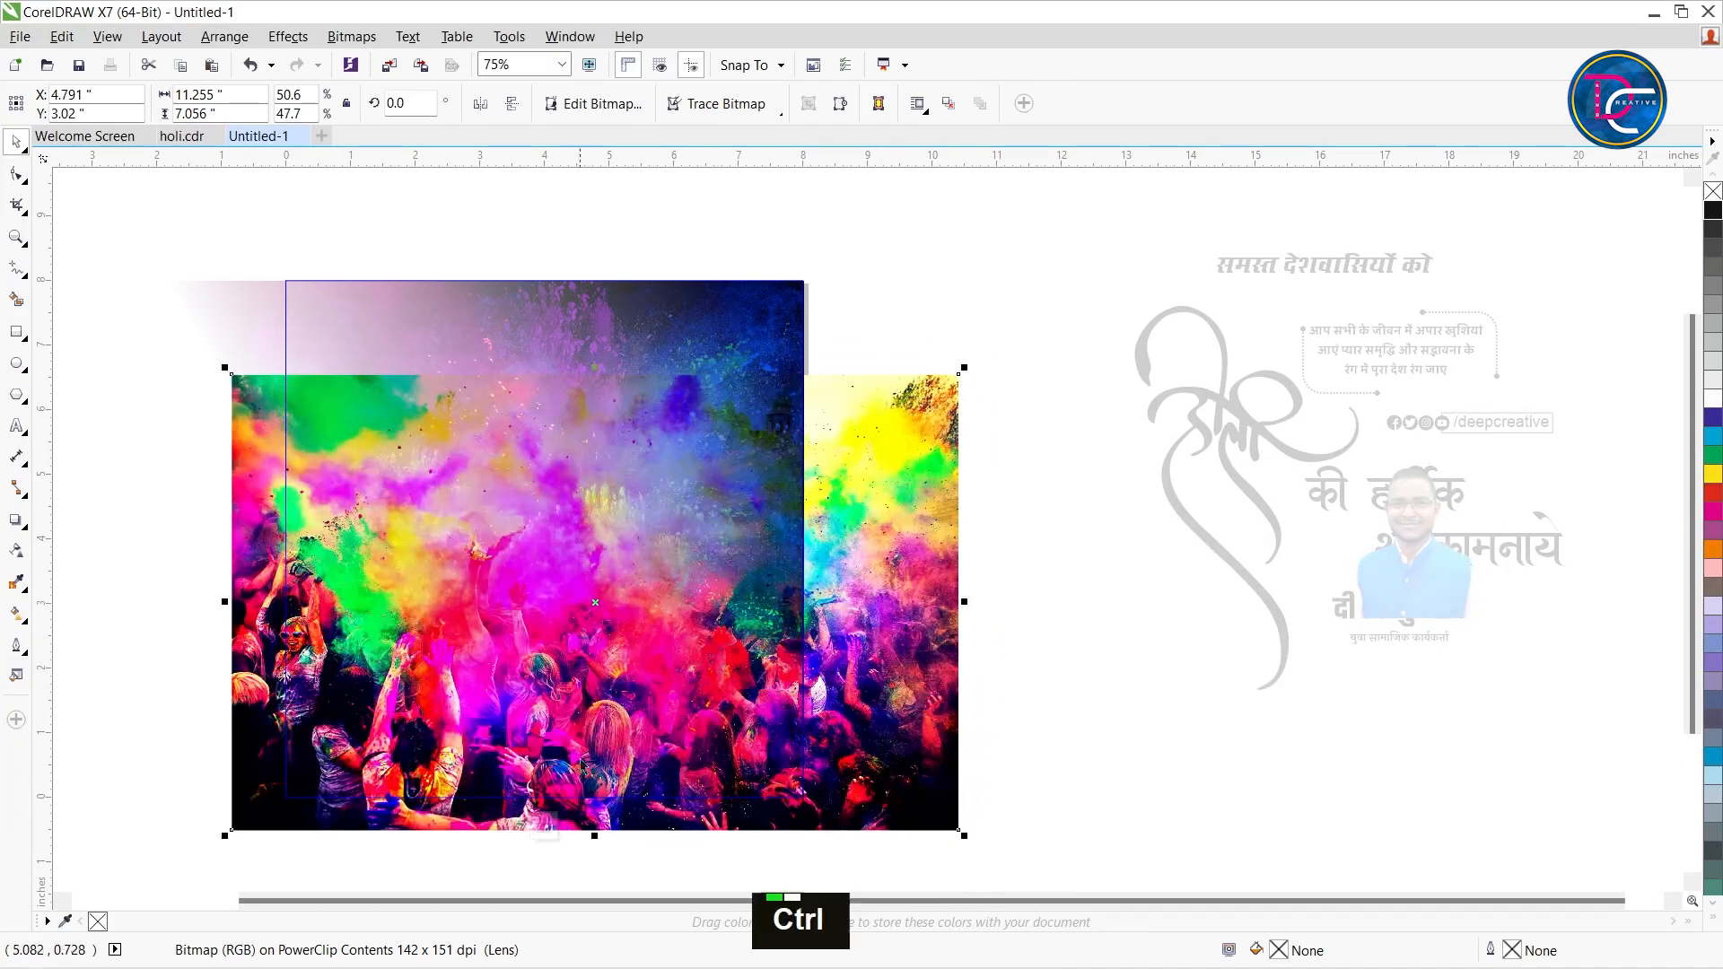
pyautogui.moveTo(852, 717)
pyautogui.mouseDown()
pyautogui.moveTo(906, 716)
pyautogui.moveTo(884, 709)
pyautogui.mouseUp()
# - Make a vertically mirrored copy of the crowd photo directly above it to fill the top of the frame
pyautogui.moveTo(628, 839); pyautogui.dragTo(619, 239)
pyautogui.rightClick(619, 238)
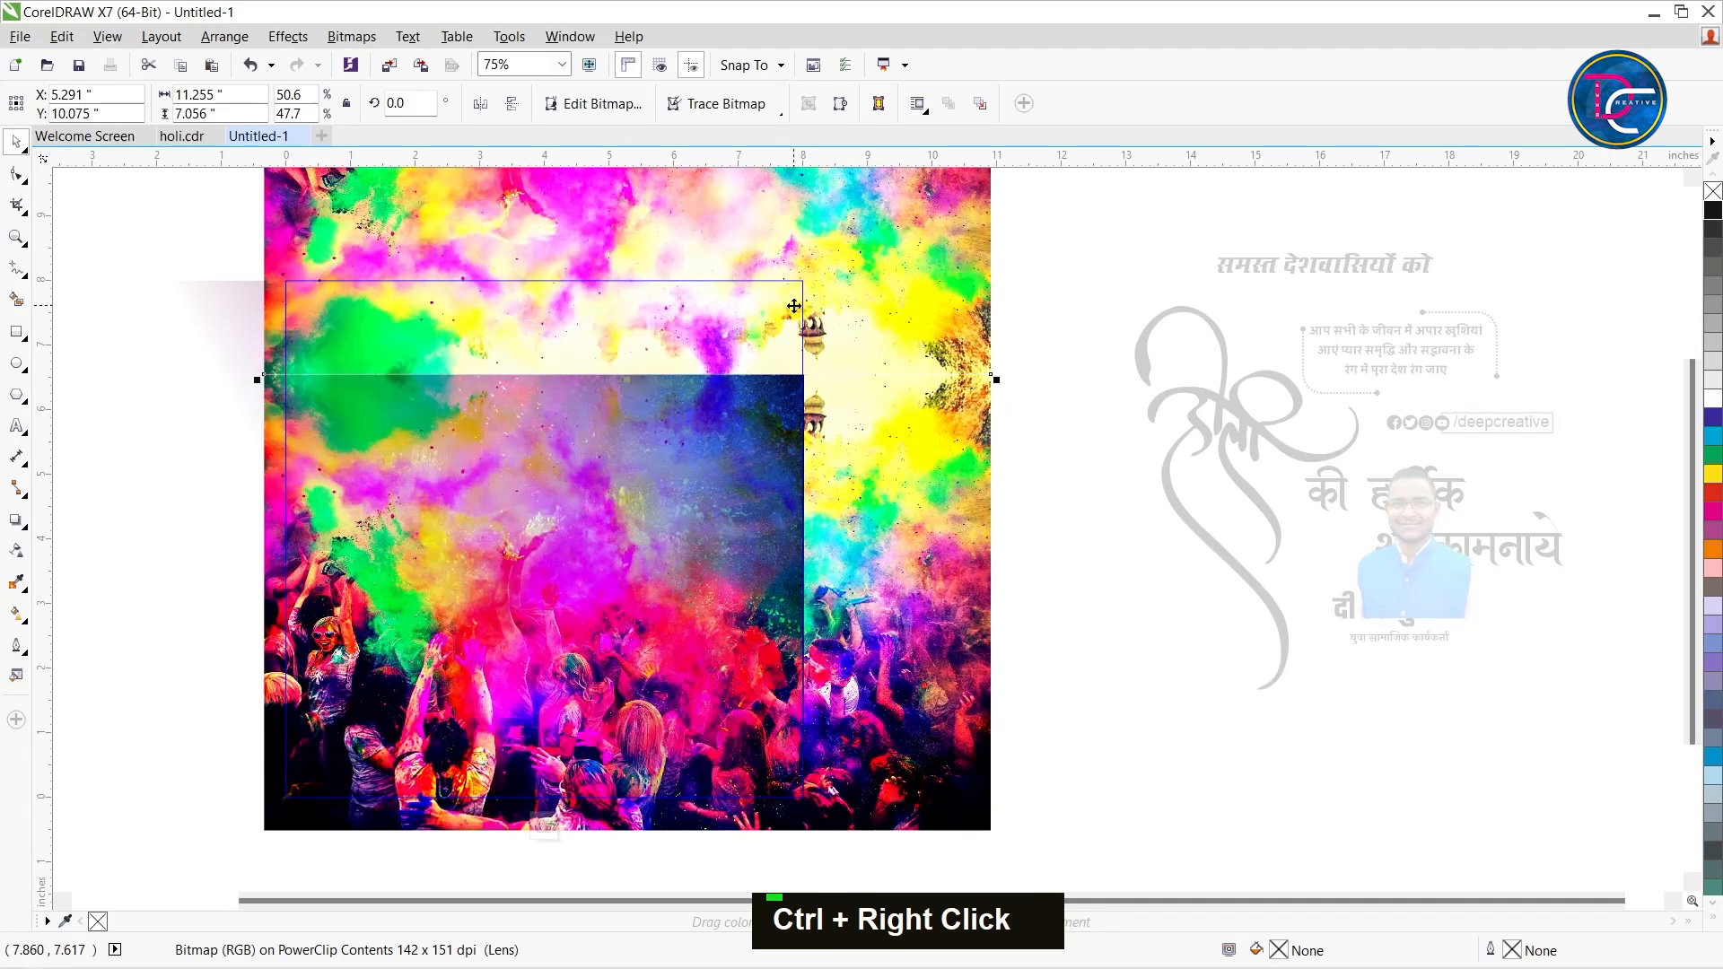
pyautogui.press('Down')
# - Bring the powder image to the front of the layer and finish editing the PowerClip contents
pyautogui.rightClick(239, 308)
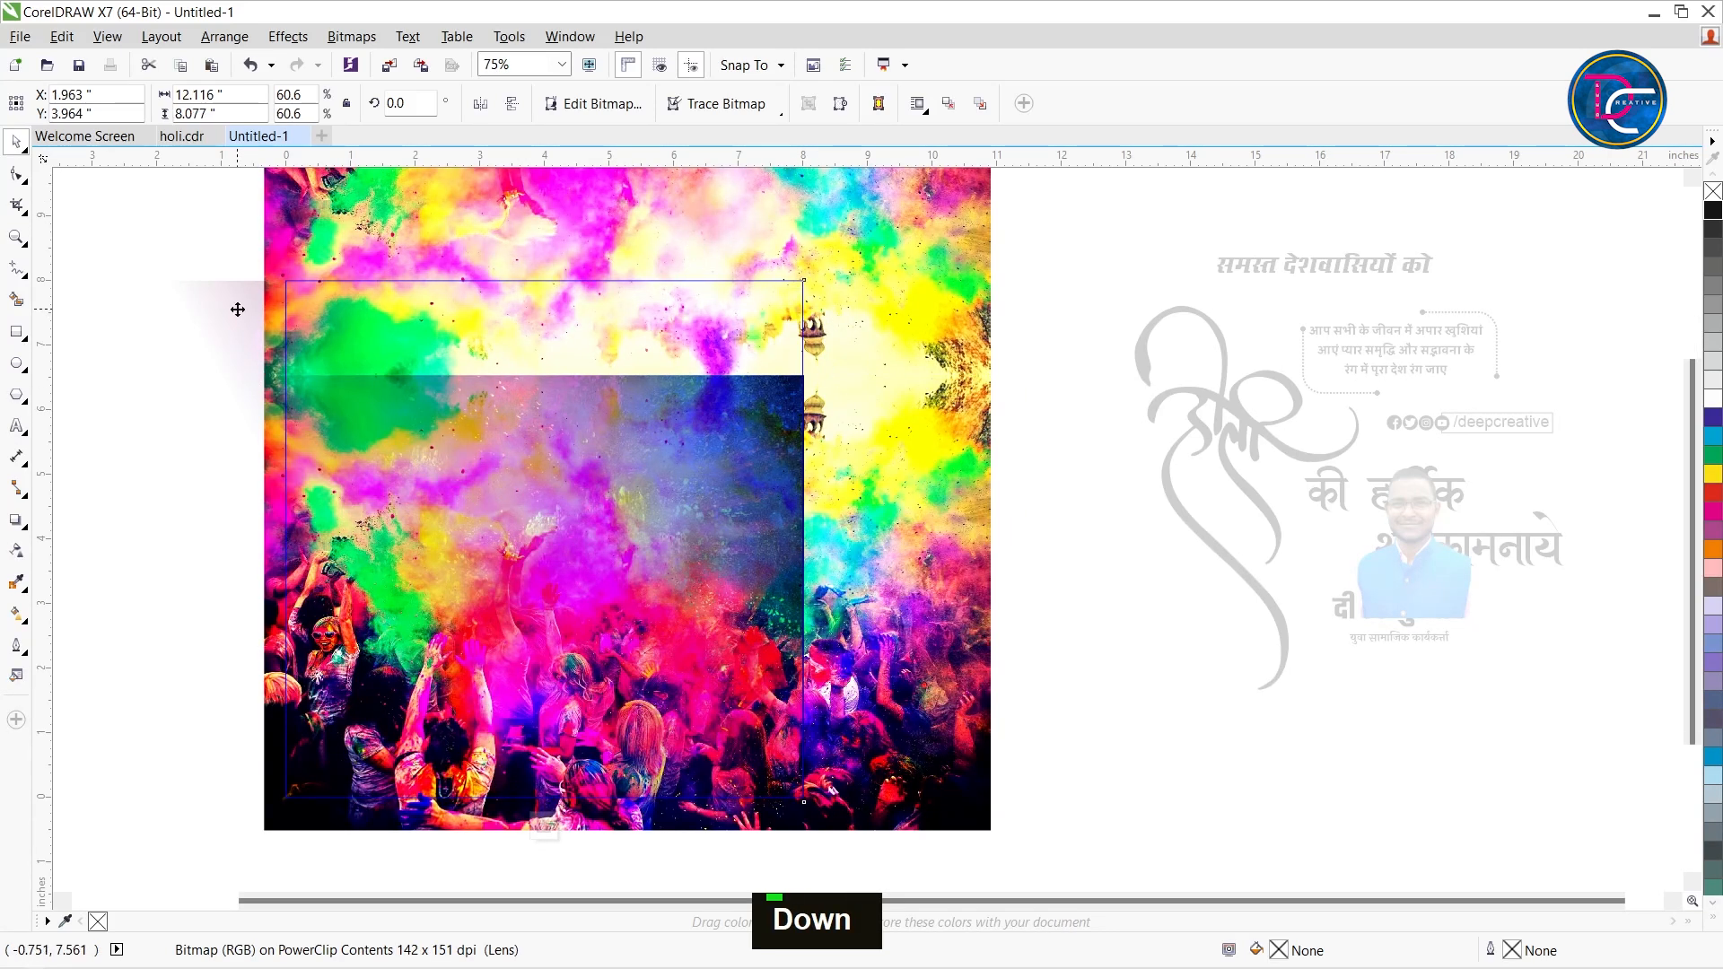
pyautogui.moveTo(303, 723)
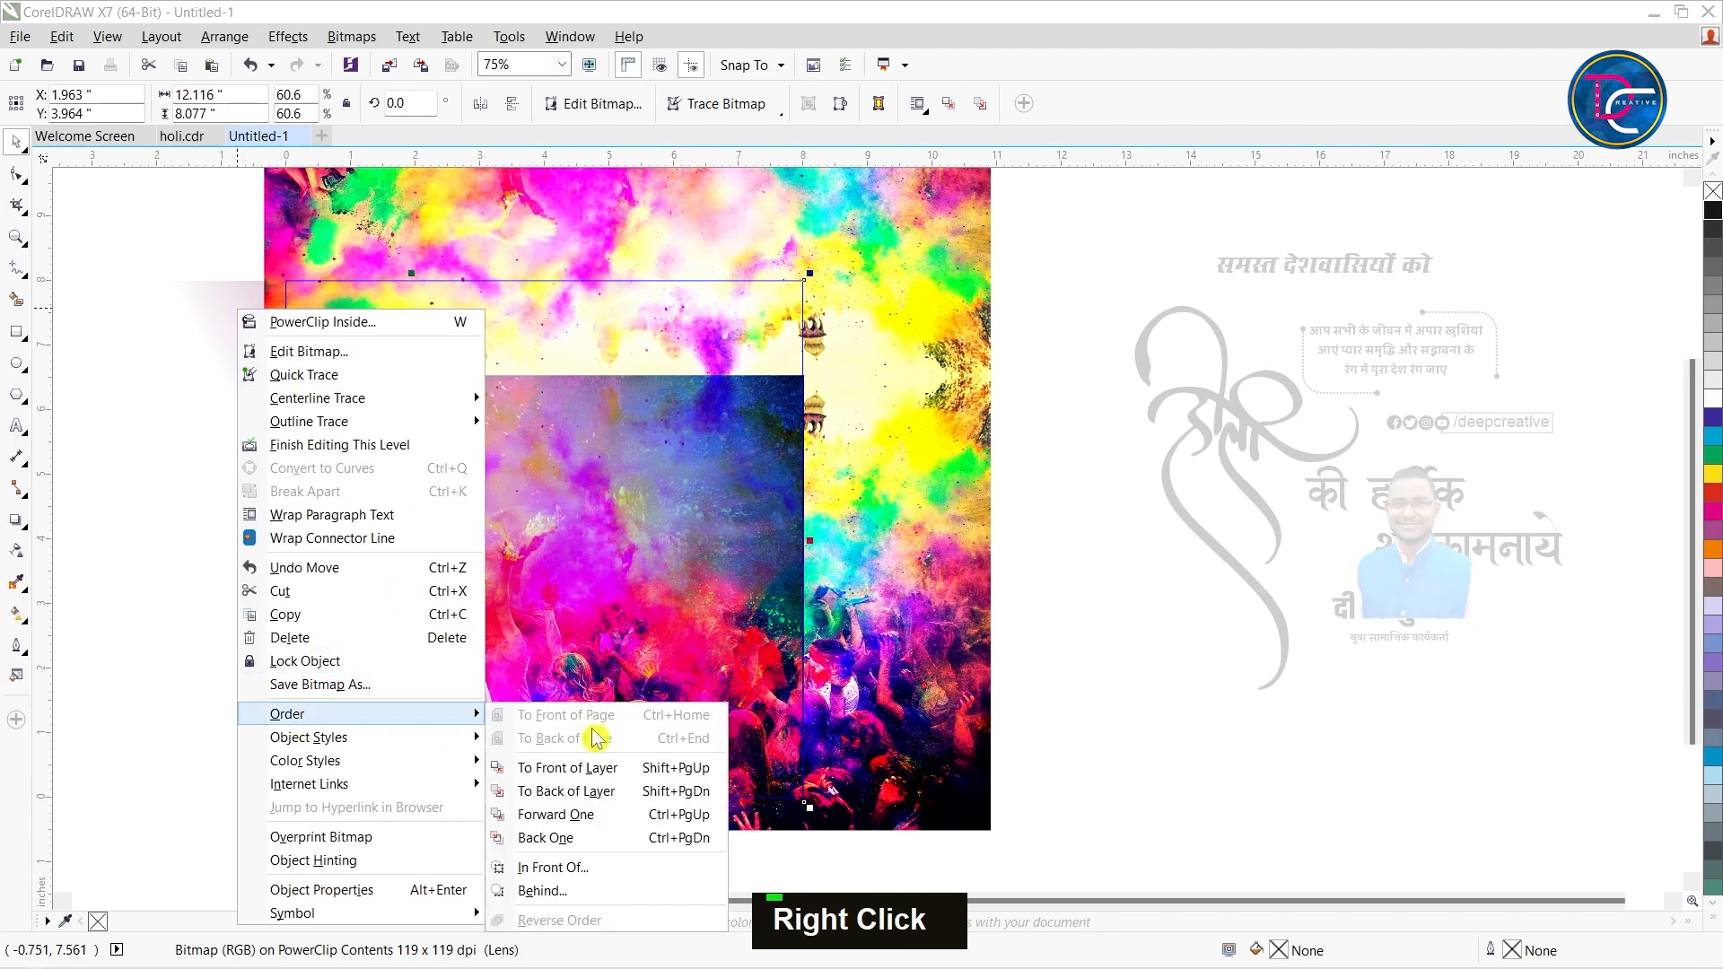
pyautogui.click(583, 766)
pyautogui.keyDown('ctrl'); pyautogui.click(1074, 422); pyautogui.keyUp('ctrl')
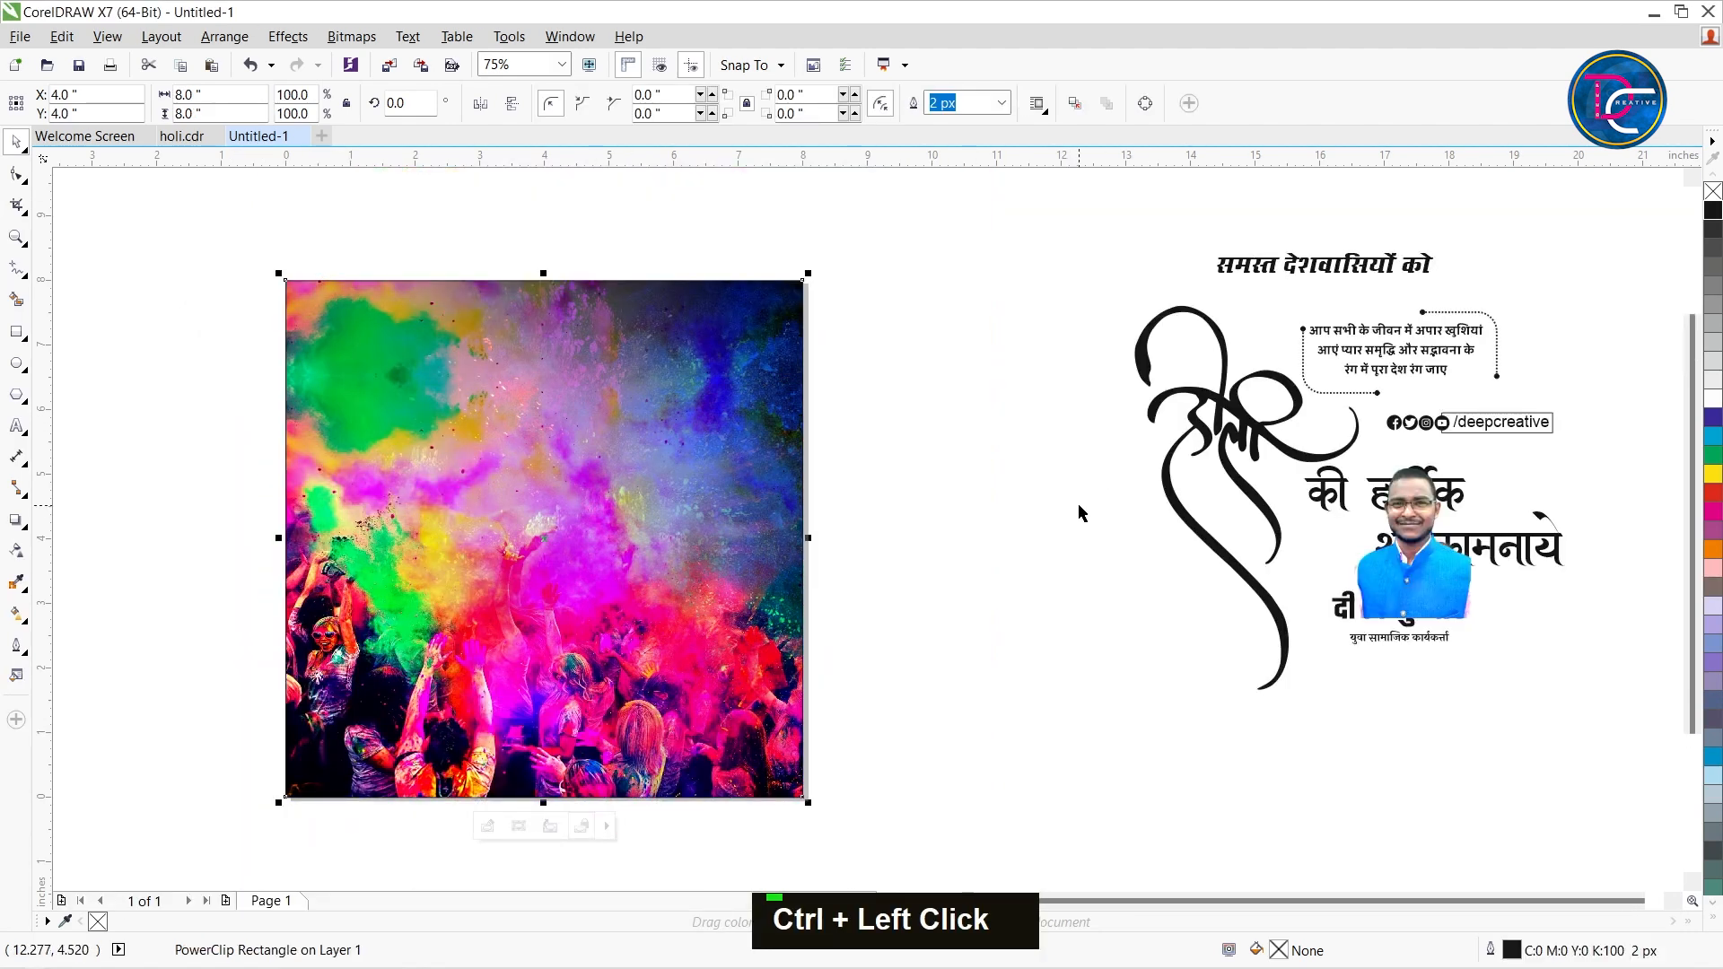
pyautogui.click(859, 377)
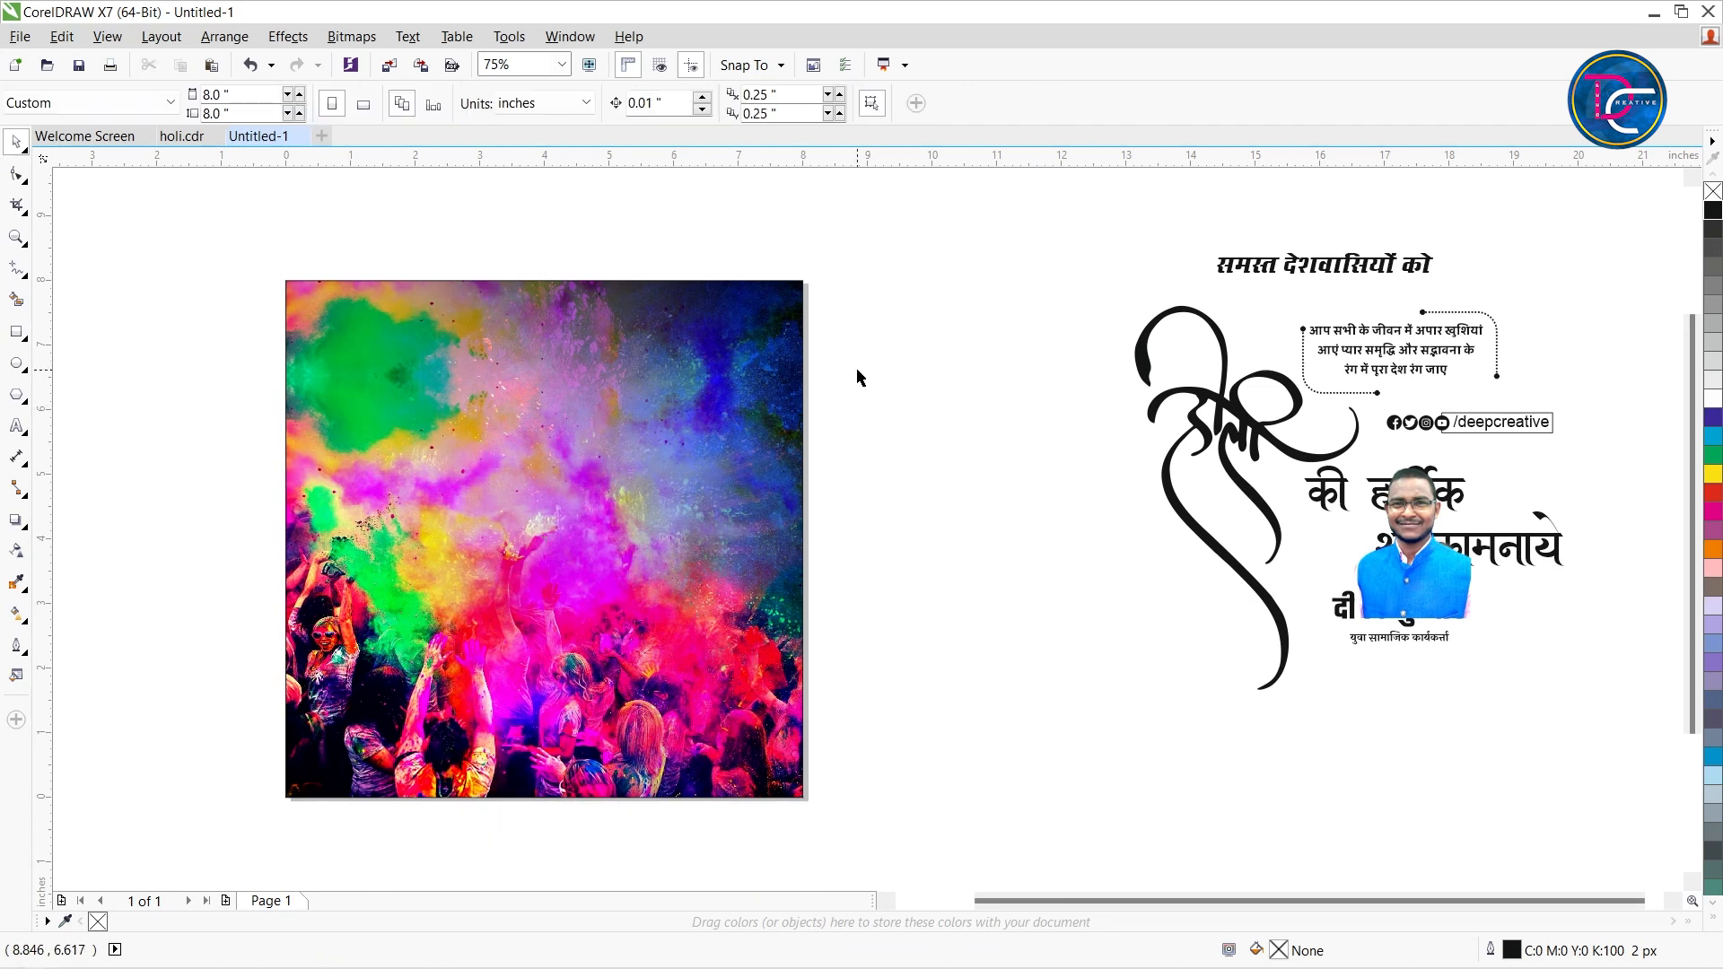
# - Move the black Holi calligraphy onto the left side of the poster background
pyautogui.click(1327, 351)
pyautogui.moveTo(1215, 410); pyautogui.dragTo(392, 419)
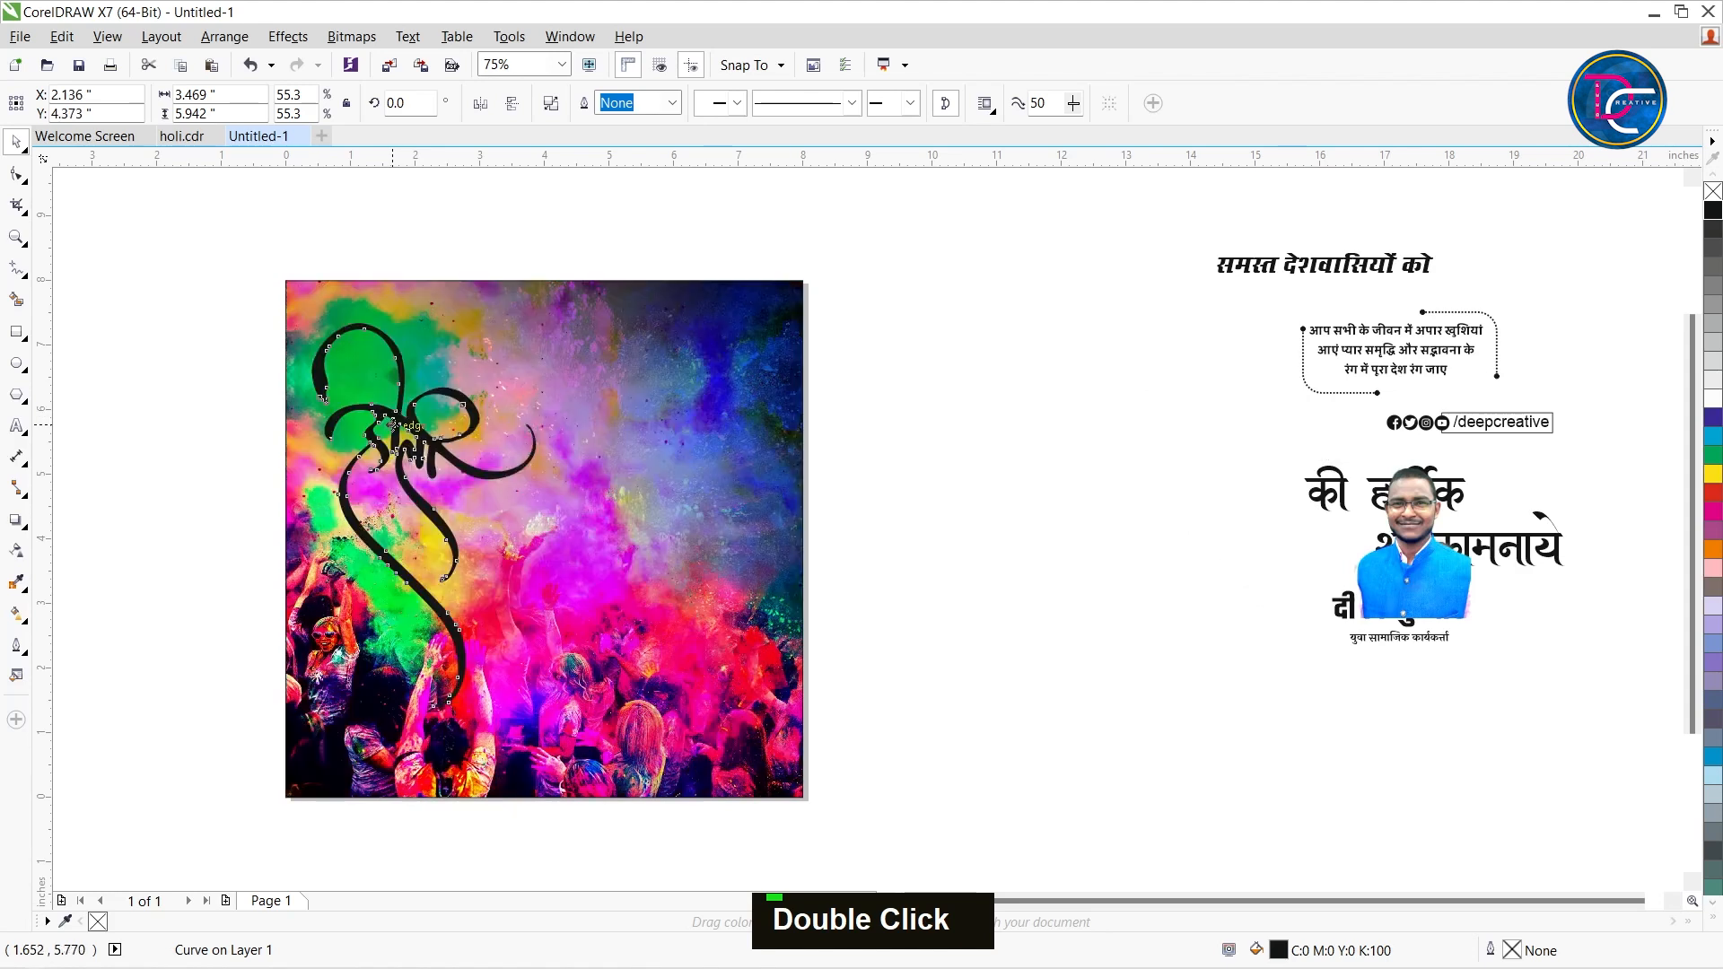
pyautogui.click(870, 489)
# - Fill the Holi calligraphy with white and nudge it slightly to the right
pyautogui.click(427, 462)
pyautogui.click(1712, 399)
pyautogui.click(1027, 348)
pyautogui.moveTo(410, 438); pyautogui.dragTo(416, 435)
pyautogui.click(881, 450)
pyautogui.click(692, 372)
pyautogui.click(1089, 413)
# - Draw a thin bar about 6.68 by 0.08 inches along the poster's top edge, filled white with no outline
pyautogui.click(18, 338)
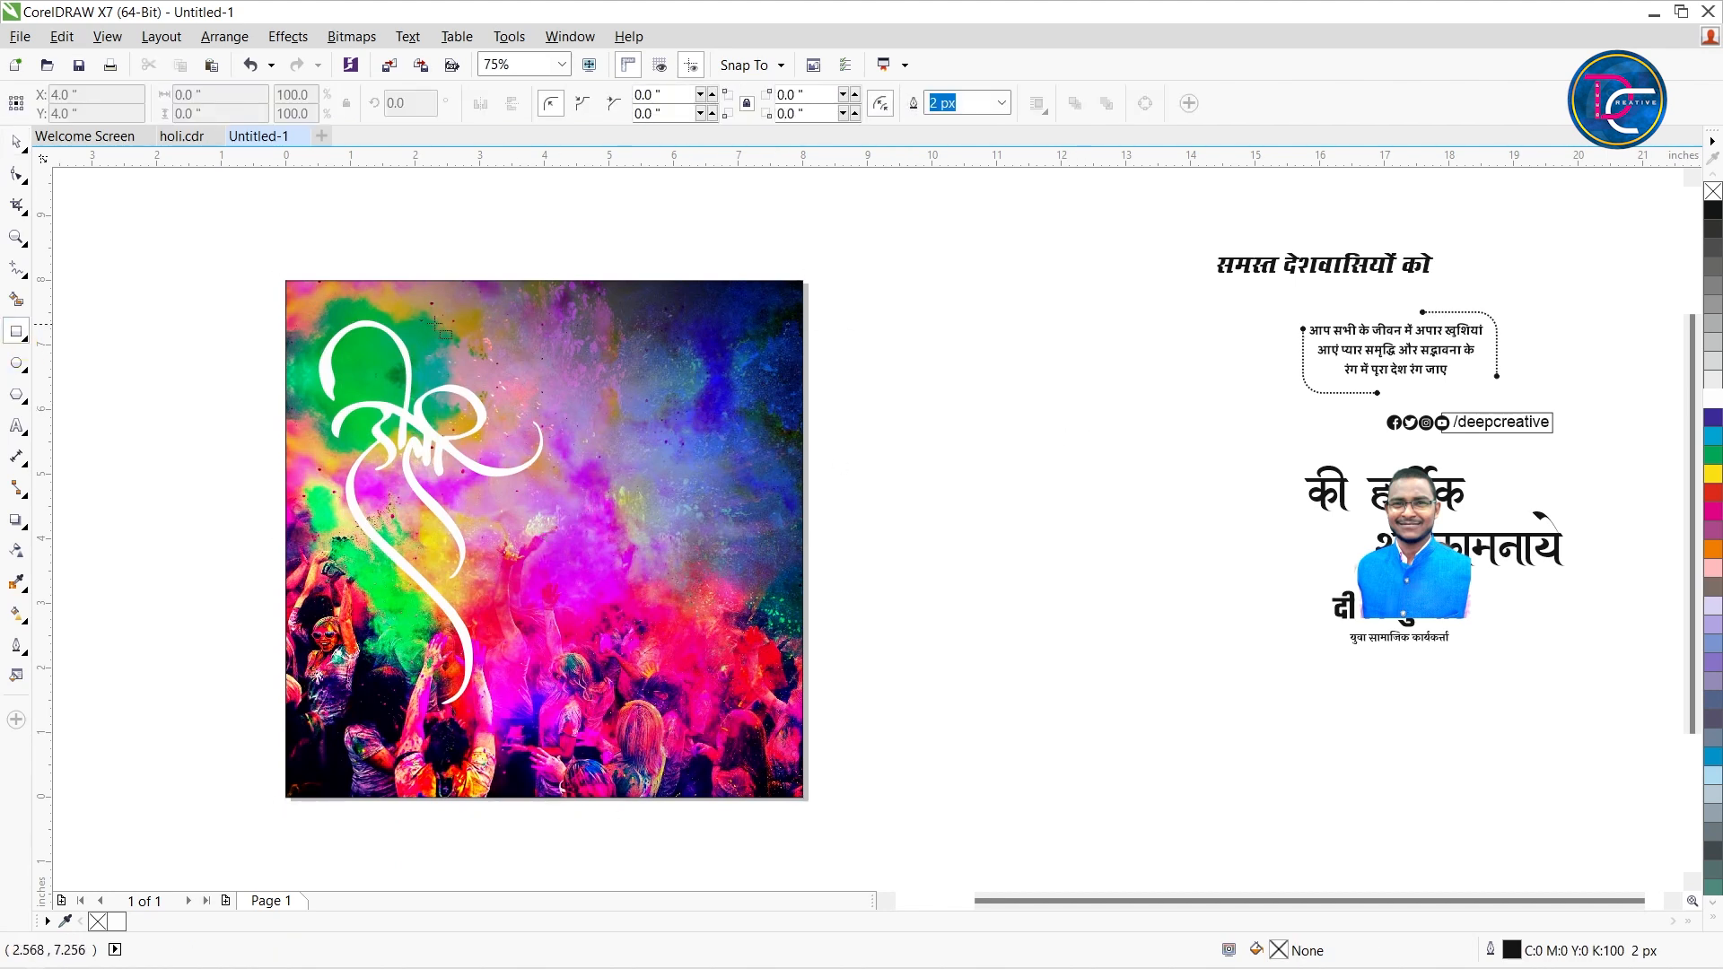
pyautogui.moveTo(306, 291); pyautogui.dragTo(741, 294)
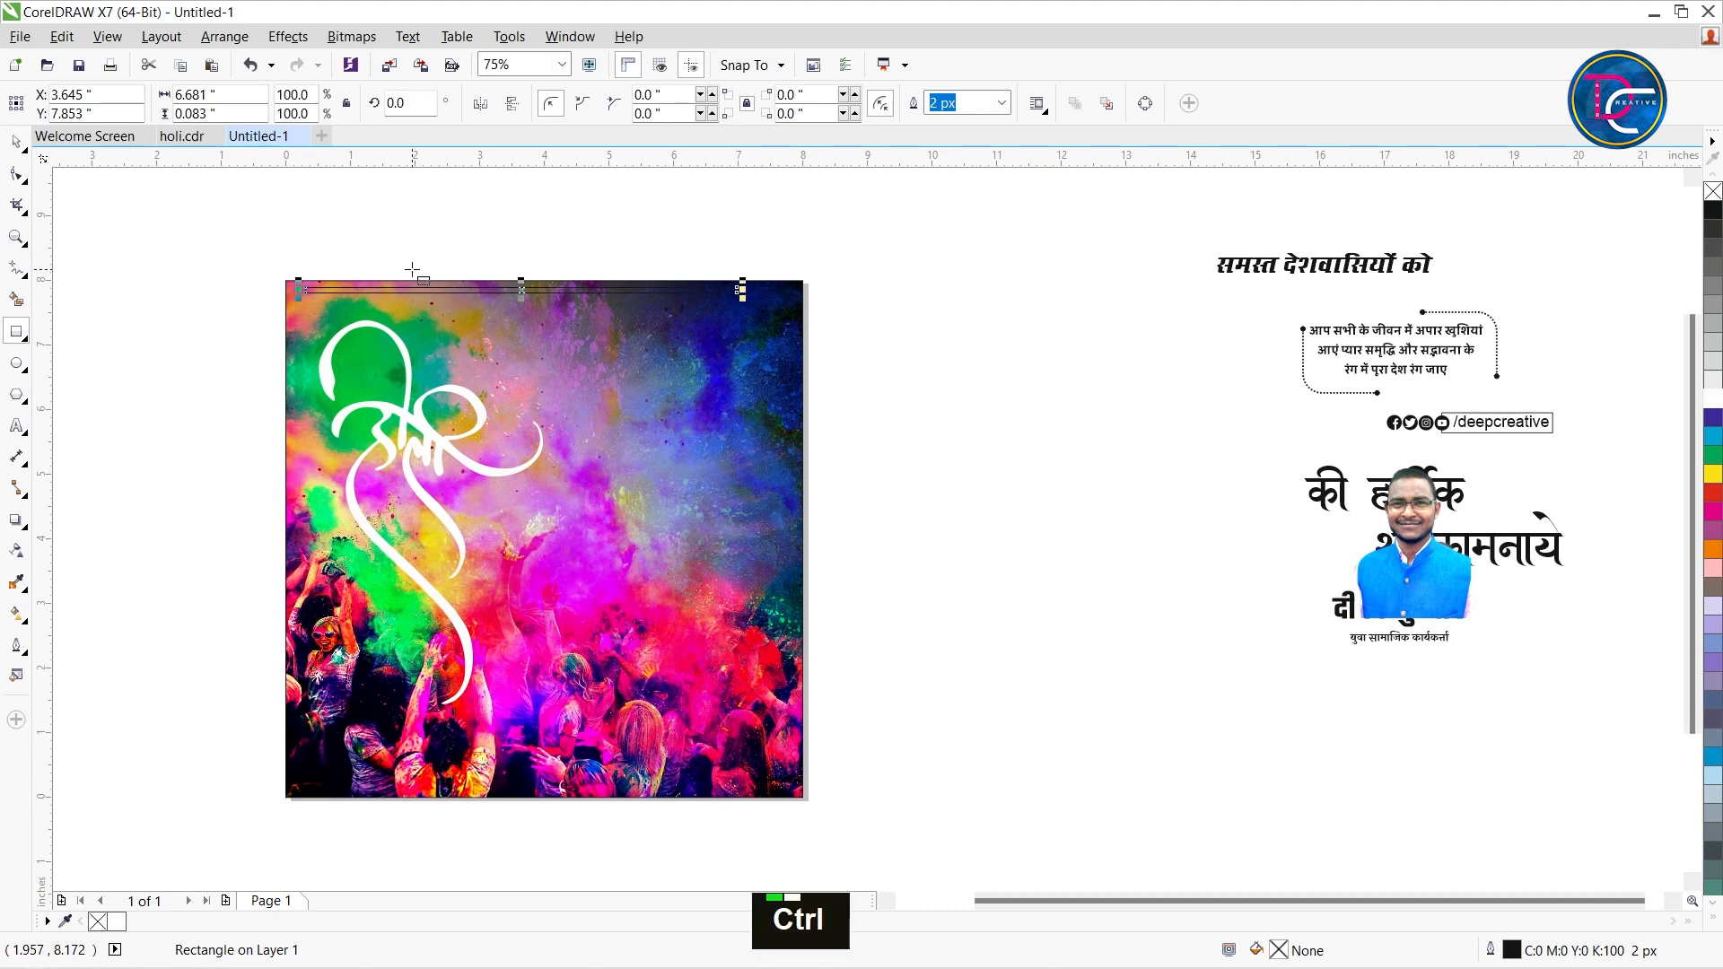
pyautogui.hotkey('ctrl', 'space')
pyautogui.click(1712, 401)
pyautogui.rightClick(1711, 191)
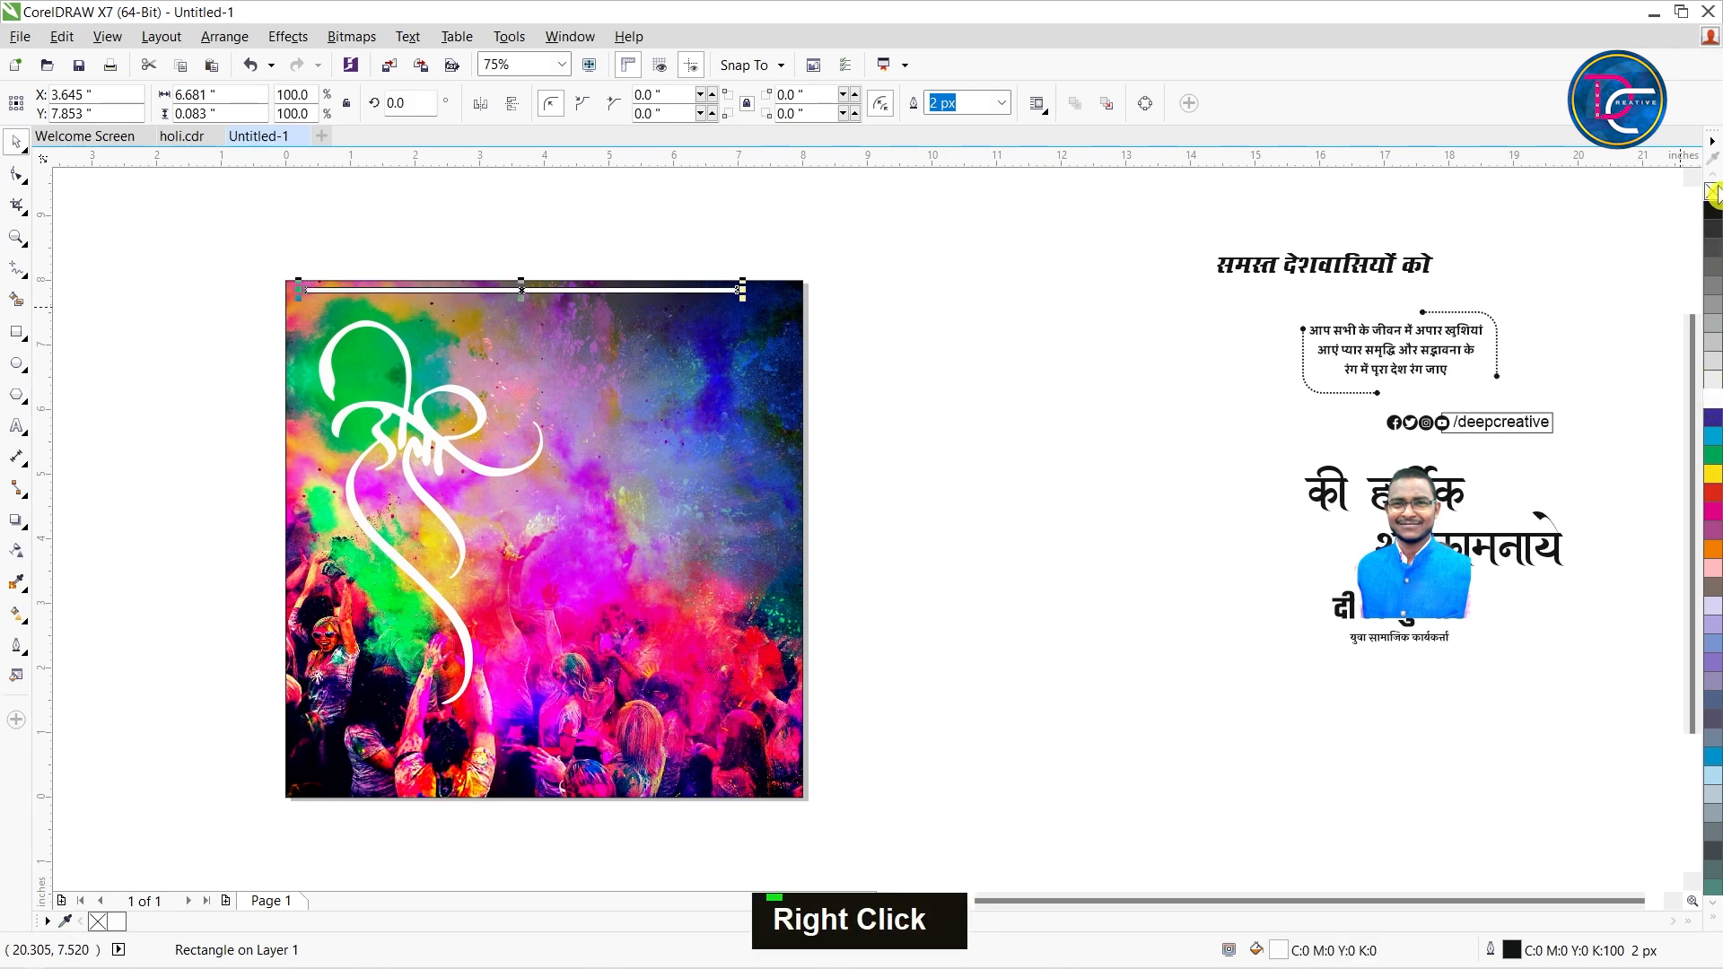
# - Apply a horizontal linear transparency to the white bar so its left end fades out
pyautogui.press('z')
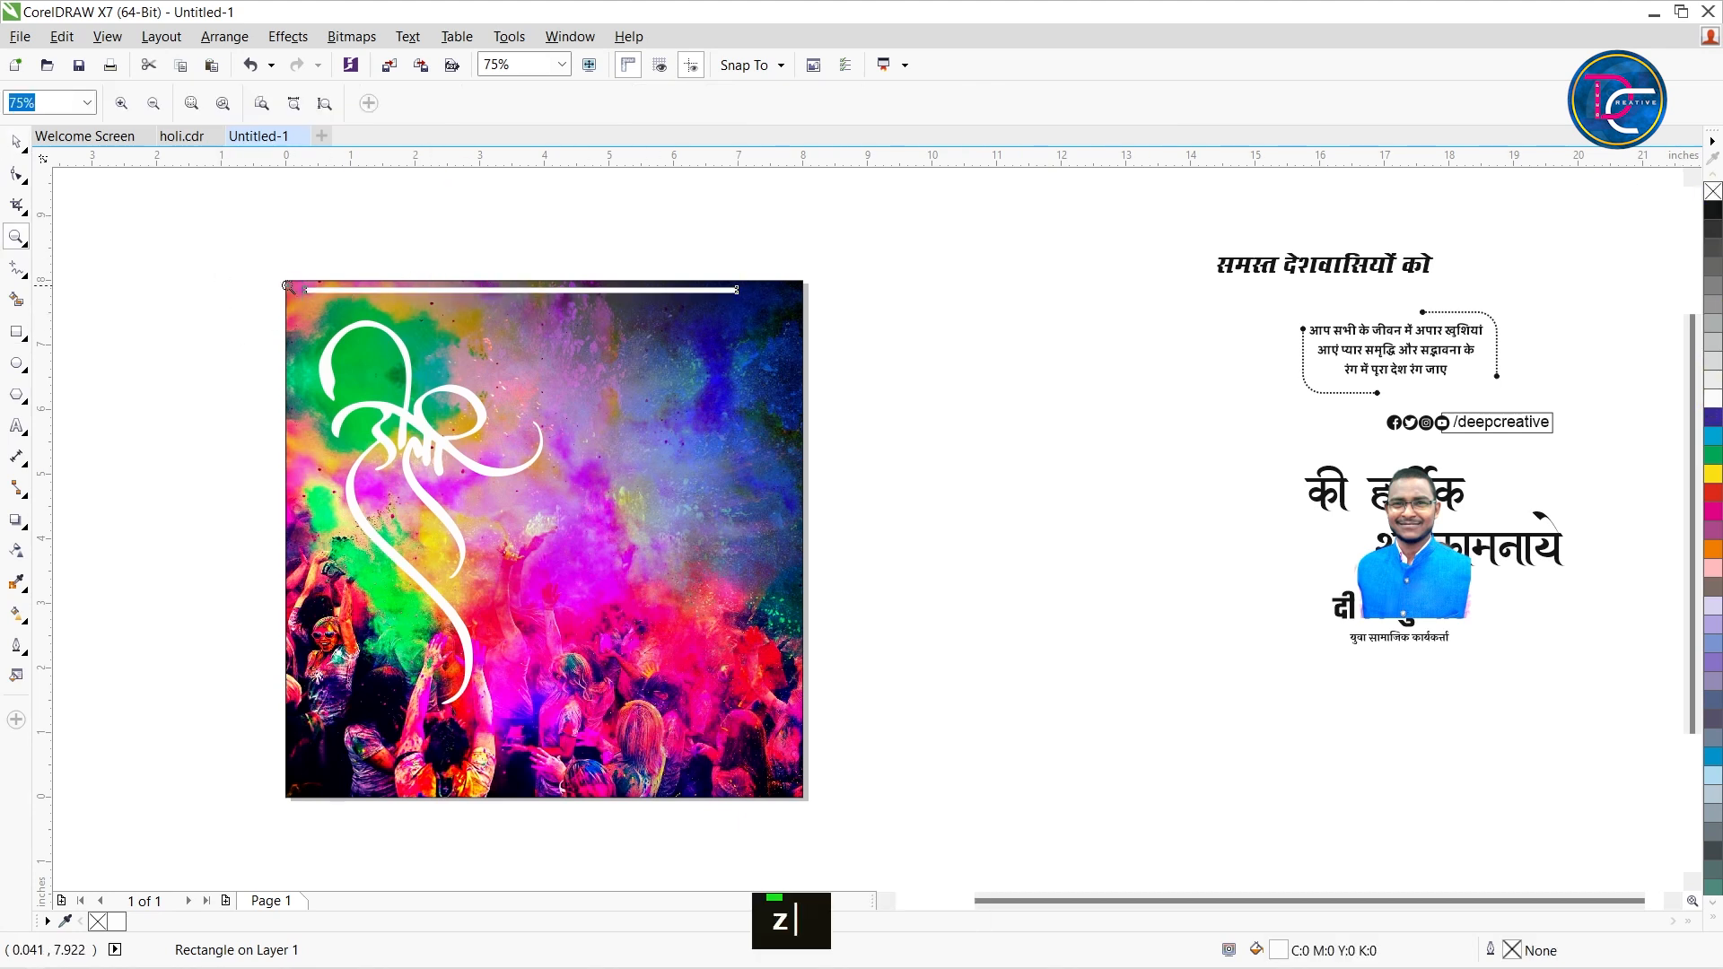
pyautogui.moveTo(461, 322); pyautogui.dragTo(460, 321)
pyautogui.press('space')
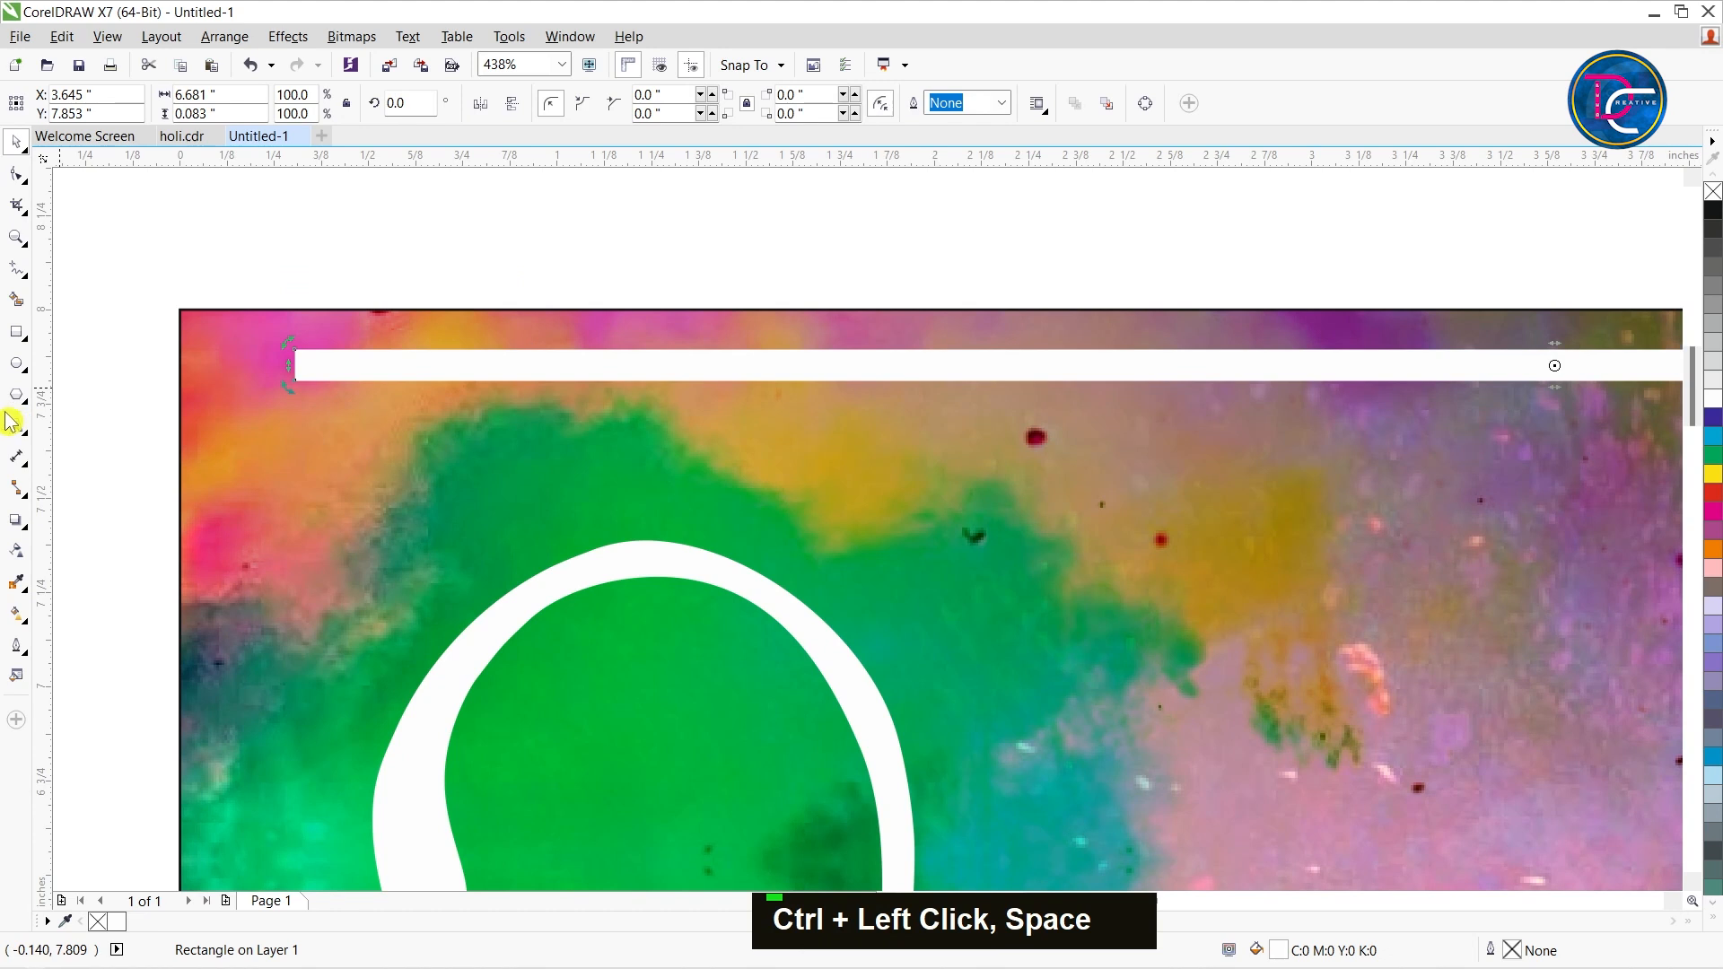
pyautogui.click(16, 551)
pyautogui.moveTo(1121, 371); pyautogui.dragTo(196, 375)
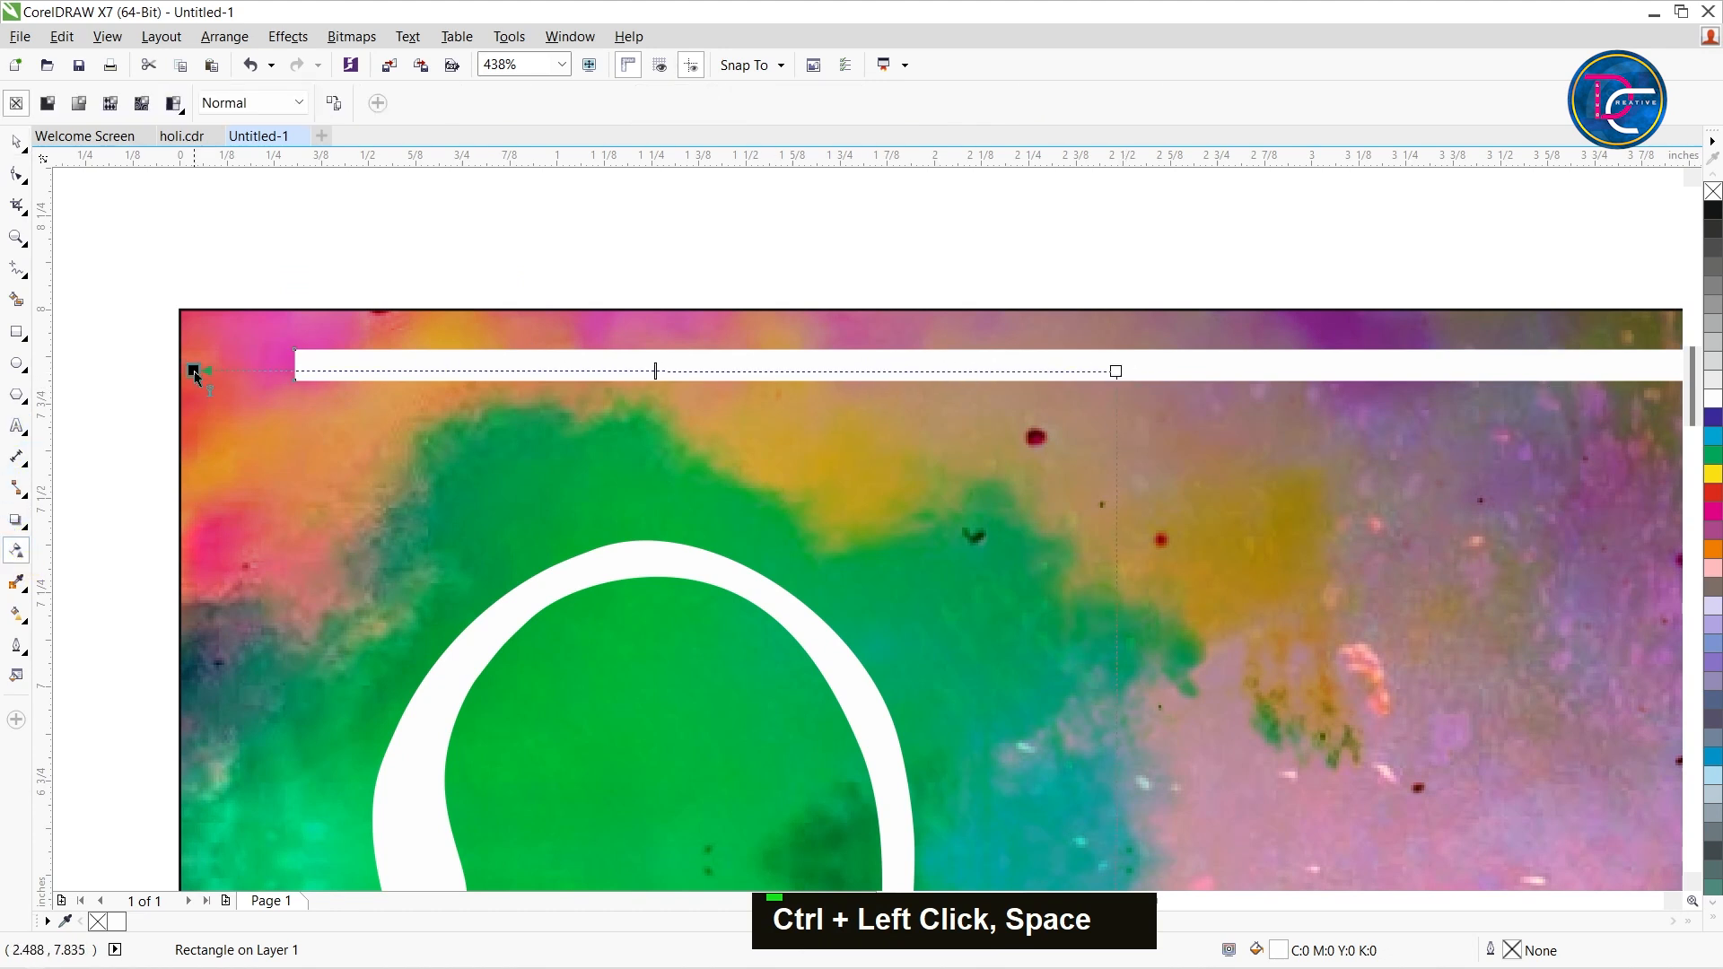
pyautogui.moveTo(401, 370); pyautogui.dragTo(385, 368)
pyautogui.scroll(-1, 593, 378)
pyautogui.hotkey('ctrl', 'space')
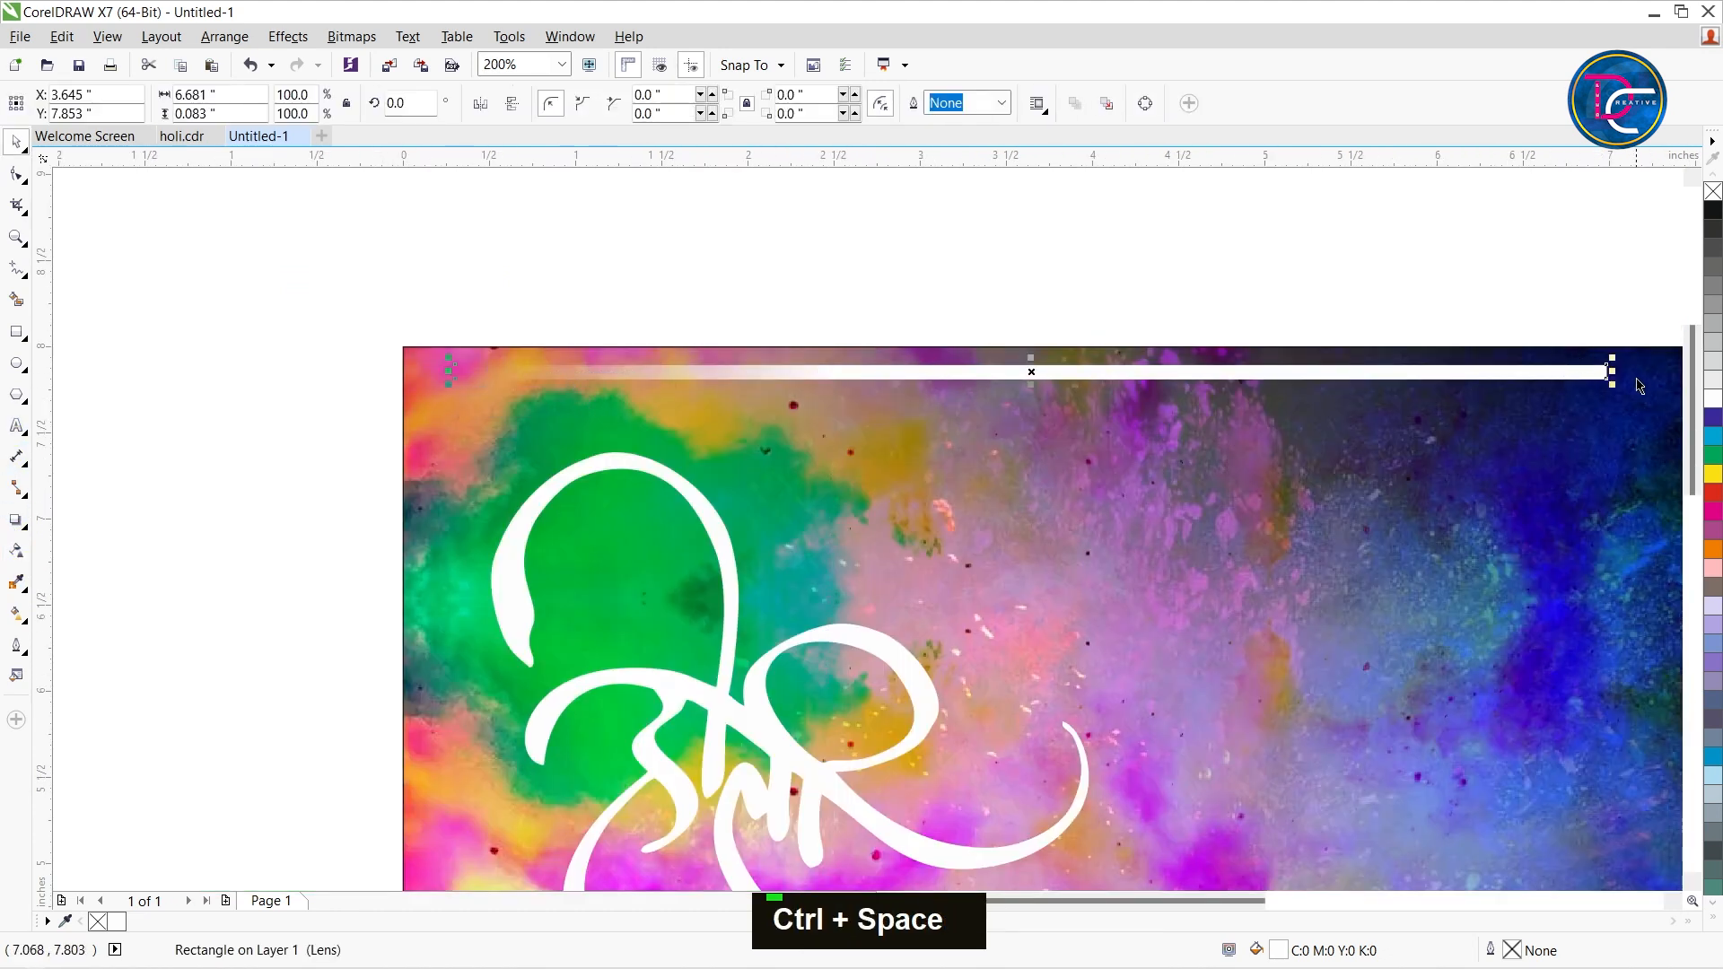
# - Shorten the white bar to about 3.5 inches and extend it with a mirrored copy that fades at the right end
pyautogui.moveTo(1618, 377); pyautogui.dragTo(1061, 366)
pyautogui.moveTo(496, 373); pyautogui.dragTo(956, 386)
pyautogui.hotkey('ctrl', 'z')
pyautogui.moveTo(448, 371); pyautogui.dragTo(1025, 377)
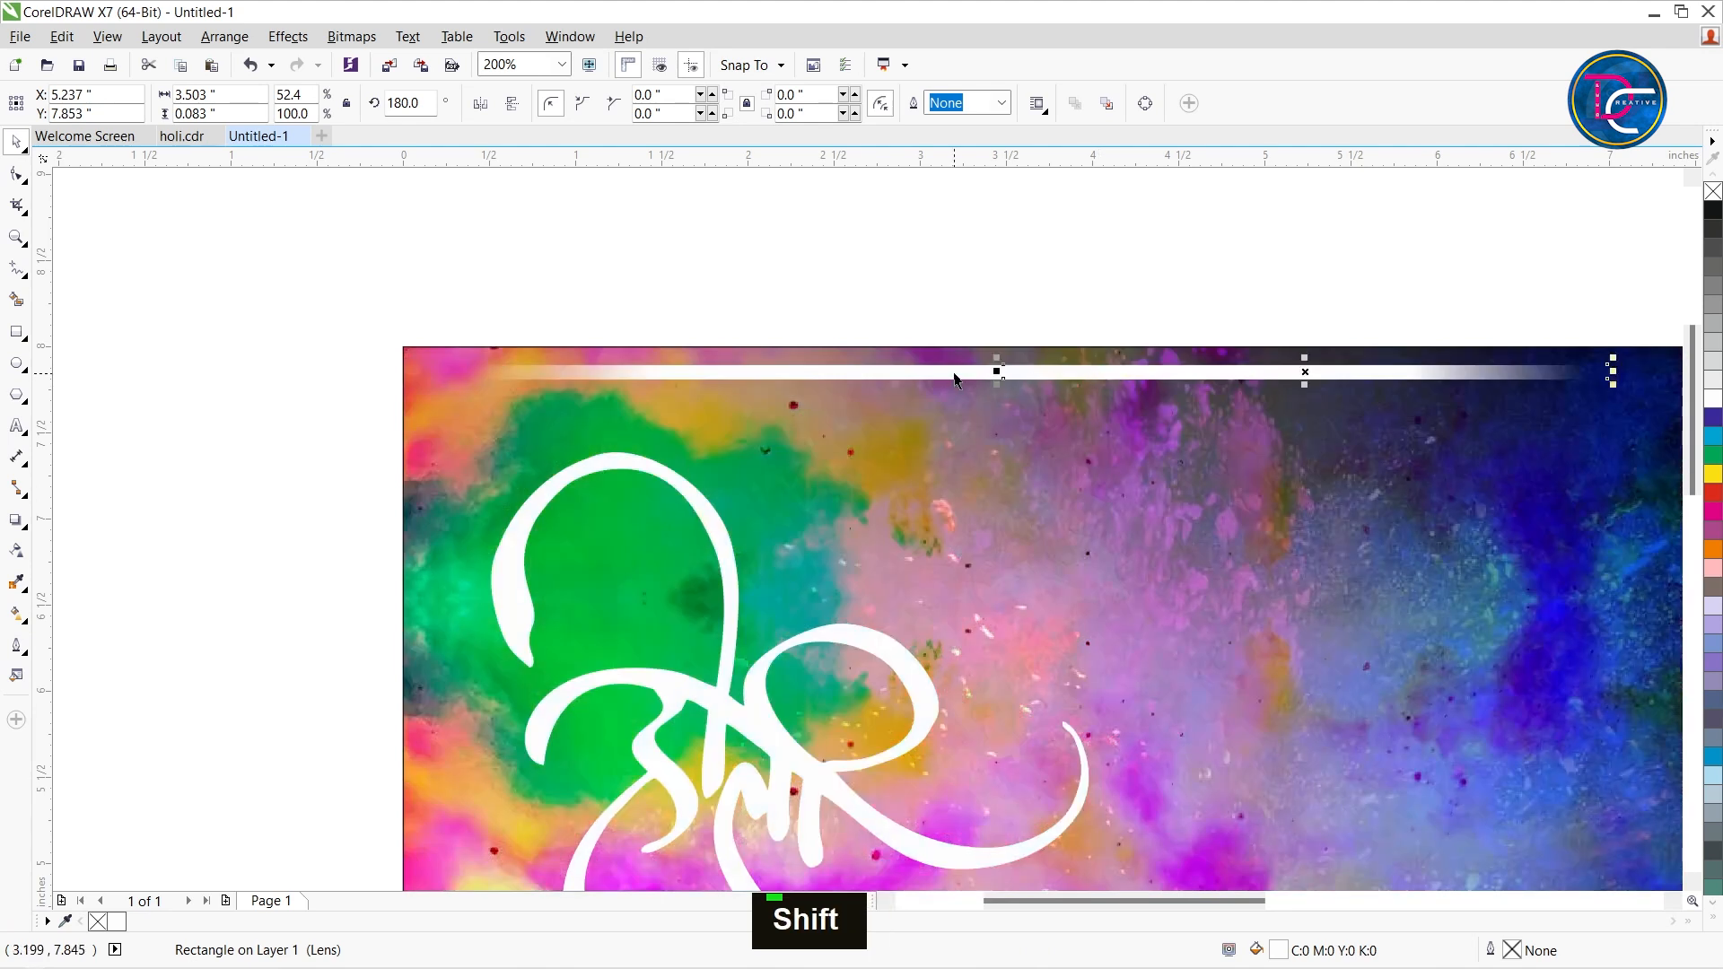
# - Group the white bar with its mirrored half and centre the group horizontally on the poster
pyautogui.keyDown('shift'); pyautogui.click(1148, 377); pyautogui.keyUp('shift')
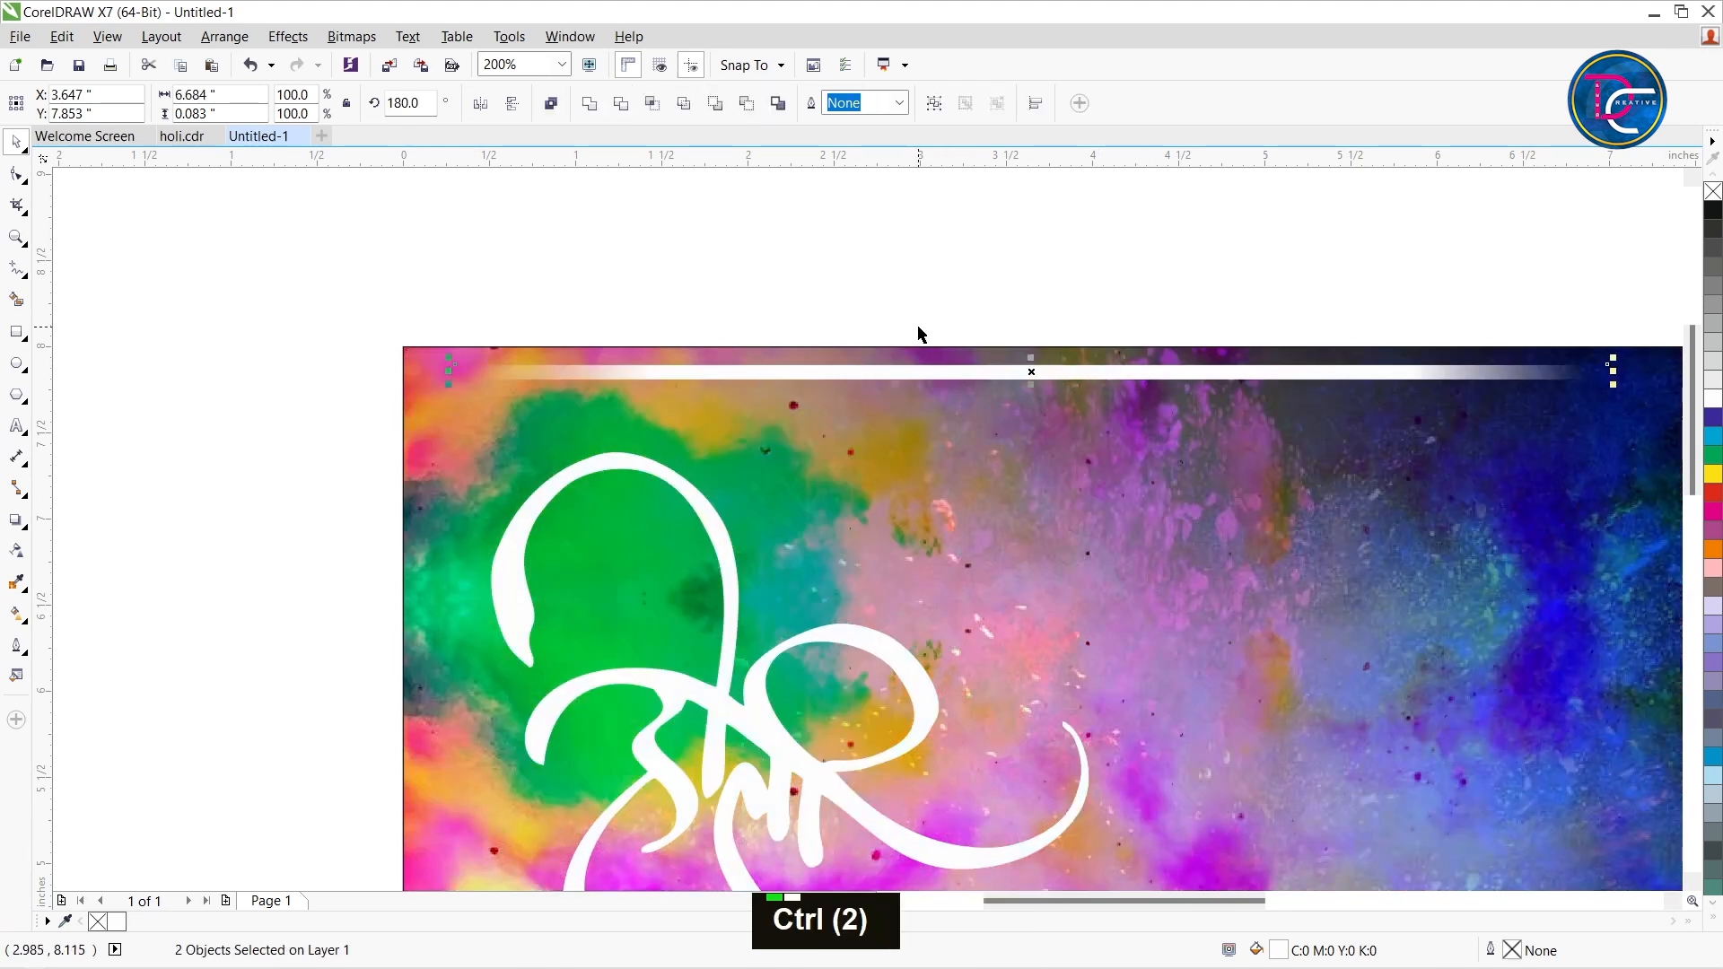
pyautogui.hotkey('ctrl', 'g')
pyautogui.scroll(-2, 917, 333)
pyautogui.keyDown('shift'); pyautogui.click(1182, 440); pyautogui.keyUp('shift')
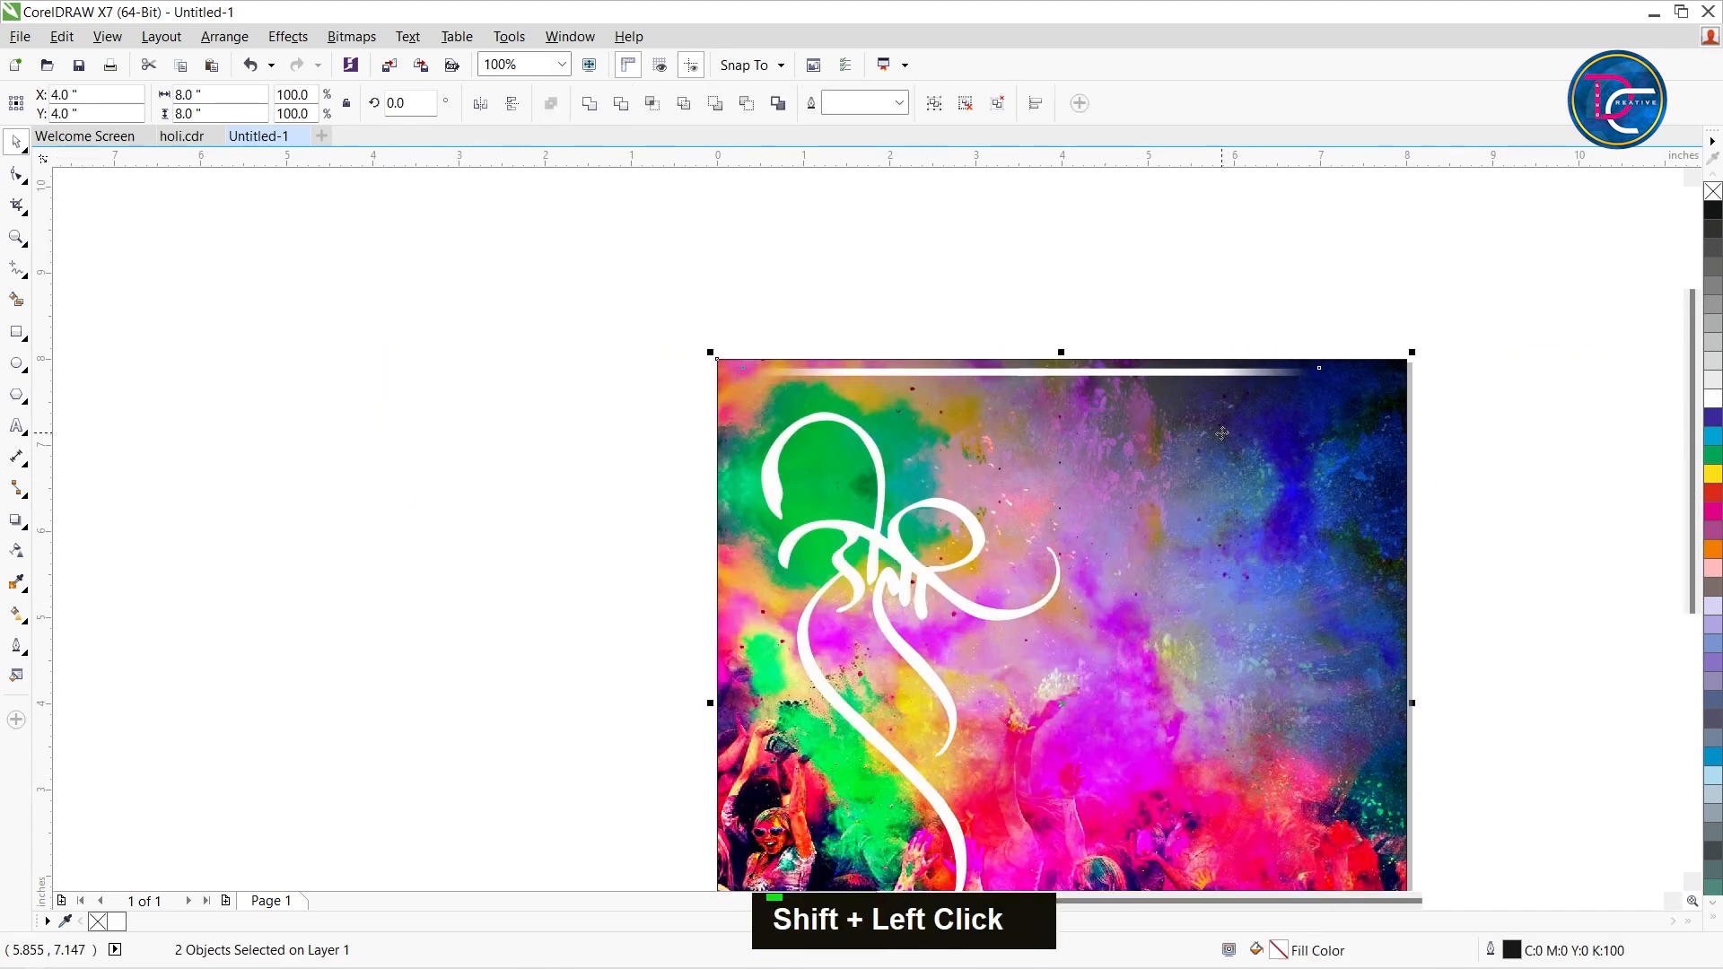
pyautogui.click(1418, 327)
# - Create a copy of the fading bar just beneath it, squeezed to a thin line about 0.007 inches high
pyautogui.click(1142, 375)
pyautogui.scroll(2, 1088, 365)
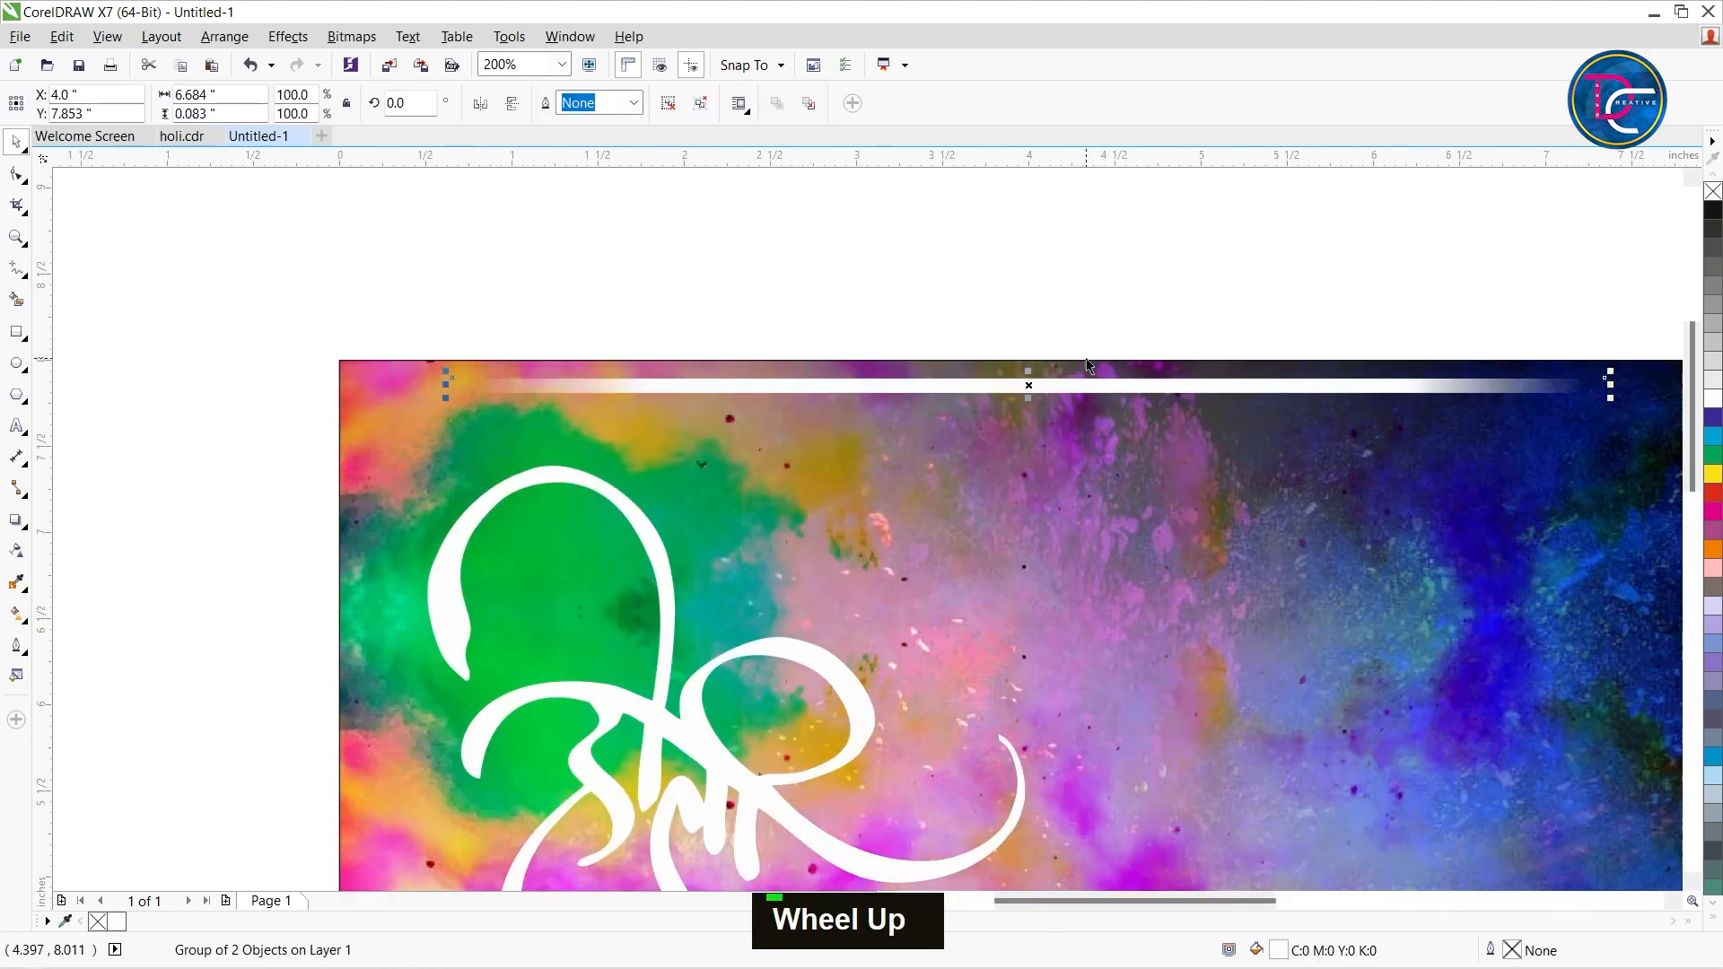
pyautogui.scroll(2, 1023, 405)
pyautogui.moveTo(1029, 370)
pyautogui.mouseDown()
pyautogui.moveTo(1061, 386)
pyautogui.moveTo(1060, 407)
pyautogui.moveTo(1027, 392)
pyautogui.mouseUp()
pyautogui.scroll(-2, 1027, 392)
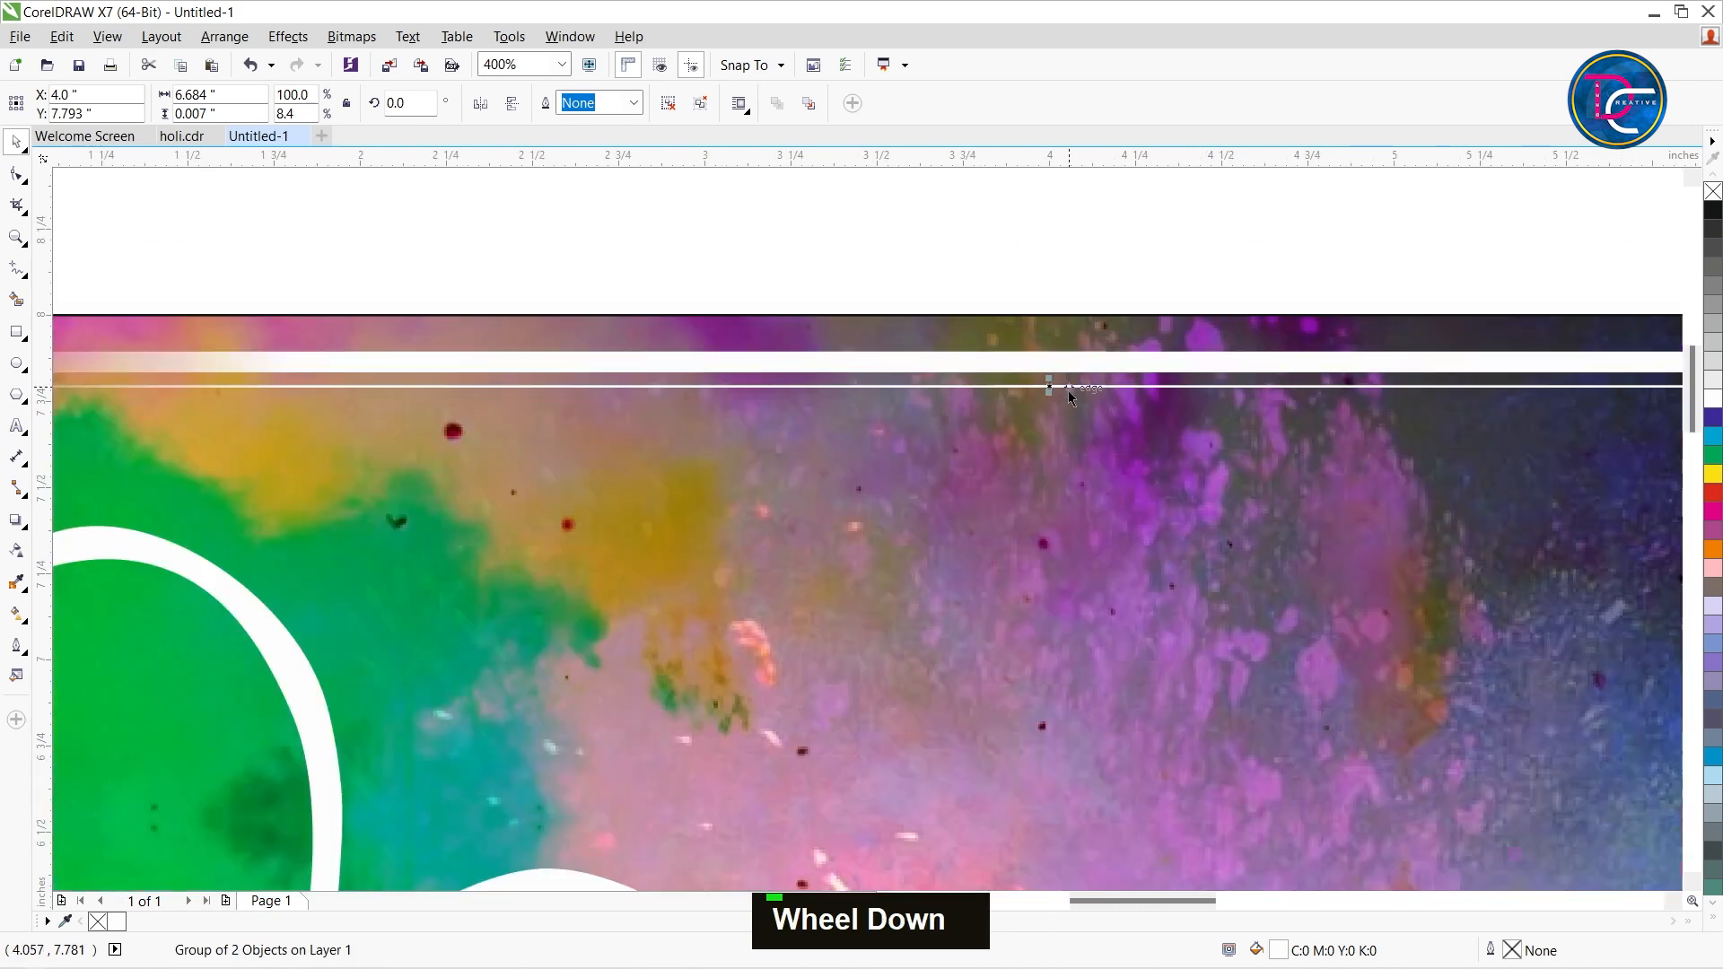
pyautogui.scroll(-1, 953, 388)
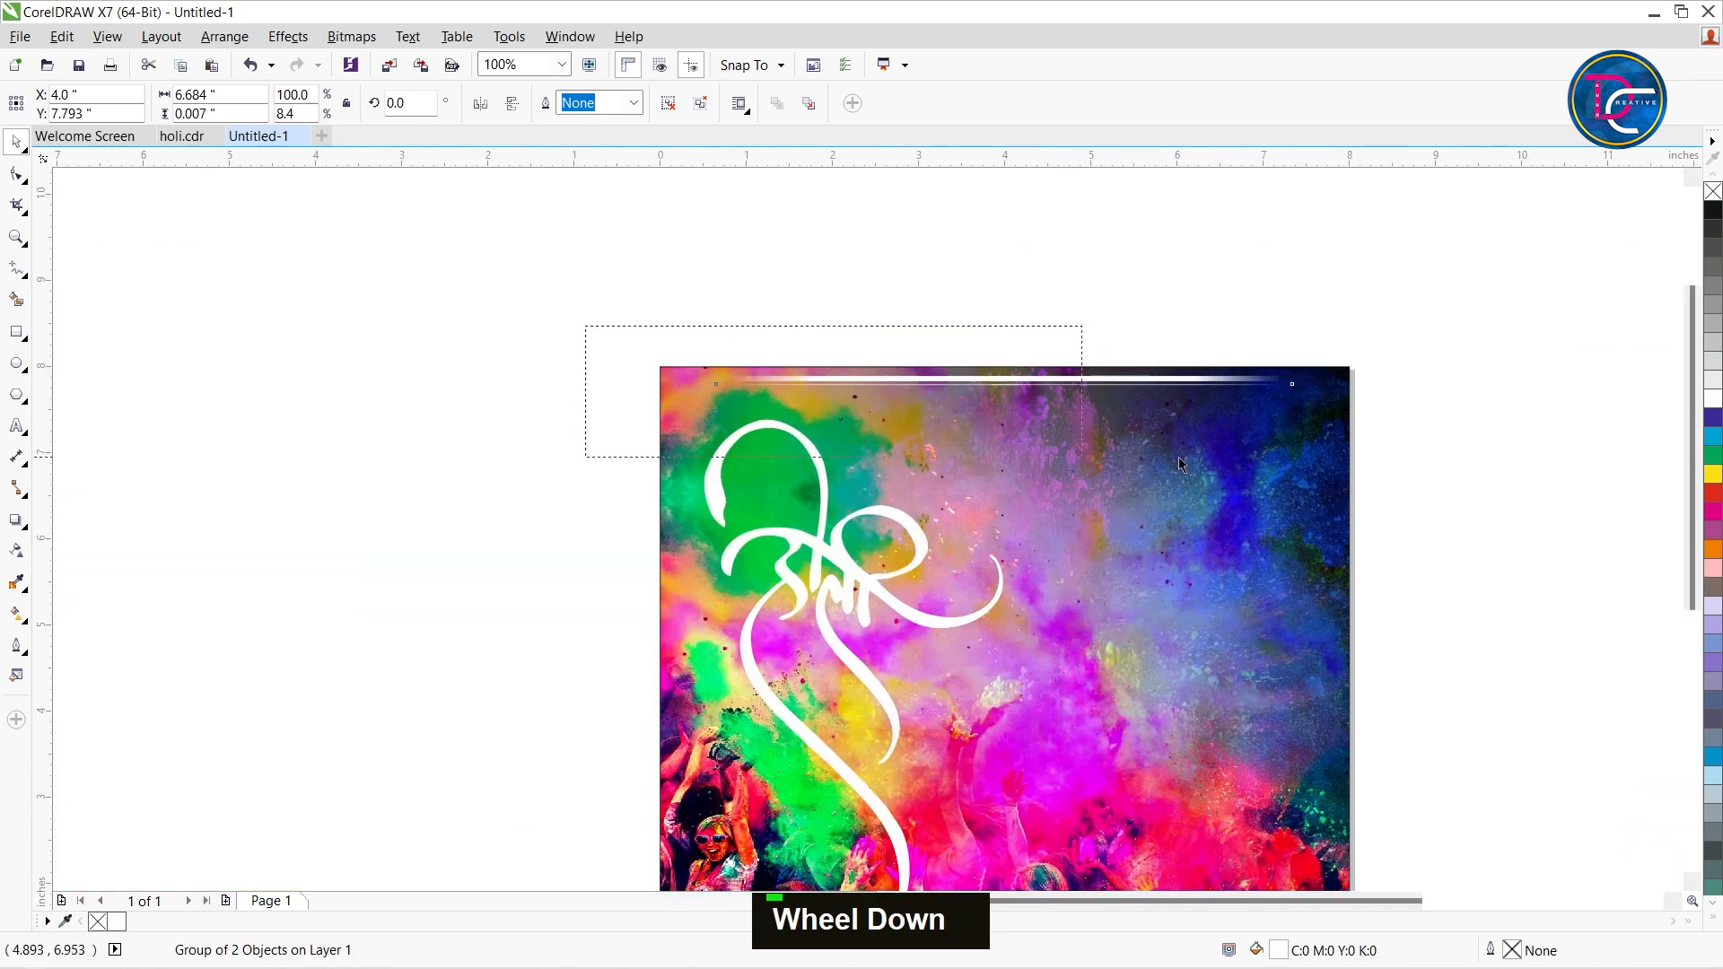
# - Nudge the thick and thin top bars down together to about Y 7.812 inches and group them
pyautogui.hscroll(1, 1612, 457)
pyautogui.press('Down')
pyautogui.press('Right')
pyautogui.press('Left')
pyautogui.press('Down')
pyautogui.press('Down')
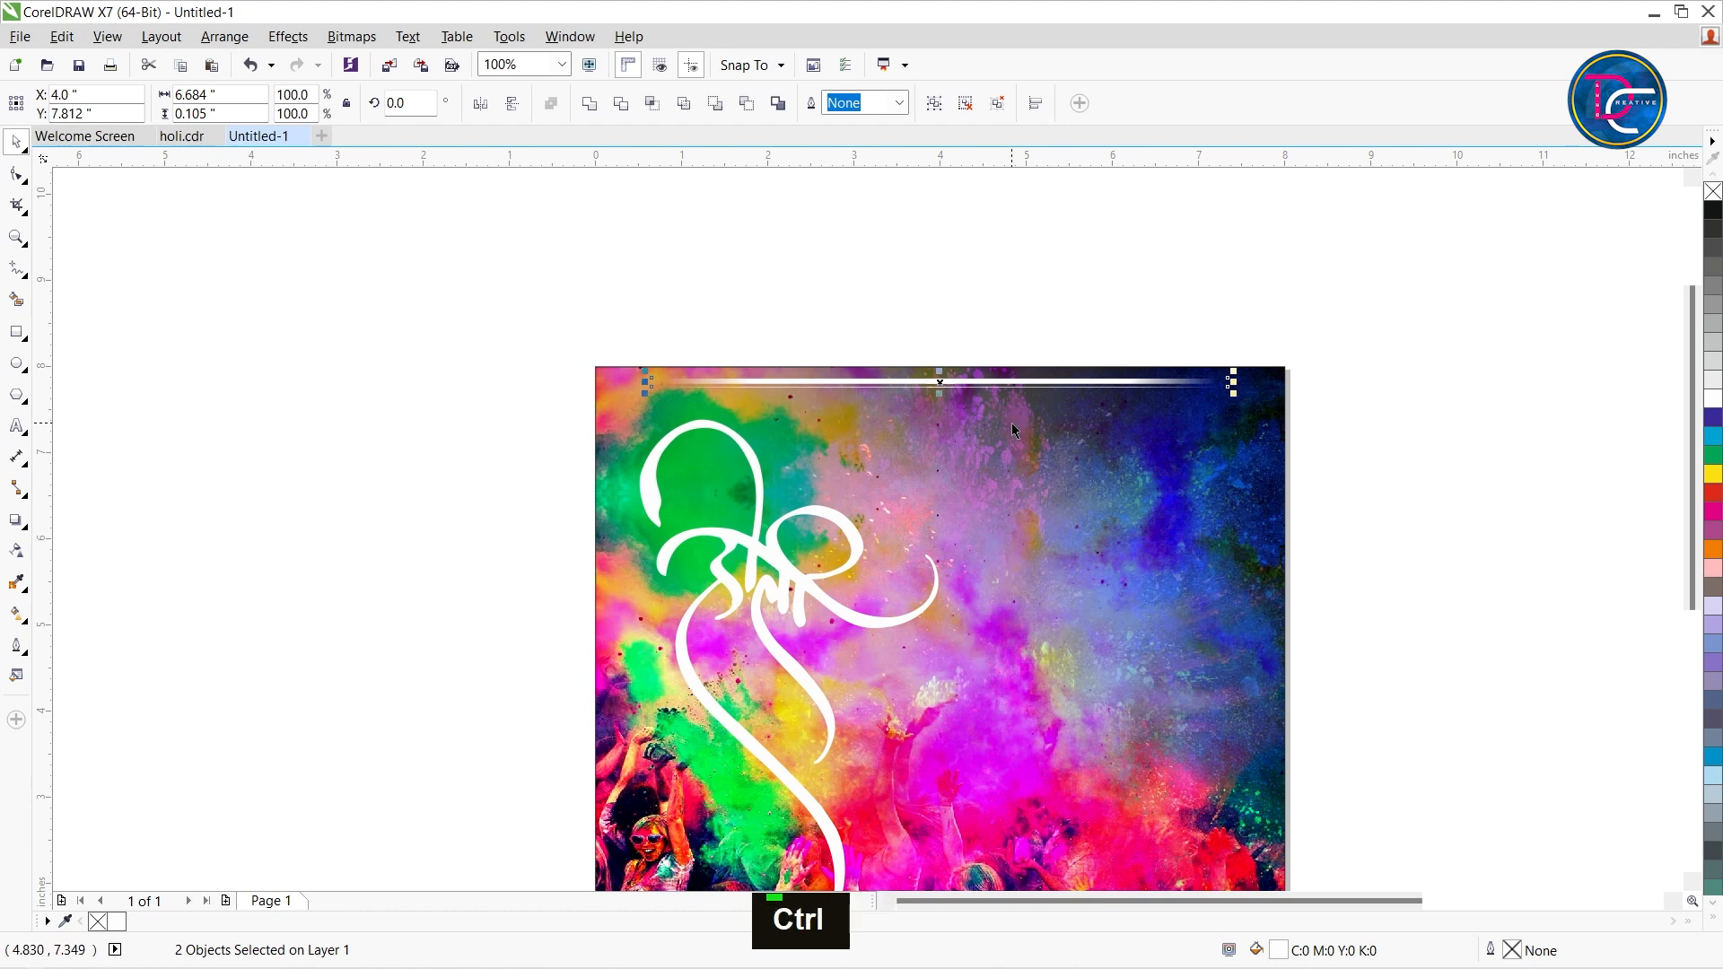
pyautogui.hotkey('ctrl', 'g')
# - Place a copy of the grouped bars in the middle of the poster and rotate it 90 degrees
pyautogui.scroll(1, 951, 415)
pyautogui.scroll(-2, 964, 412)
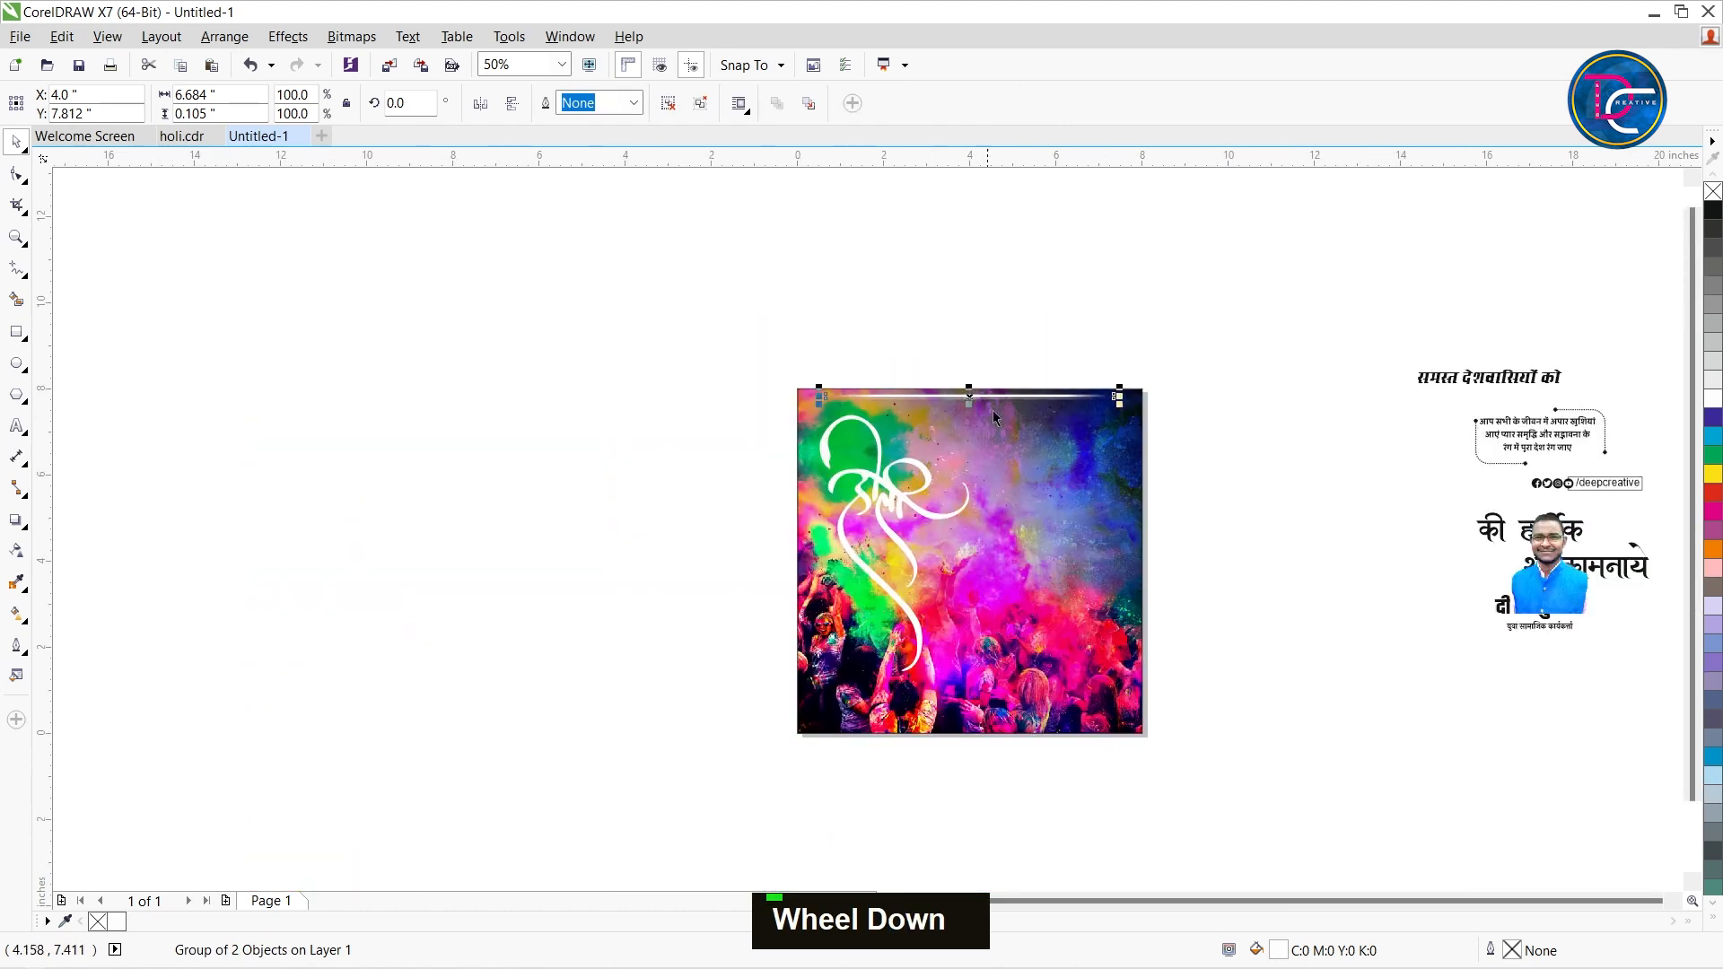
pyautogui.press('Escape')
pyautogui.press('z')
pyautogui.moveTo(688, 350); pyautogui.dragTo(1330, 766)
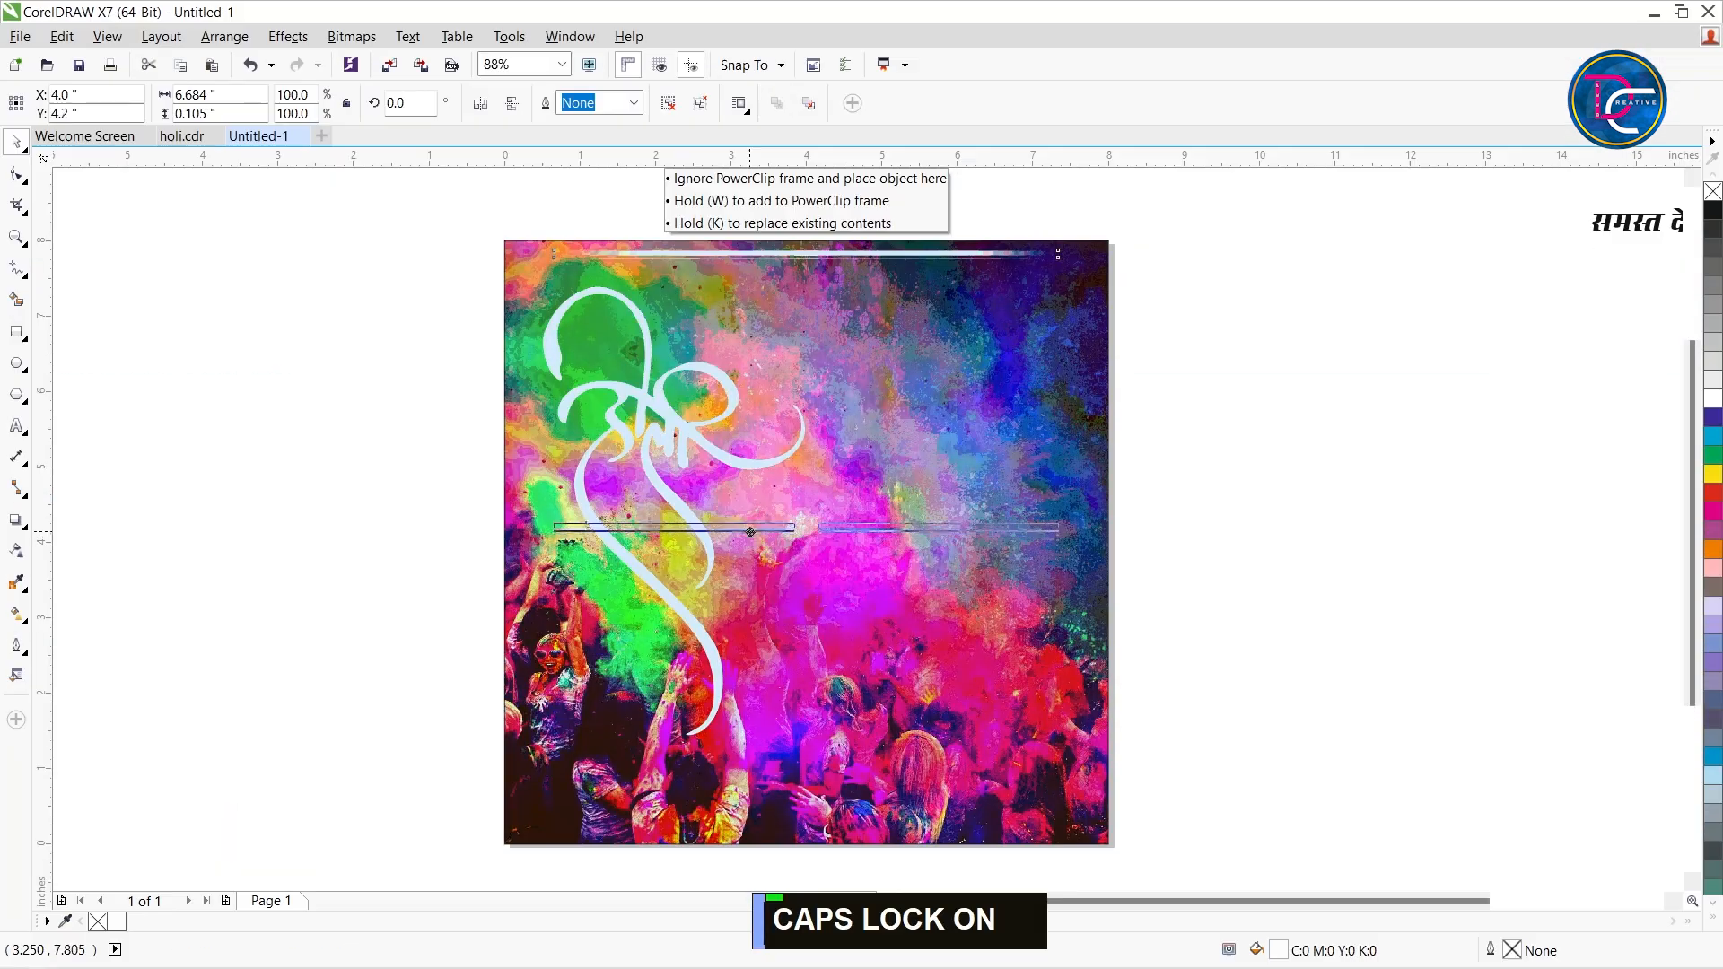
pyautogui.moveTo(770, 561); pyautogui.dragTo(770, 568)
pyautogui.doubleClick(409, 99)
pyautogui.write('90')
pyautogui.press('Return')
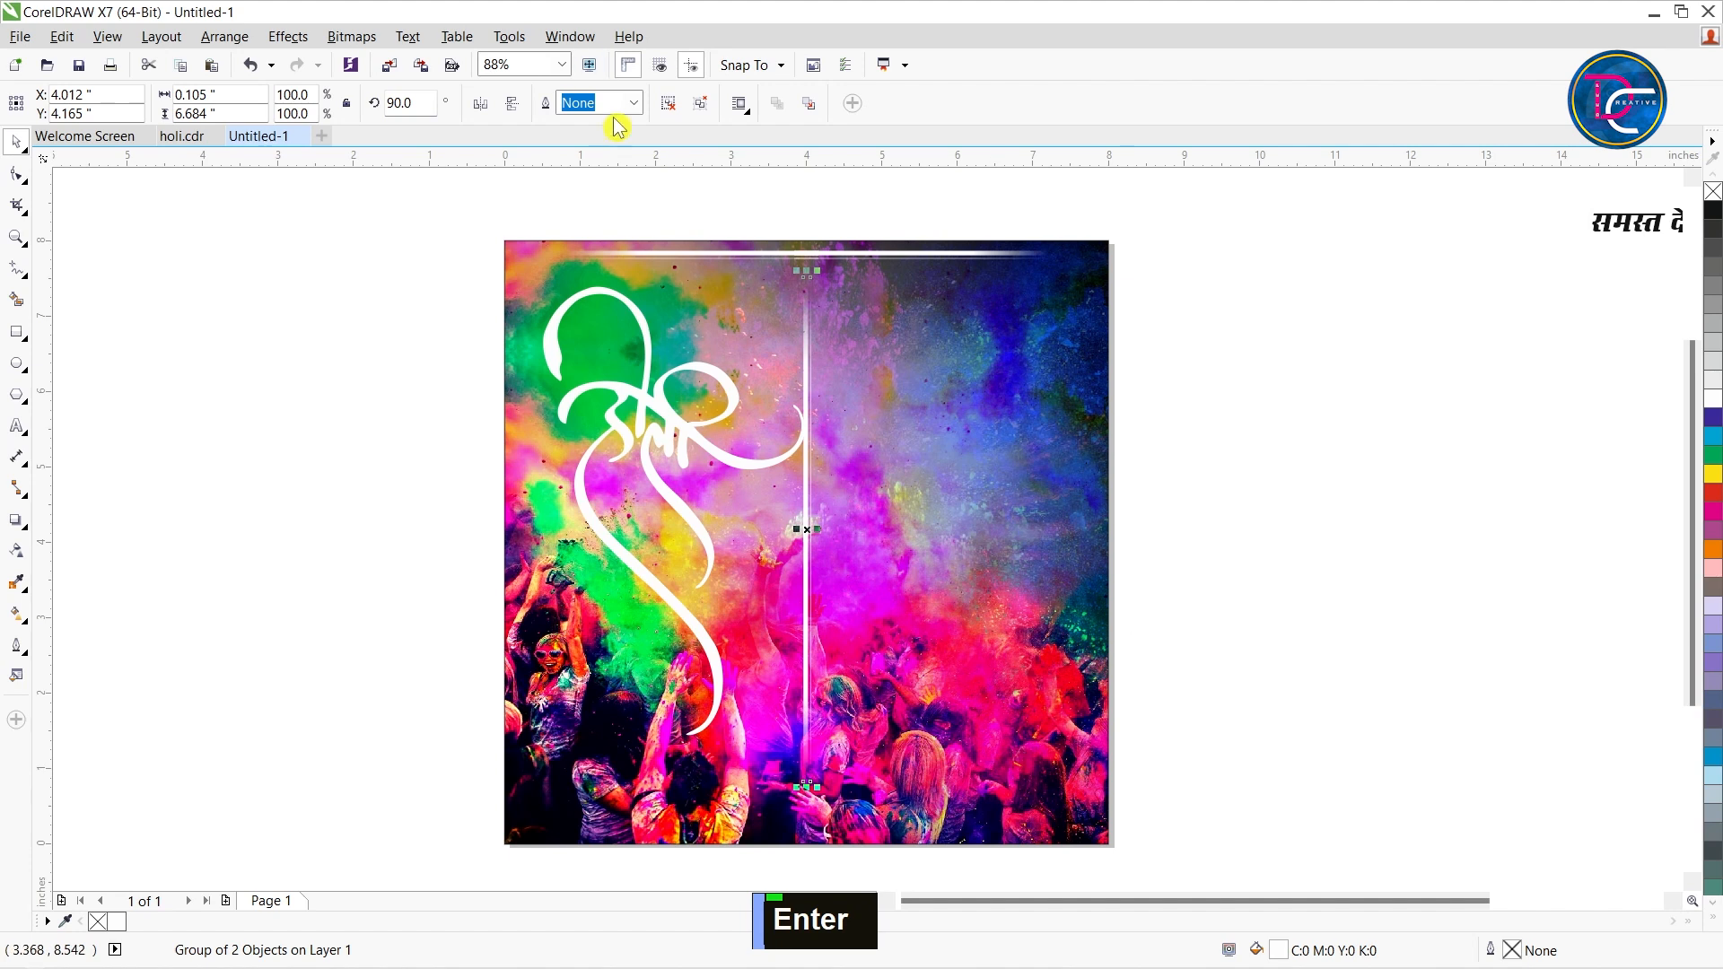
# - Move the vertical bars to the poster's left edge, to about X 0.237 inches
pyautogui.moveTo(805, 501); pyautogui.dragTo(527, 507)
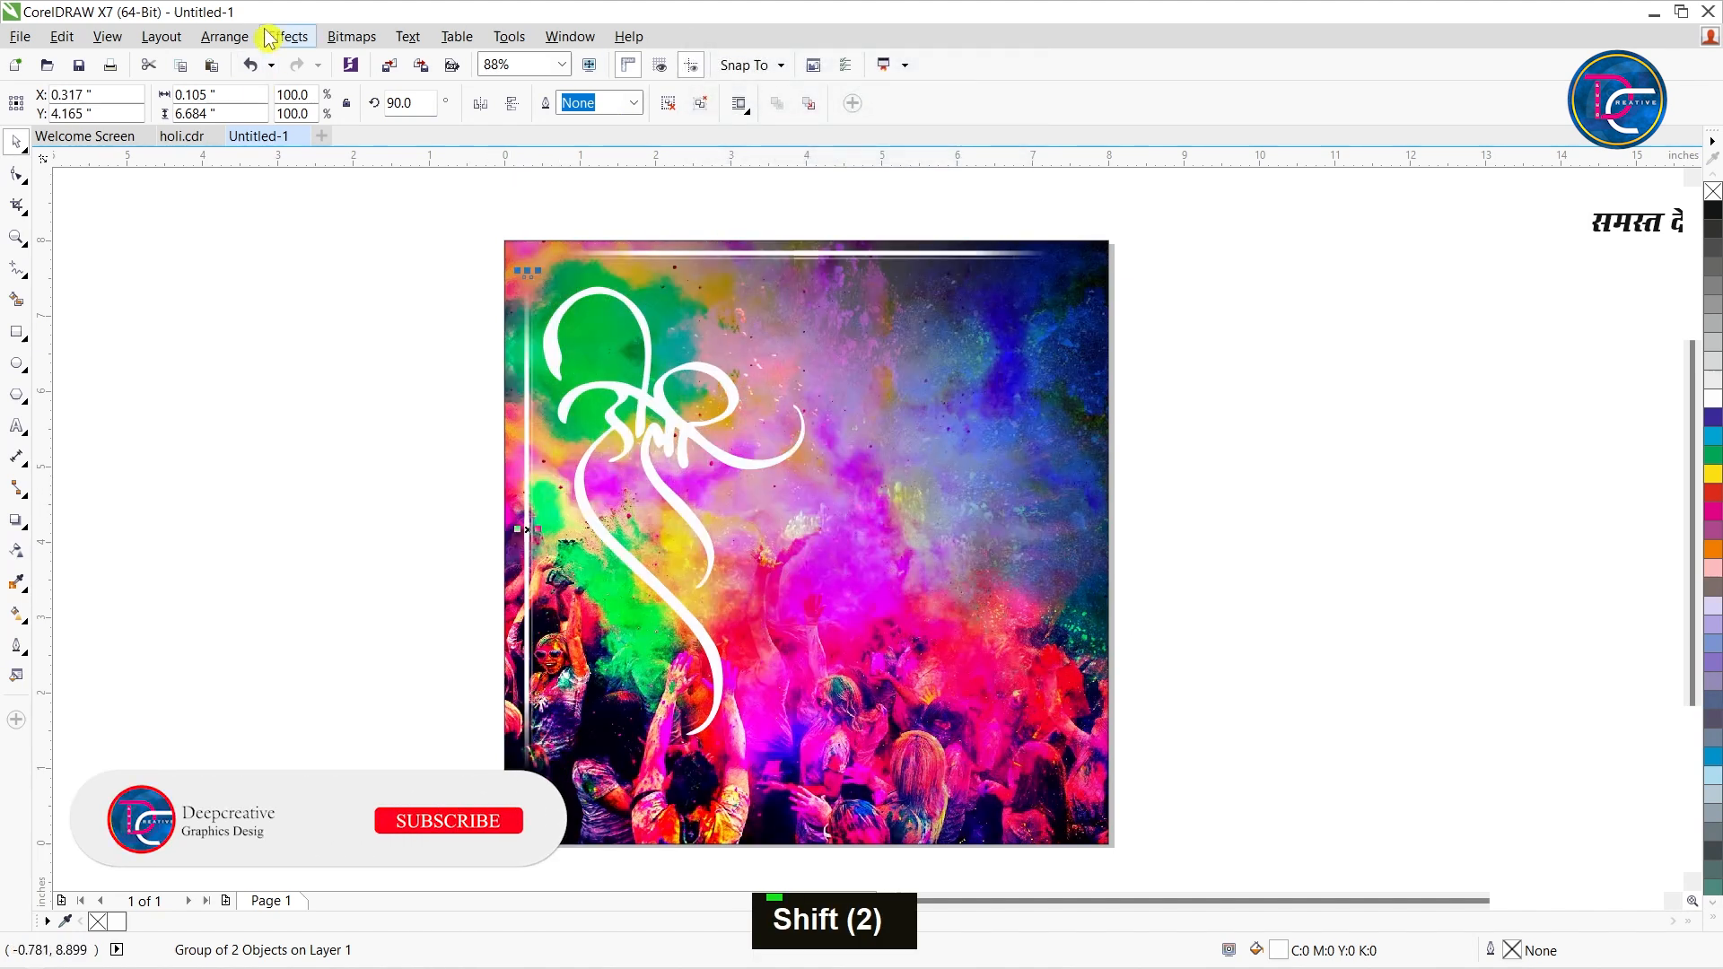
pyautogui.press('Left')
pyautogui.press('Left')
pyautogui.press('Left')
pyautogui.press('Left')
pyautogui.press('Left')
pyautogui.press('Left')
pyautogui.press('Left')
pyautogui.press('Left')
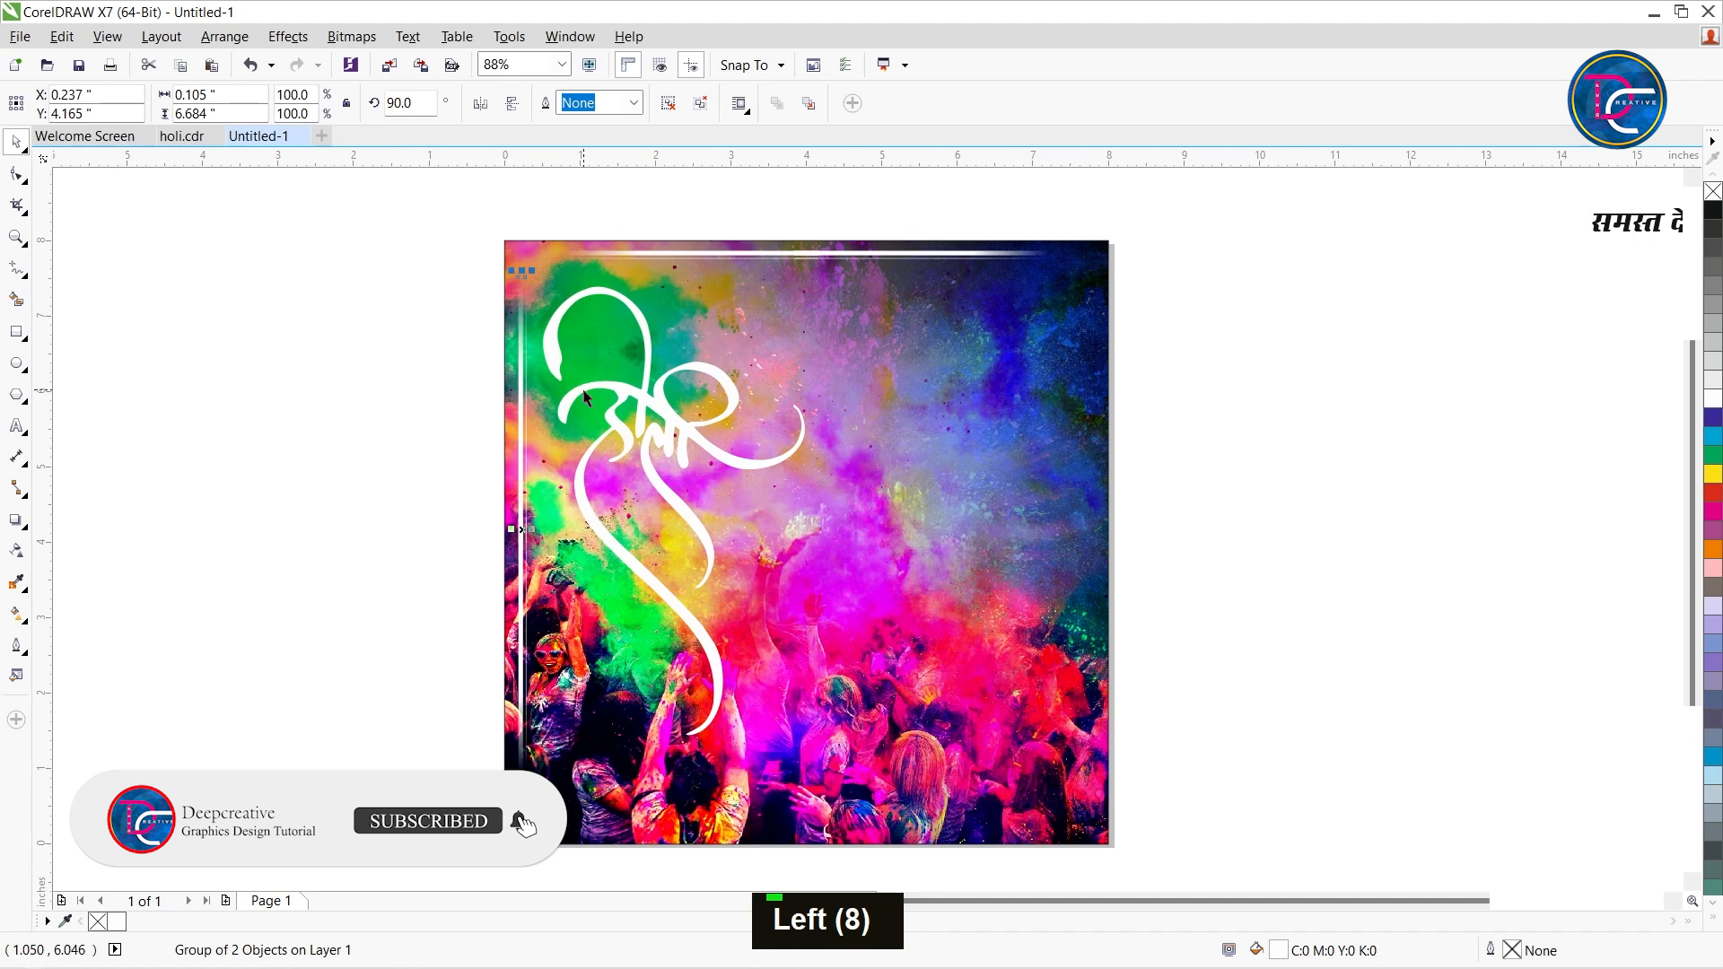
# - Copy the vertical bars to the poster's right edge, mirror them horizontally and position them at about X 7.759 inches
pyautogui.moveTo(519, 475); pyautogui.dragTo(1084, 543)
pyautogui.keyDown('shift'); pyautogui.rightClick(1072, 538); pyautogui.keyUp('shift')
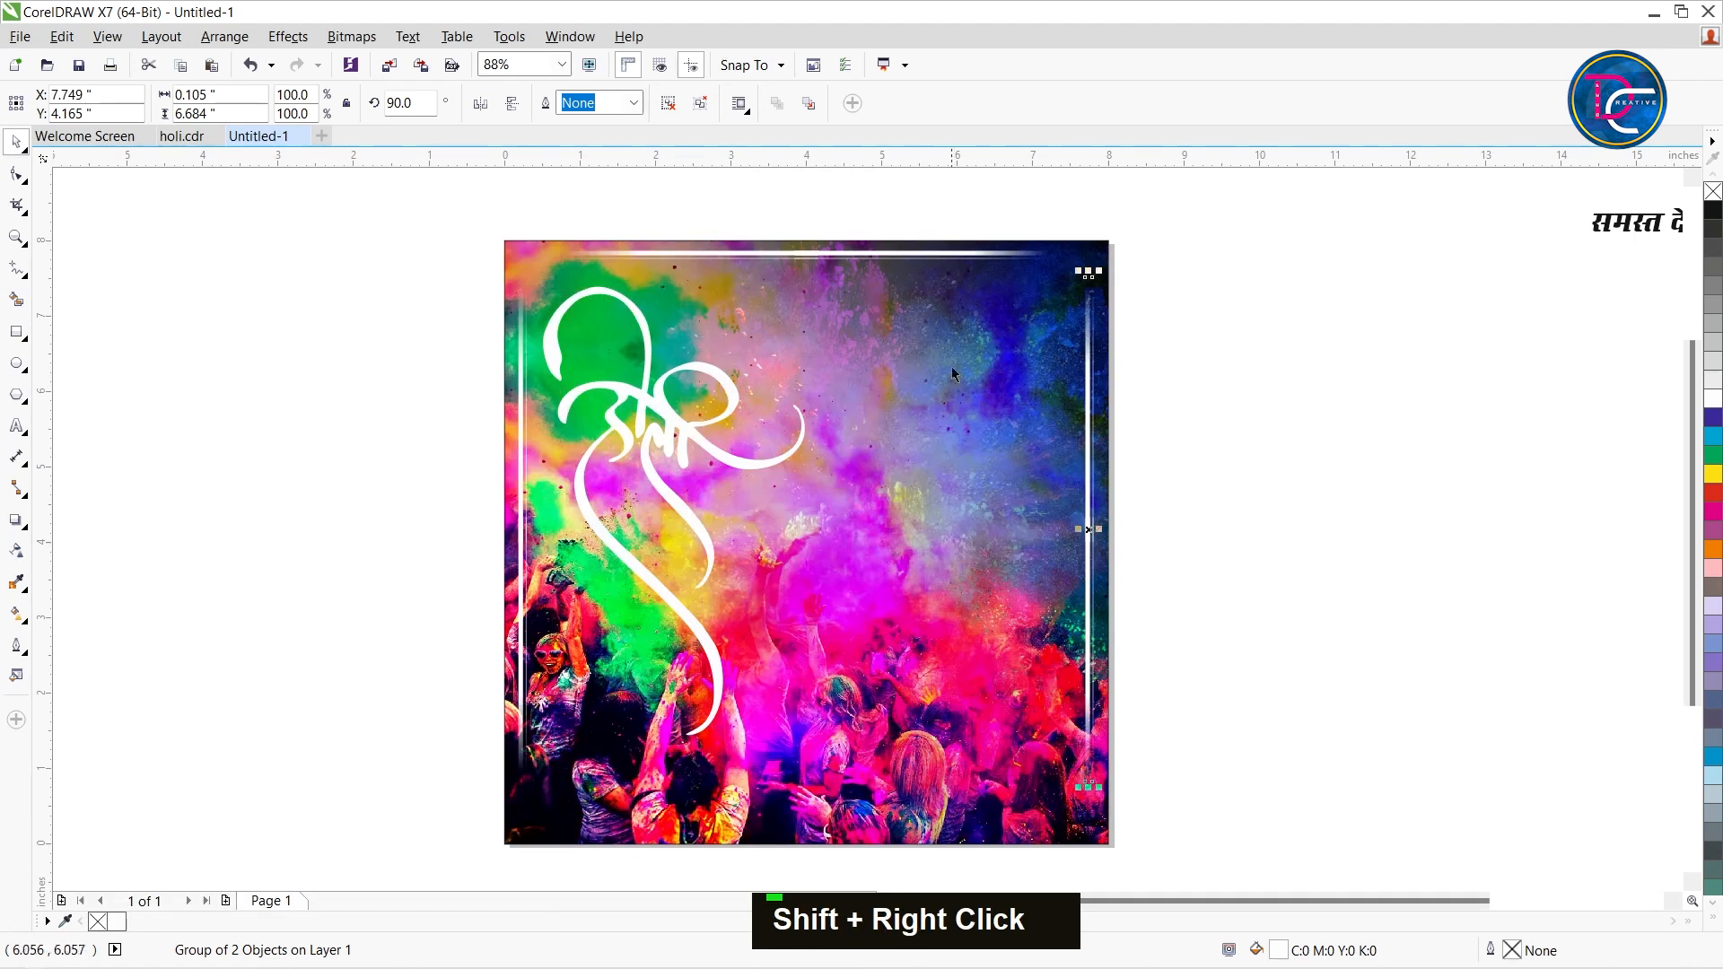
pyautogui.click(481, 104)
pyautogui.press('Right')
pyautogui.press('Right')
pyautogui.press('Right')
pyautogui.press('Right')
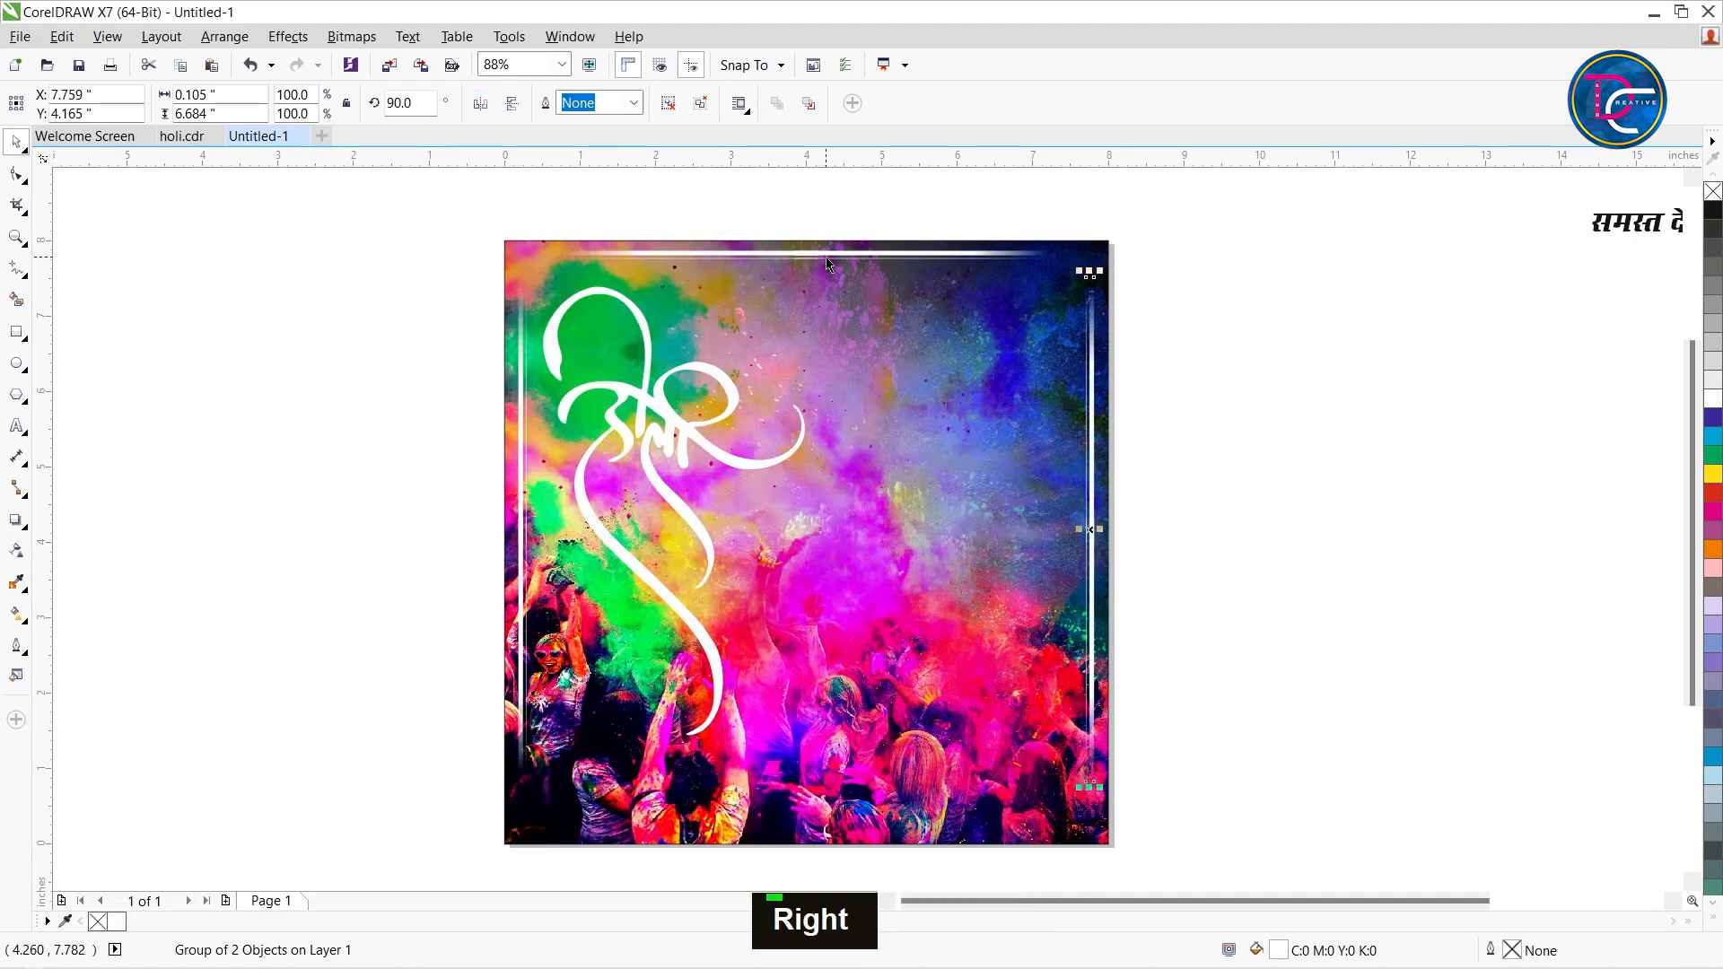
pyautogui.click(1382, 361)
# - Move the heading "समस्त देशवासियों को" to the top of the poster and centre it horizontally
pyautogui.click(585, 418)
pyautogui.scroll(-2, 885, 392)
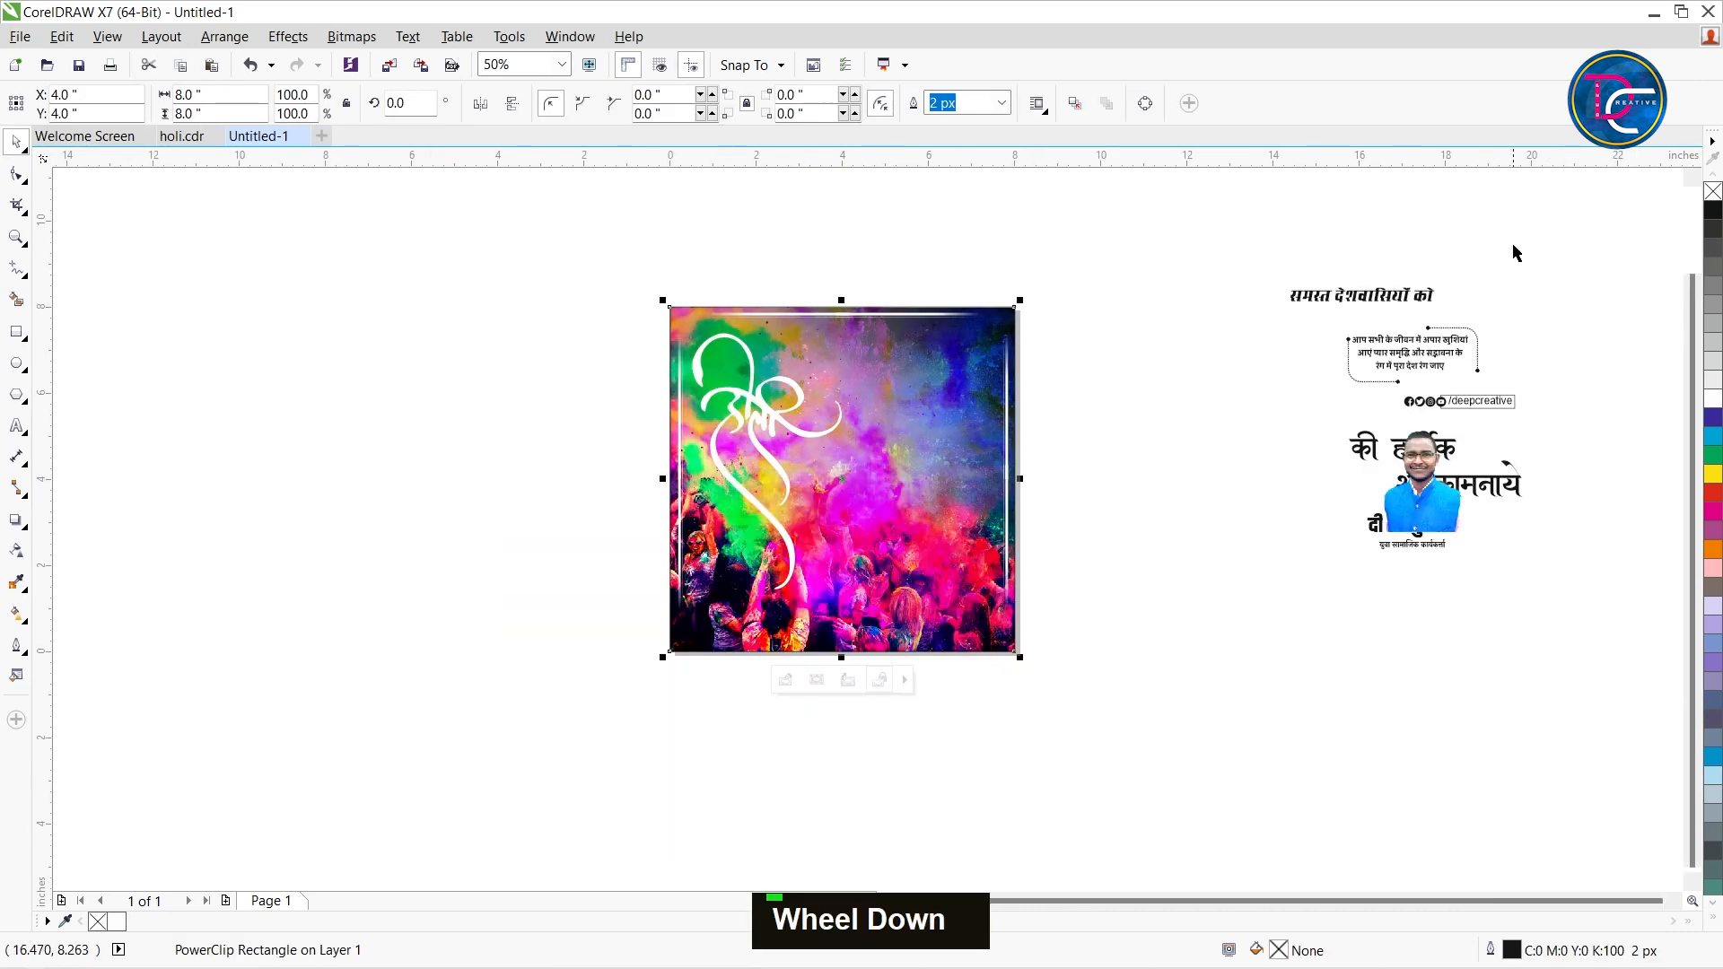
pyautogui.doubleClick(1413, 292)
pyautogui.moveTo(1413, 291); pyautogui.dragTo(870, 339)
pyautogui.keyDown('shift'); pyautogui.click(970, 375); pyautogui.keyUp('shift')
pyautogui.press('c')
pyautogui.click(1085, 312)
# - Fine-tune the heading's position beneath the top bars to about Y 7.315 inches and fill it white
pyautogui.press('z')
pyautogui.moveTo(489, 259); pyautogui.dragTo(1321, 449)
pyautogui.hotkey('ctrl', 'space')
pyautogui.moveTo(833, 503); pyautogui.dragTo(836, 497)
pyautogui.click(1713, 388)
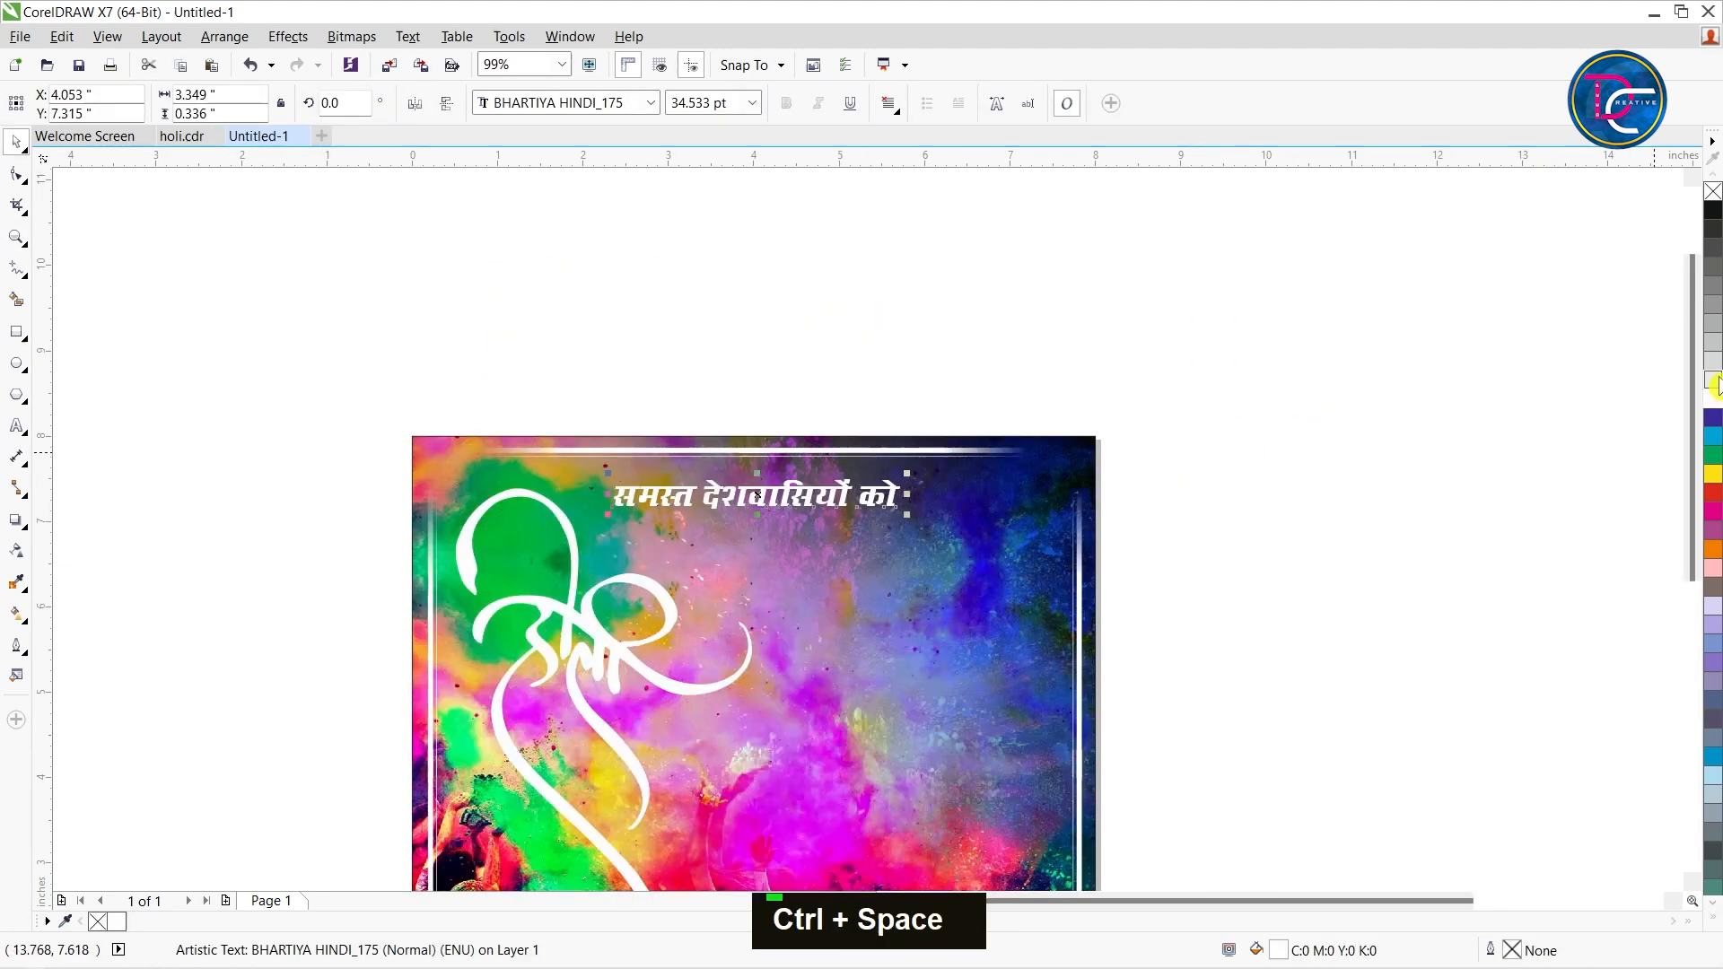
# - Move the portrait photo off the text pieces to the empty area beside the poster's lower right
pyautogui.scroll(-2, 1240, 470)
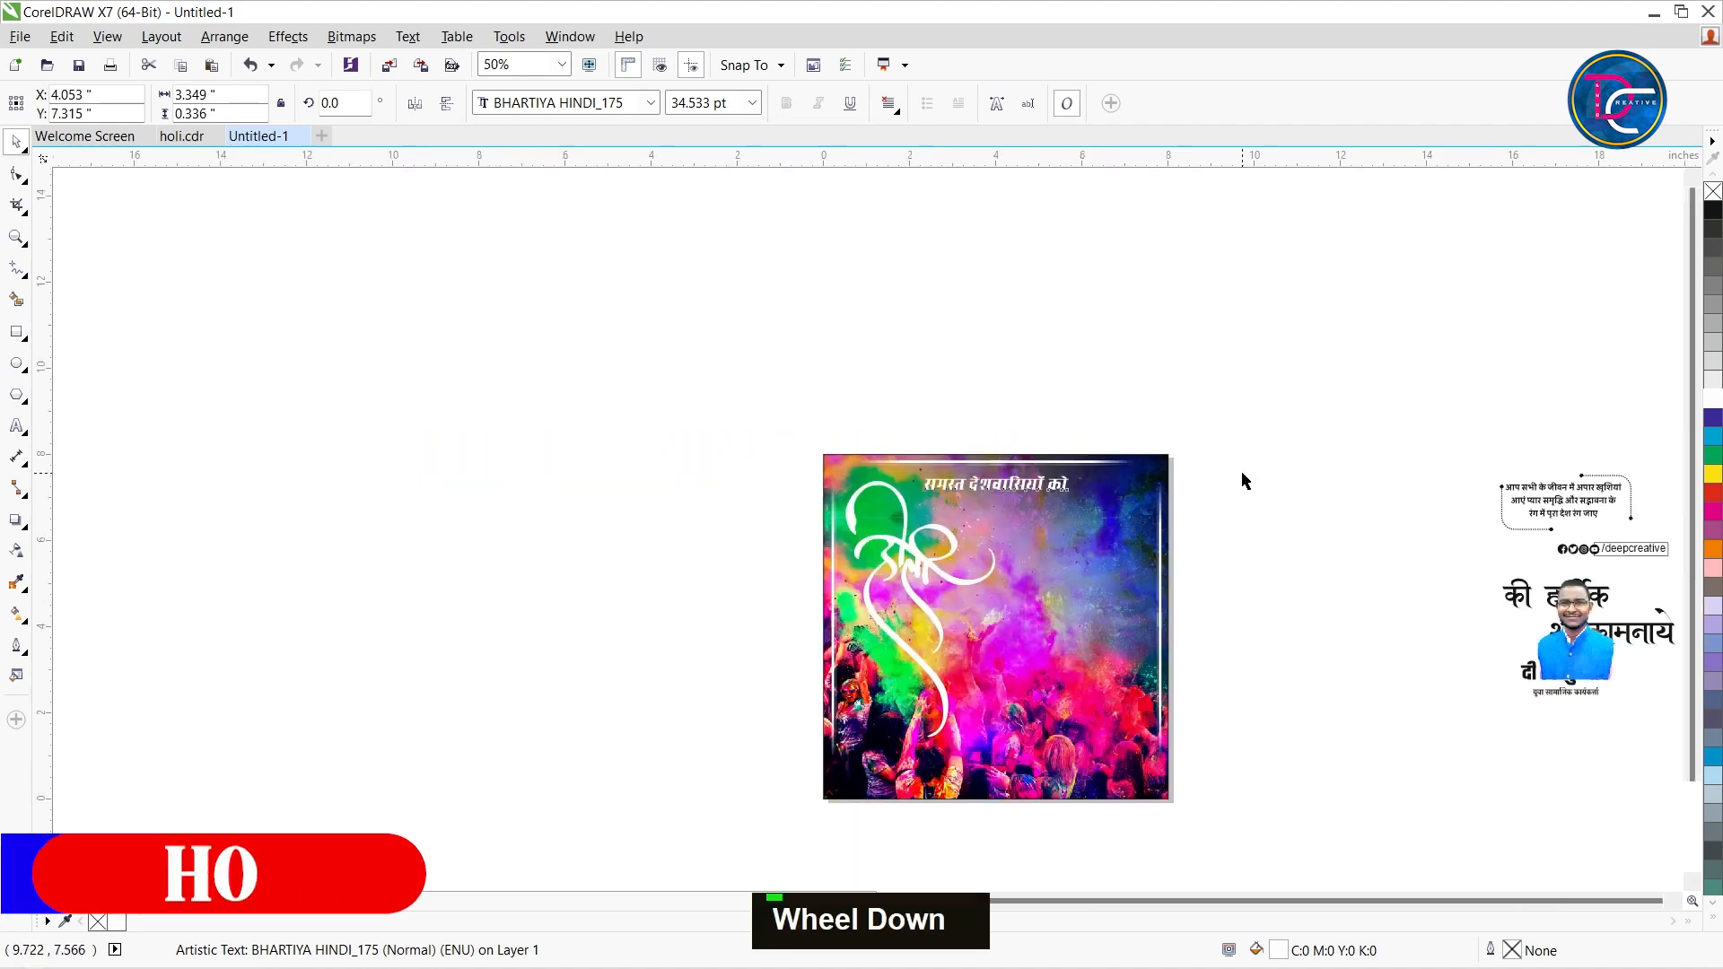
pyautogui.scroll(1, 1172, 549)
pyautogui.press('z')
pyautogui.moveTo(738, 350); pyautogui.dragTo(1705, 868)
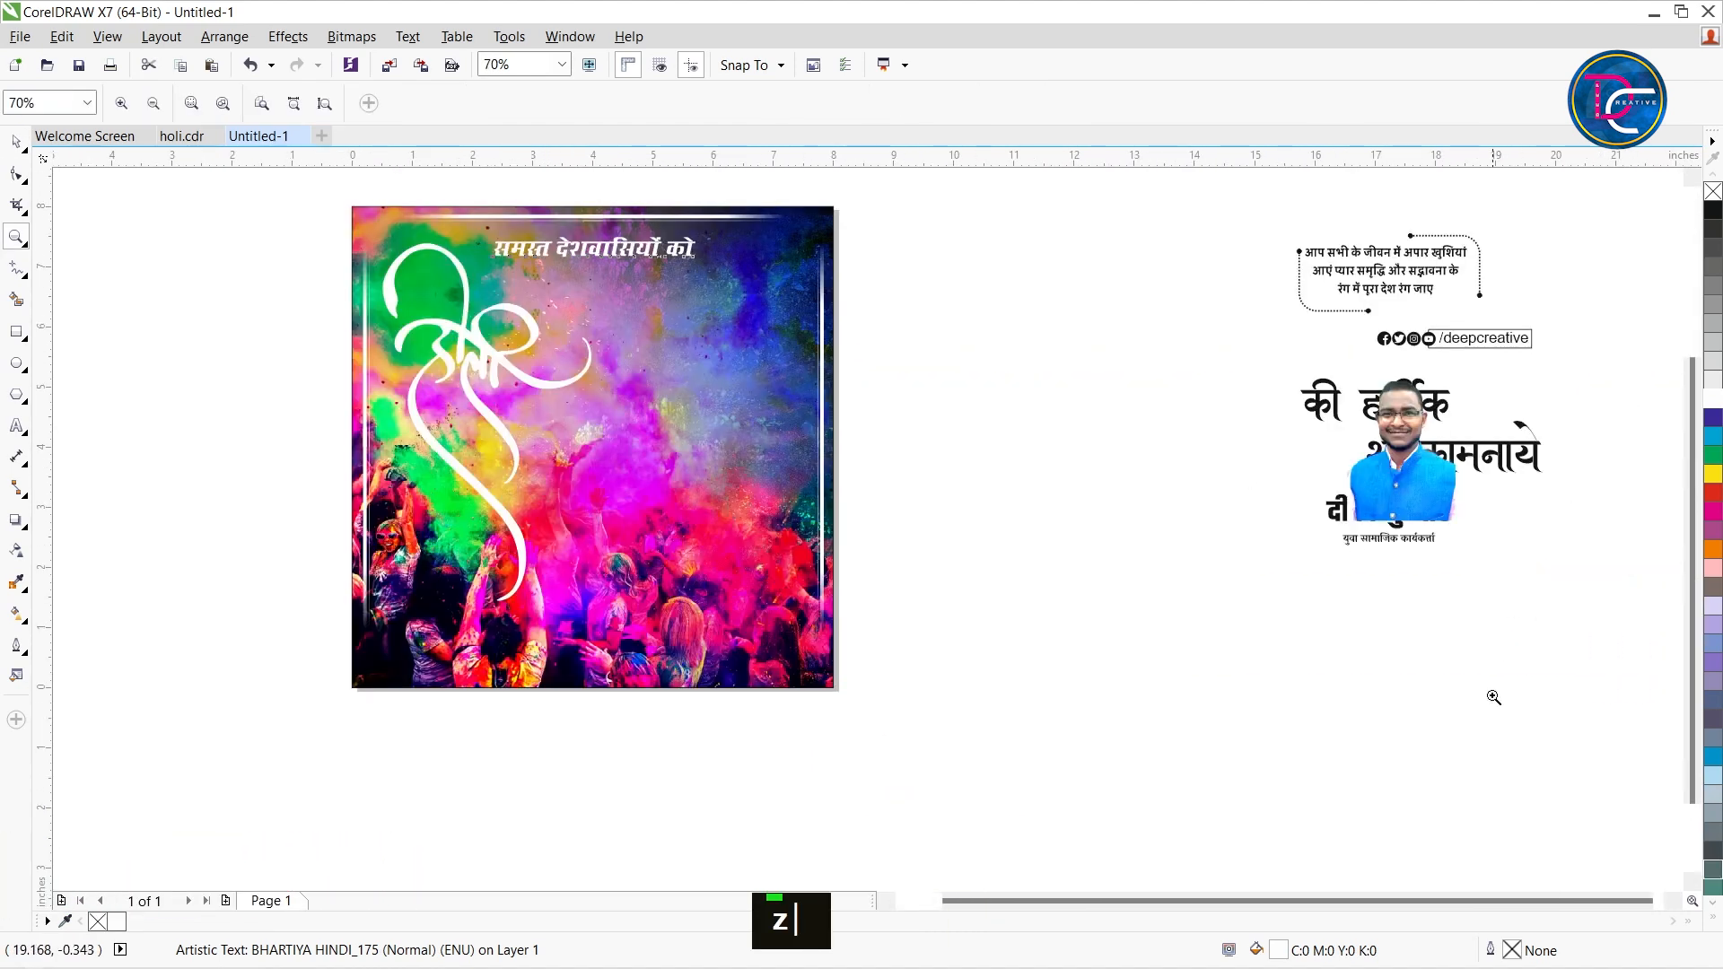
pyautogui.hotkey('ctrl', 'space')
pyautogui.click(1382, 505)
pyautogui.moveTo(1381, 504); pyautogui.dragTo(891, 615)
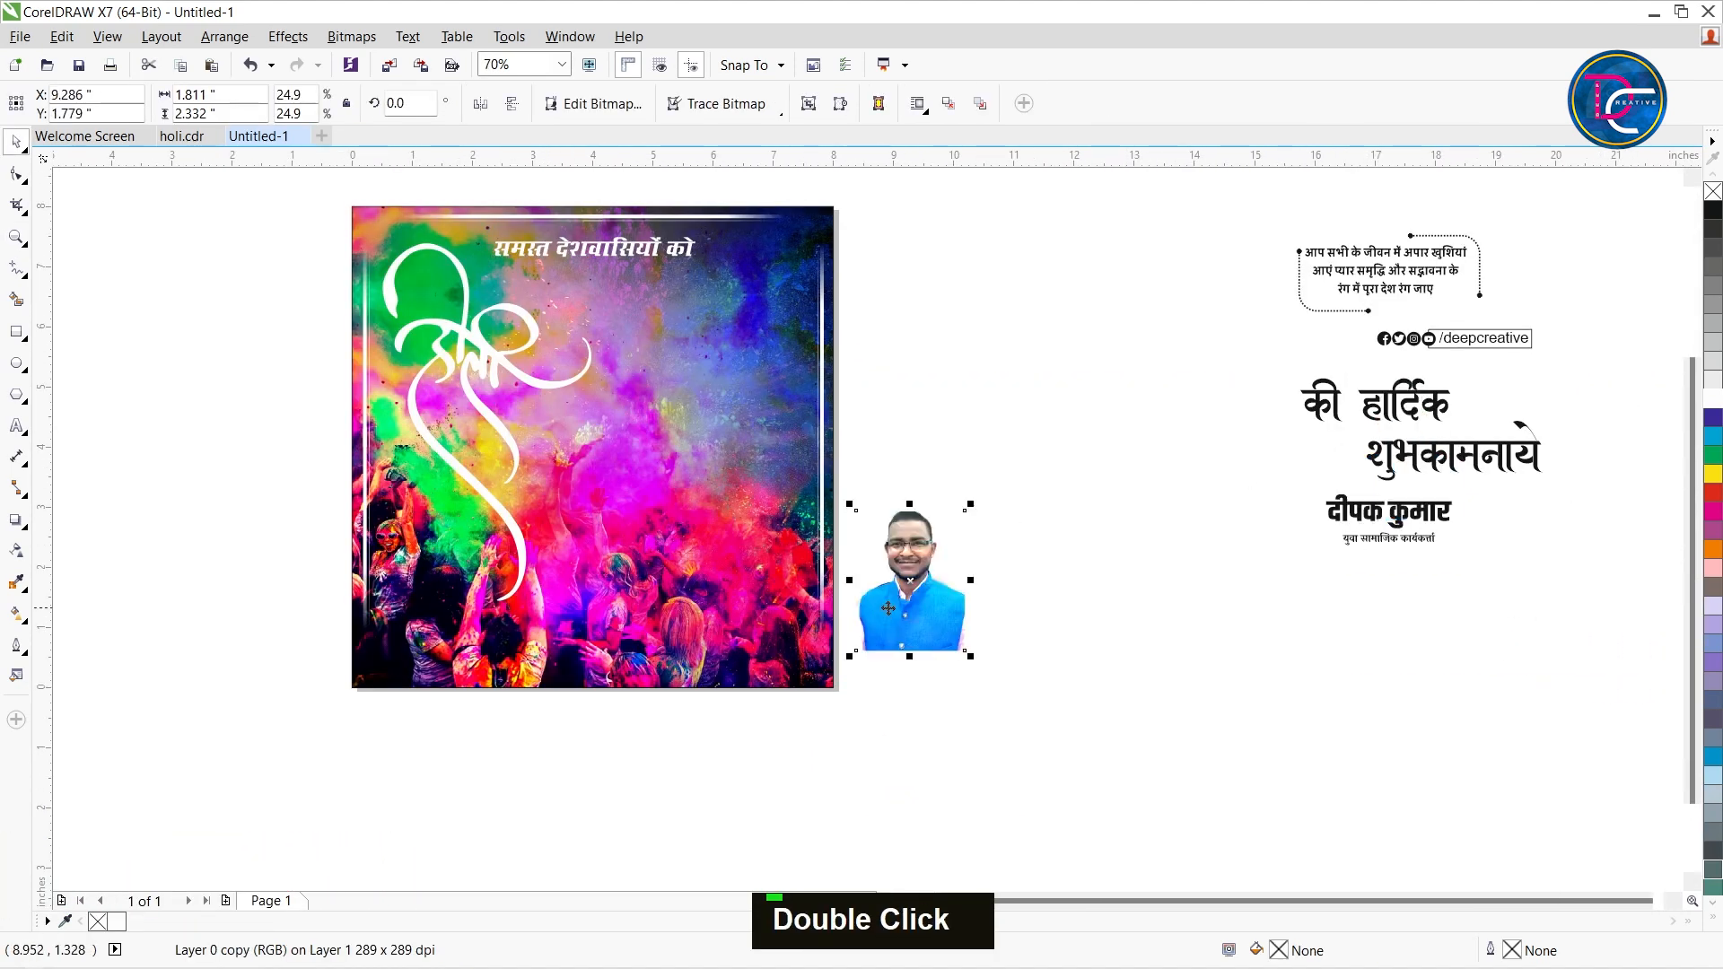
pyautogui.click(1010, 600)
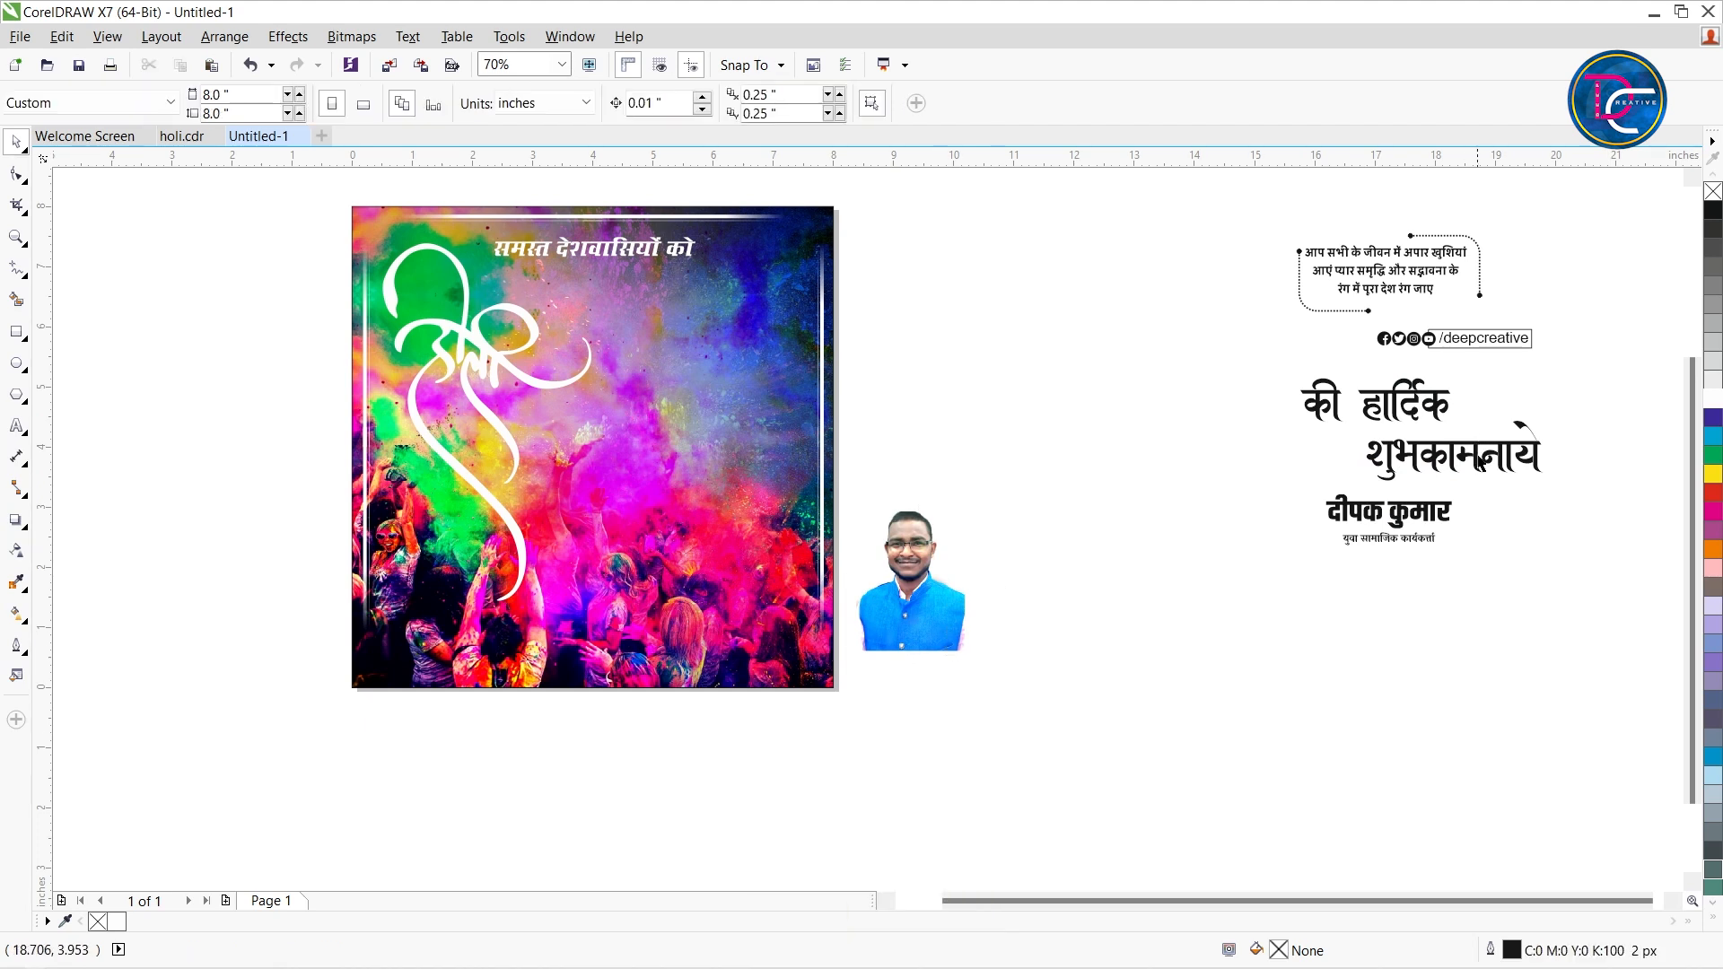
# - Move the social-media icons and handle group to the poster's lower-left corner and fill it white
pyautogui.moveTo(1489, 338); pyautogui.dragTo(506, 665)
pyautogui.click(587, 715)
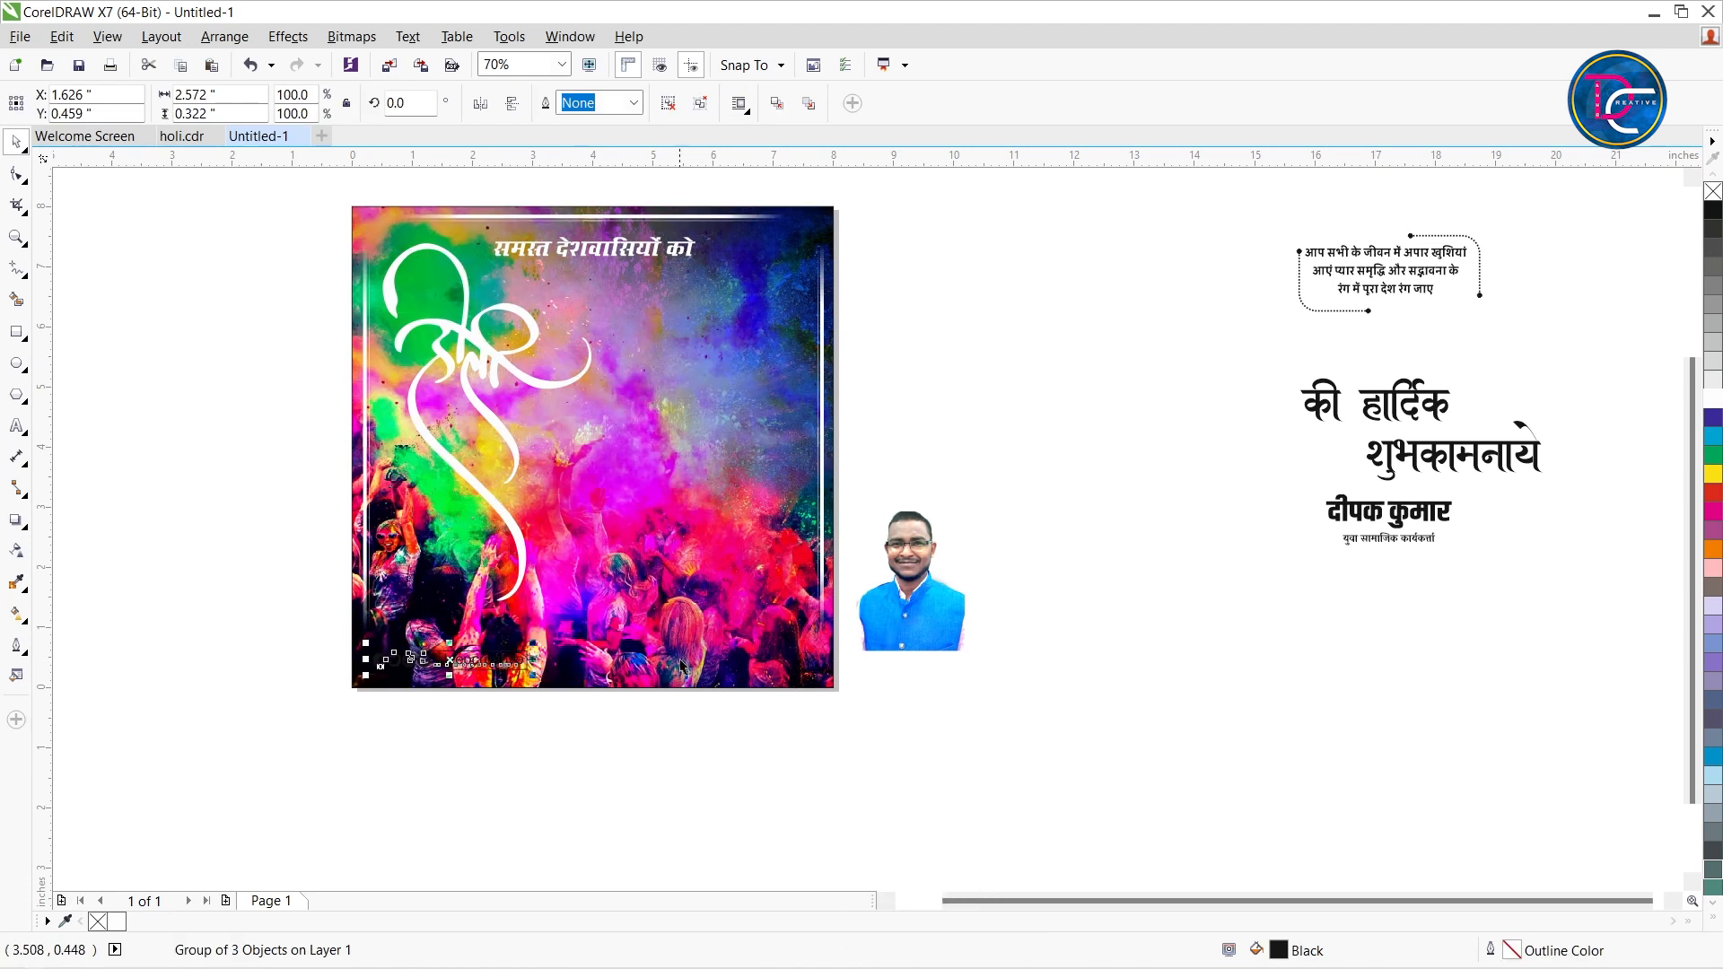
pyautogui.click(849, 693)
# - Move the portrait onto the poster's lower-right corner and enlarge it to about 2.36 by 3.04 inches
pyautogui.doubleClick(913, 621)
pyautogui.moveTo(822, 622); pyautogui.dragTo(768, 614)
pyautogui.moveTo(706, 537); pyautogui.dragTo(671, 503)
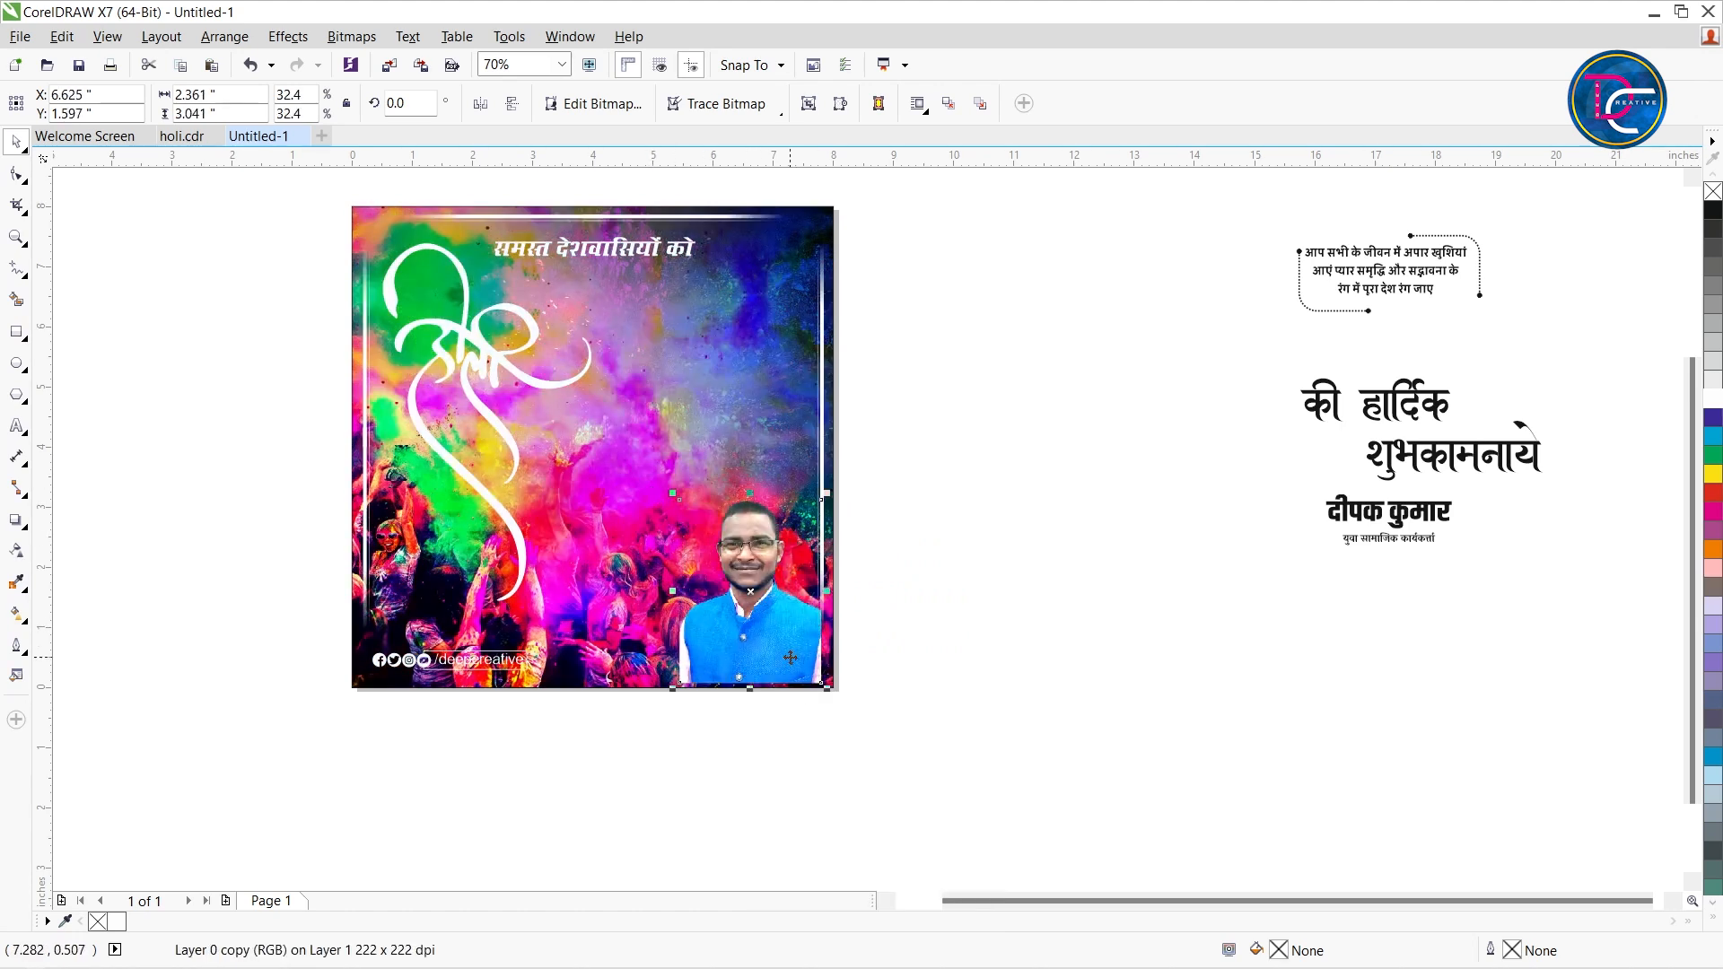
pyautogui.moveTo(779, 662); pyautogui.dragTo(774, 668)
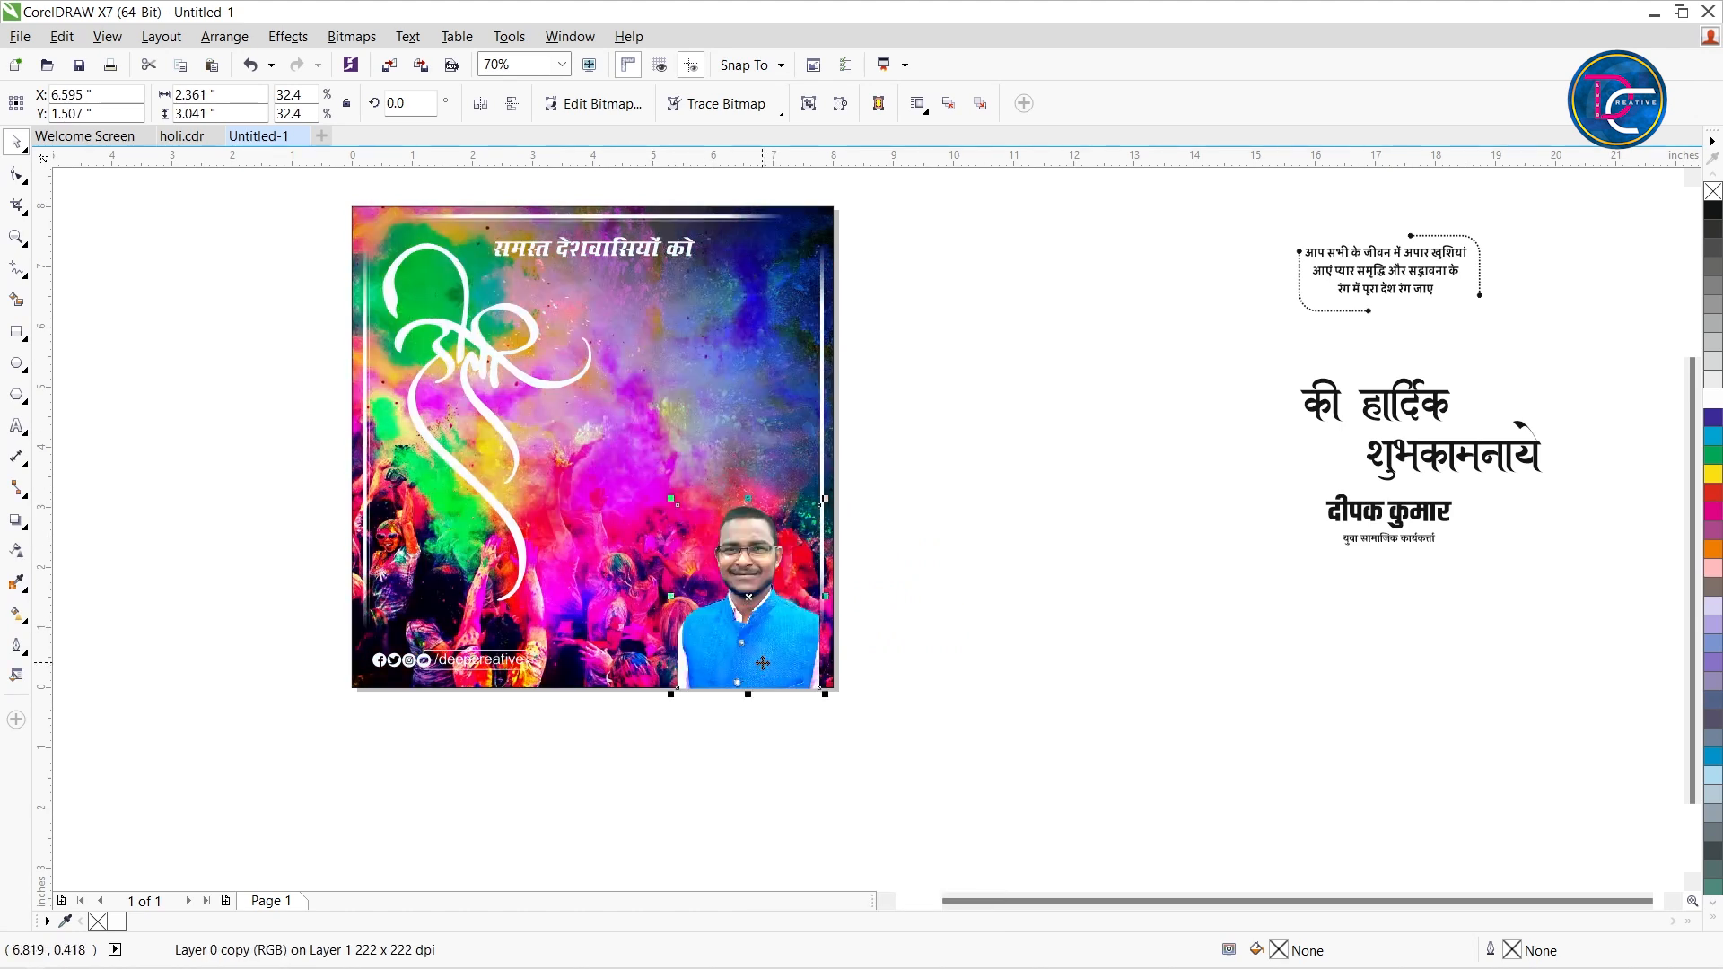
# - Place the portrait inside the poster's PowerClip frame and nudge it right, close to the poster's right edge
pyautogui.click(649, 455)
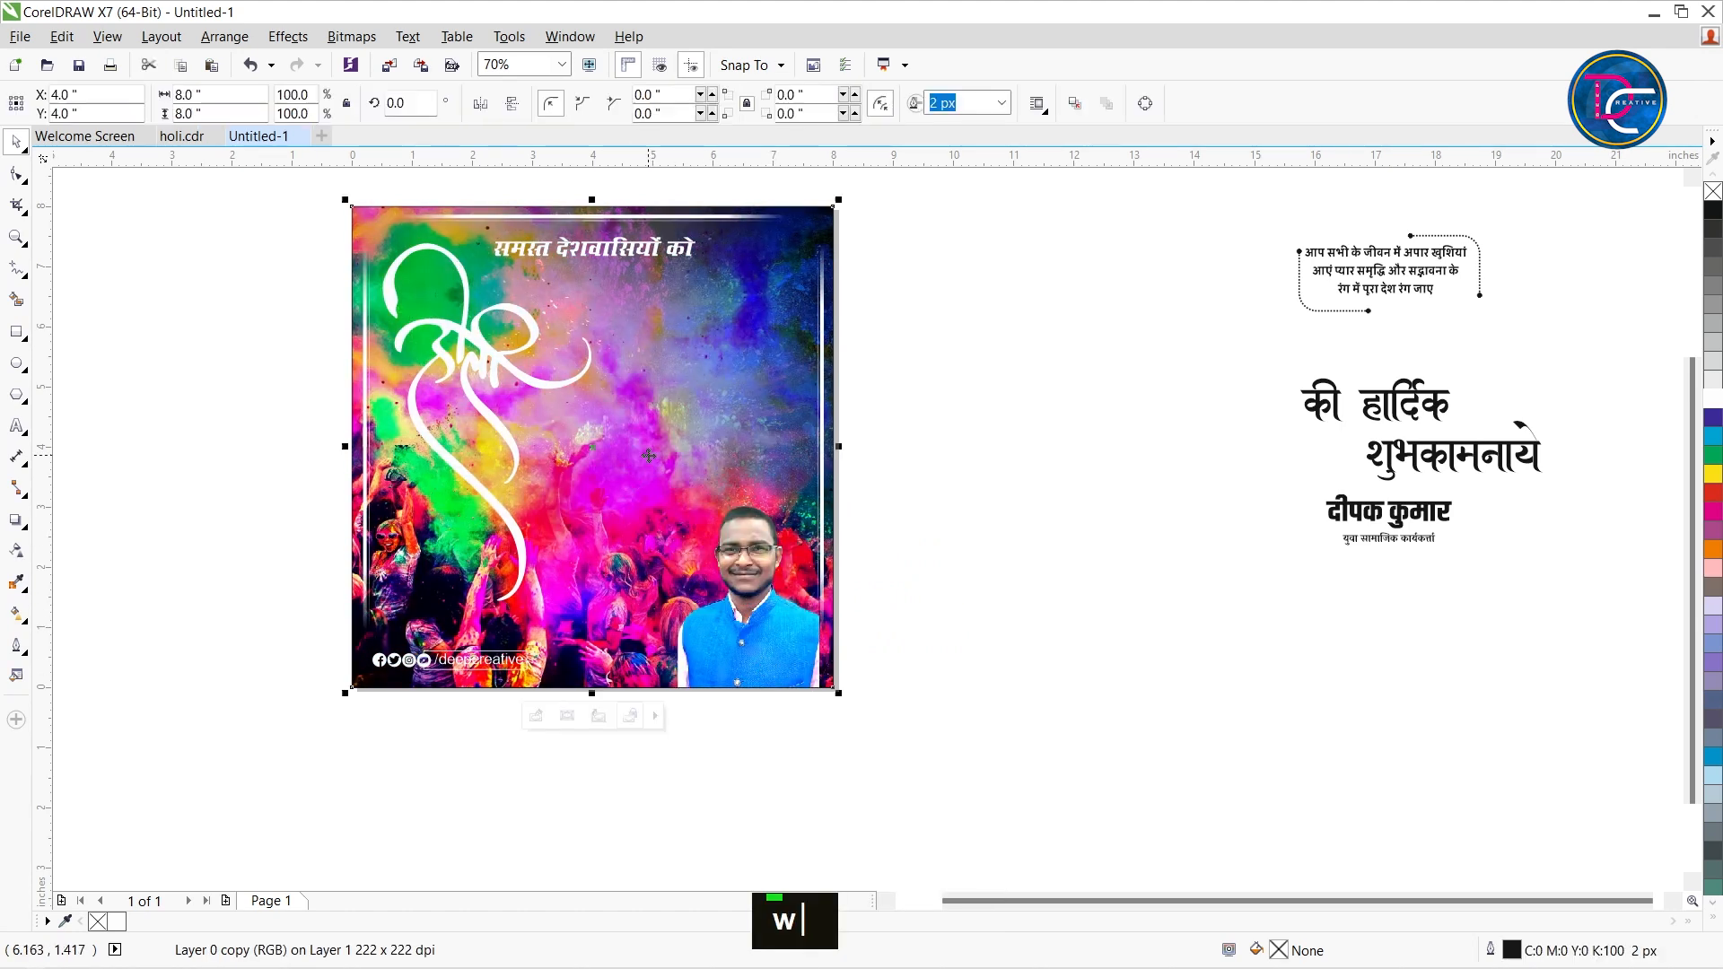
pyautogui.keyDown('ctrl'); pyautogui.keyDown('alt'); pyautogui.click(786, 643); pyautogui.keyUp('alt'); pyautogui.keyUp('ctrl')
pyautogui.press('Right')
pyautogui.press('Right')
pyautogui.press('Right')
pyautogui.press('Right')
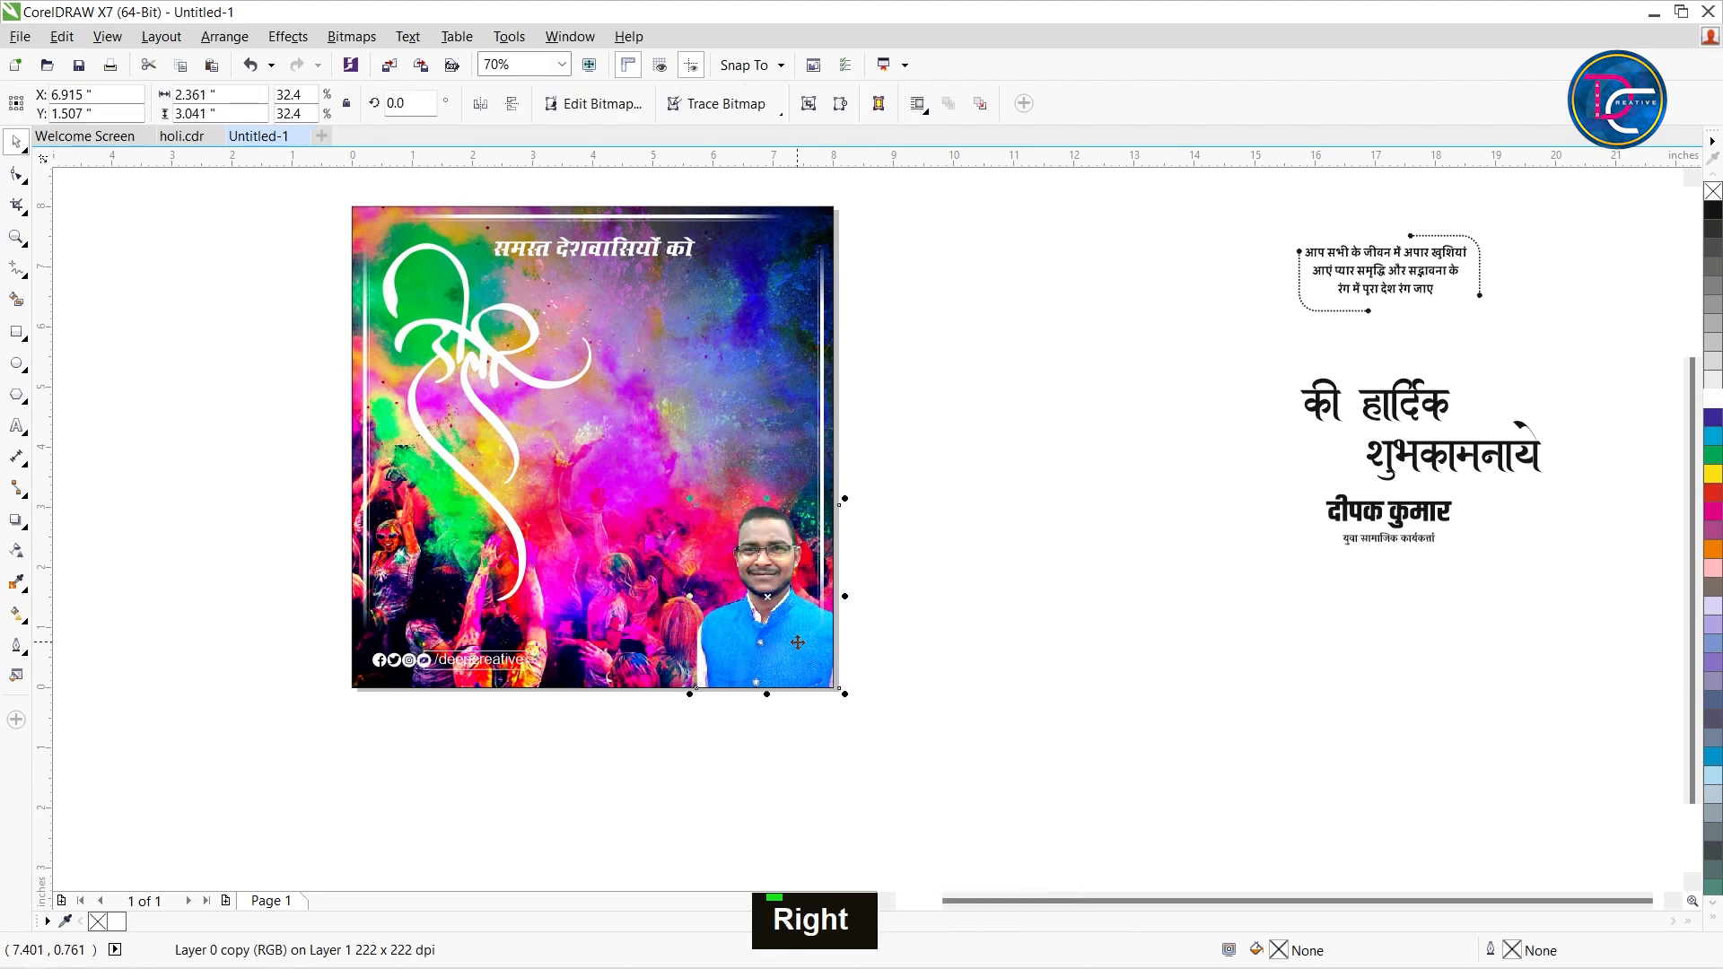
pyautogui.press('Left')
pyautogui.press('Left')
pyautogui.press('Left')
pyautogui.press('Left')
pyautogui.press('Left')
pyautogui.press('Left')
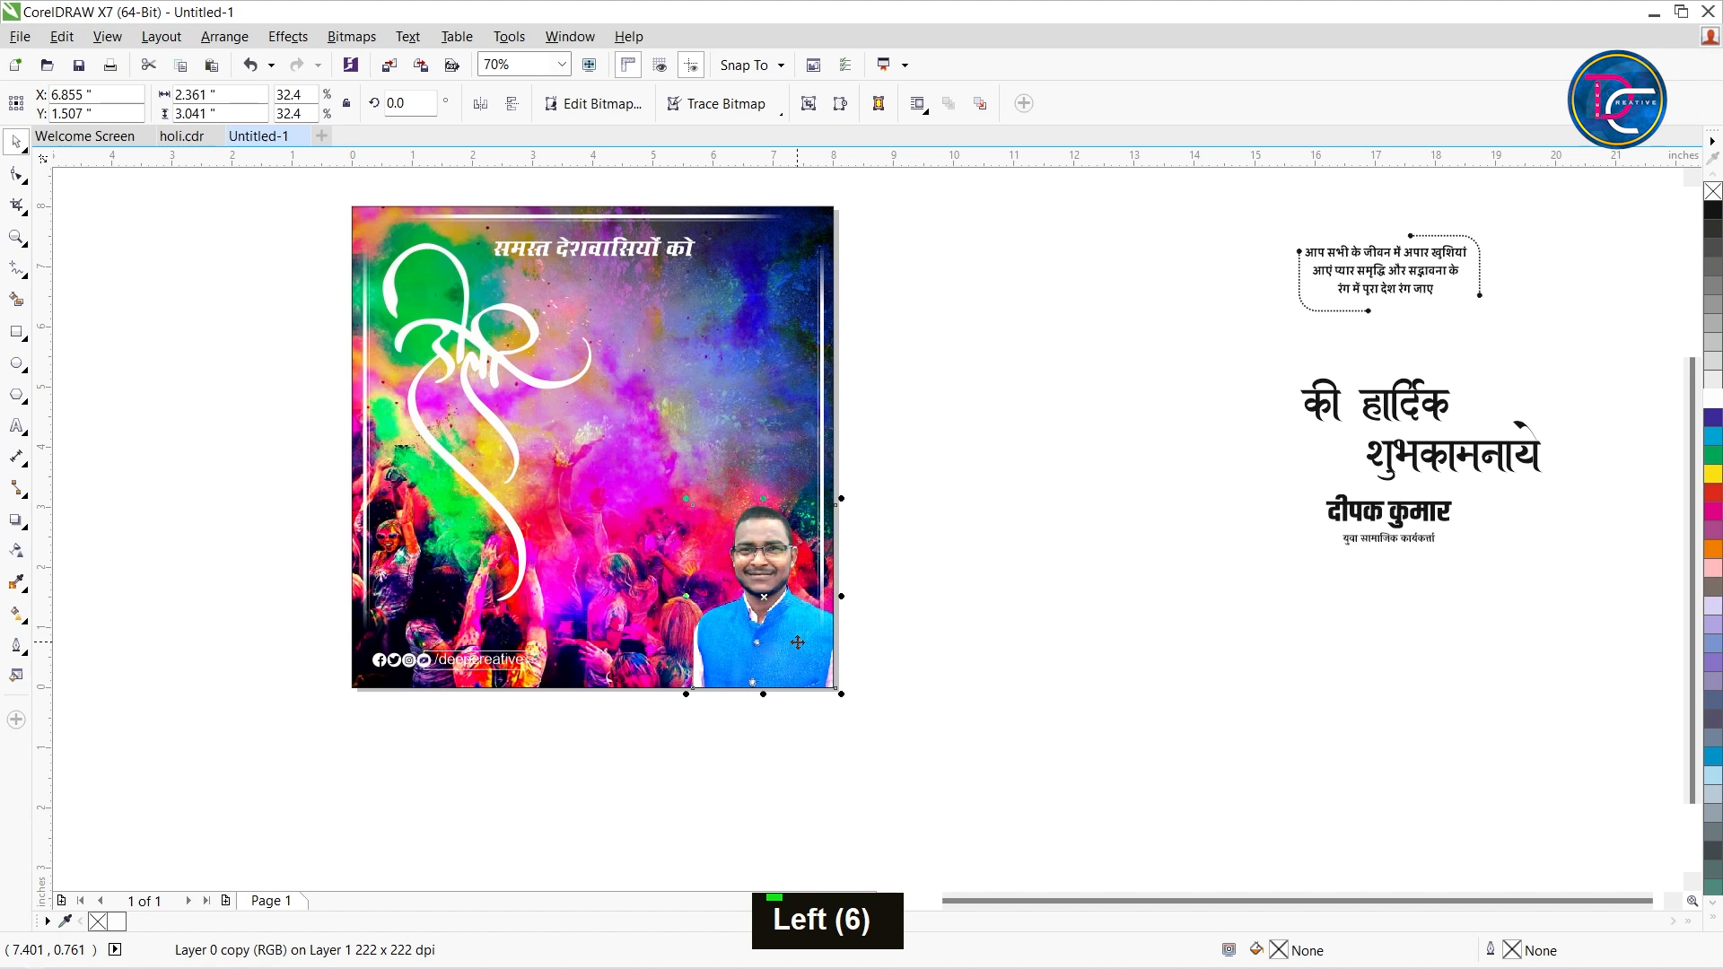
pyautogui.press('Left')
pyautogui.press('Left')
pyautogui.press('Left')
pyautogui.press('Left')
pyautogui.press('Left')
pyautogui.press('Right')
pyautogui.press('Right')
pyautogui.press('Right')
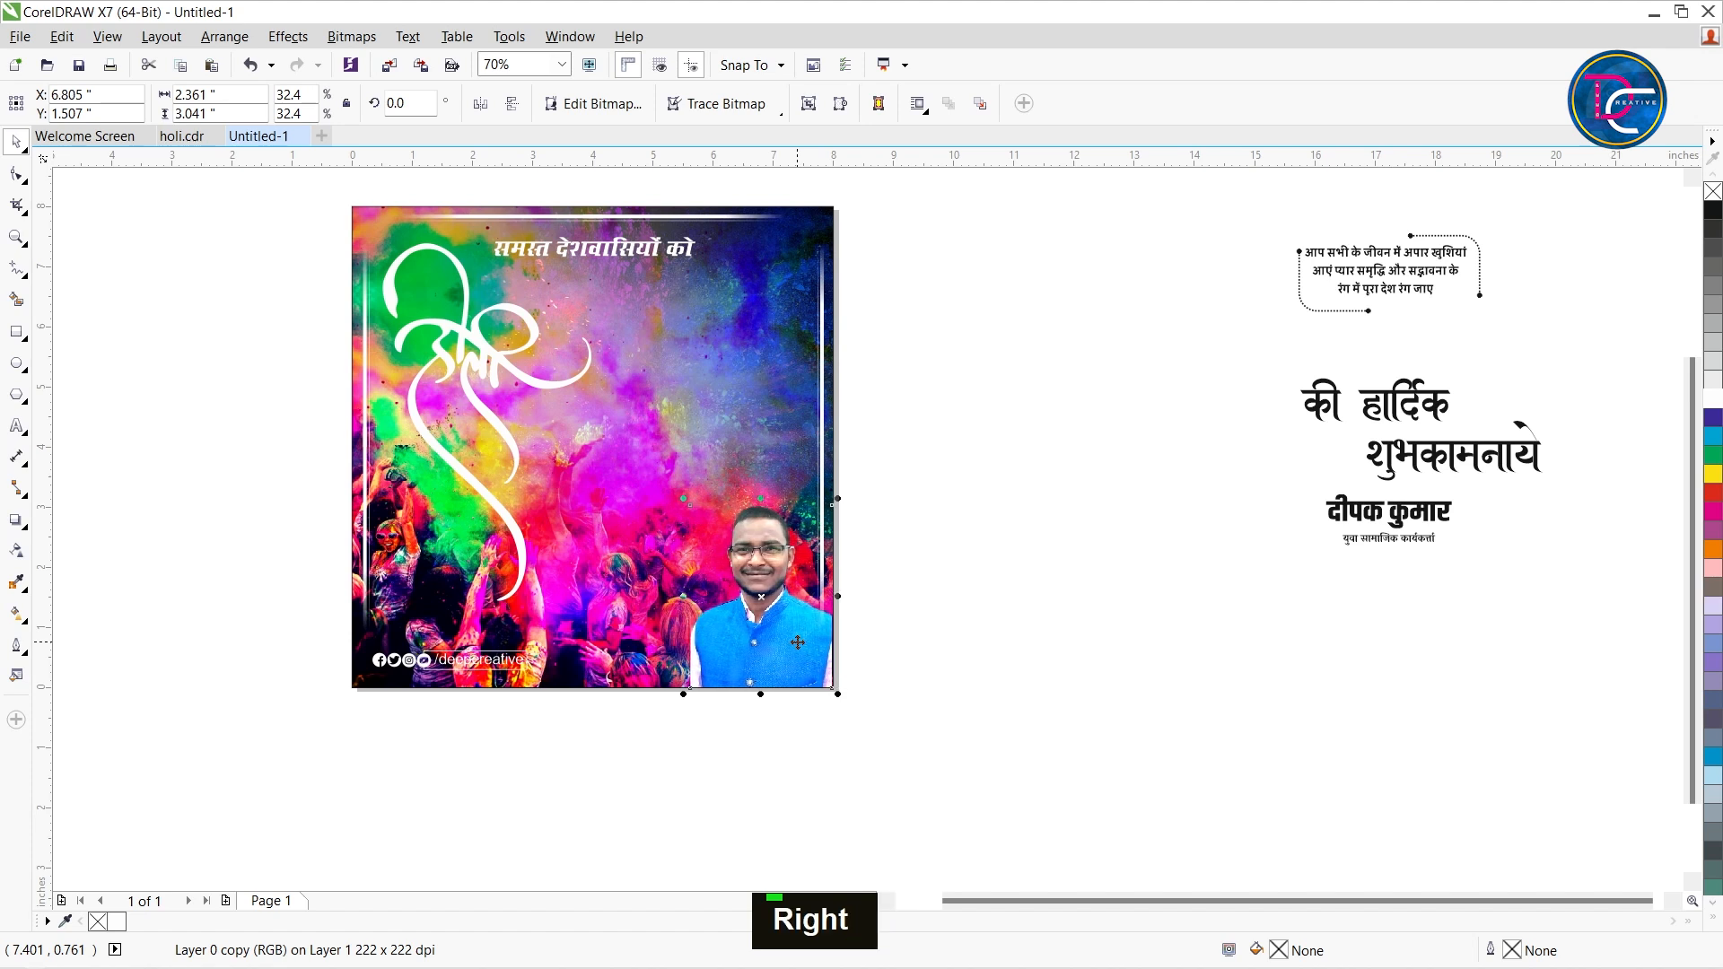
pyautogui.click(917, 675)
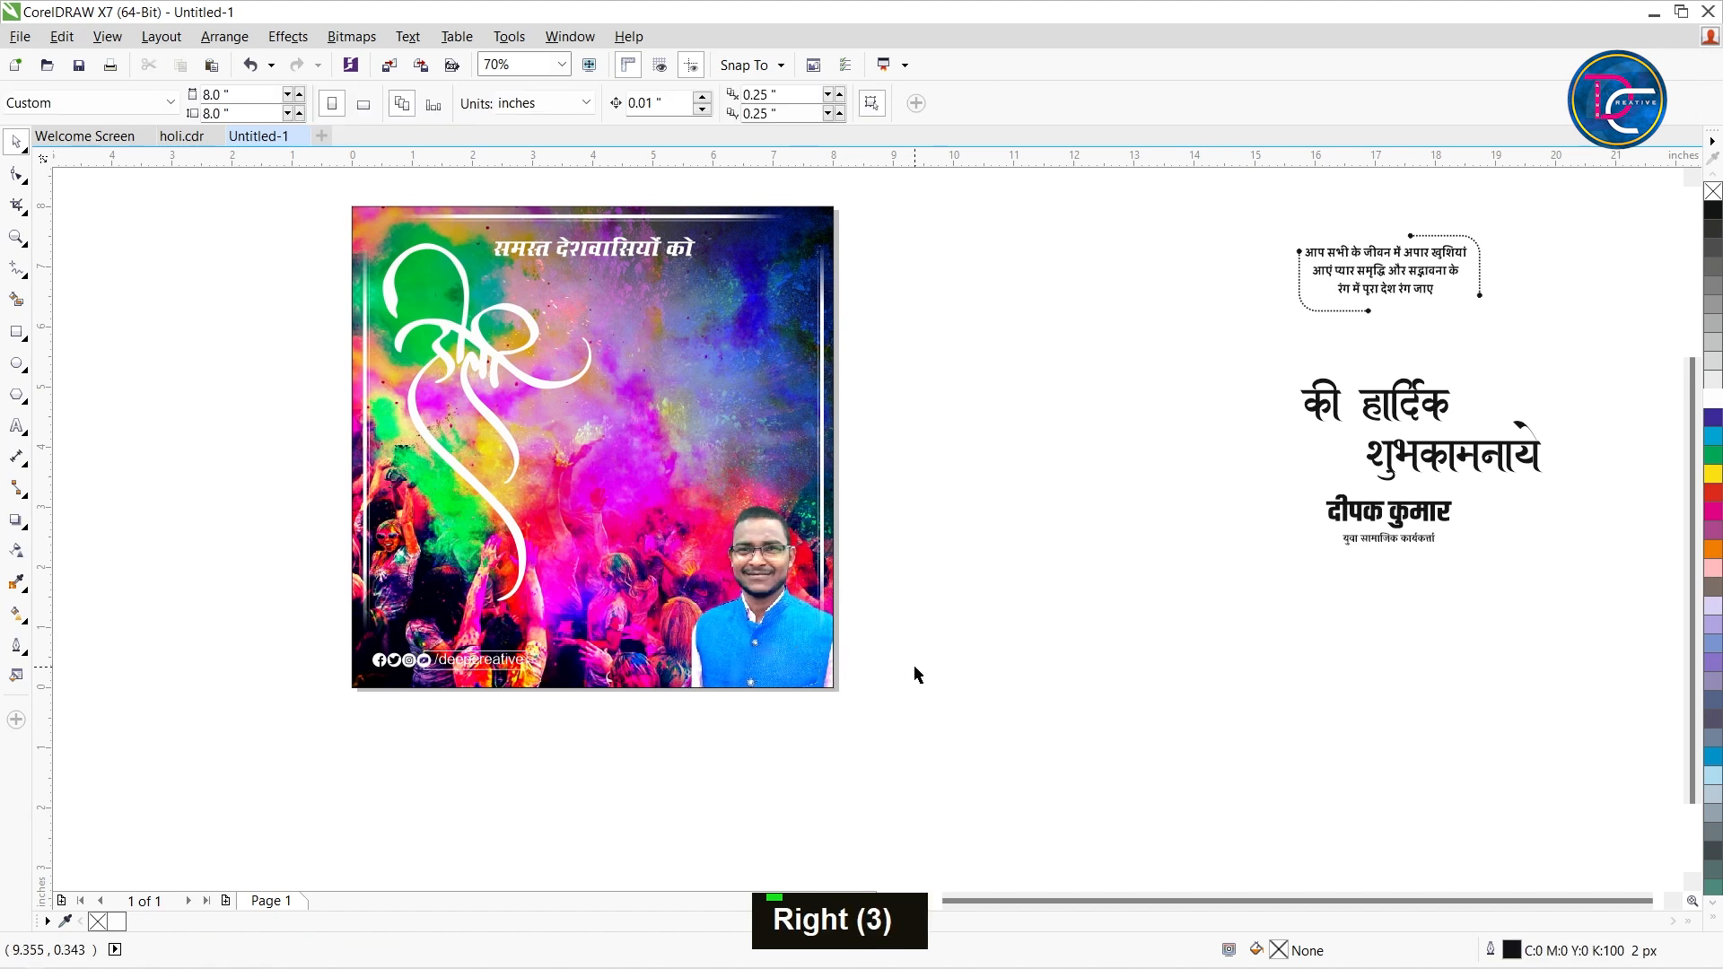
# - Draw a rectangle about 2.19 by 0.43 inches across the poster's lower-left edge and skew it into a parallelogram
pyautogui.click(18, 339)
pyautogui.scroll(2, 262, 685)
pyautogui.moveTo(414, 605); pyautogui.dragTo(700, 658)
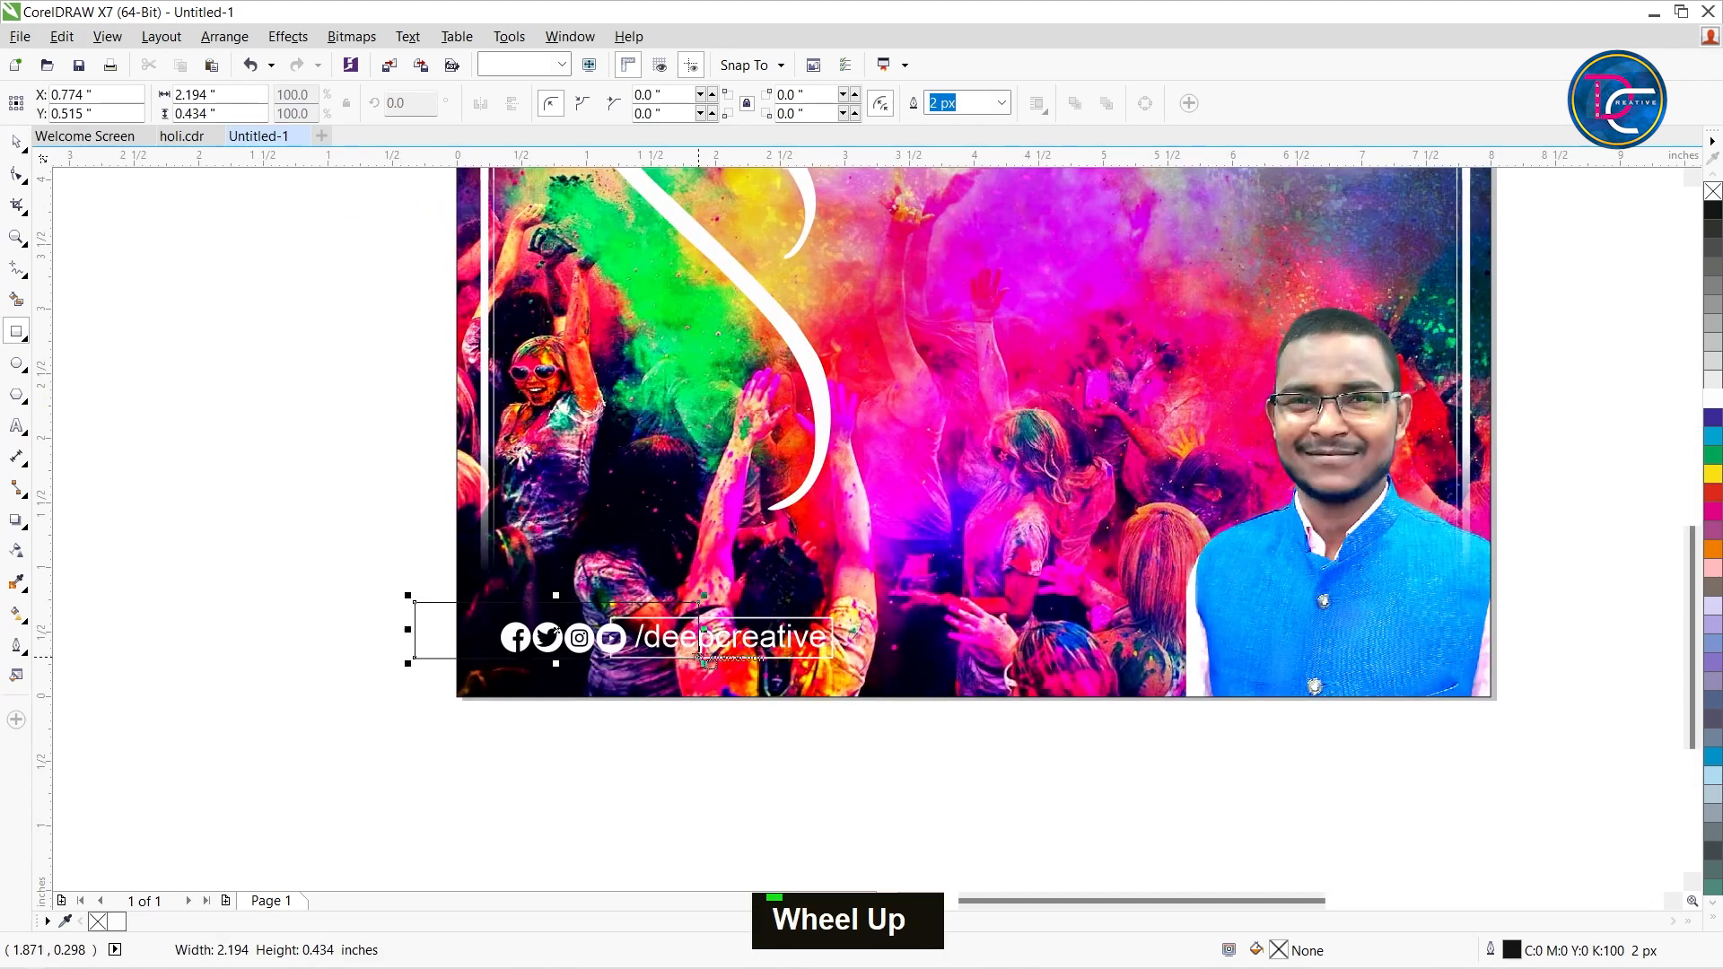
pyautogui.hotkey('ctrl', 'space')
pyautogui.click(478, 603)
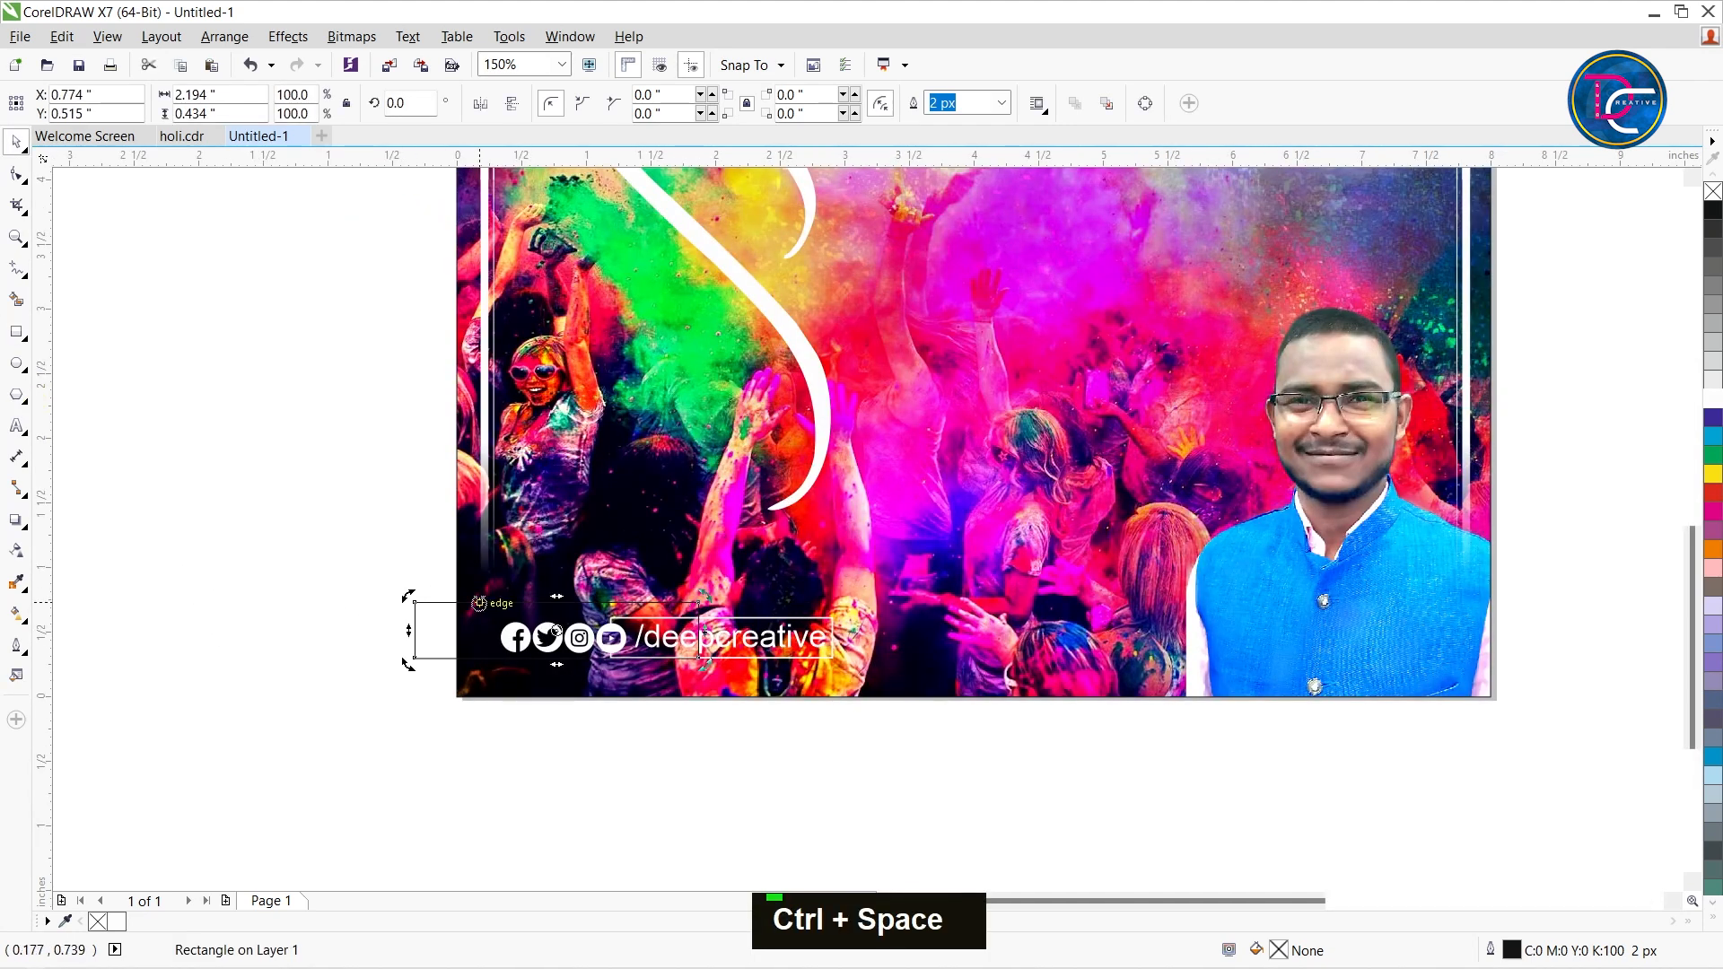
pyautogui.moveTo(549, 597); pyautogui.dragTo(444, 622)
pyautogui.click(610, 720)
# - Fill the parallelogram white without an outline and place it inside the poster's PowerClip frame
pyautogui.doubleClick(435, 629)
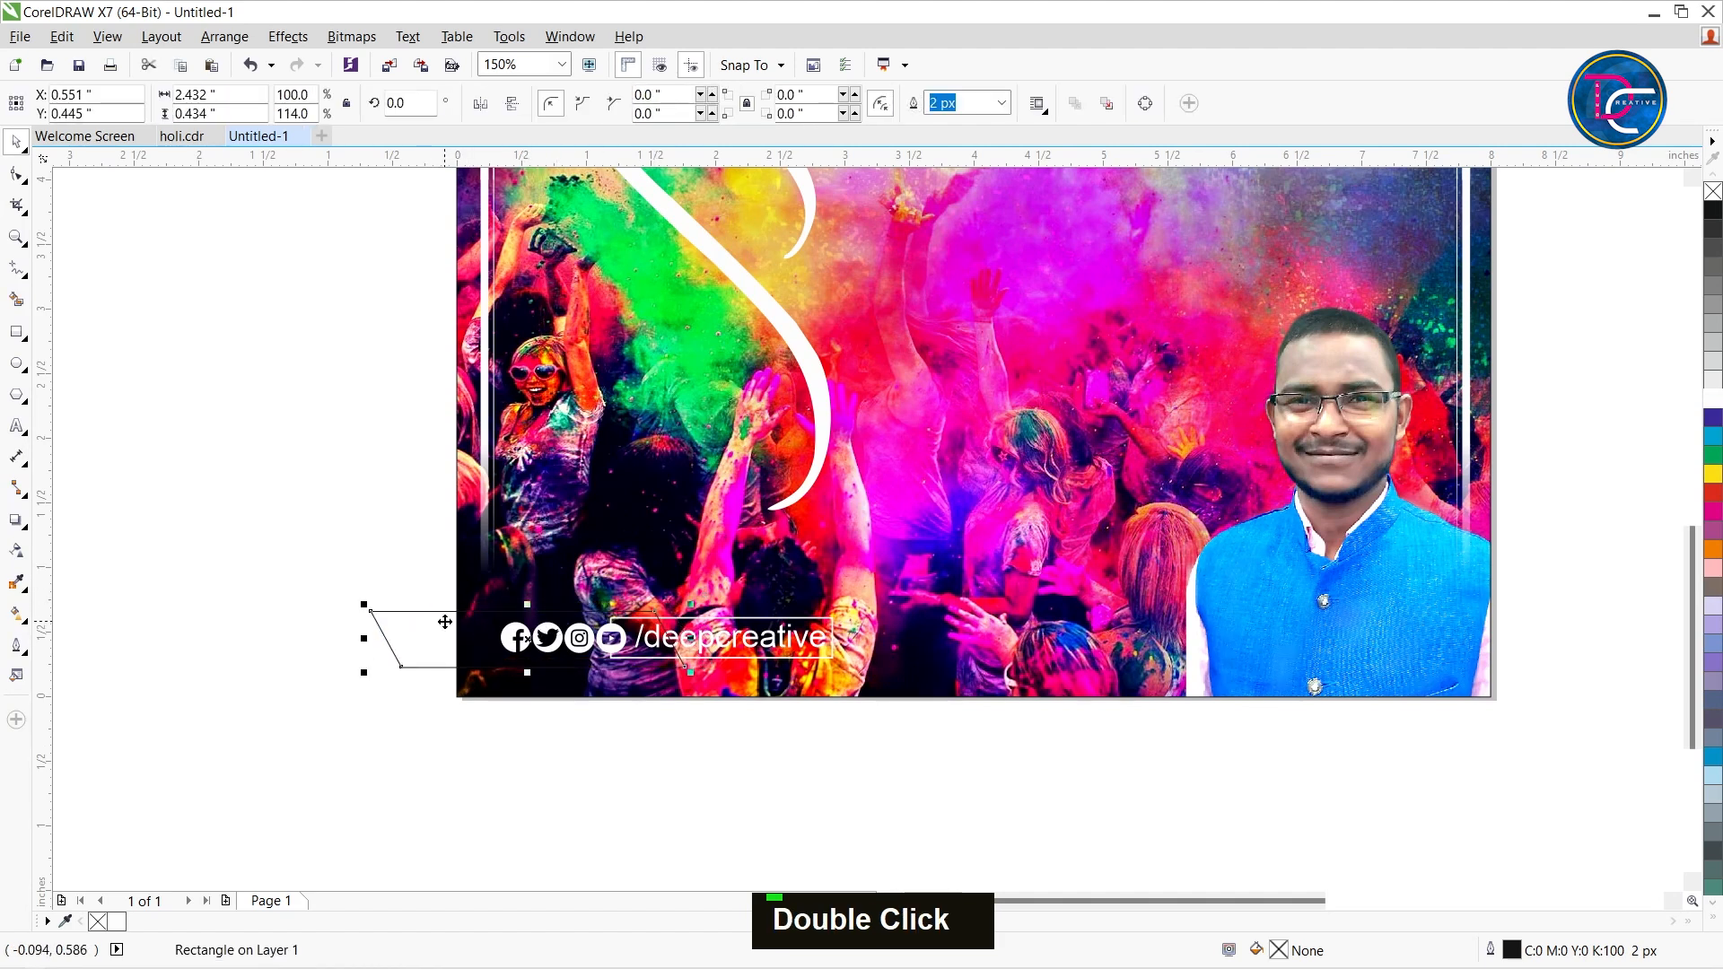
pyautogui.click(1712, 501)
pyautogui.rightClick(1712, 191)
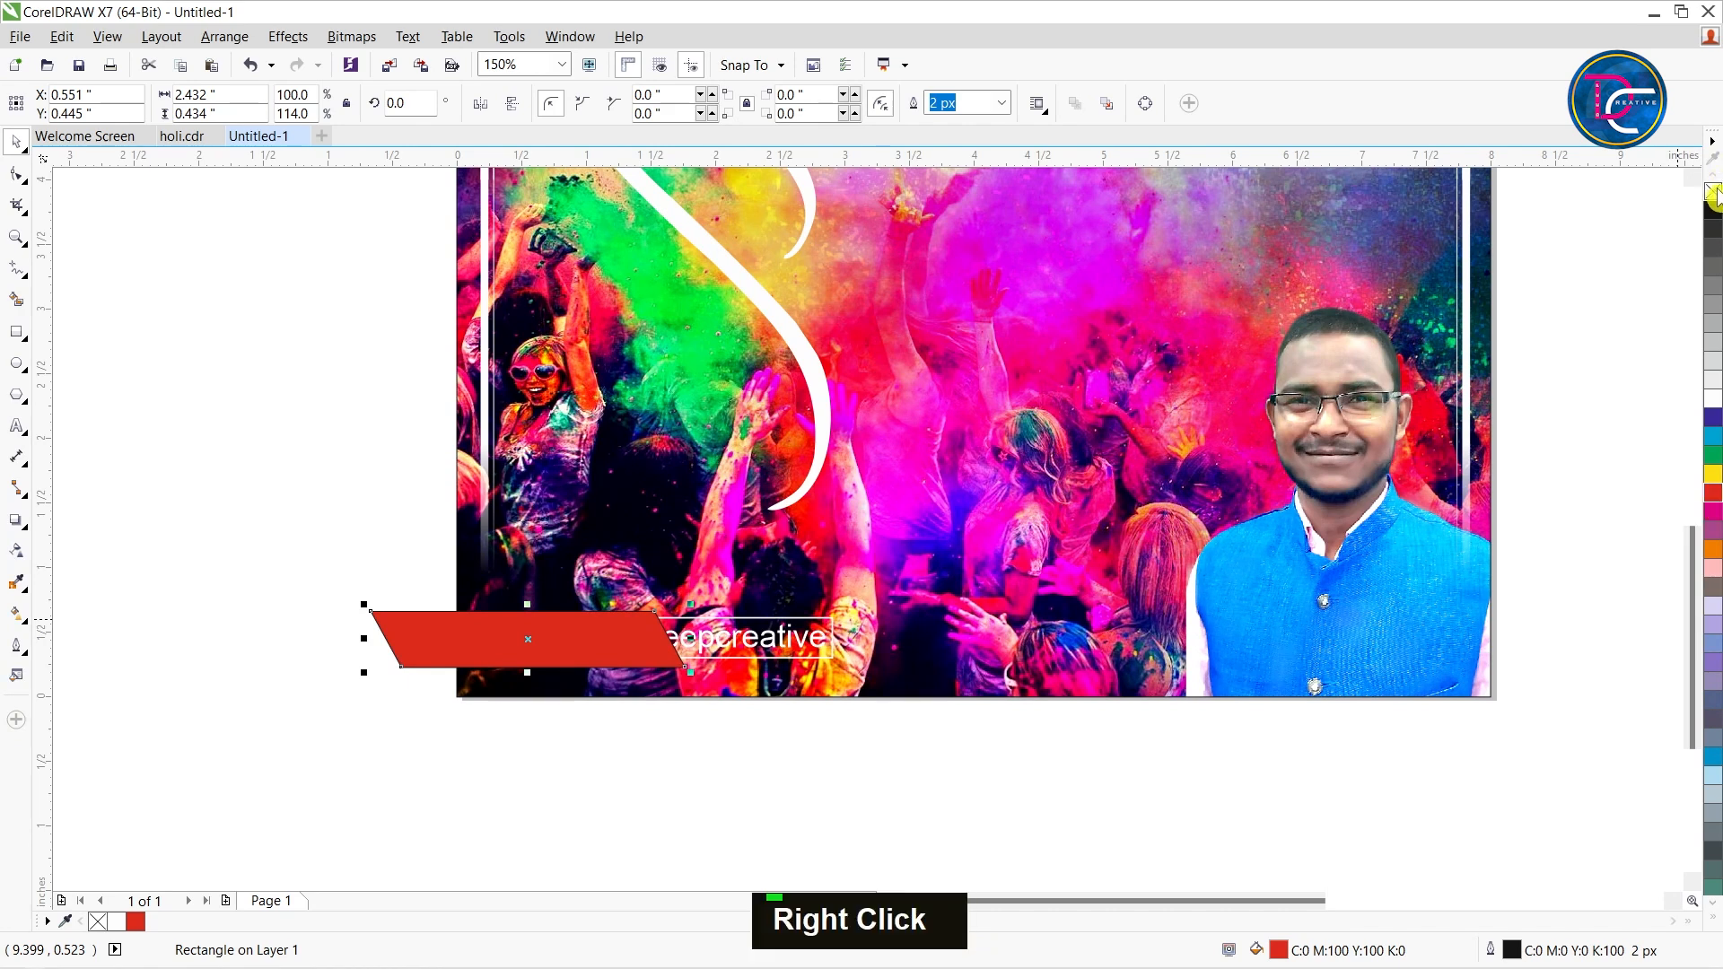
pyautogui.click(1713, 399)
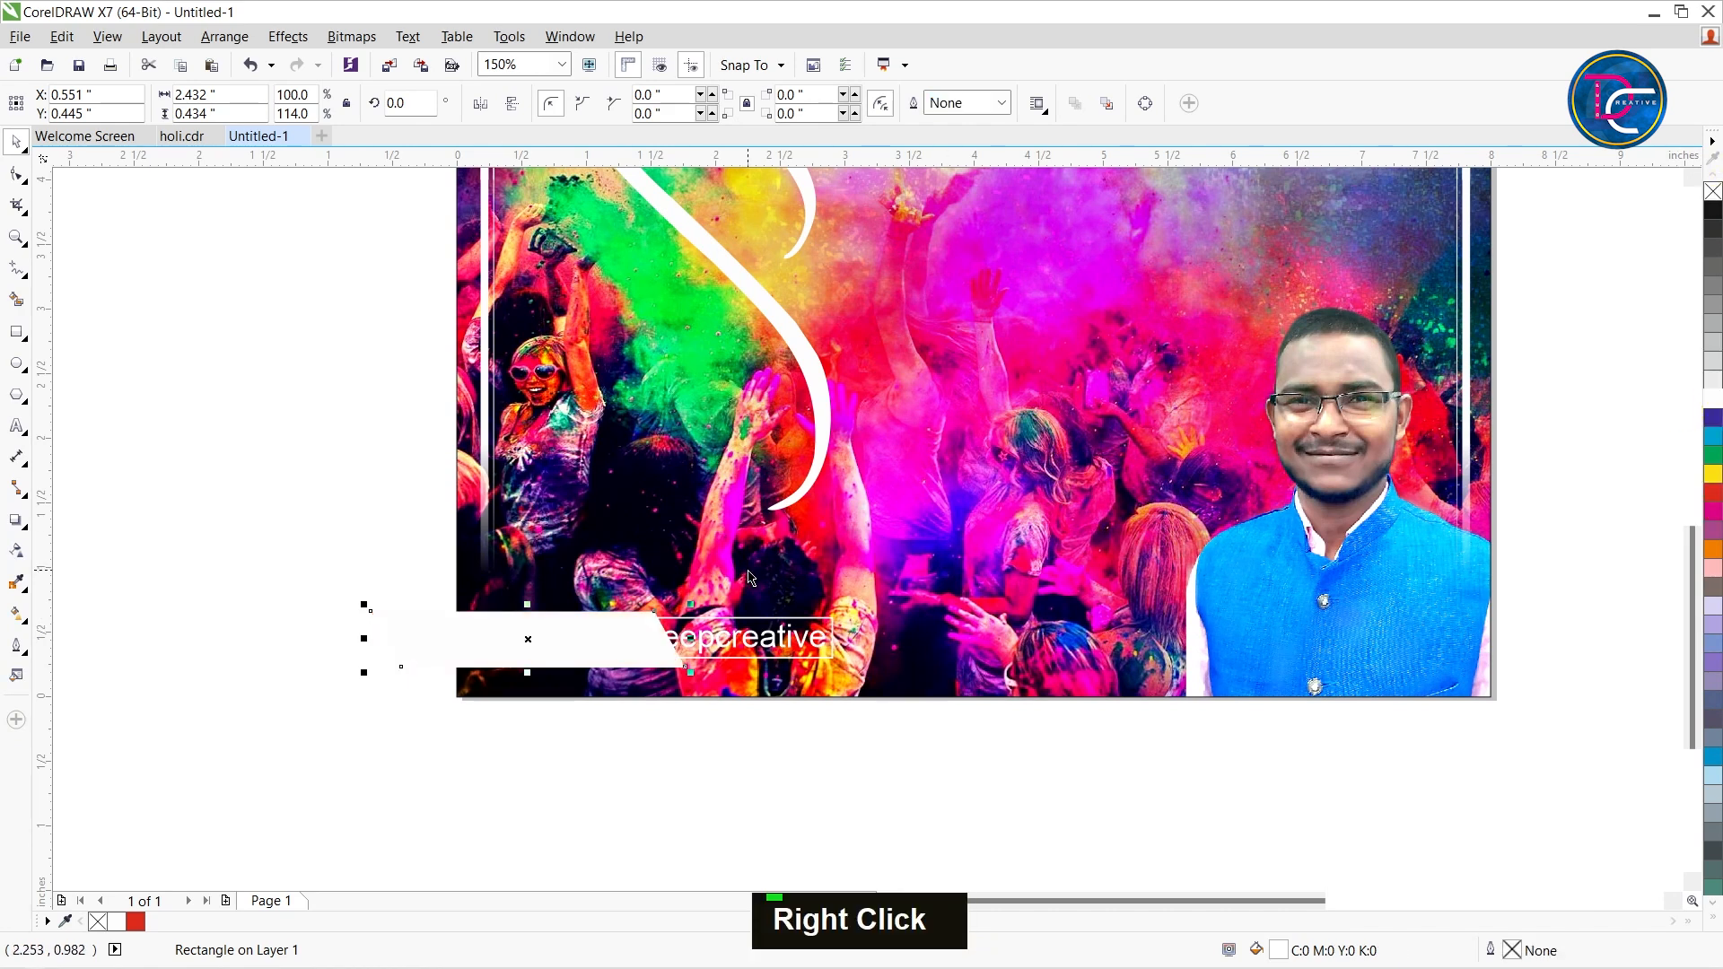
pyautogui.click(759, 600)
# - Shift the social-media handle group slightly left and down over the white strip and fill it black
pyautogui.doubleClick(726, 639)
pyautogui.moveTo(726, 640); pyautogui.dragTo(729, 645)
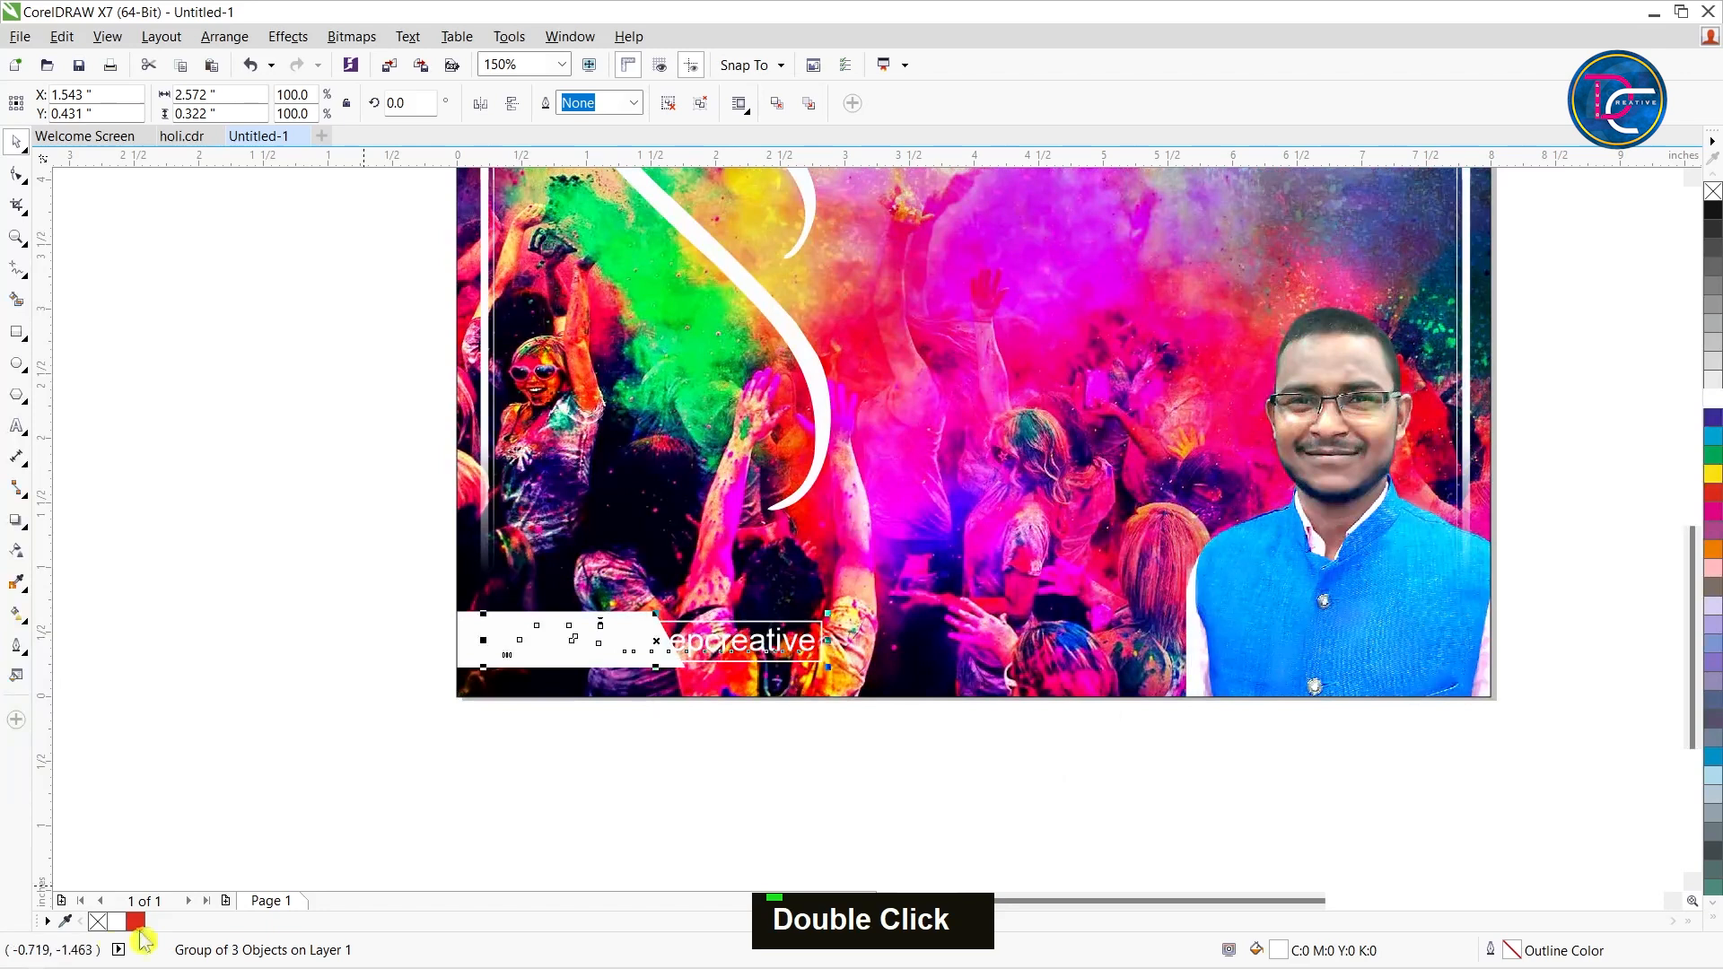
pyautogui.click(1715, 936)
pyautogui.click(1656, 205)
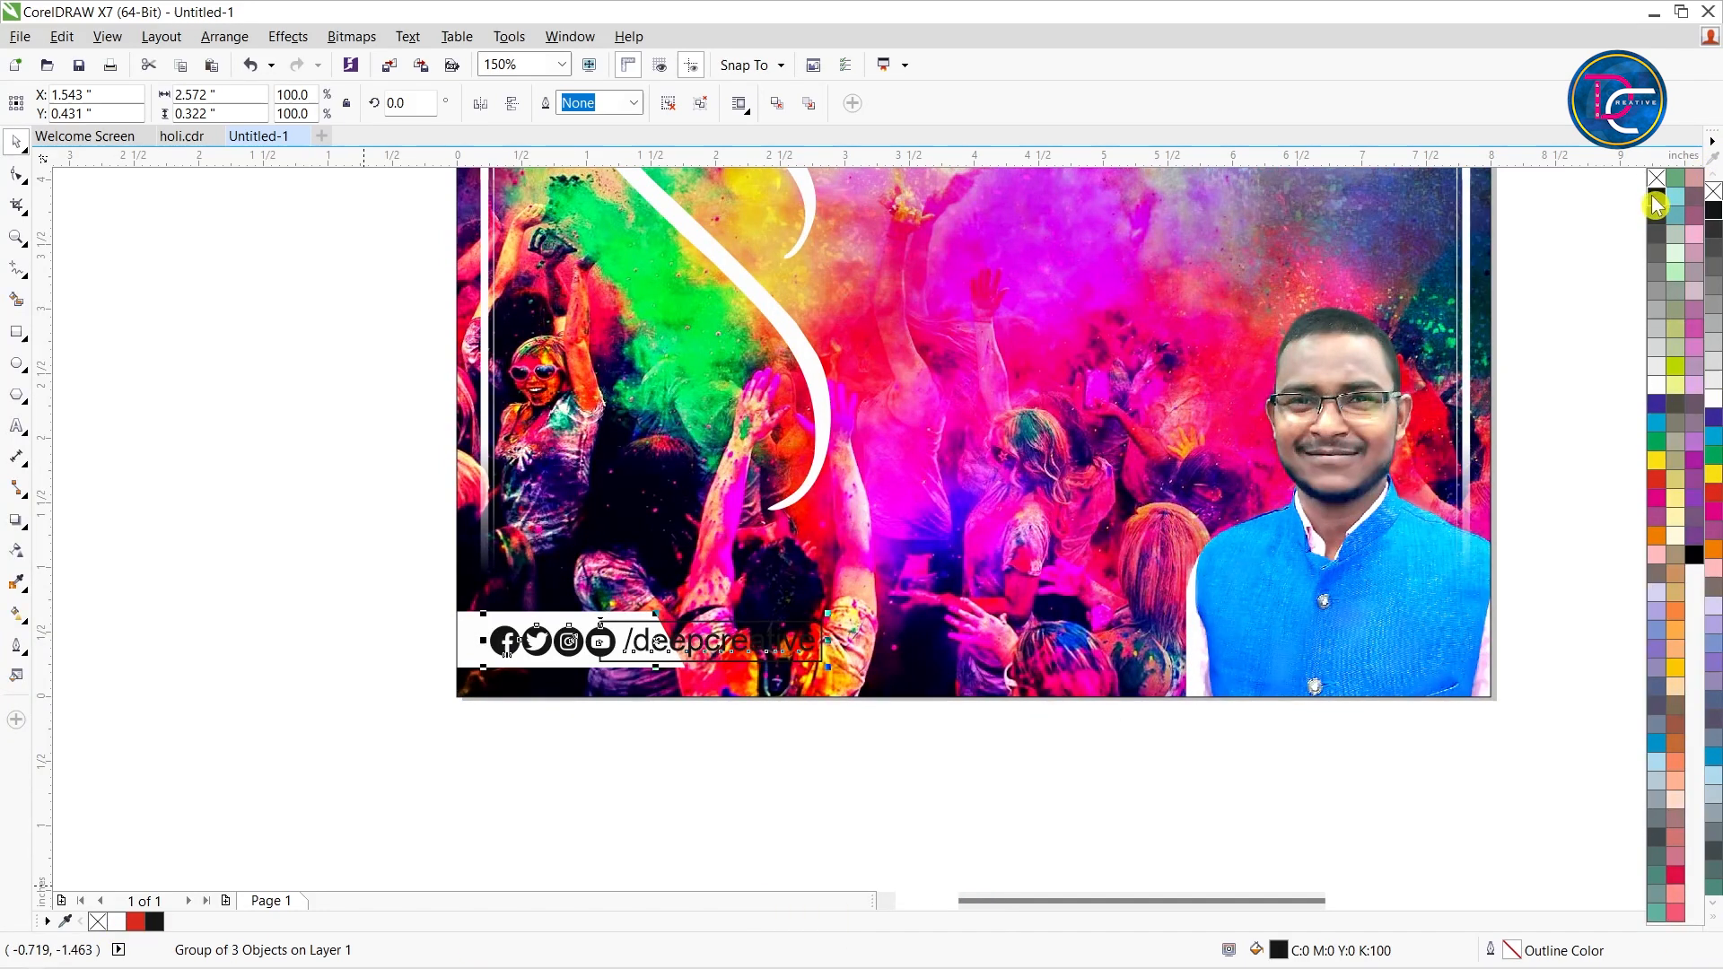
# - Shrink the social-media handle group so that it fits within the white strip
pyautogui.moveTo(823, 664); pyautogui.dragTo(671, 645)
pyautogui.press('z')
pyautogui.moveTo(338, 565); pyautogui.dragTo(884, 696)
pyautogui.hotkey('ctrl', 'space')
pyautogui.moveTo(945, 512); pyautogui.dragTo(915, 552)
# - Resize the white strip inside the frame to about 2.31 by 0.26 inches and fit it around the social-media handle
pyautogui.keyDown('ctrl'); pyautogui.keyDown('alt'); pyautogui.click(912, 482); pyautogui.keyUp('alt'); pyautogui.keyUp('ctrl')
pyautogui.moveTo(912, 470); pyautogui.dragTo(932, 475)
pyautogui.moveTo(634, 453); pyautogui.dragTo(656, 484)
pyautogui.moveTo(1008, 521); pyautogui.dragTo(983, 523)
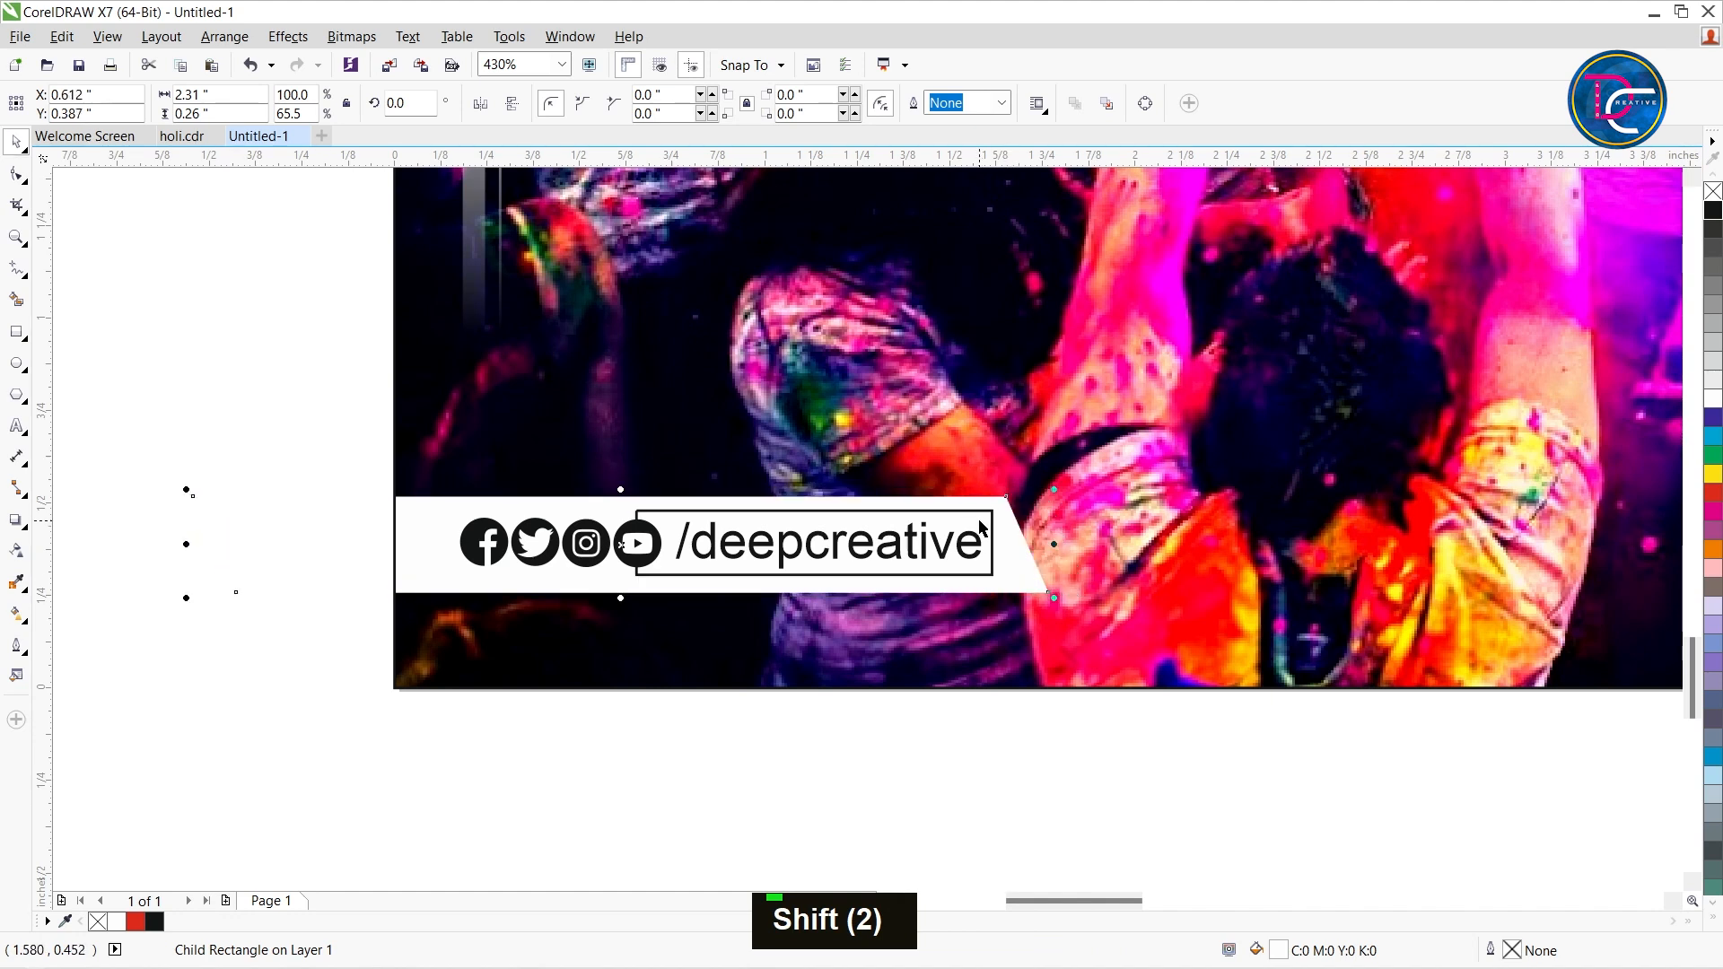
# - Place the name and designation text group at the poster's lower edge, between the social-media strip and the portrait
pyautogui.scroll(-4, 978, 529)
pyautogui.scroll(2, 955, 542)
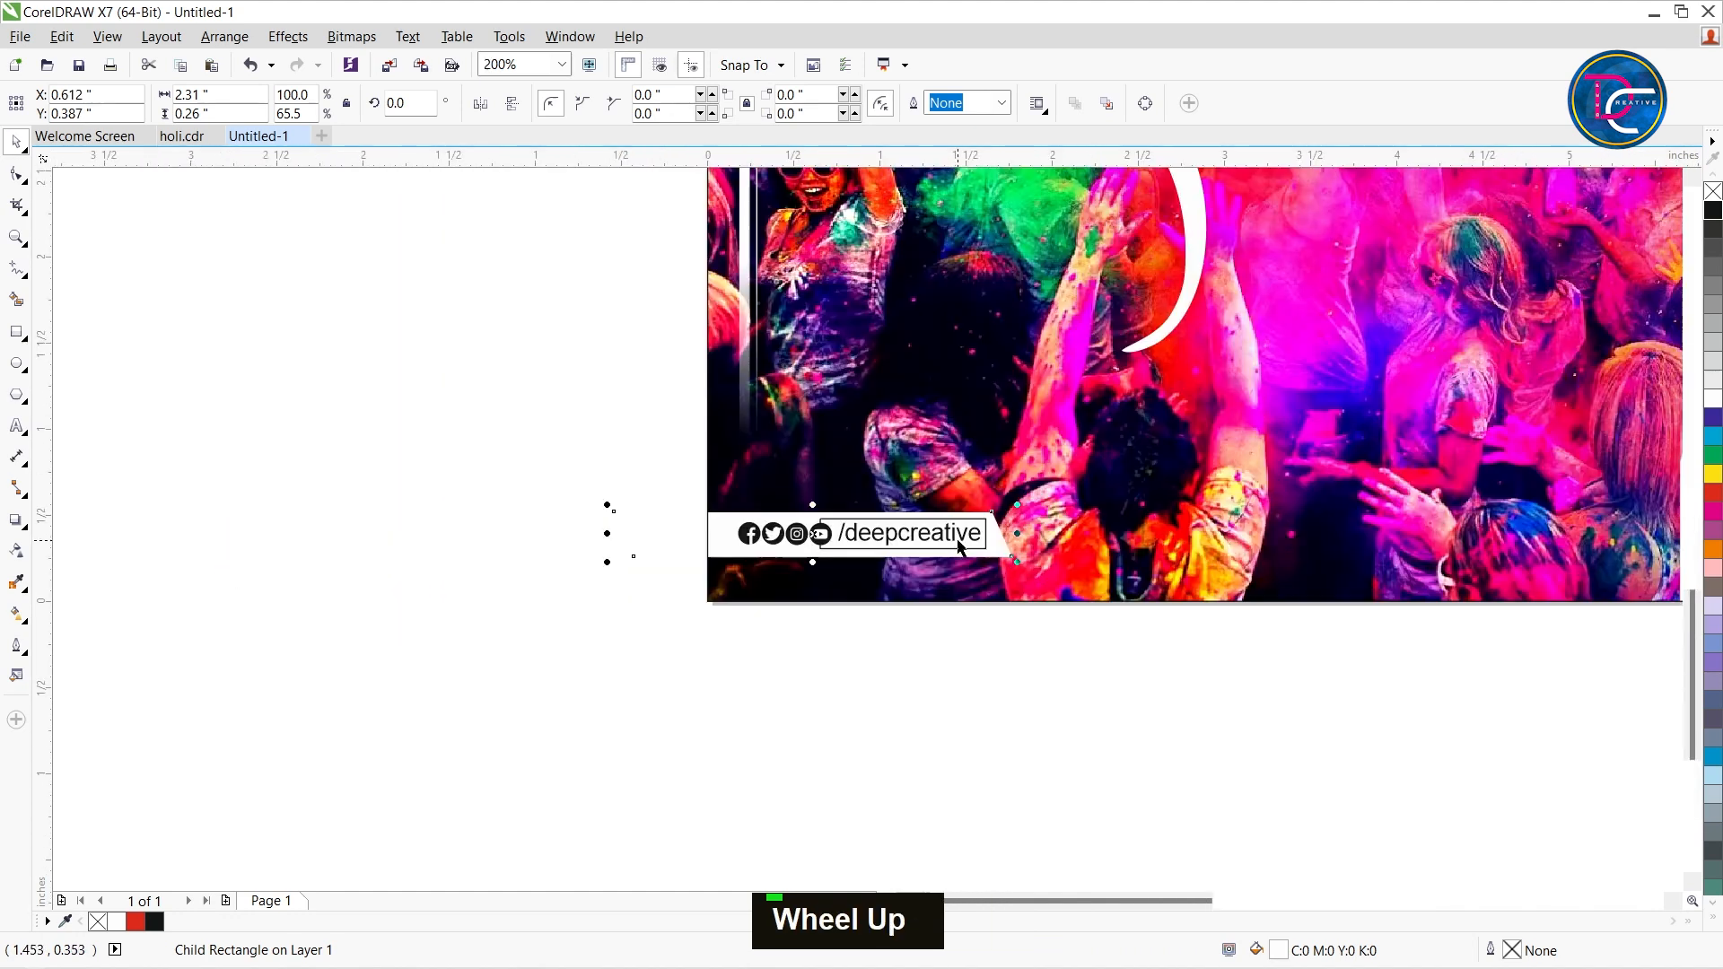
pyautogui.press('z')
pyautogui.scroll(-3, 996, 535)
pyautogui.hotkey('ctrl', 'space')
pyautogui.scroll(1, 1386, 460)
pyautogui.click(1365, 458)
pyautogui.moveTo(1366, 457); pyautogui.dragTo(813, 560)
pyautogui.scroll(2, 814, 561)
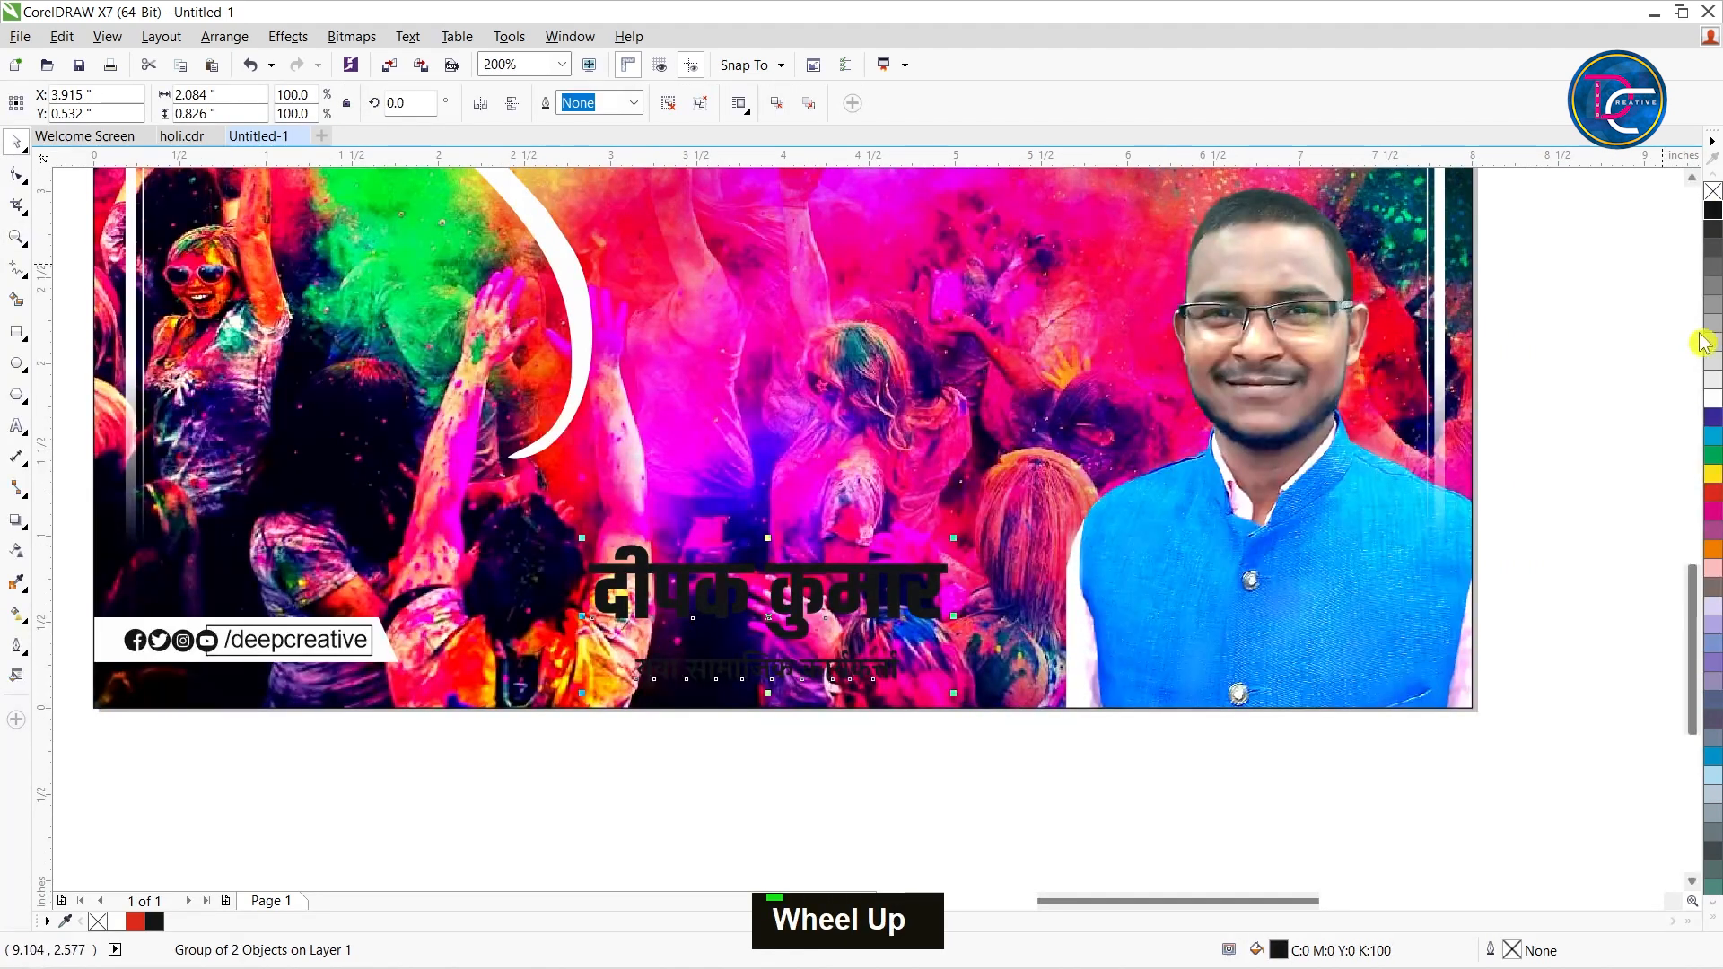
# - Fill the name and designation group white and enlarge it to about 3.14 by 1.24 inches beside the portrait
pyautogui.scroll(-1, 1162, 486)
pyautogui.scroll(1, 1162, 486)
pyautogui.moveTo(1136, 569); pyautogui.dragTo(1217, 401)
pyautogui.moveTo(1070, 483); pyautogui.dragTo(1094, 504)
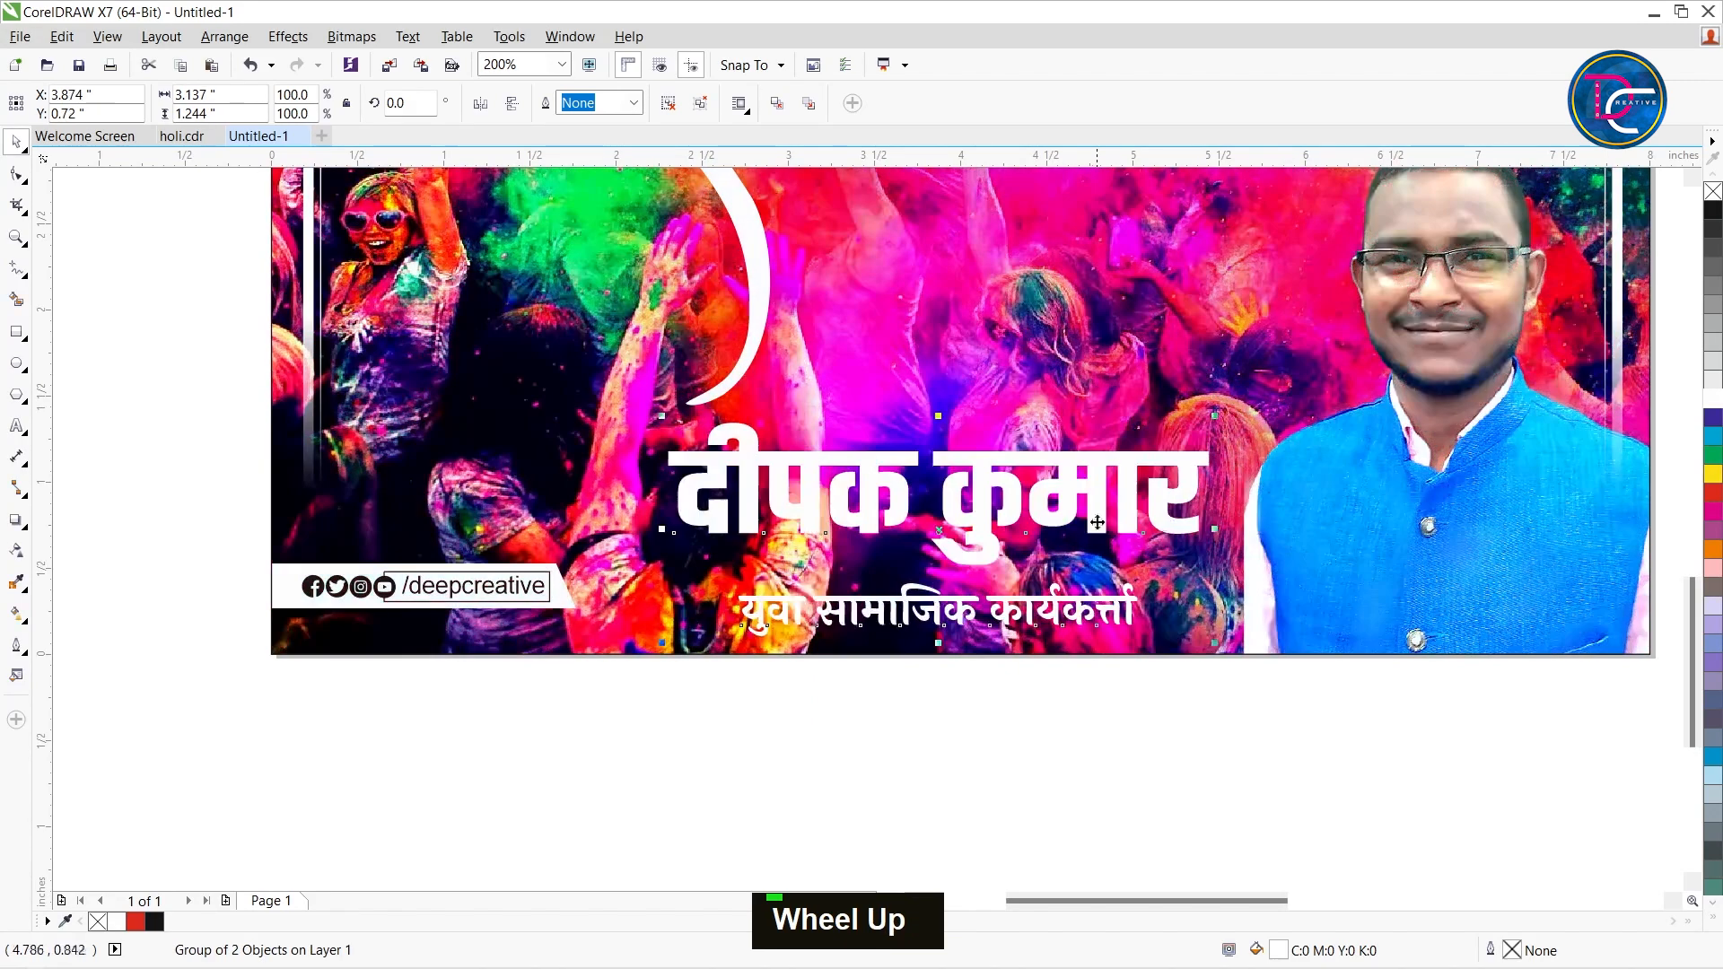
# - Move only the designation line within the group slightly up, closer beneath the name
pyautogui.doubleClick(1002, 625)
pyautogui.moveTo(1002, 625)
pyautogui.mouseDown()
pyautogui.moveTo(996, 641)
pyautogui.moveTo(1006, 607)
pyautogui.mouseUp()
pyautogui.hotkey('ctrl', 'z')
pyautogui.keyDown('ctrl'); pyautogui.click(1003, 615); pyautogui.keyUp('ctrl')
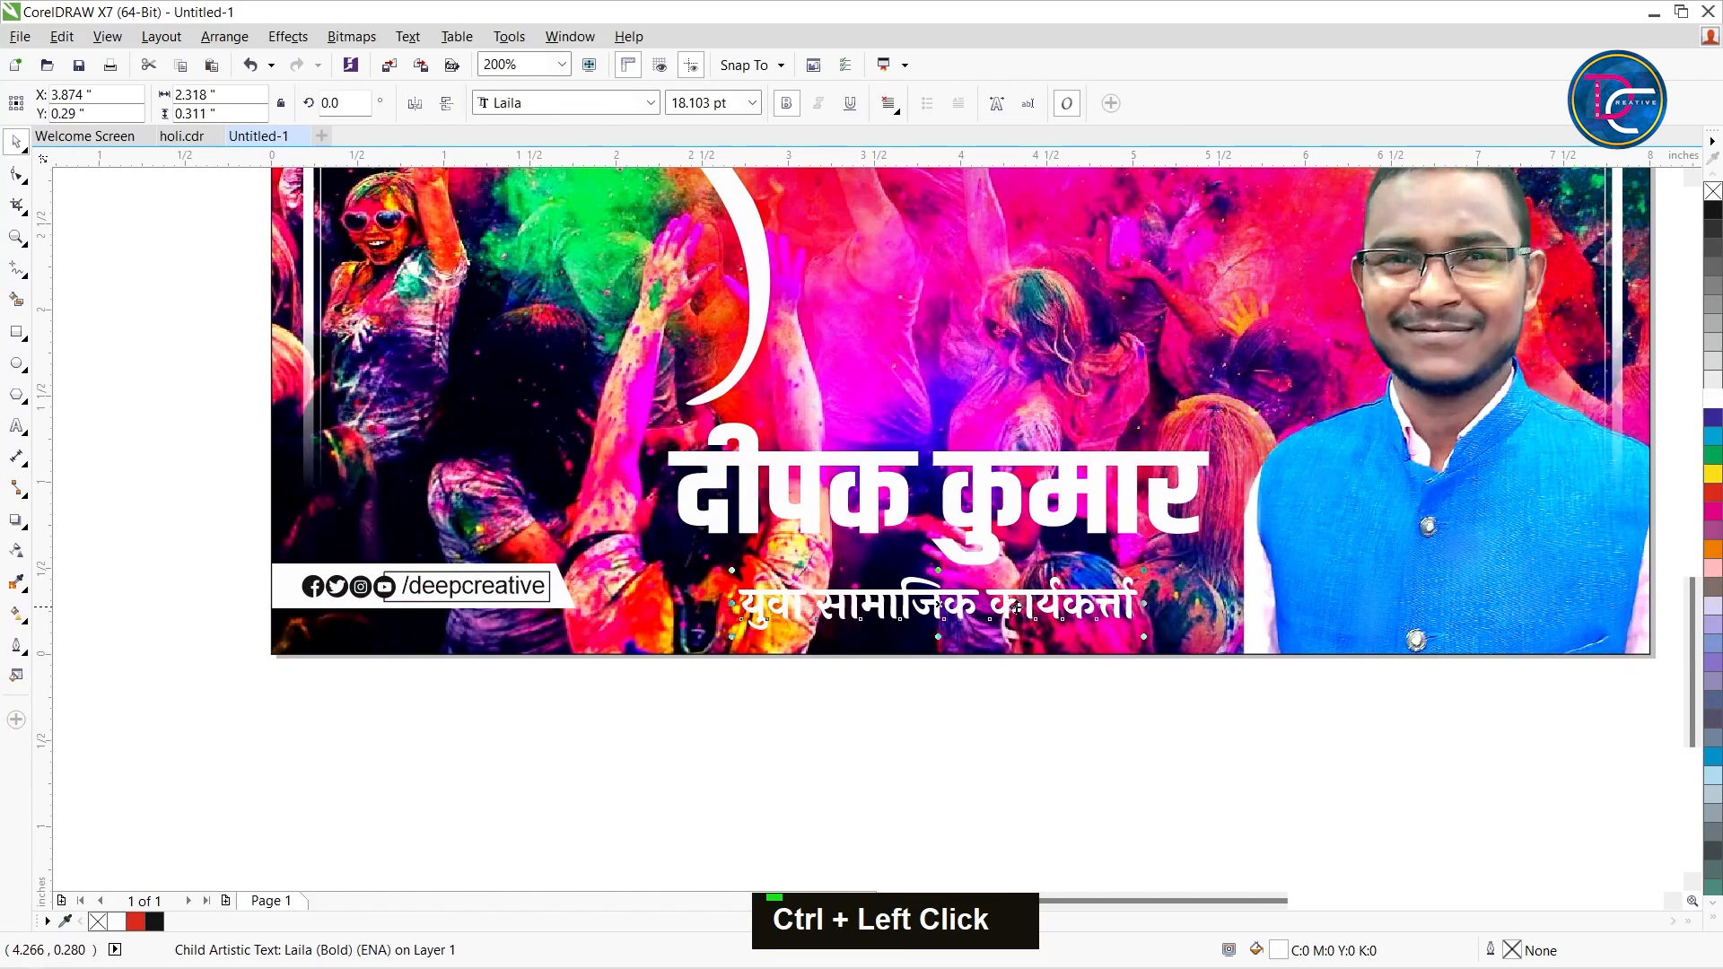
pyautogui.click(1021, 603)
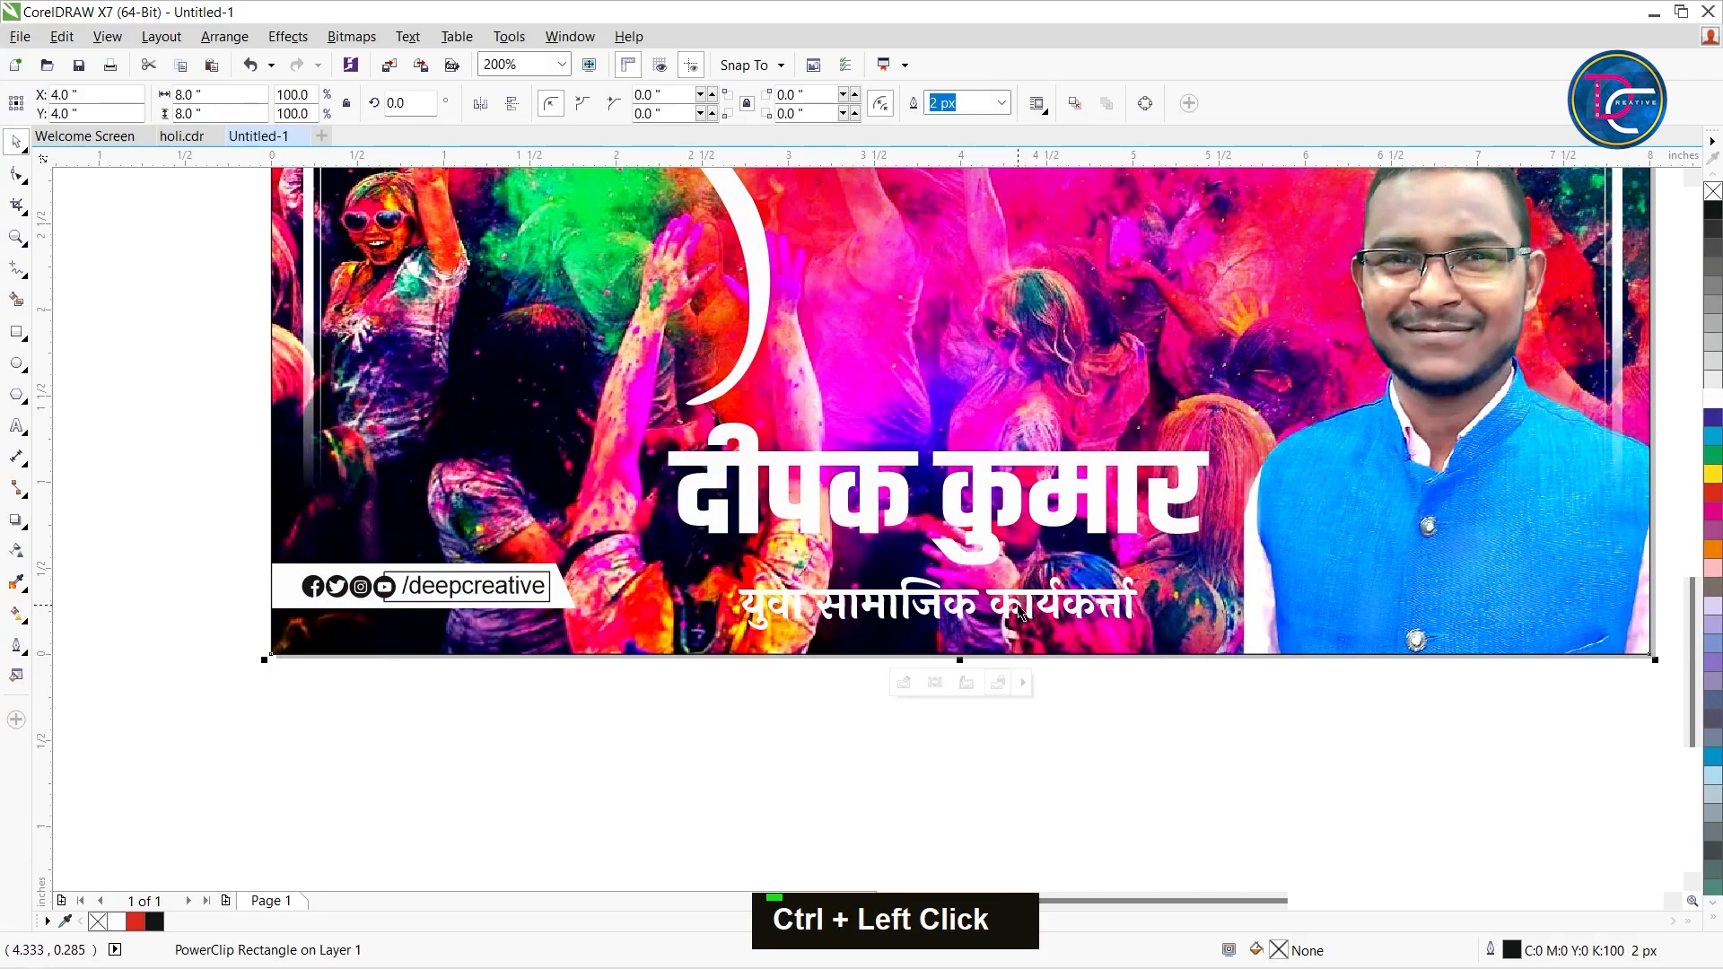
pyautogui.keyDown('ctrl'); pyautogui.click(1021, 611); pyautogui.keyUp('ctrl')
pyautogui.scroll(-1, 1086, 571)
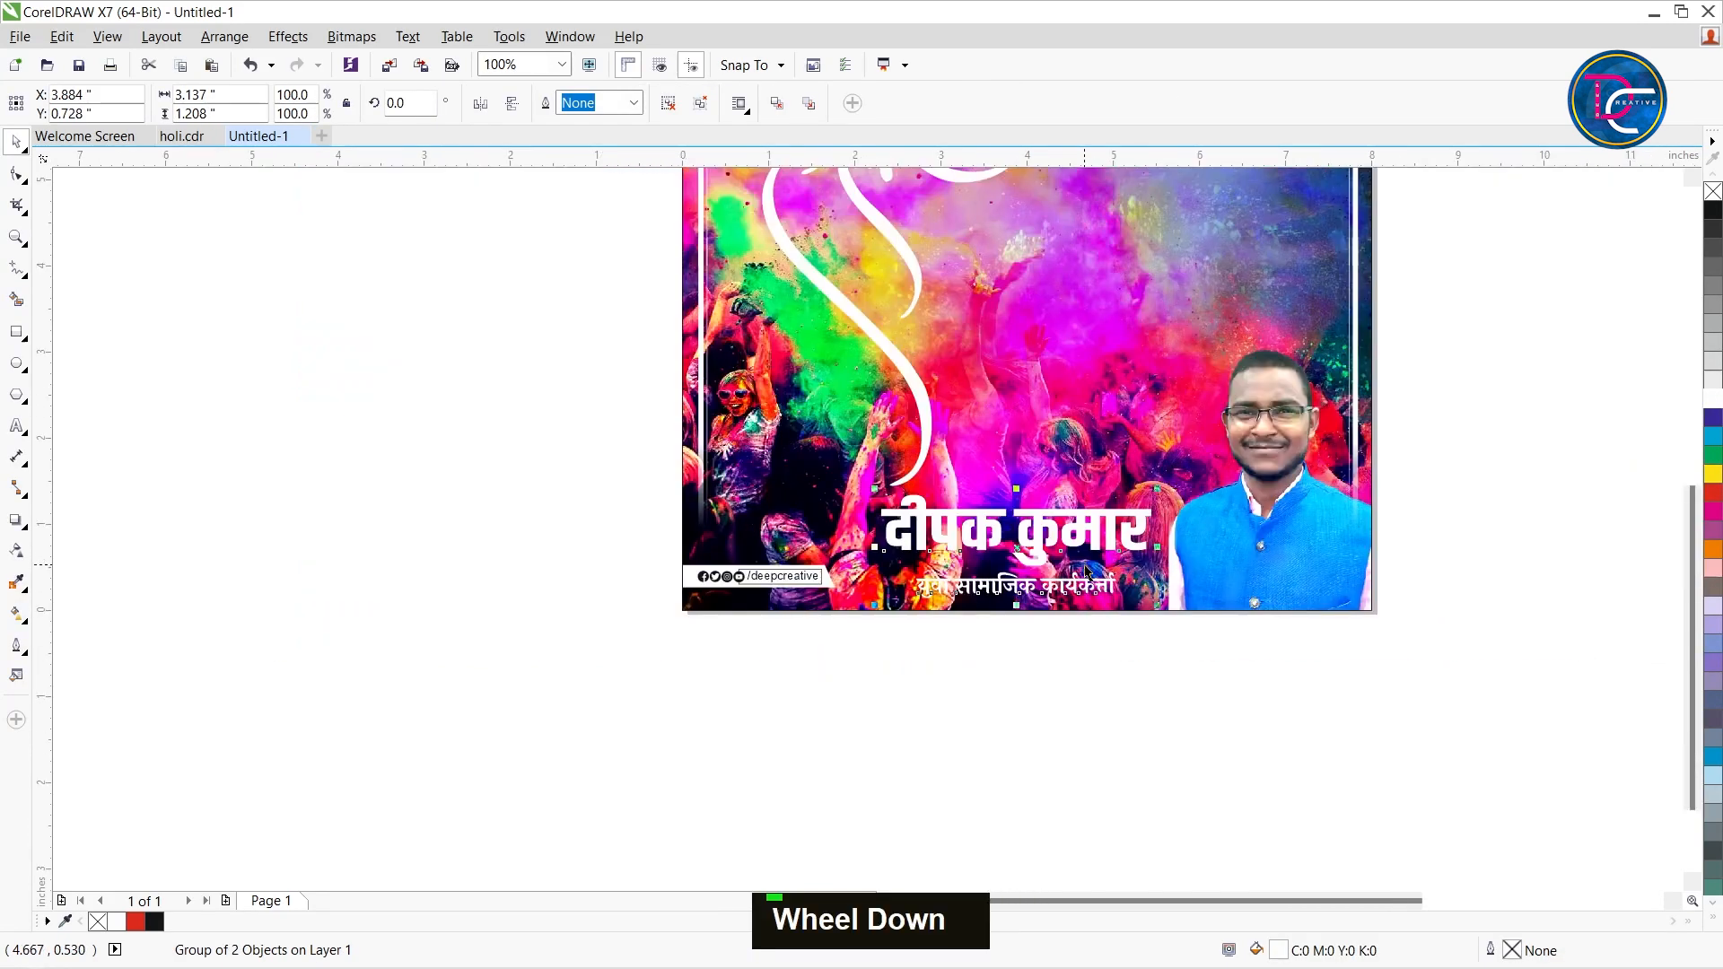
# - Place the greeting text "की हार्दिक शुभकामनाये" on the poster below the Holi calligraphy, above the portrait
pyautogui.scroll(-1, 1085, 572)
pyautogui.press('z')
pyautogui.moveTo(766, 208); pyautogui.dragTo(1426, 484)
pyautogui.press('space')
pyautogui.keyDown('ctrl'); pyautogui.click(1523, 410); pyautogui.keyUp('ctrl')
pyautogui.moveTo(1466, 399); pyautogui.dragTo(812, 446)
pyautogui.click(1500, 412)
pyautogui.moveTo(1501, 413); pyautogui.dragTo(704, 437)
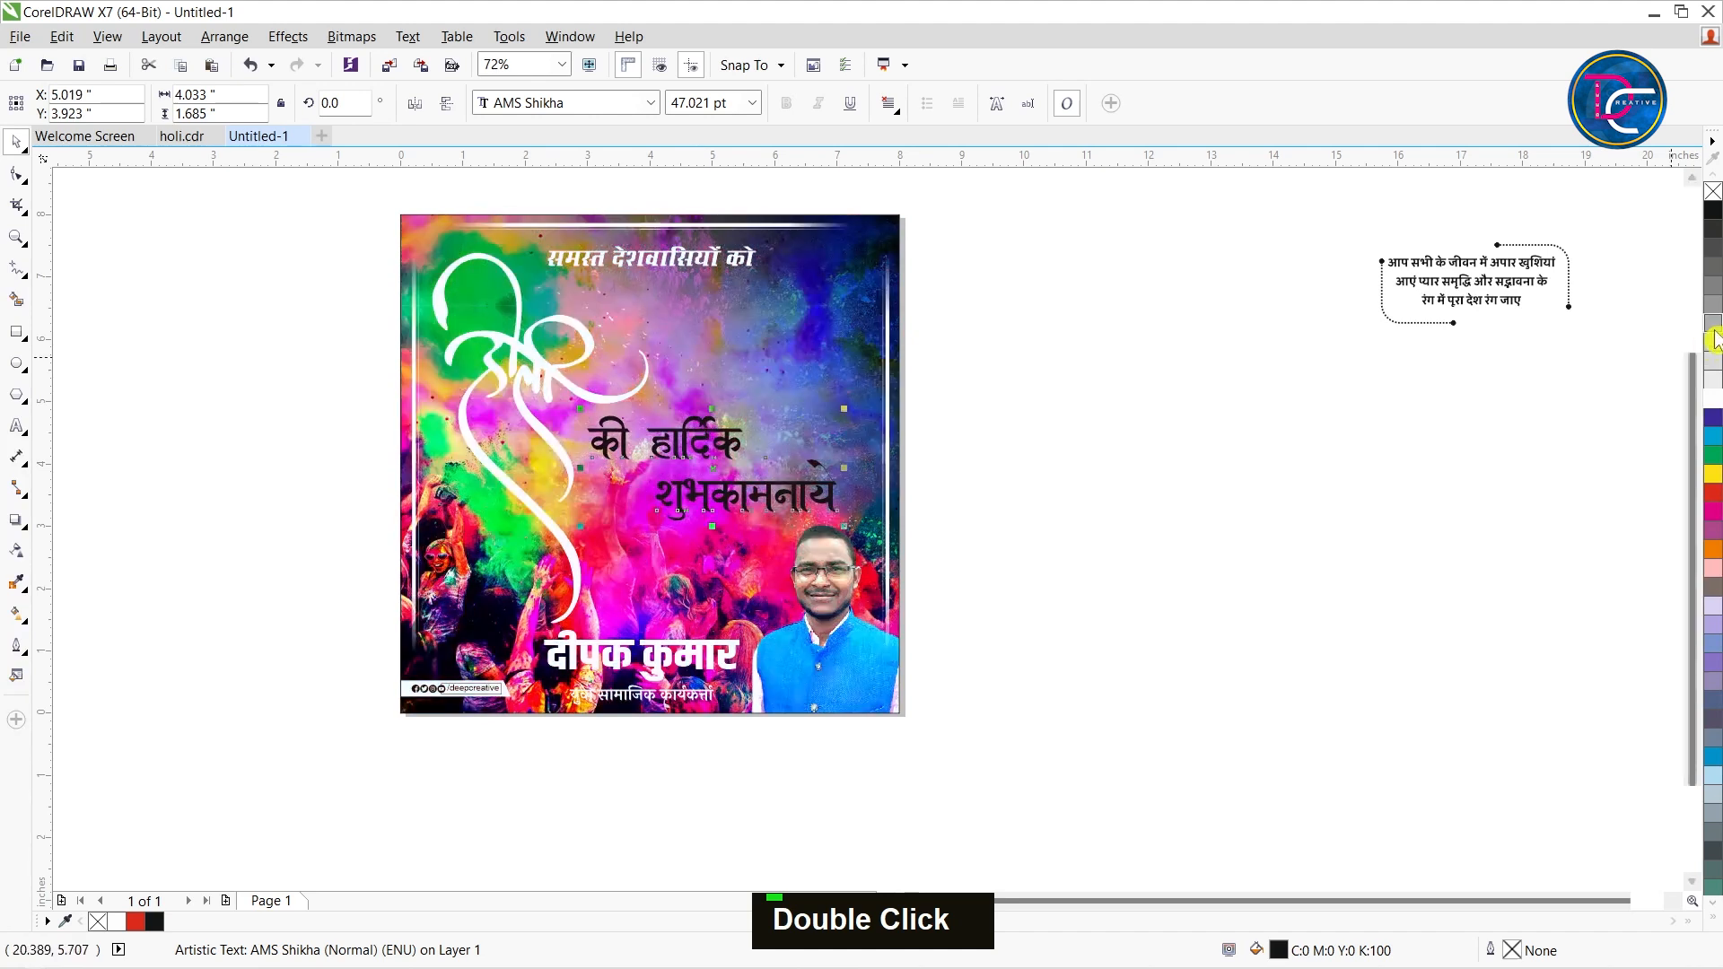
# - Fill the greeting text "की हार्दिक शुभकामनाये" white and shift it slightly to the right
pyautogui.click(1713, 399)
pyautogui.click(1024, 437)
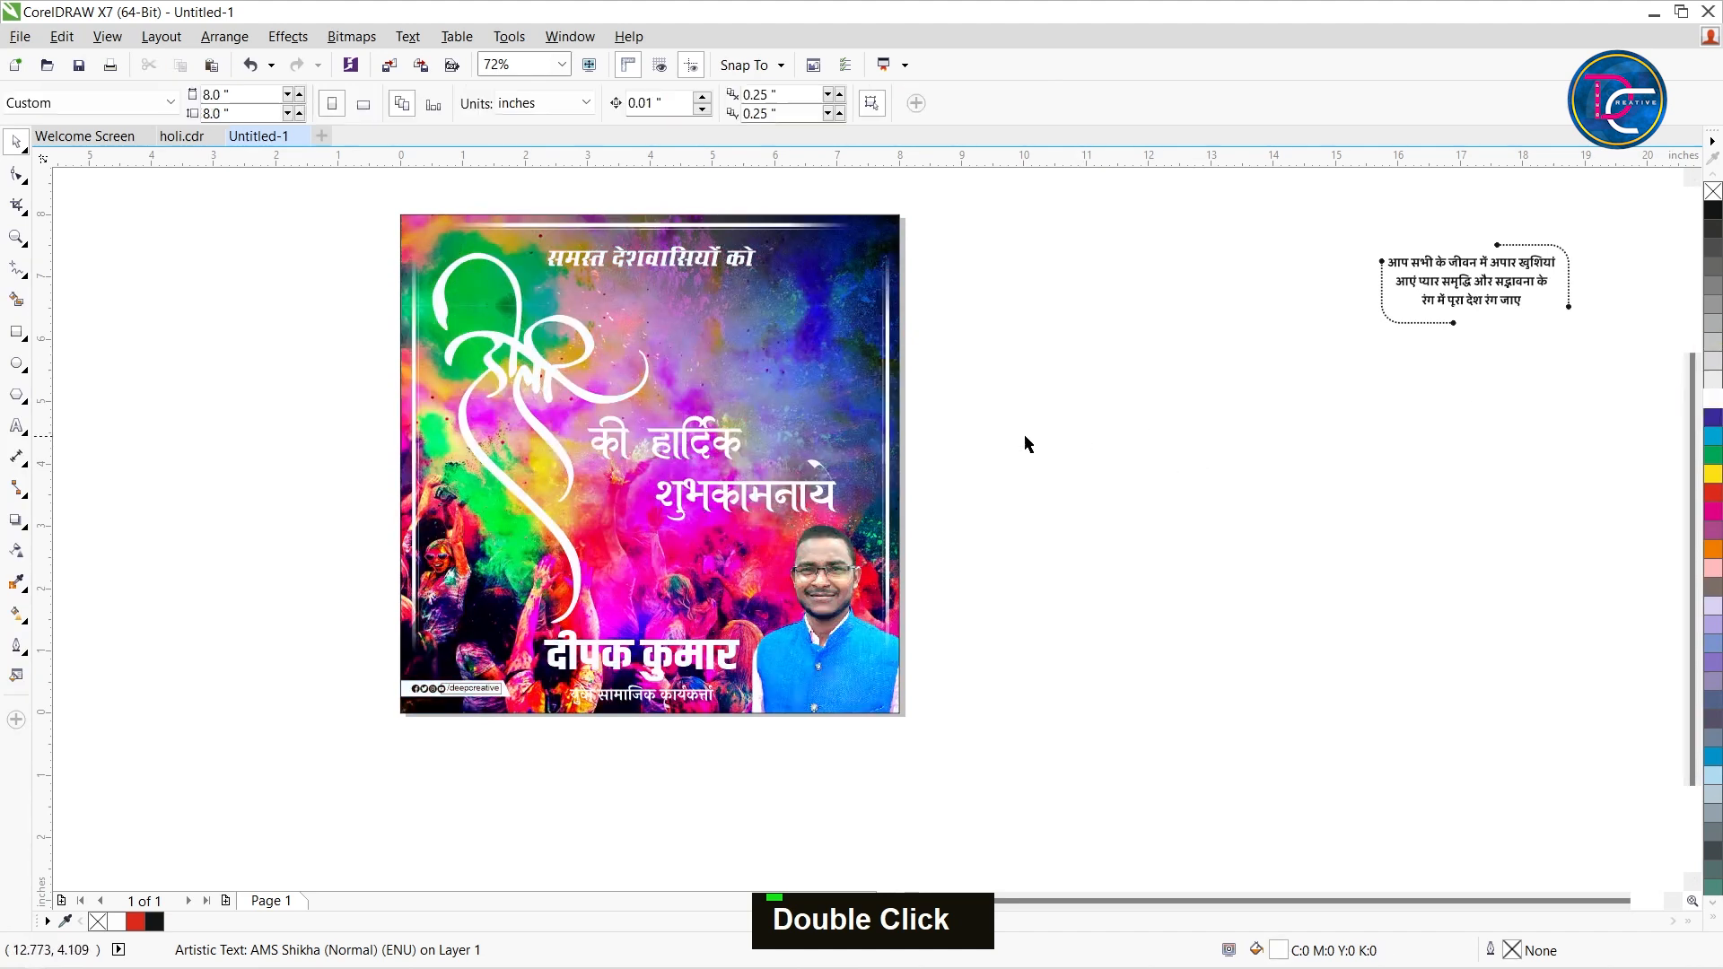
pyautogui.click(832, 489)
pyautogui.moveTo(833, 489); pyautogui.dragTo(840, 487)
# - Draw a white circle about 0.094 inches across, without an outline, as the dot above the last letter of "शुभकामनाये"
pyautogui.scroll(5, 841, 487)
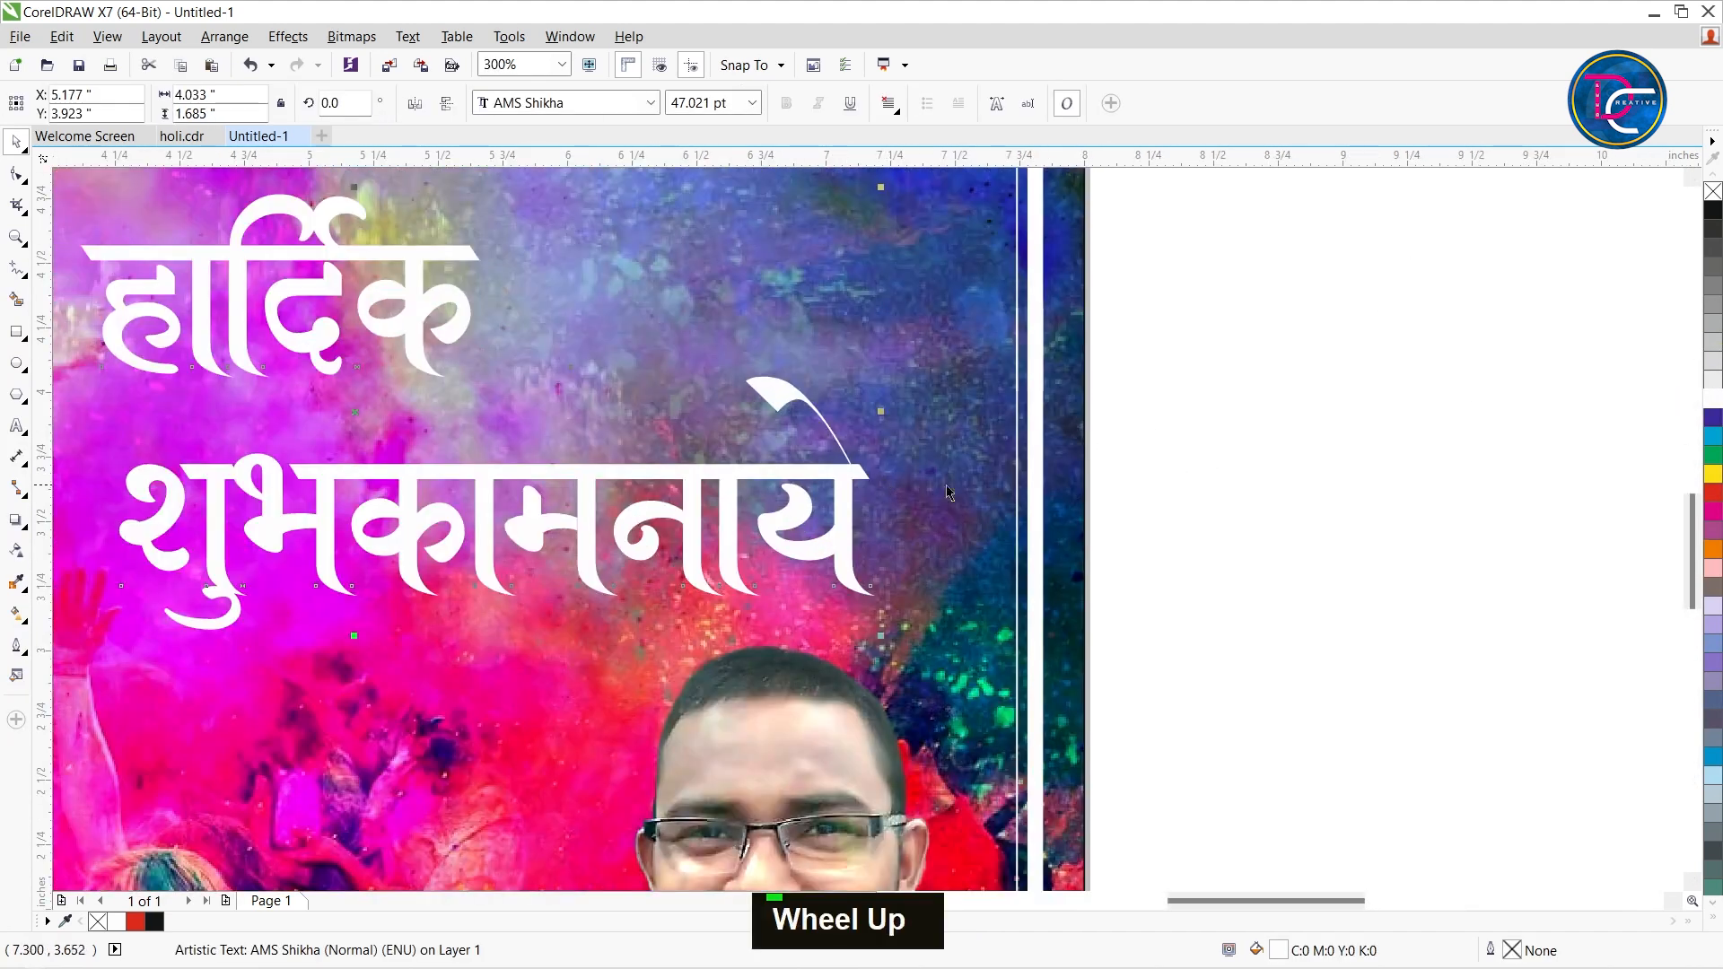
pyautogui.click(16, 363)
pyautogui.moveTo(866, 417); pyautogui.dragTo(856, 450)
pyautogui.hotkey('ctrl', 'space')
pyautogui.click(1712, 397)
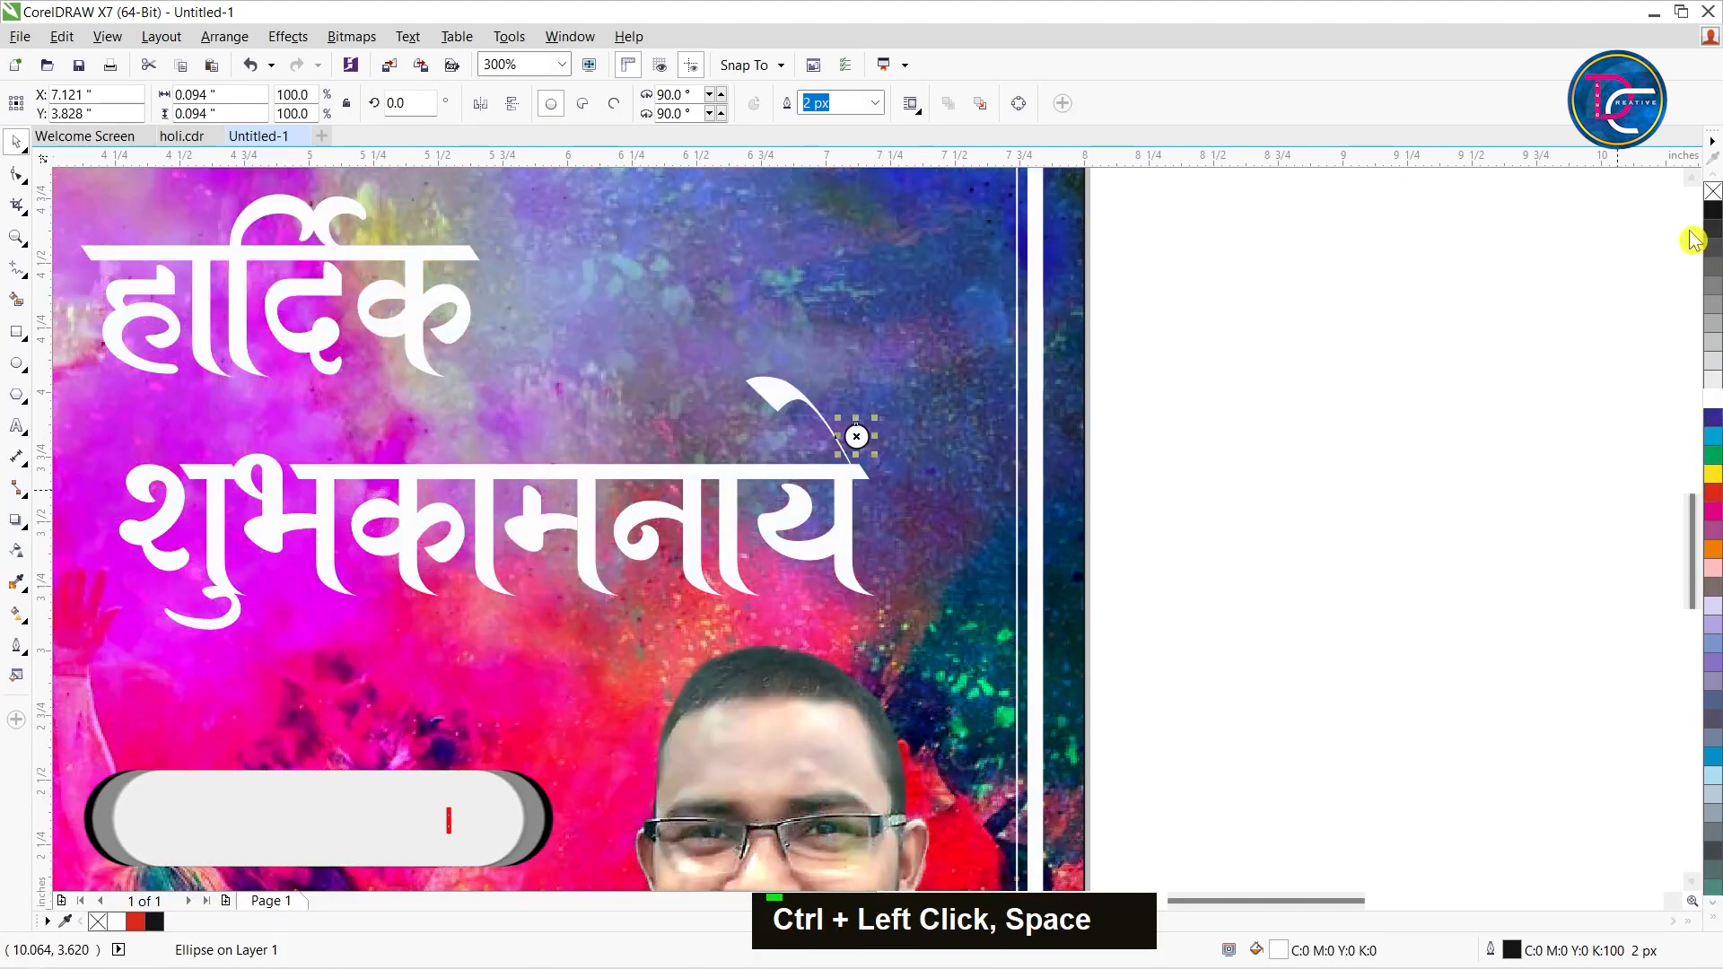
pyautogui.rightClick(1712, 191)
pyautogui.scroll(-2, 1235, 384)
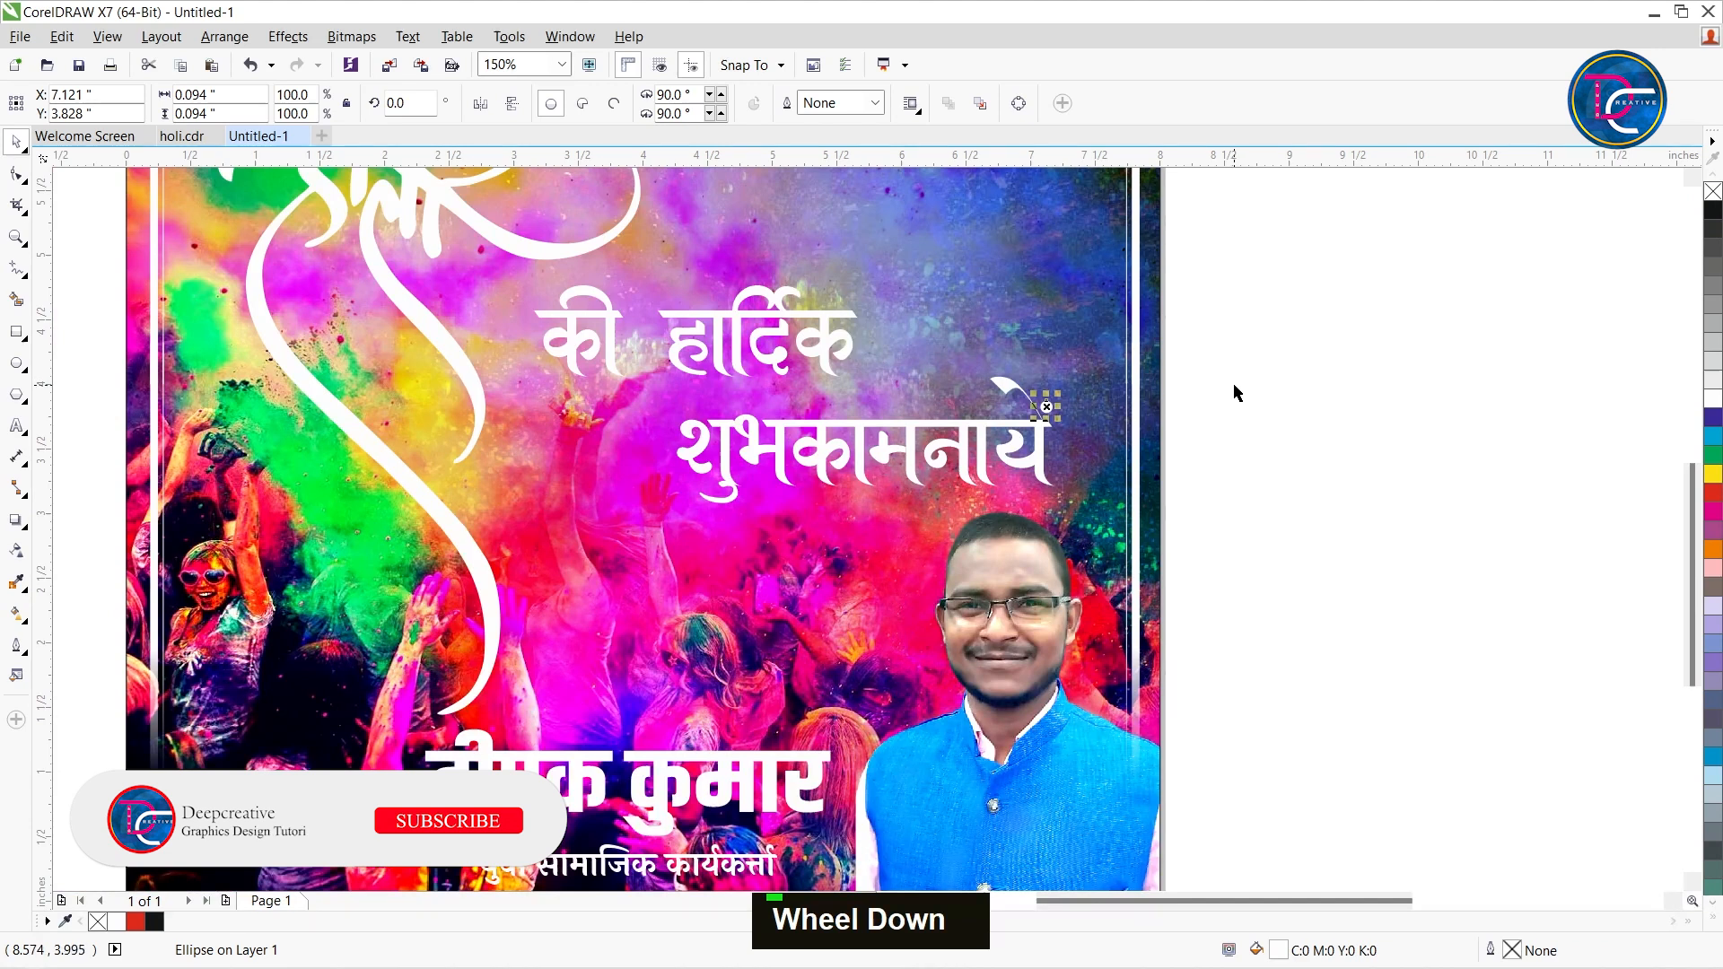
pyautogui.scroll(-4, 1233, 382)
pyautogui.doubleClick(1502, 296)
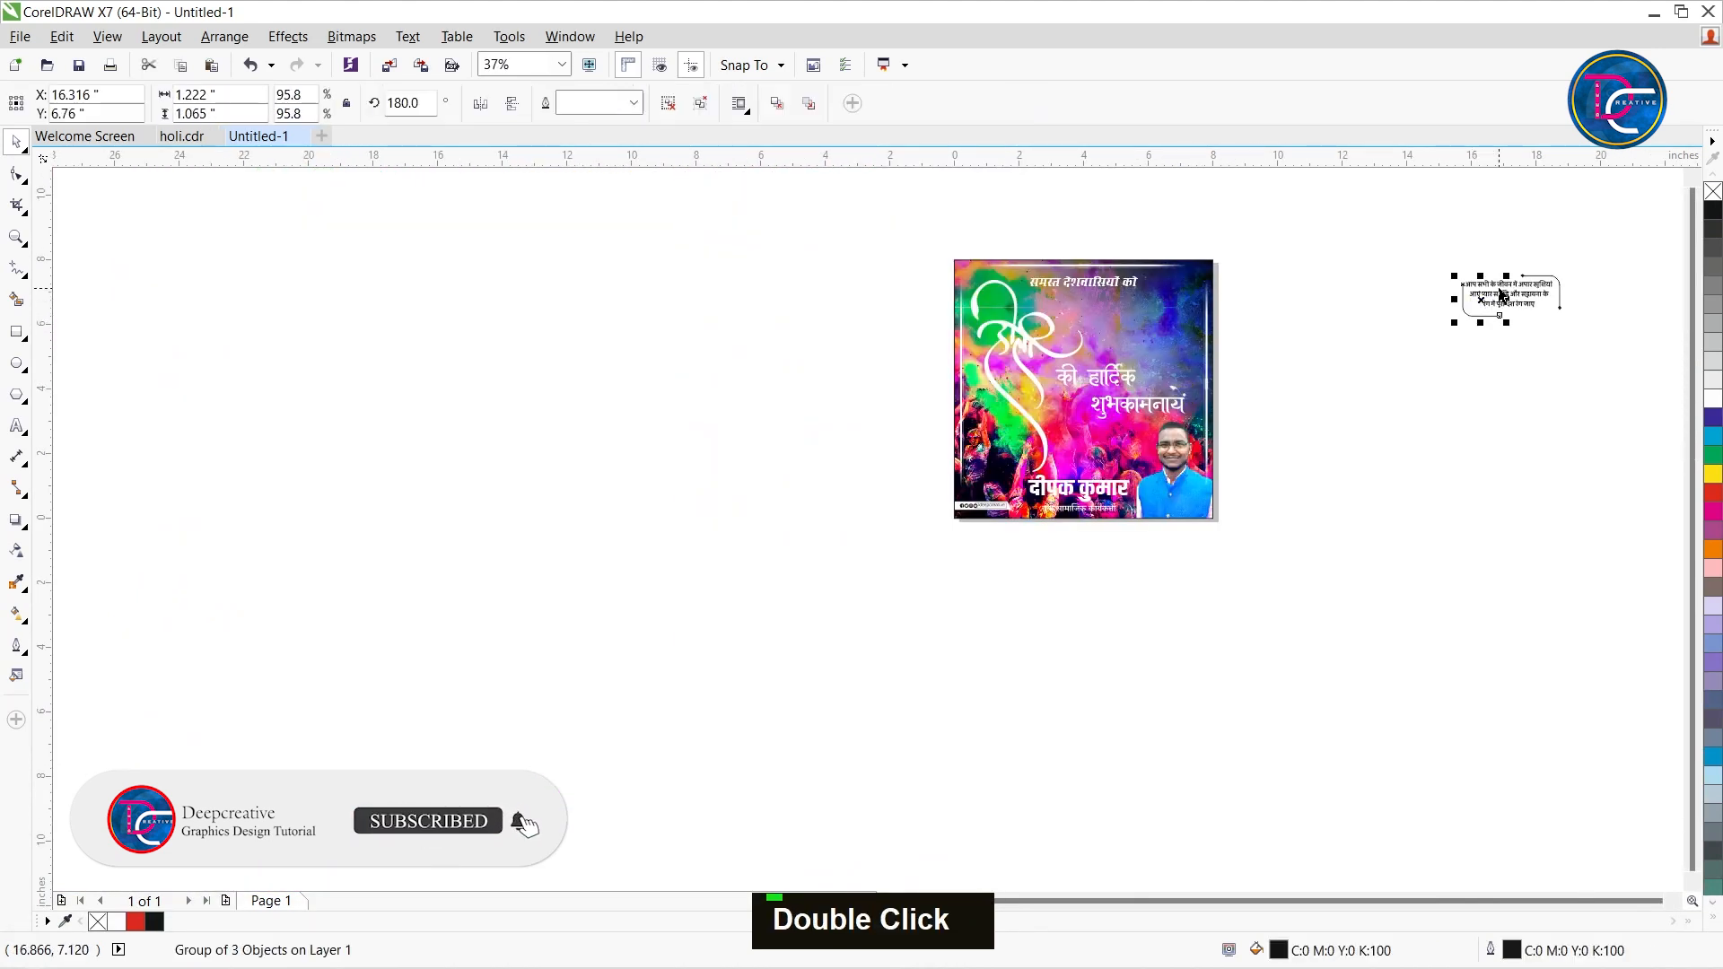
pyautogui.click(1431, 302)
pyautogui.moveTo(1501, 303); pyautogui.dragTo(1153, 325)
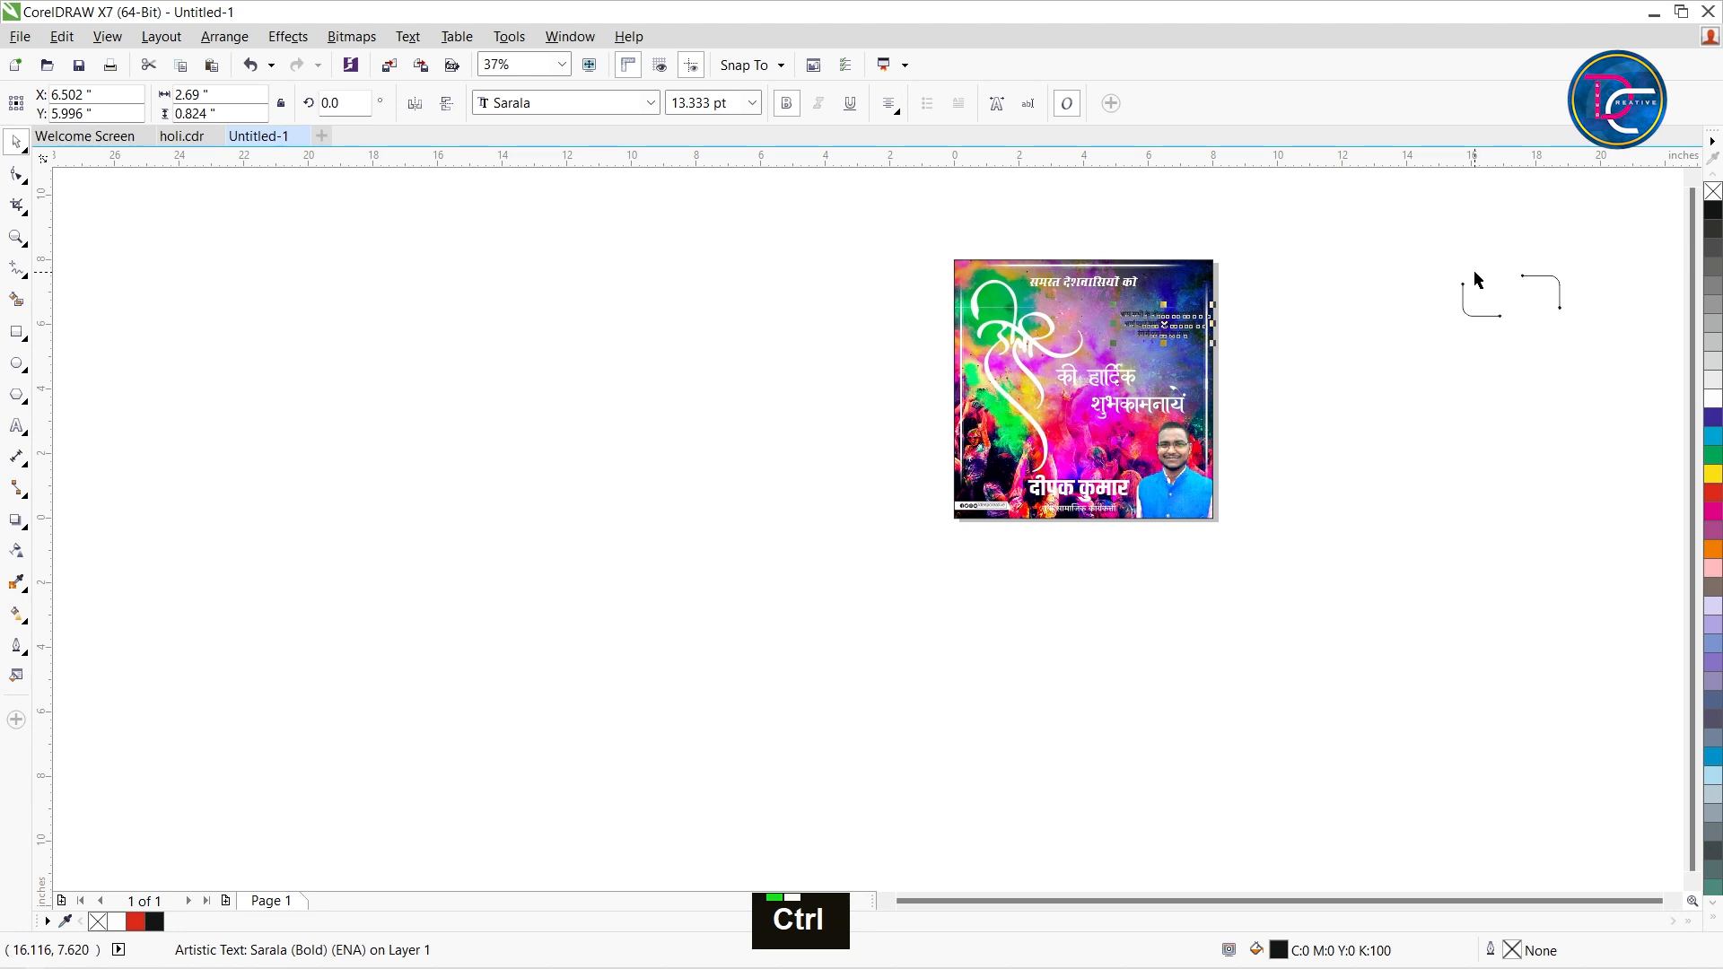
pyautogui.hotkey('ctrl', 'z')
# - Place the three-line wish text with its dotted frame right of the calligraphy and enlarge it to about 3.52 by 1.52 inches
pyautogui.moveTo(1507, 294); pyautogui.dragTo(1127, 329)
pyautogui.scroll(2, 1033, 307)
pyautogui.scroll(4, 1034, 307)
pyautogui.scroll(-2, 1113, 350)
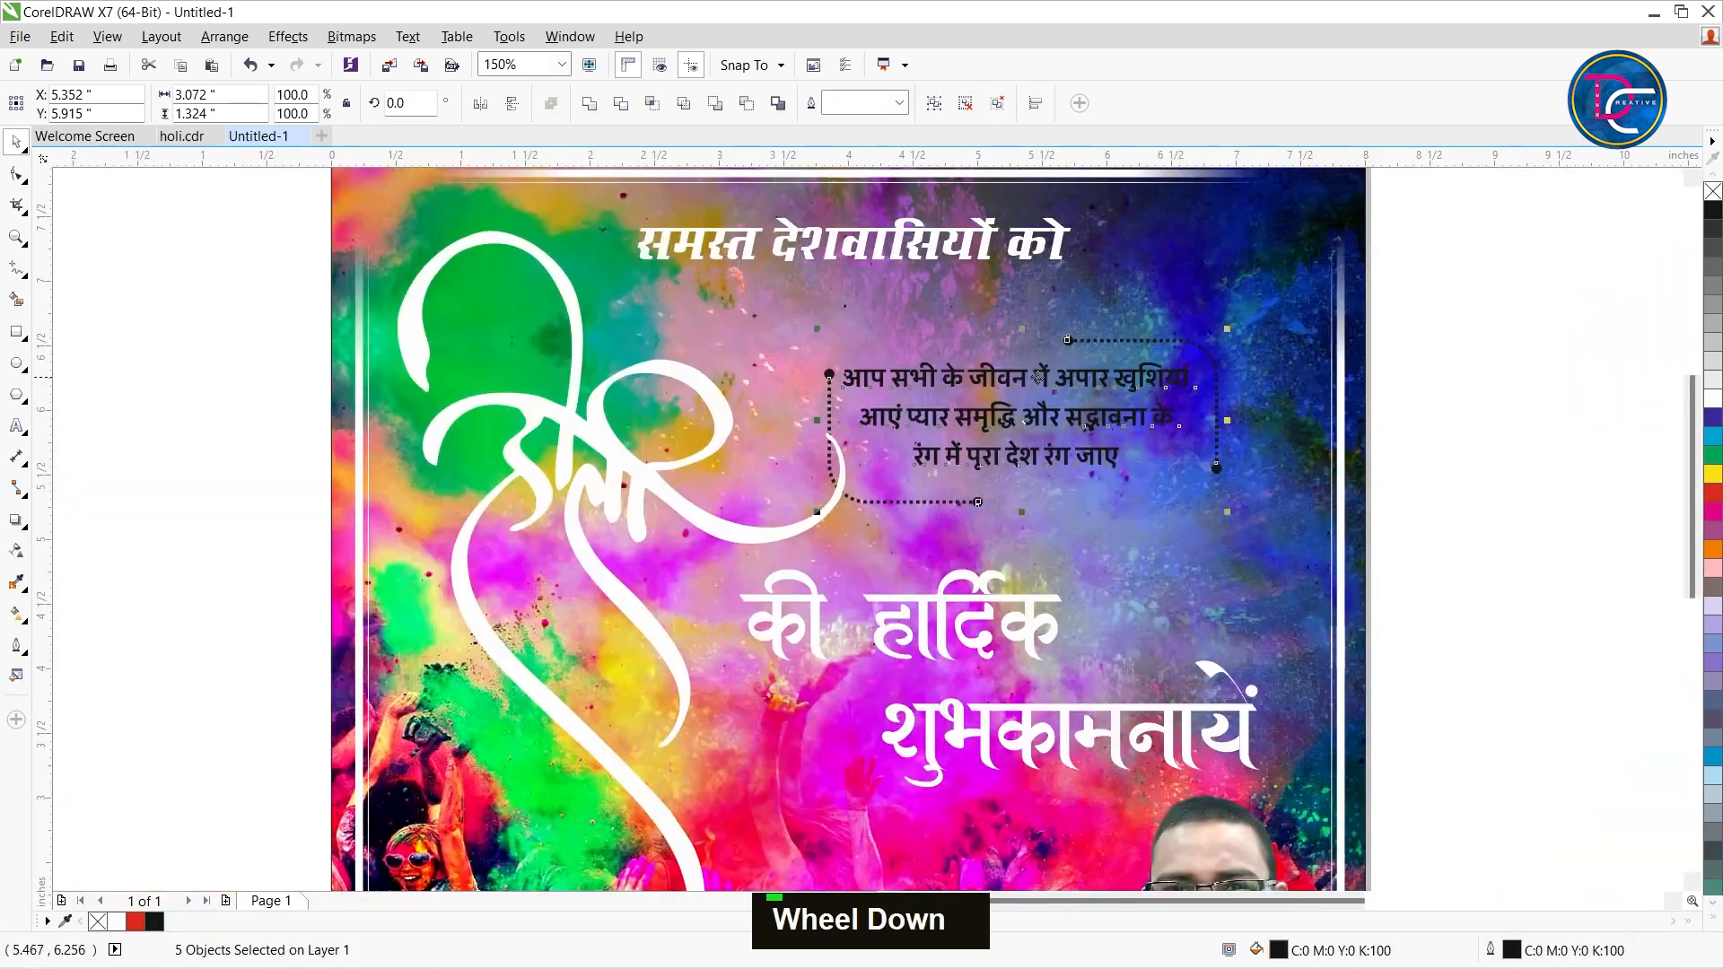
pyautogui.moveTo(1113, 350); pyautogui.dragTo(1093, 363)
pyautogui.moveTo(1273, 505); pyautogui.dragTo(1331, 531)
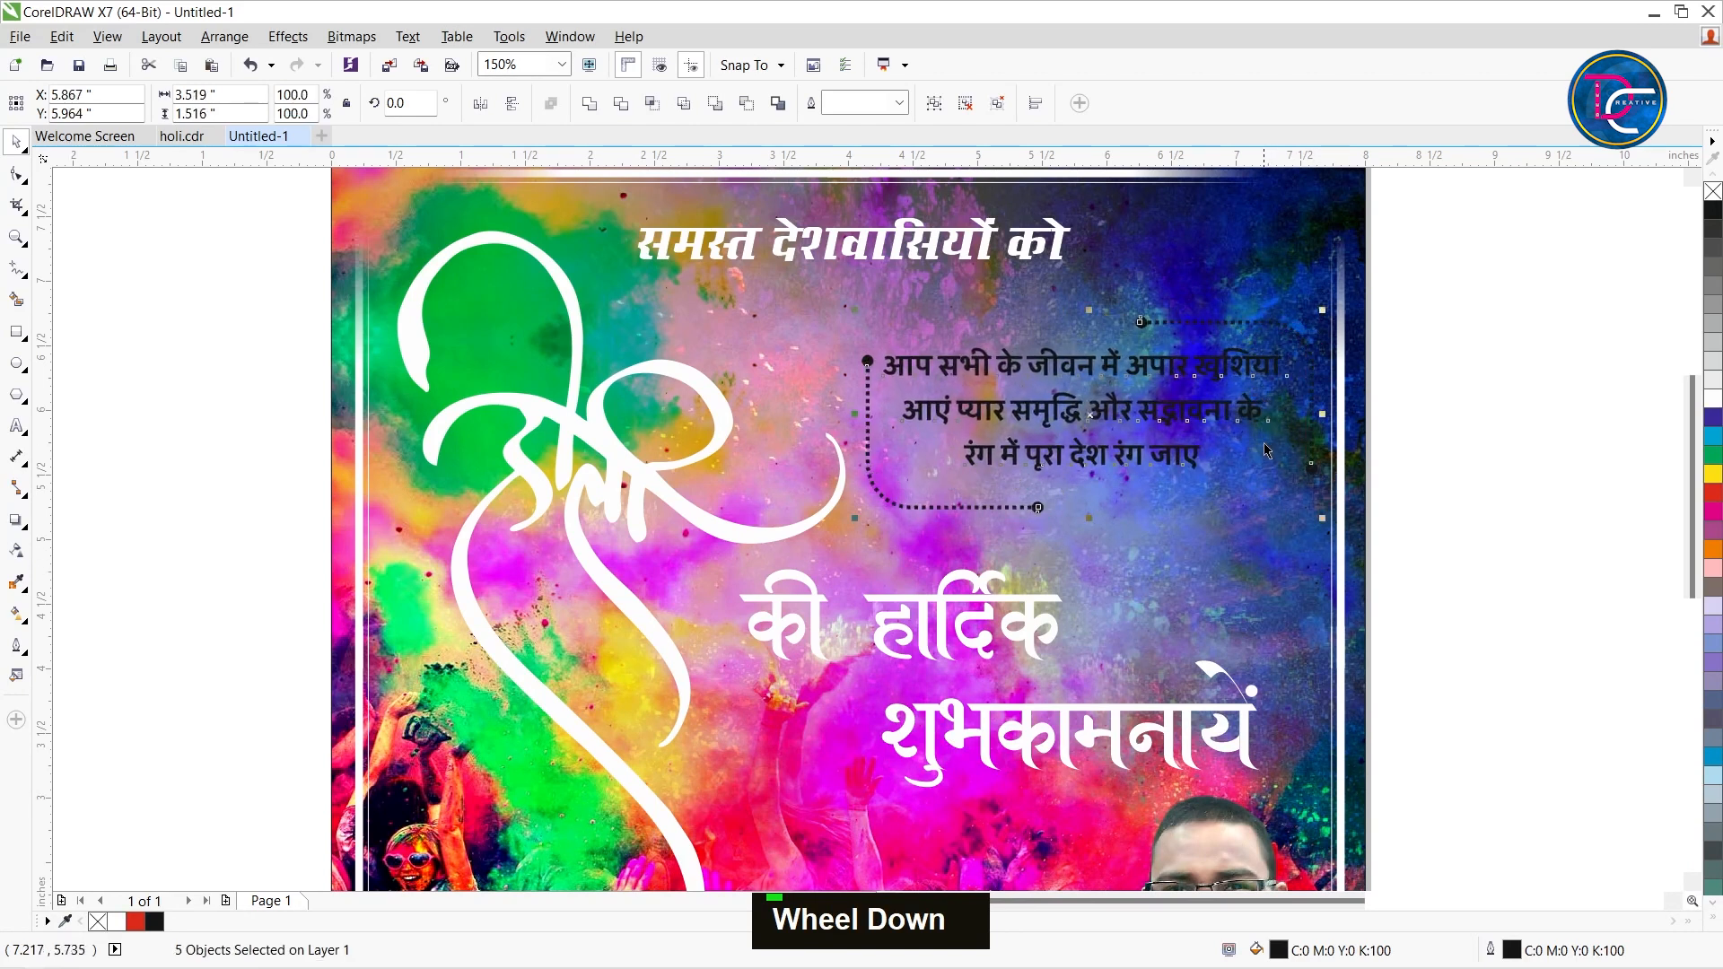
# - Set both the fill and the outline of the wish text and its dotted frame to white
pyautogui.click(1712, 548)
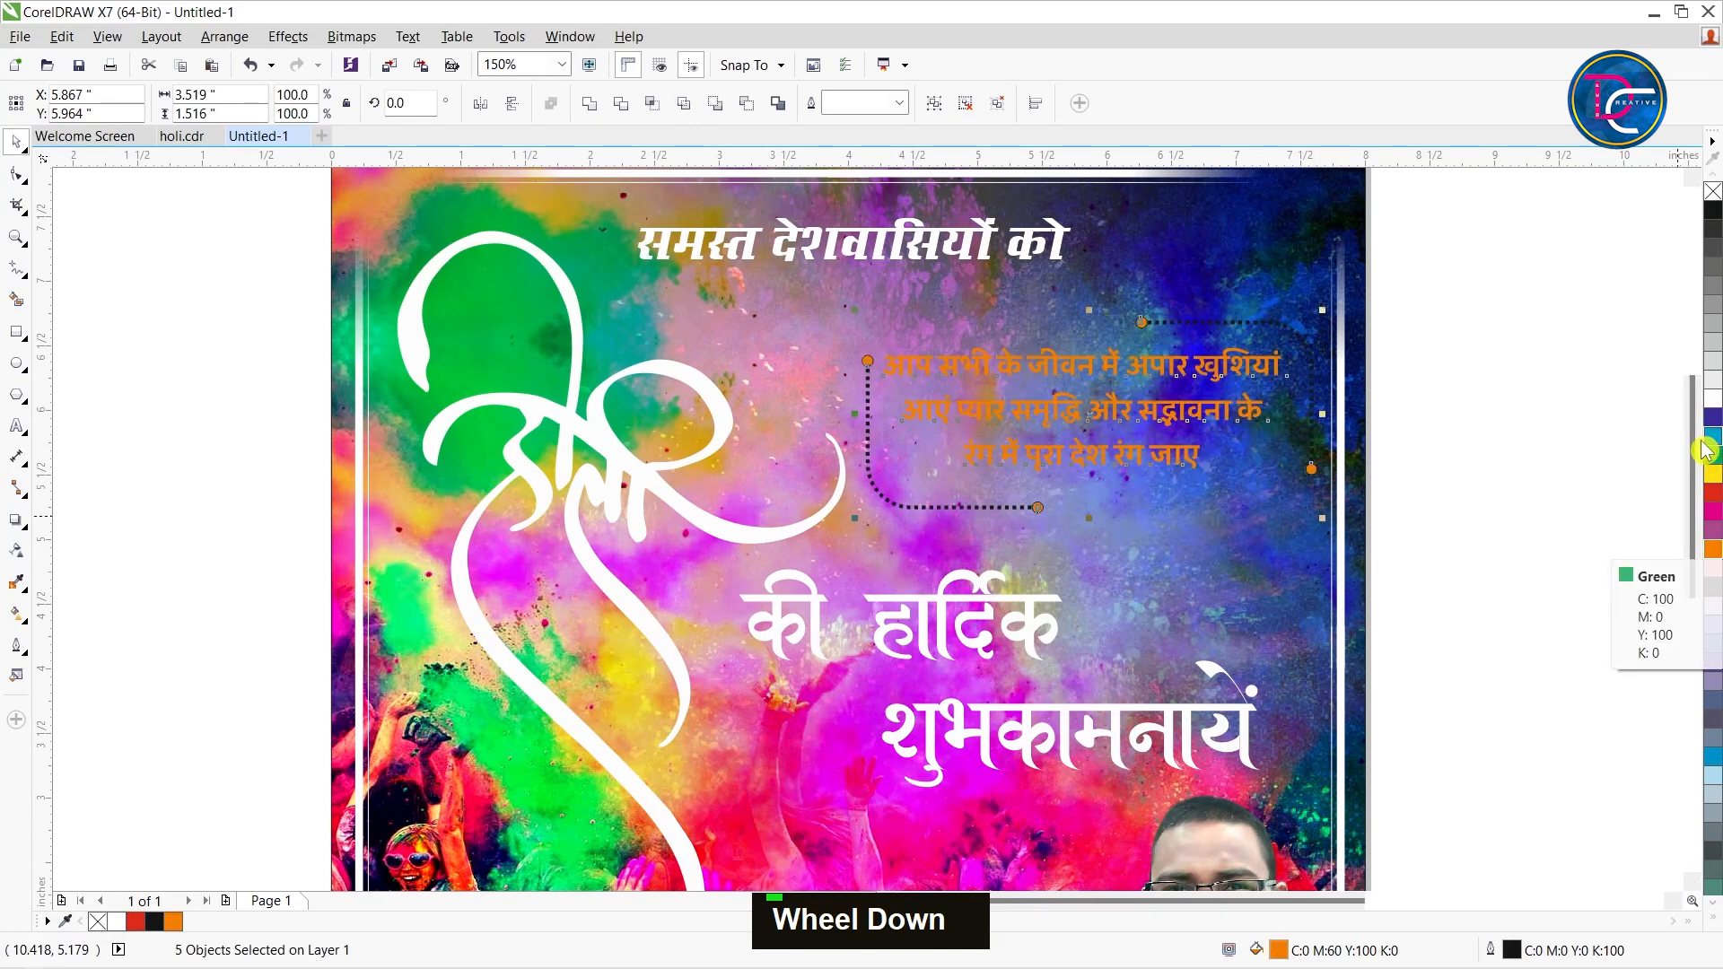
pyautogui.scroll(-2, 1711, 461)
pyautogui.rightClick(1713, 396)
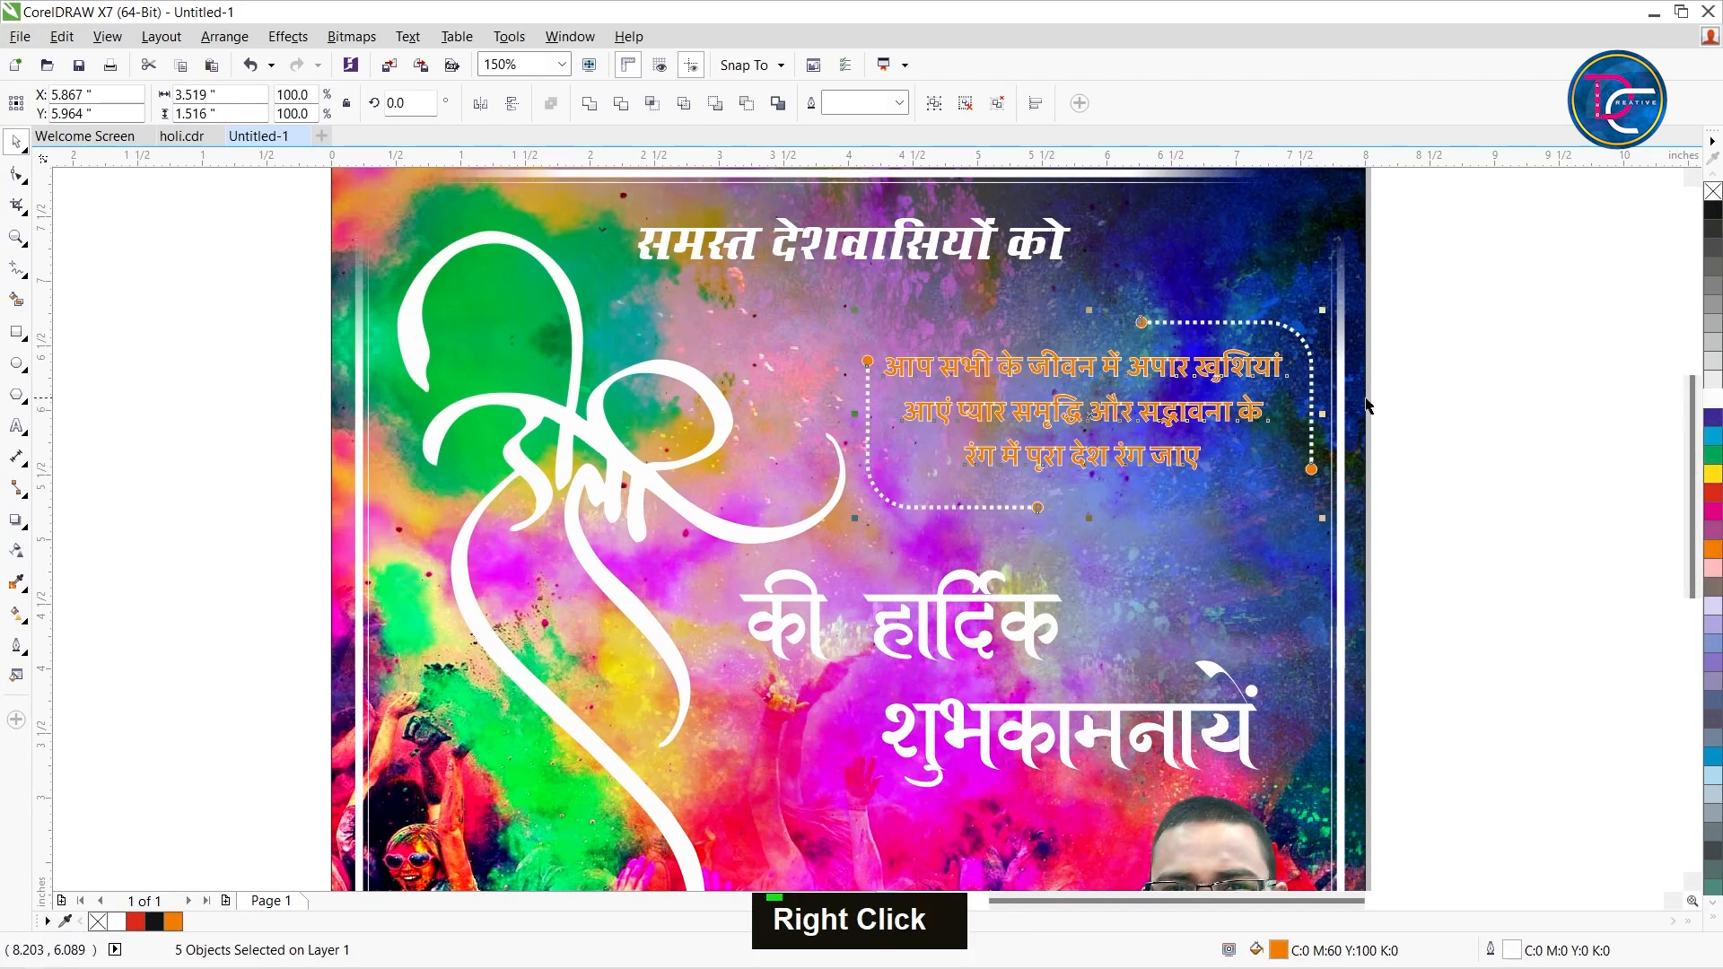
pyautogui.click(1713, 404)
# - Shift the wish text slightly right and down inside its dotted frame and fill it yellow without an outline
pyautogui.click(1250, 359)
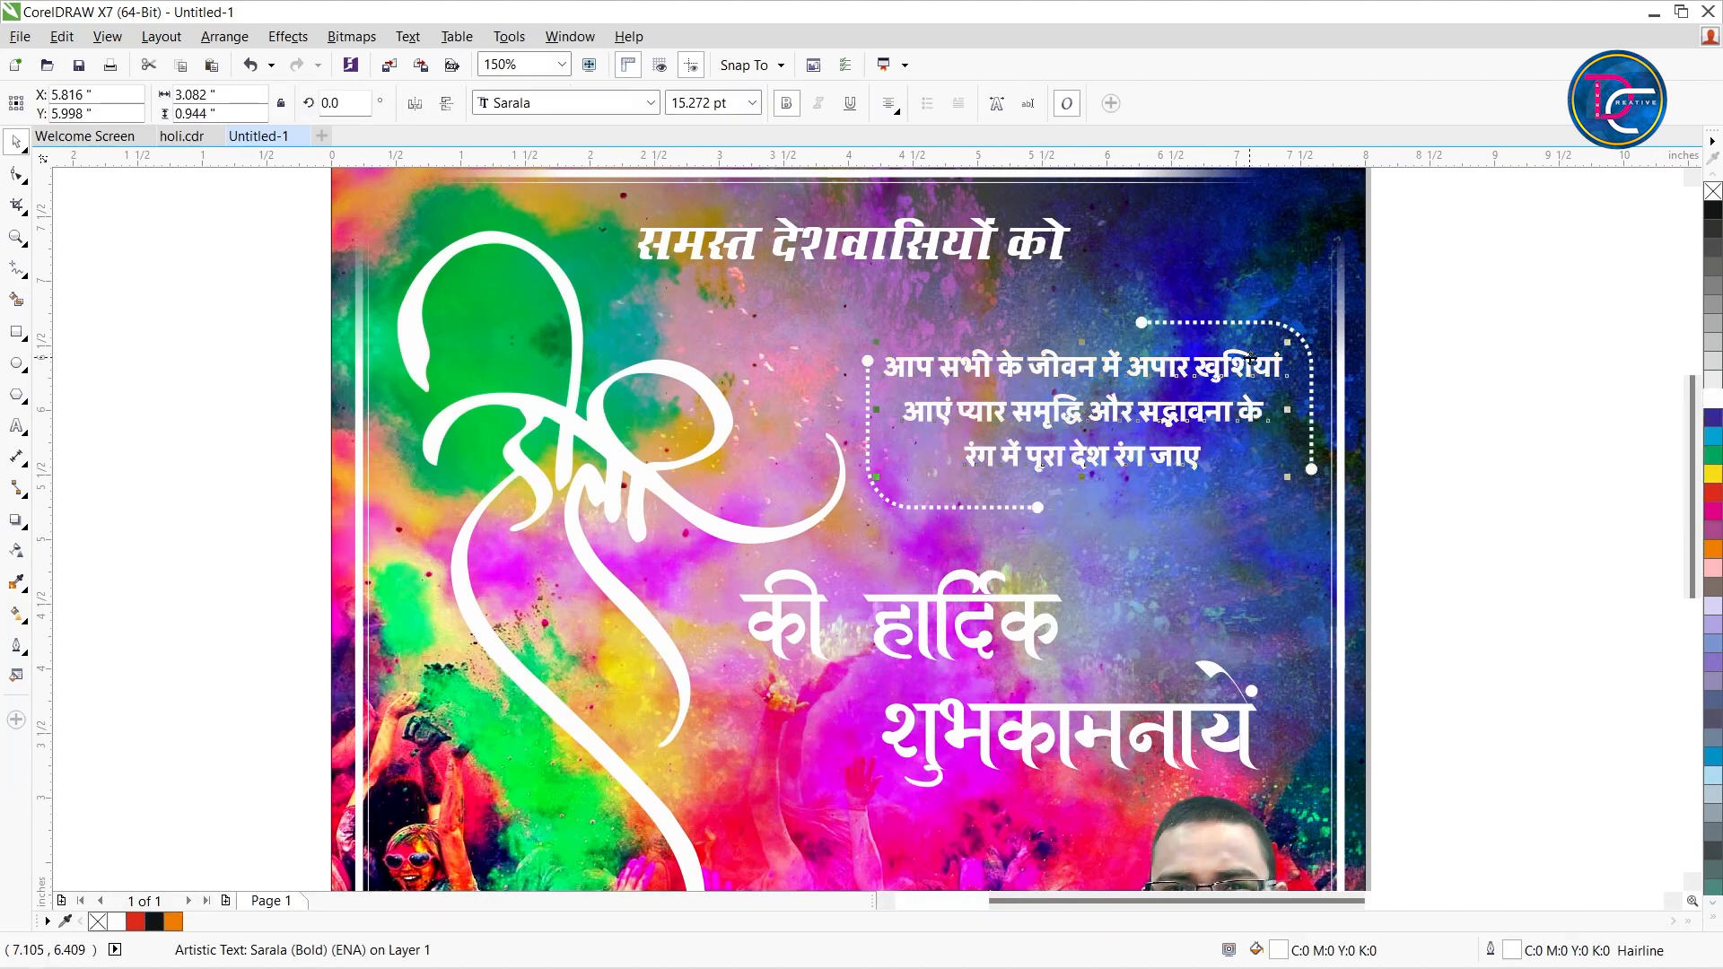
pyautogui.moveTo(1250, 359); pyautogui.dragTo(1258, 363)
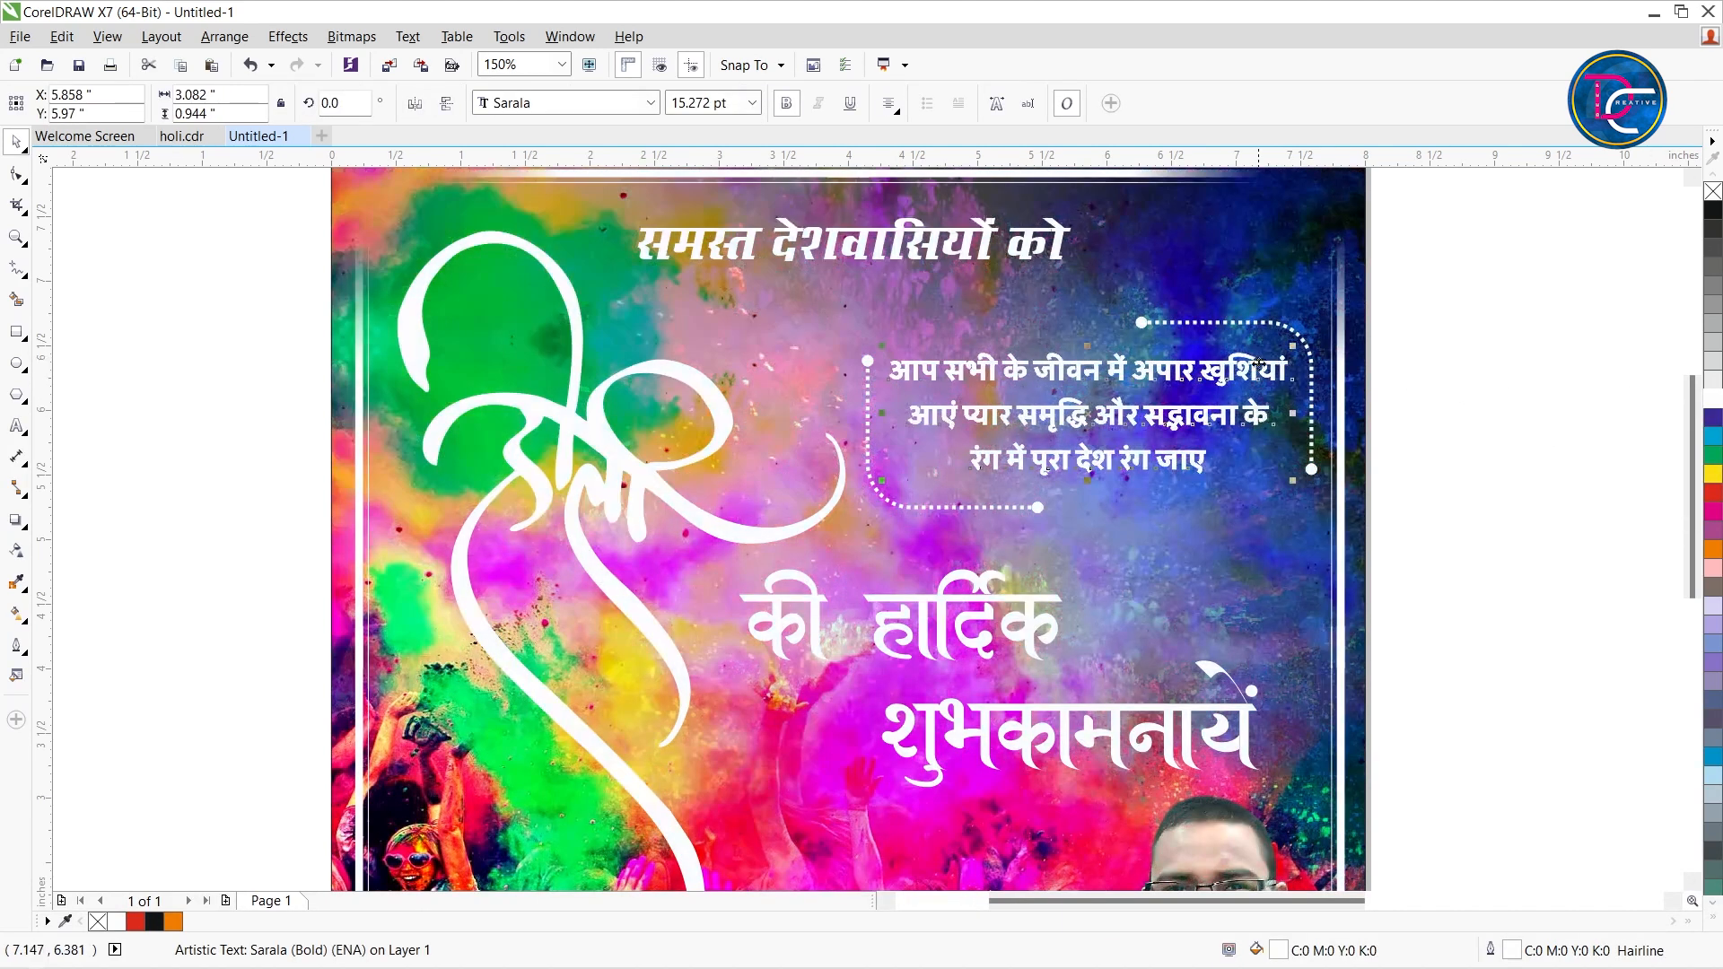
pyautogui.click(1712, 479)
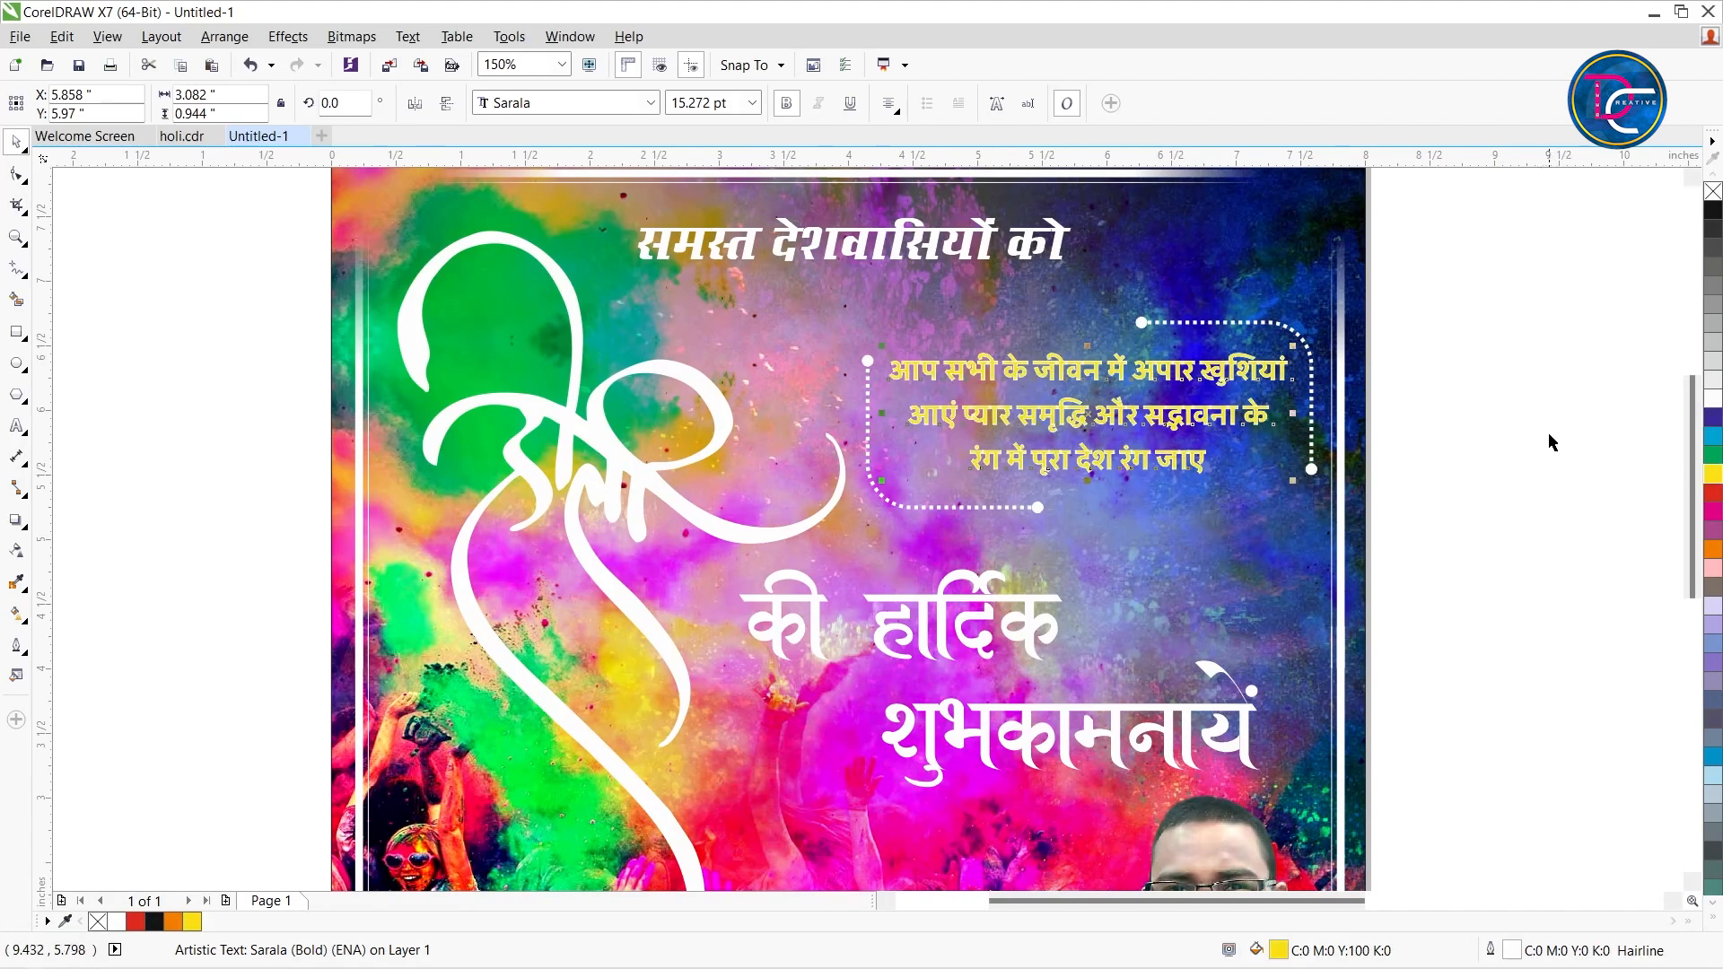
pyautogui.rightClick(1714, 217)
pyautogui.click(1241, 375)
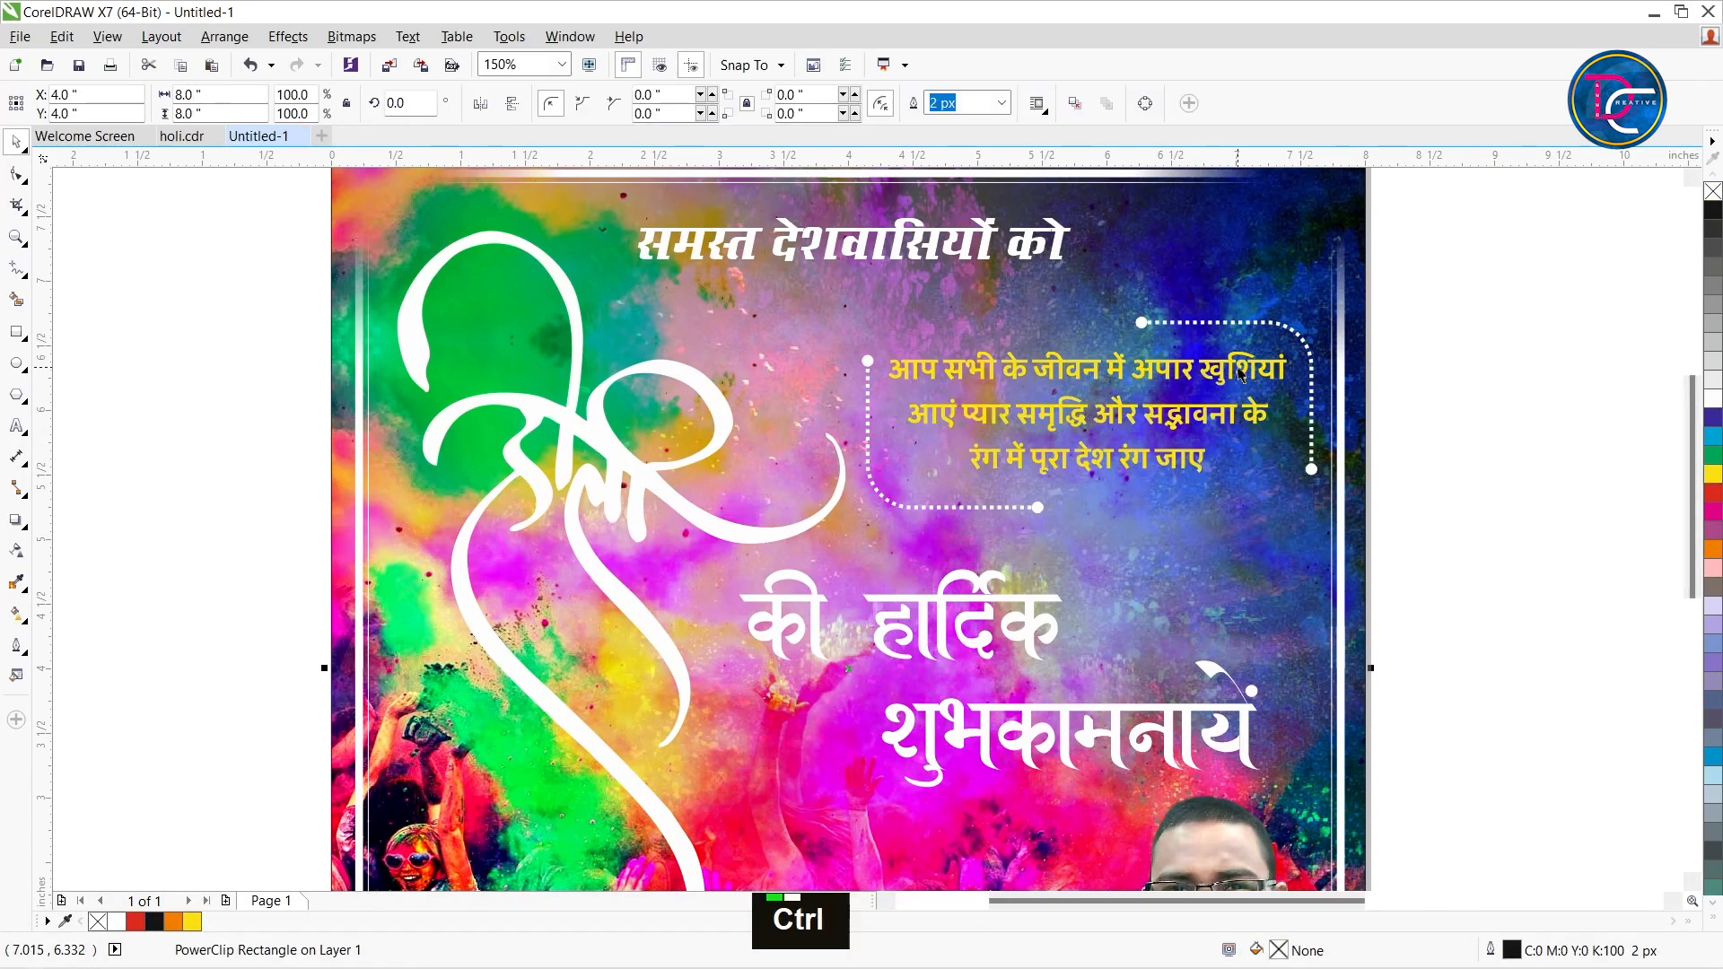
pyautogui.scroll(-2, 1438, 384)
pyautogui.scroll(2, 1435, 384)
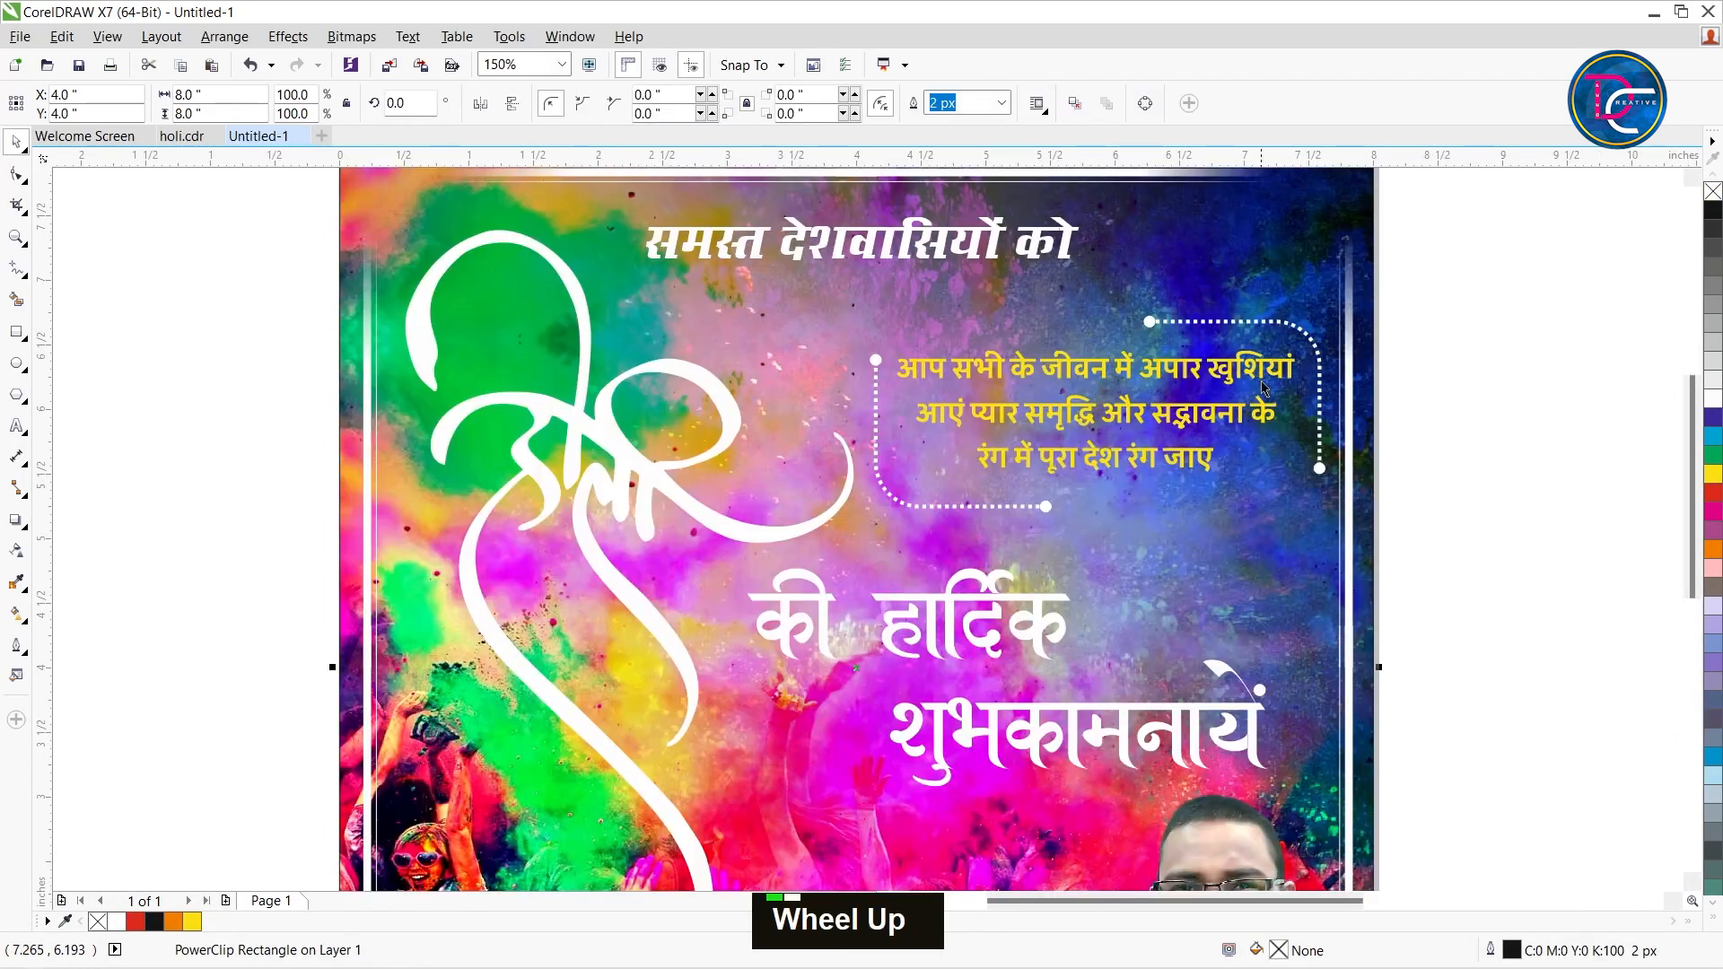
# - Color the upper-right dotted curve of the wish frame orange
pyautogui.keyDown('ctrl'); pyautogui.click(1265, 324); pyautogui.keyUp('ctrl')
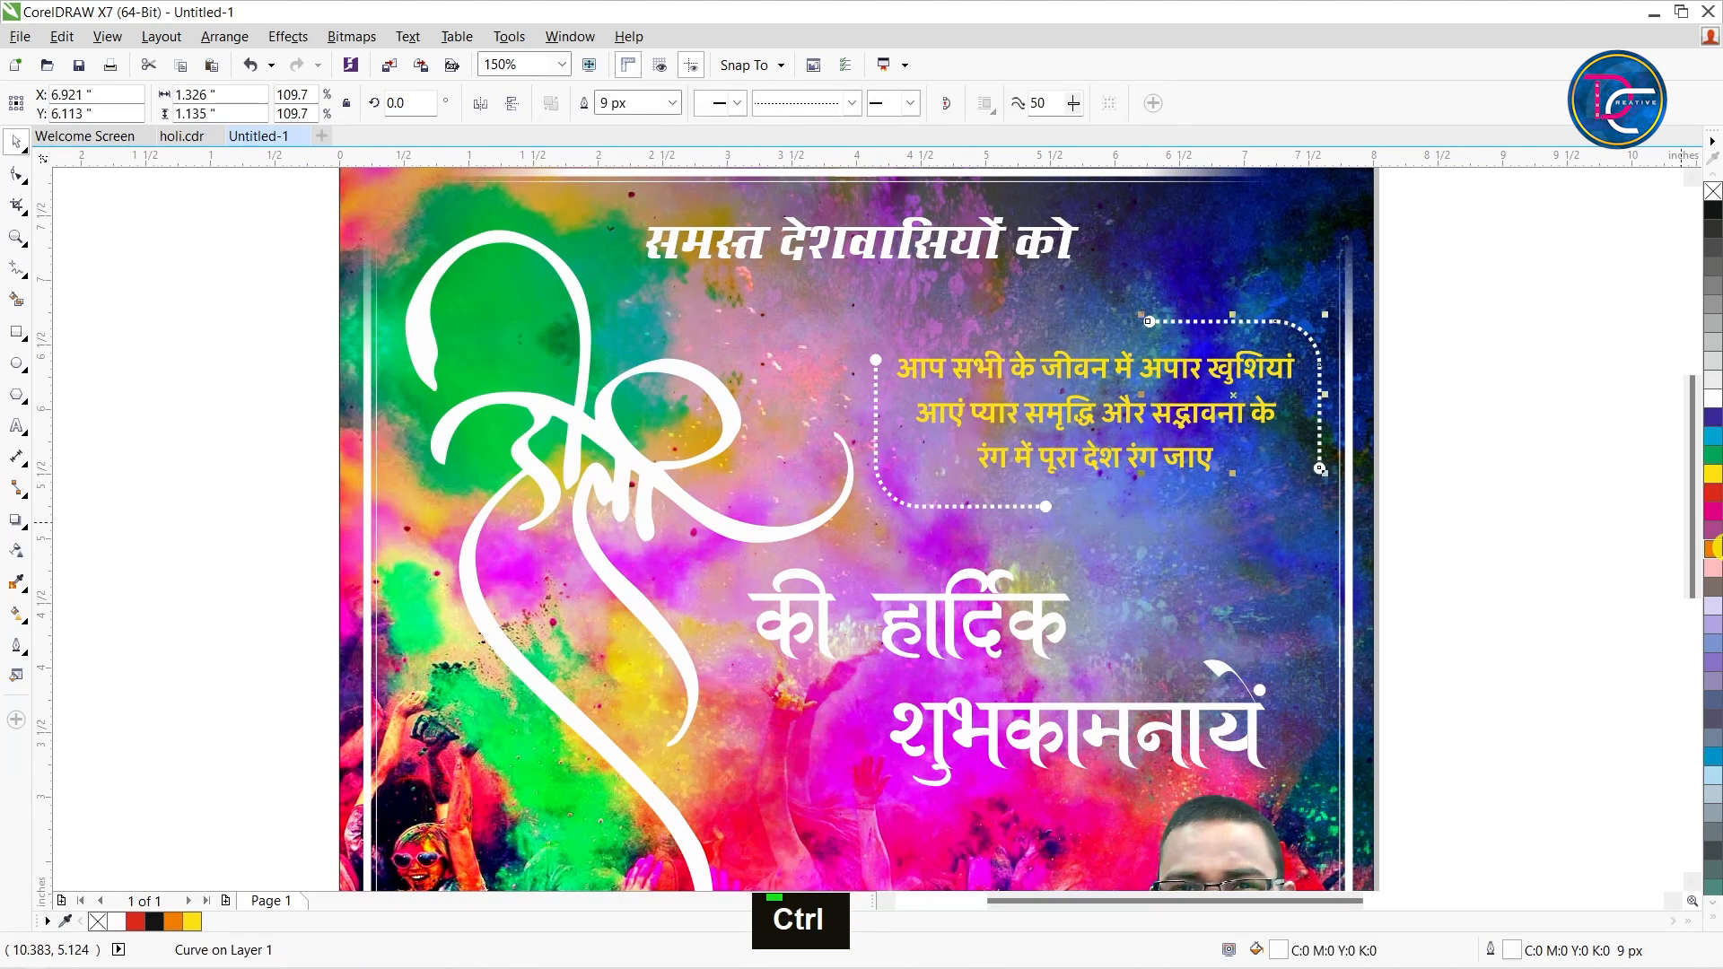
pyautogui.rightClick(1714, 549)
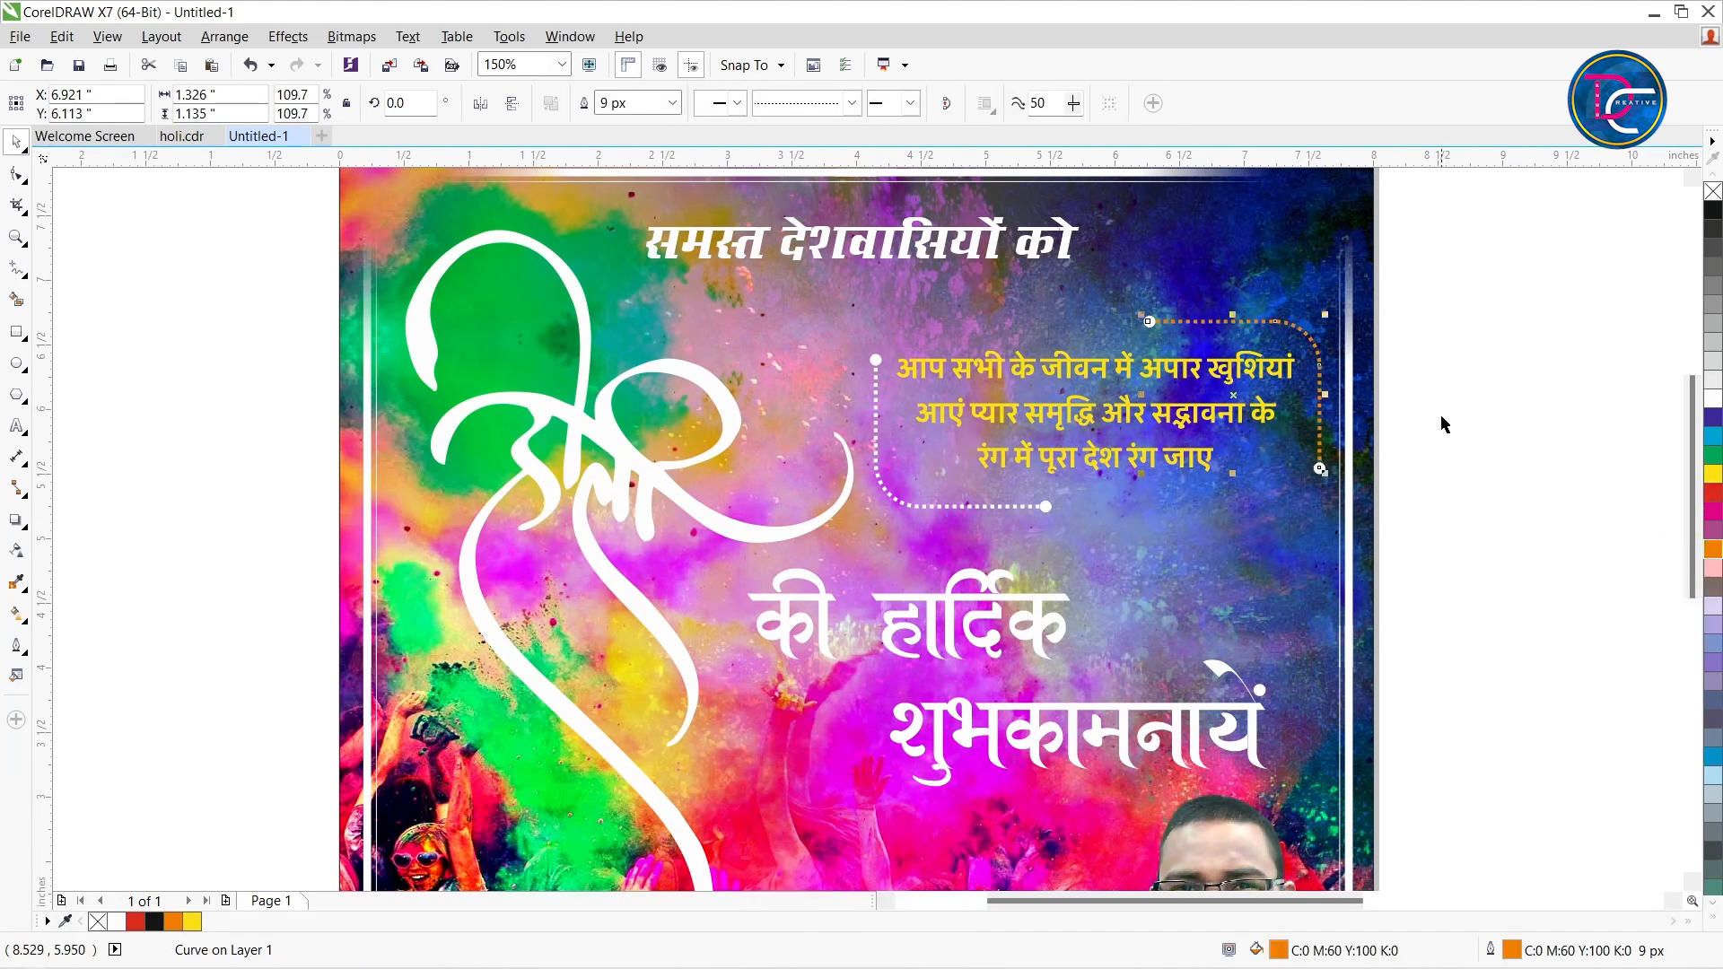
pyautogui.press('Escape')
# - Select the upper-right dotted curve together with its two end dots and set their fill and outline to cyan
pyautogui.scroll(3, 1150, 324)
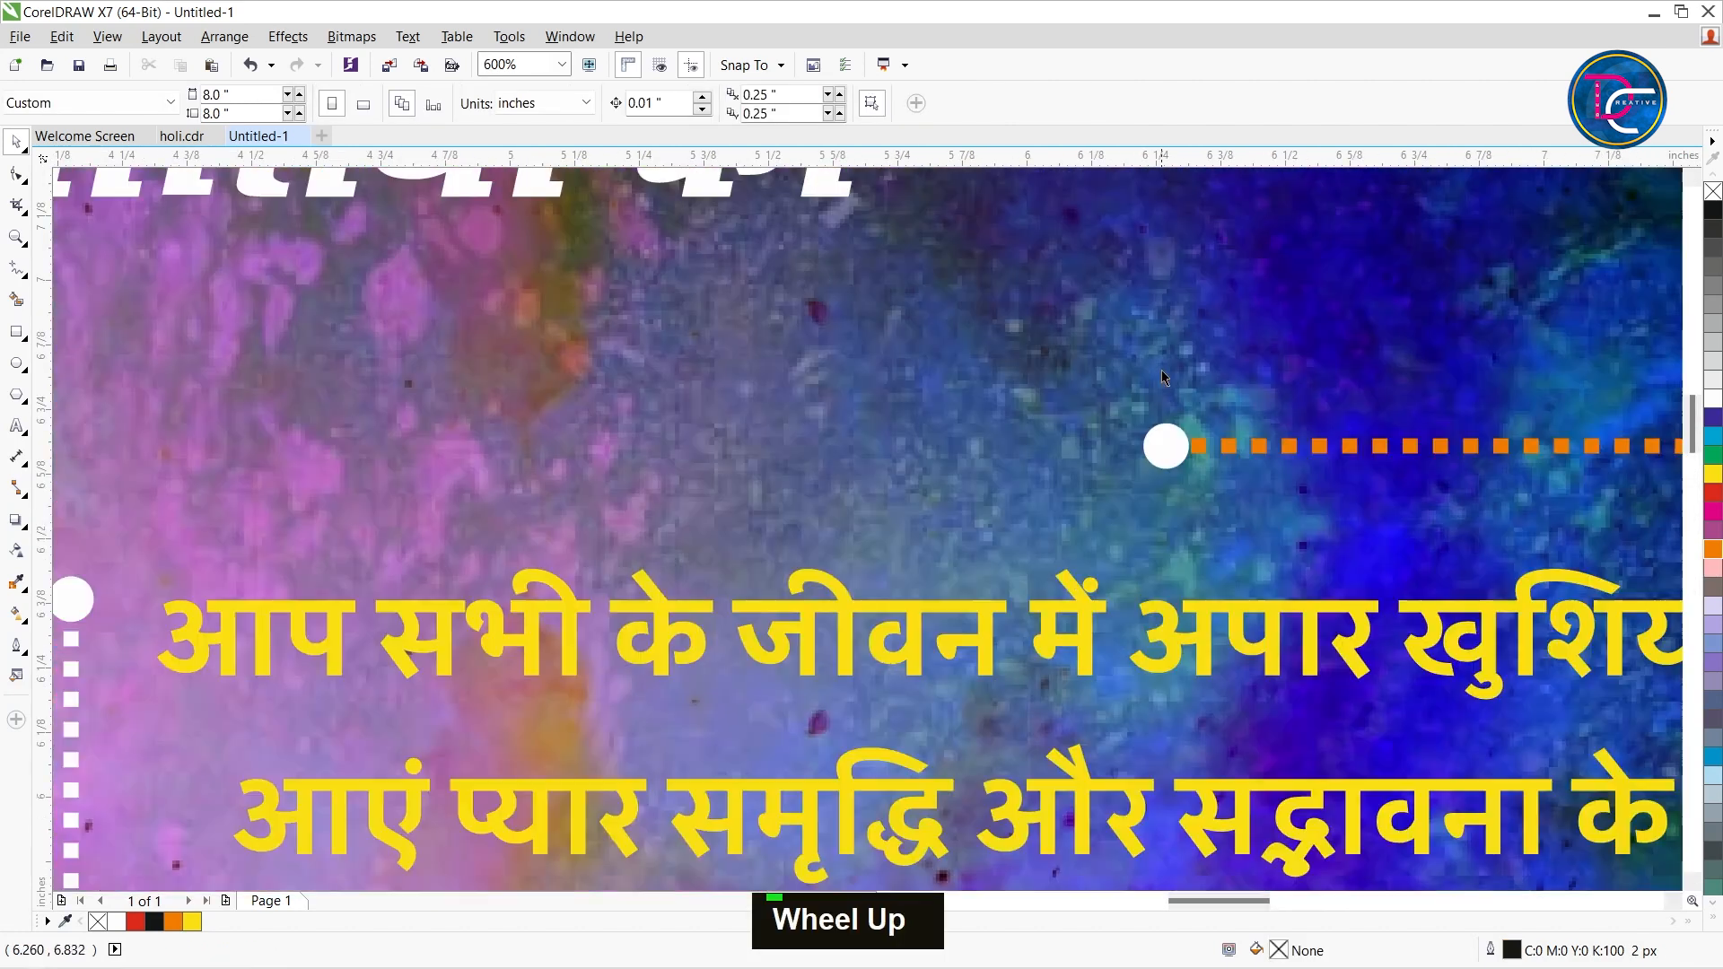
pyautogui.keyDown('ctrl'); pyautogui.click(1149, 324); pyautogui.keyUp('ctrl')
pyautogui.keyDown('ctrl'); pyautogui.click(1149, 324); pyautogui.keyUp('ctrl')
pyautogui.scroll(-5, 1254, 502)
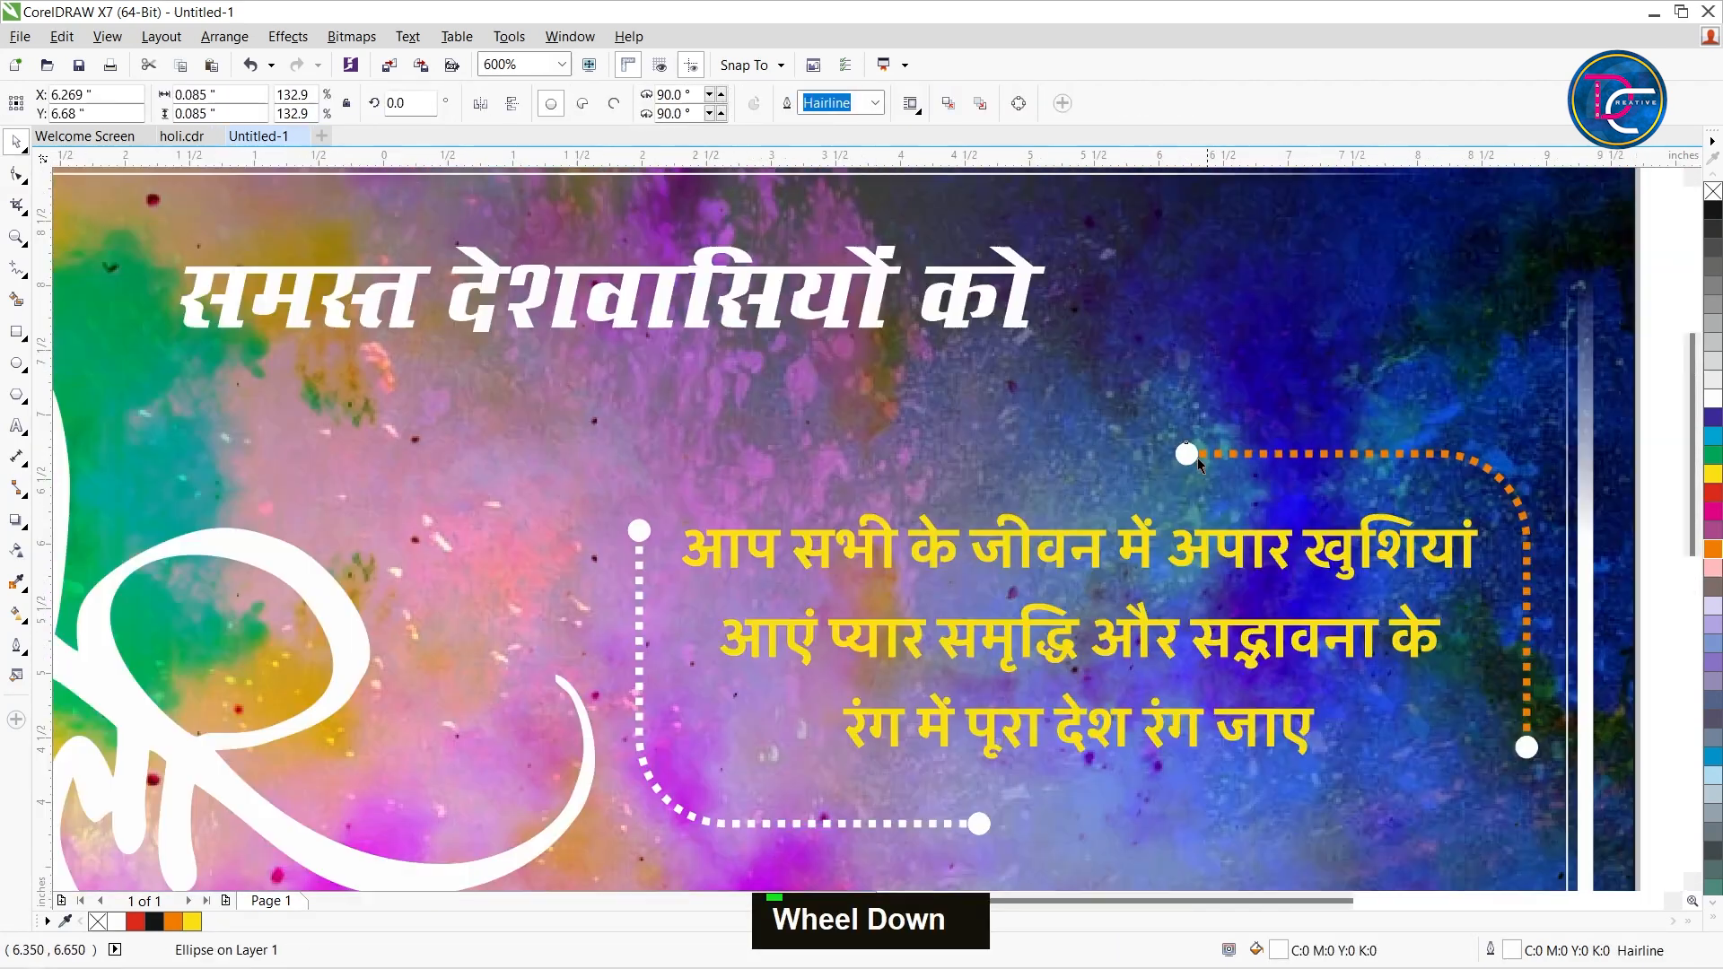
pyautogui.doubleClick(1364, 456)
pyautogui.moveTo(1165, 552); pyautogui.dragTo(1165, 553)
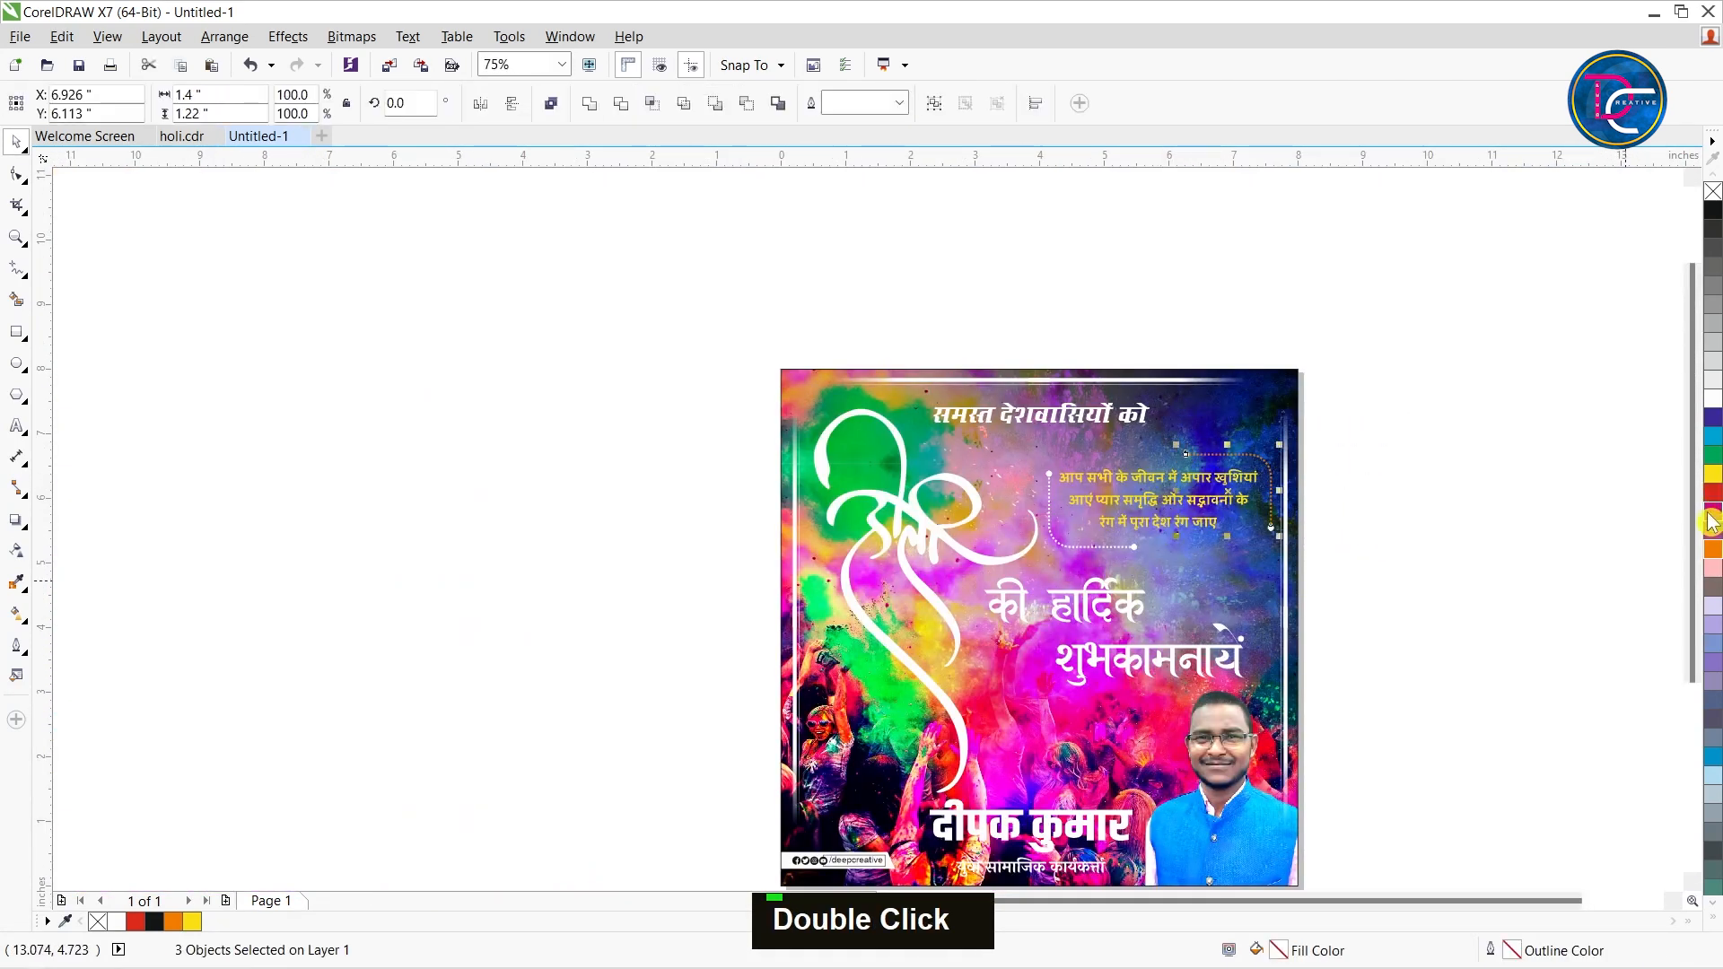
pyautogui.click(1713, 915)
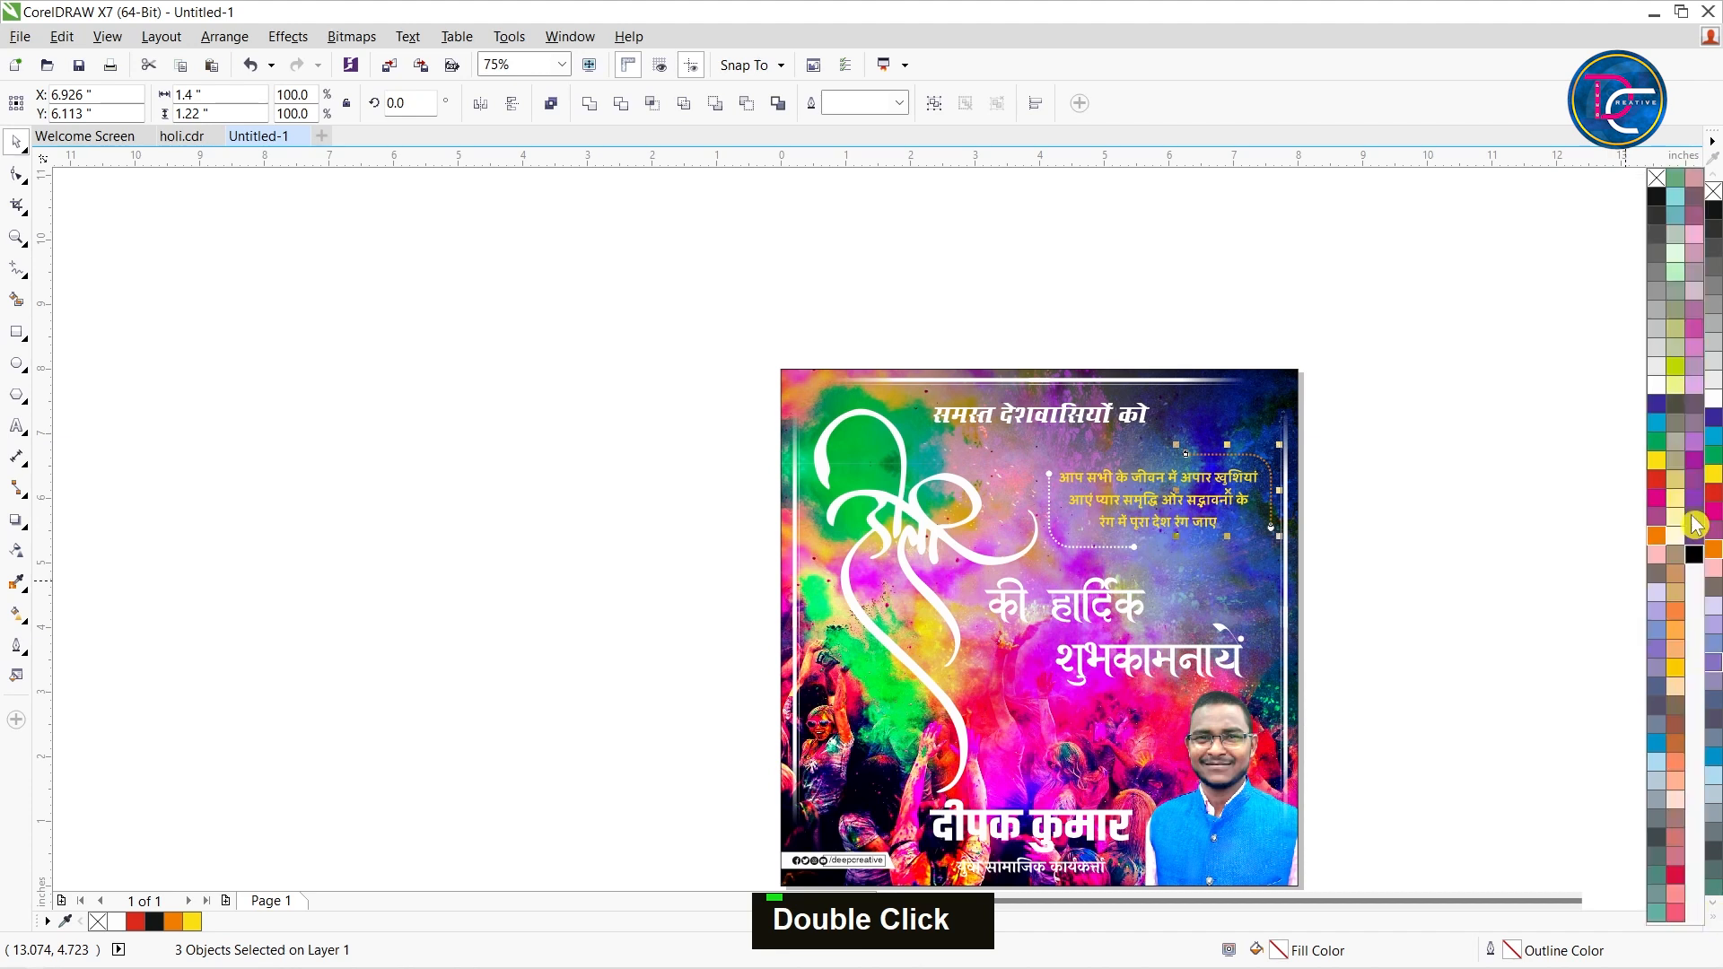
pyautogui.click(1710, 435)
pyautogui.rightClick(1709, 435)
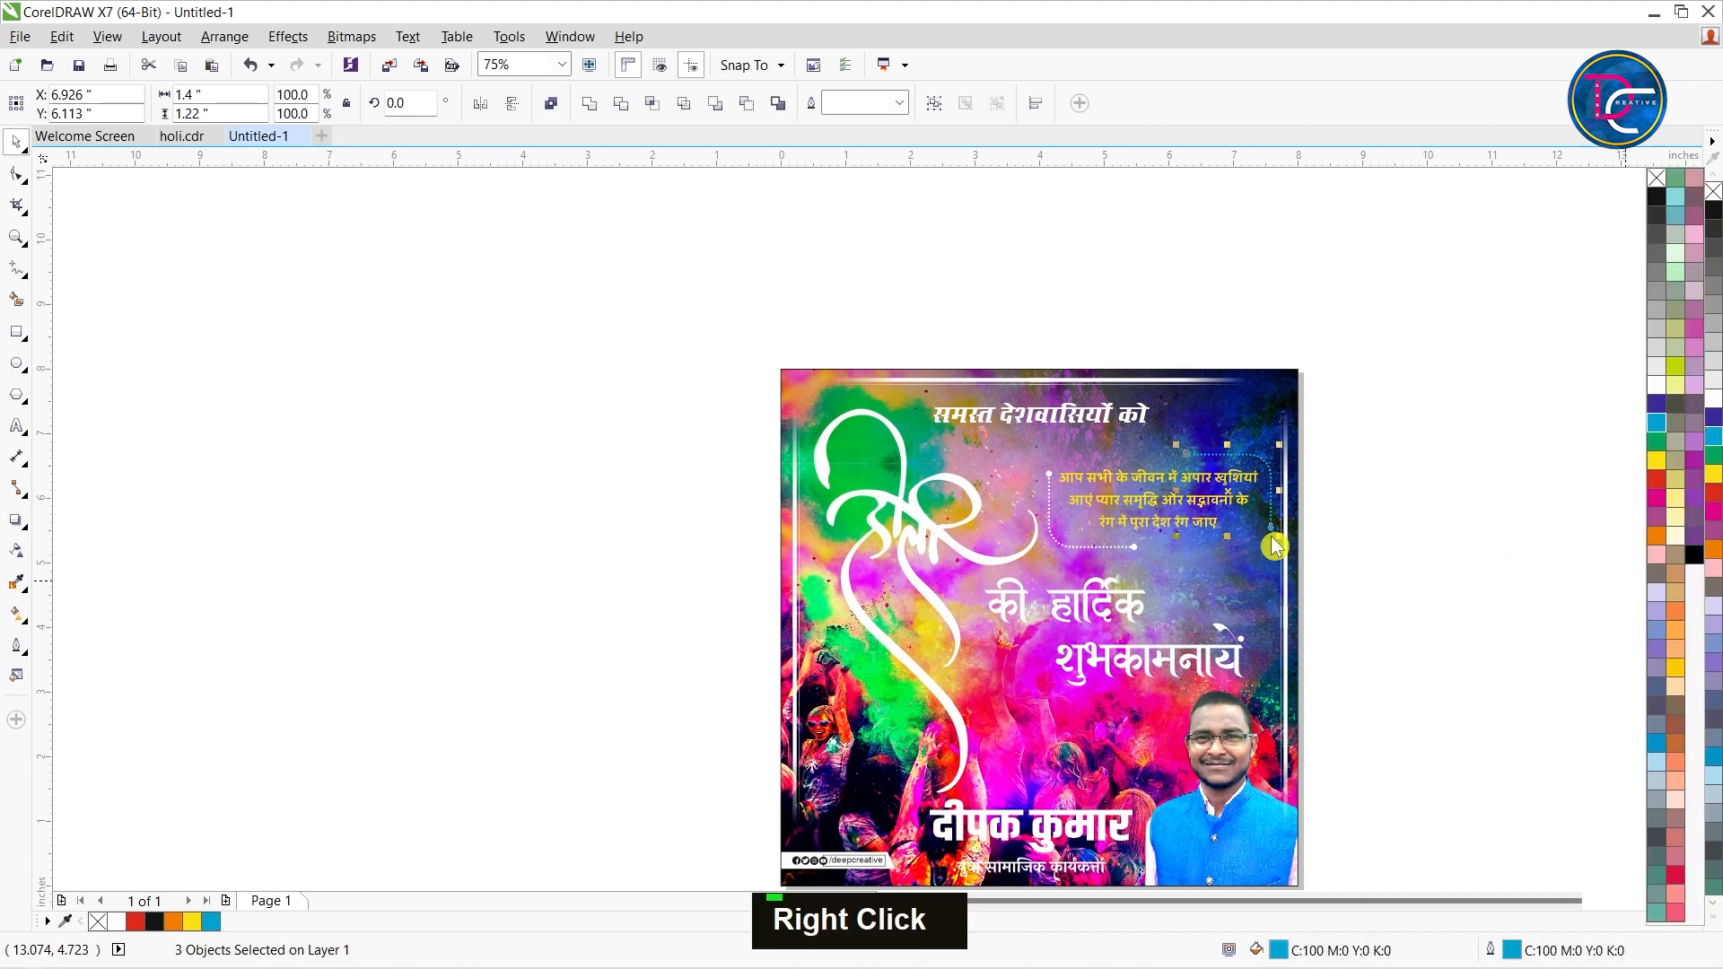
# - Recolor the upper-right dotted curve and its end dots with RGB green #00FF00 for both fill and outline
pyautogui.scroll(2, 1309, 526)
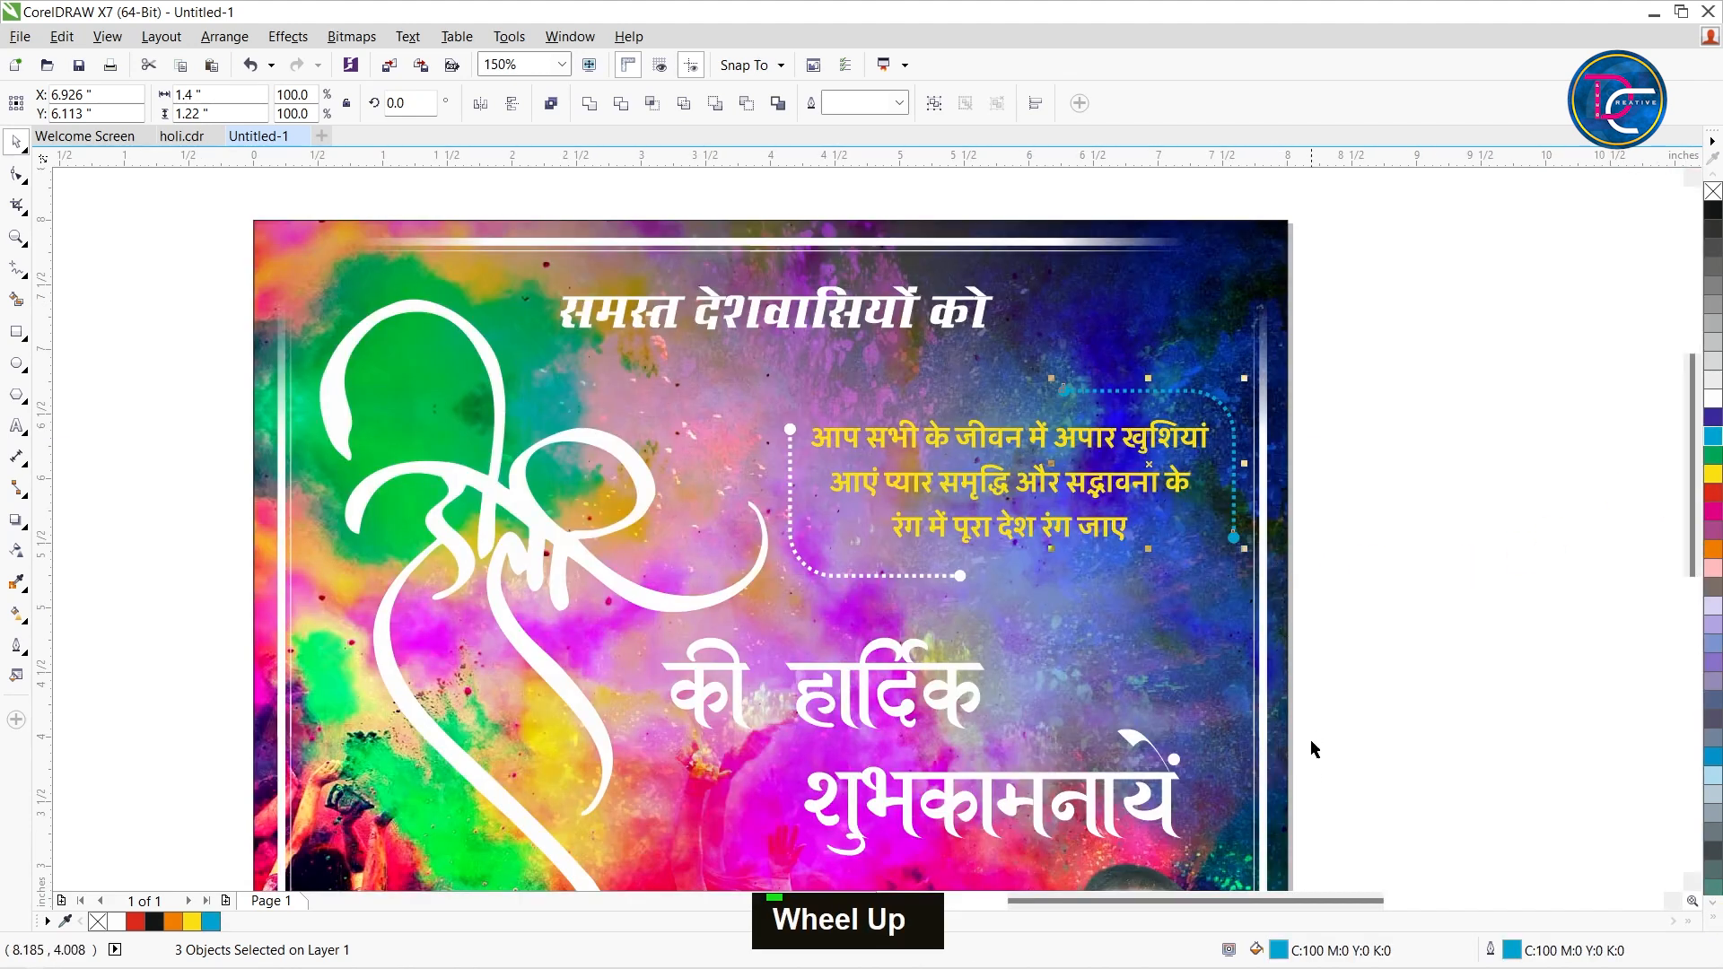
pyautogui.doubleClick(1282, 952)
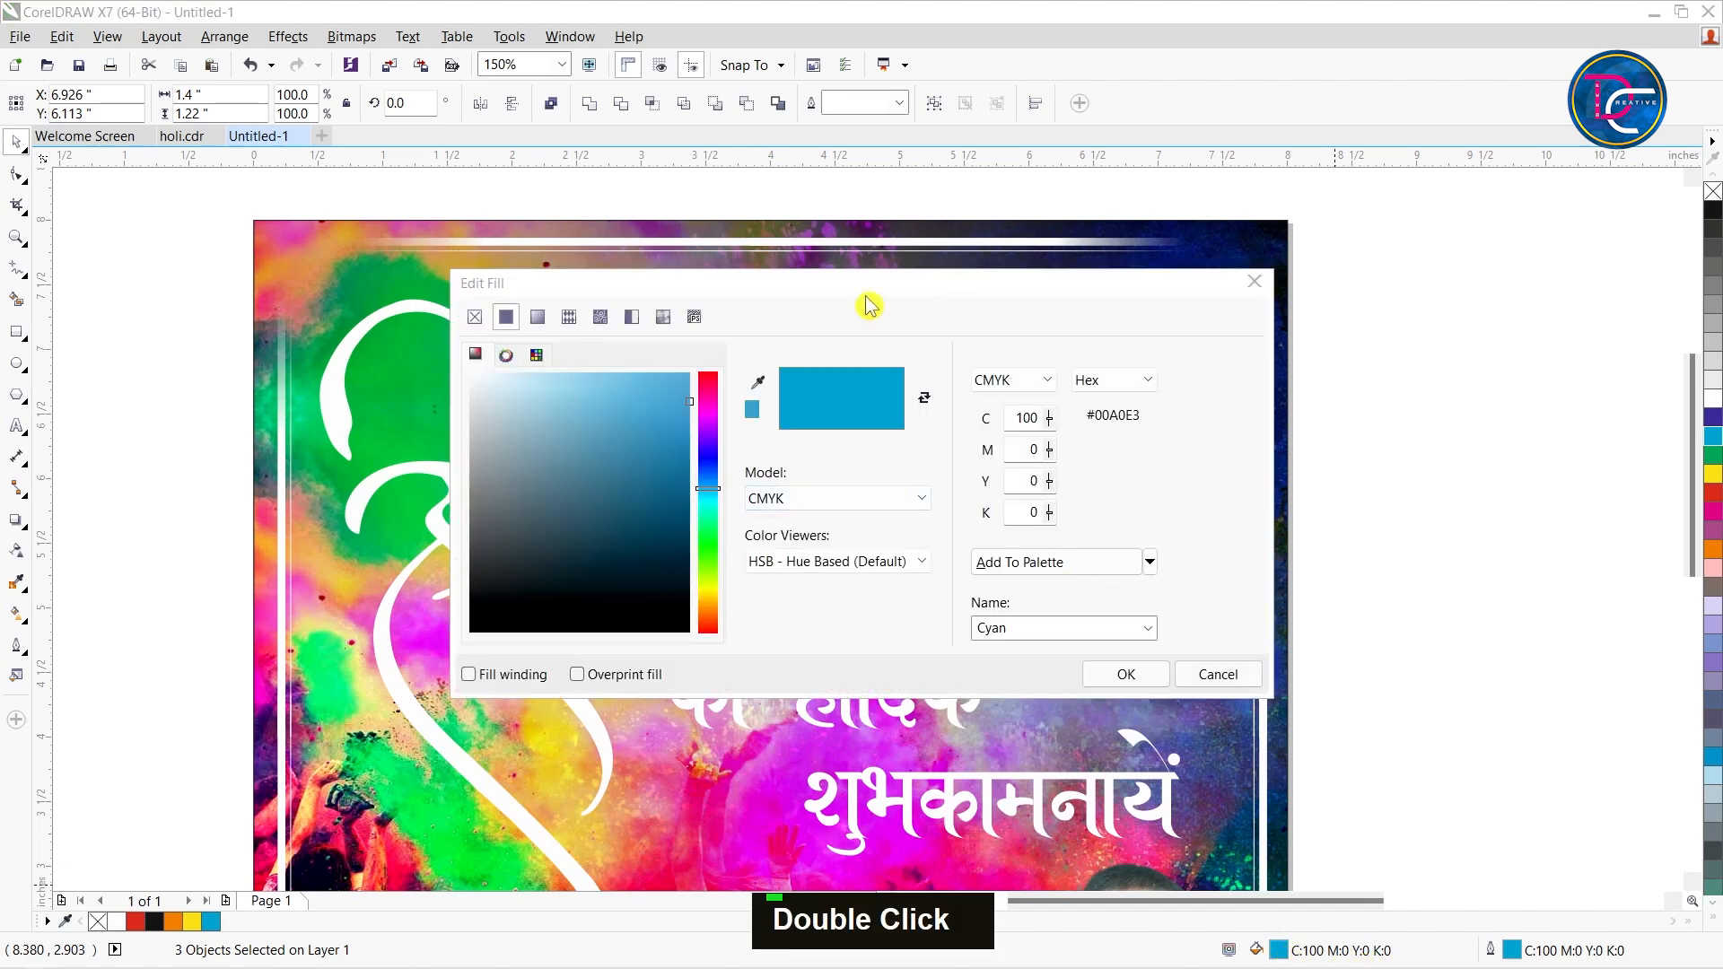
pyautogui.moveTo(873, 293); pyautogui.dragTo(462, 279)
pyautogui.click(636, 366)
pyautogui.click(578, 418)
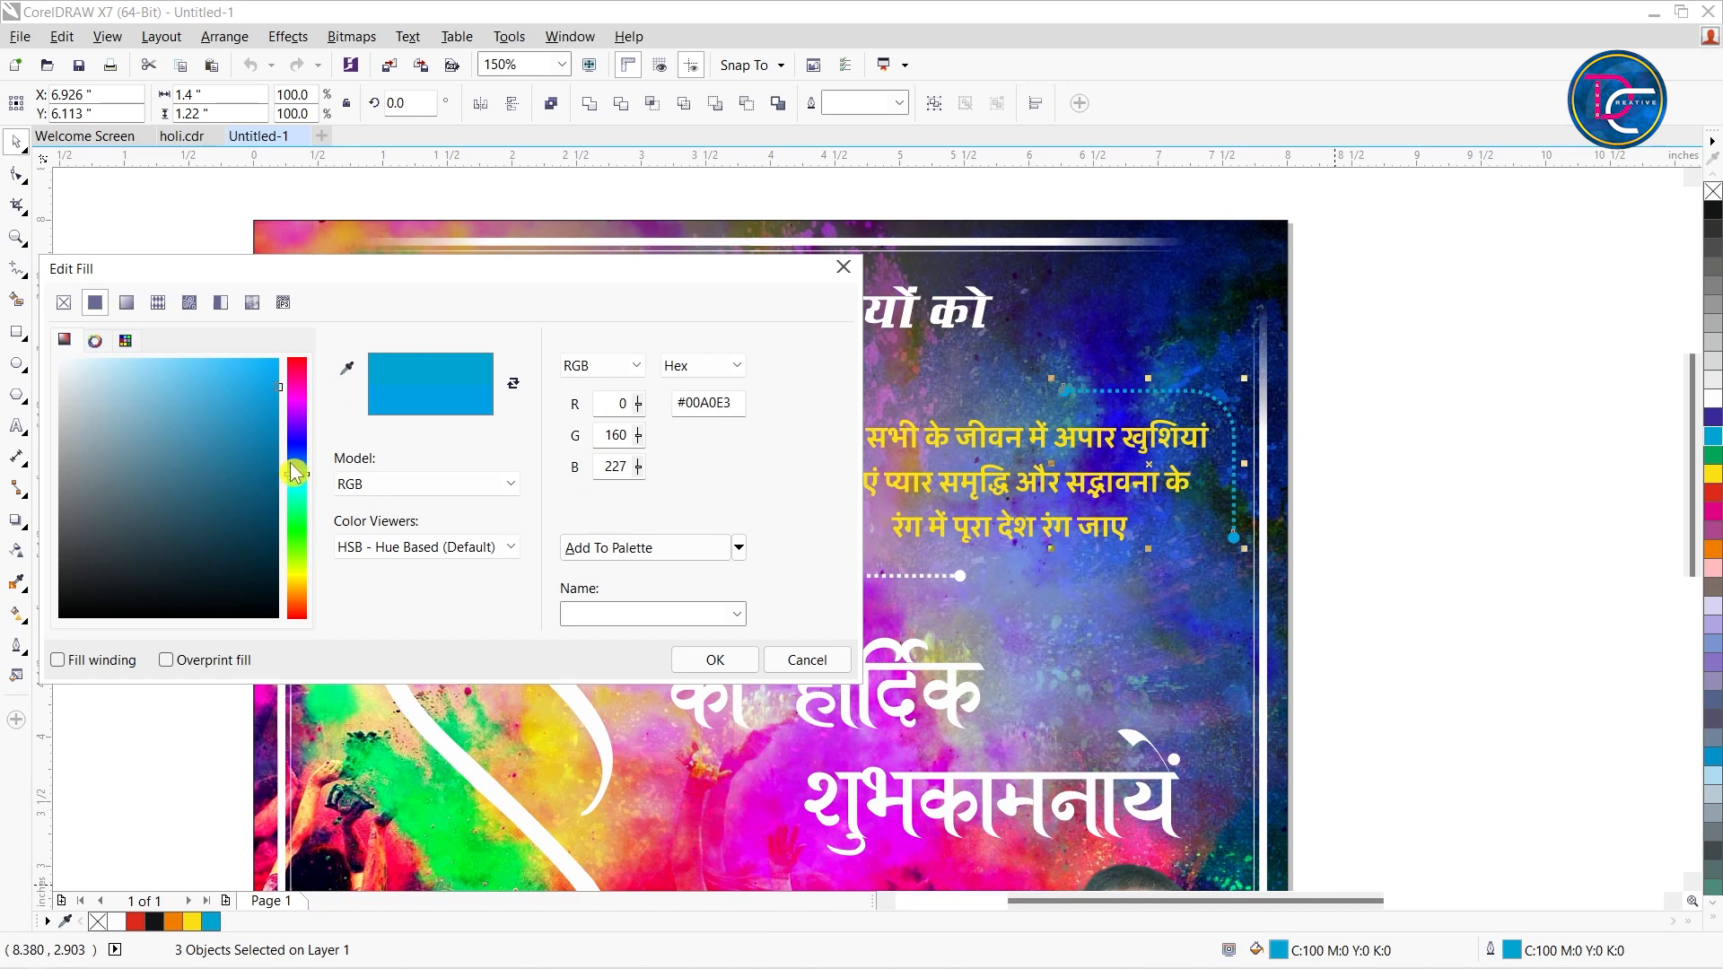
pyautogui.moveTo(292, 468); pyautogui.dragTo(301, 538)
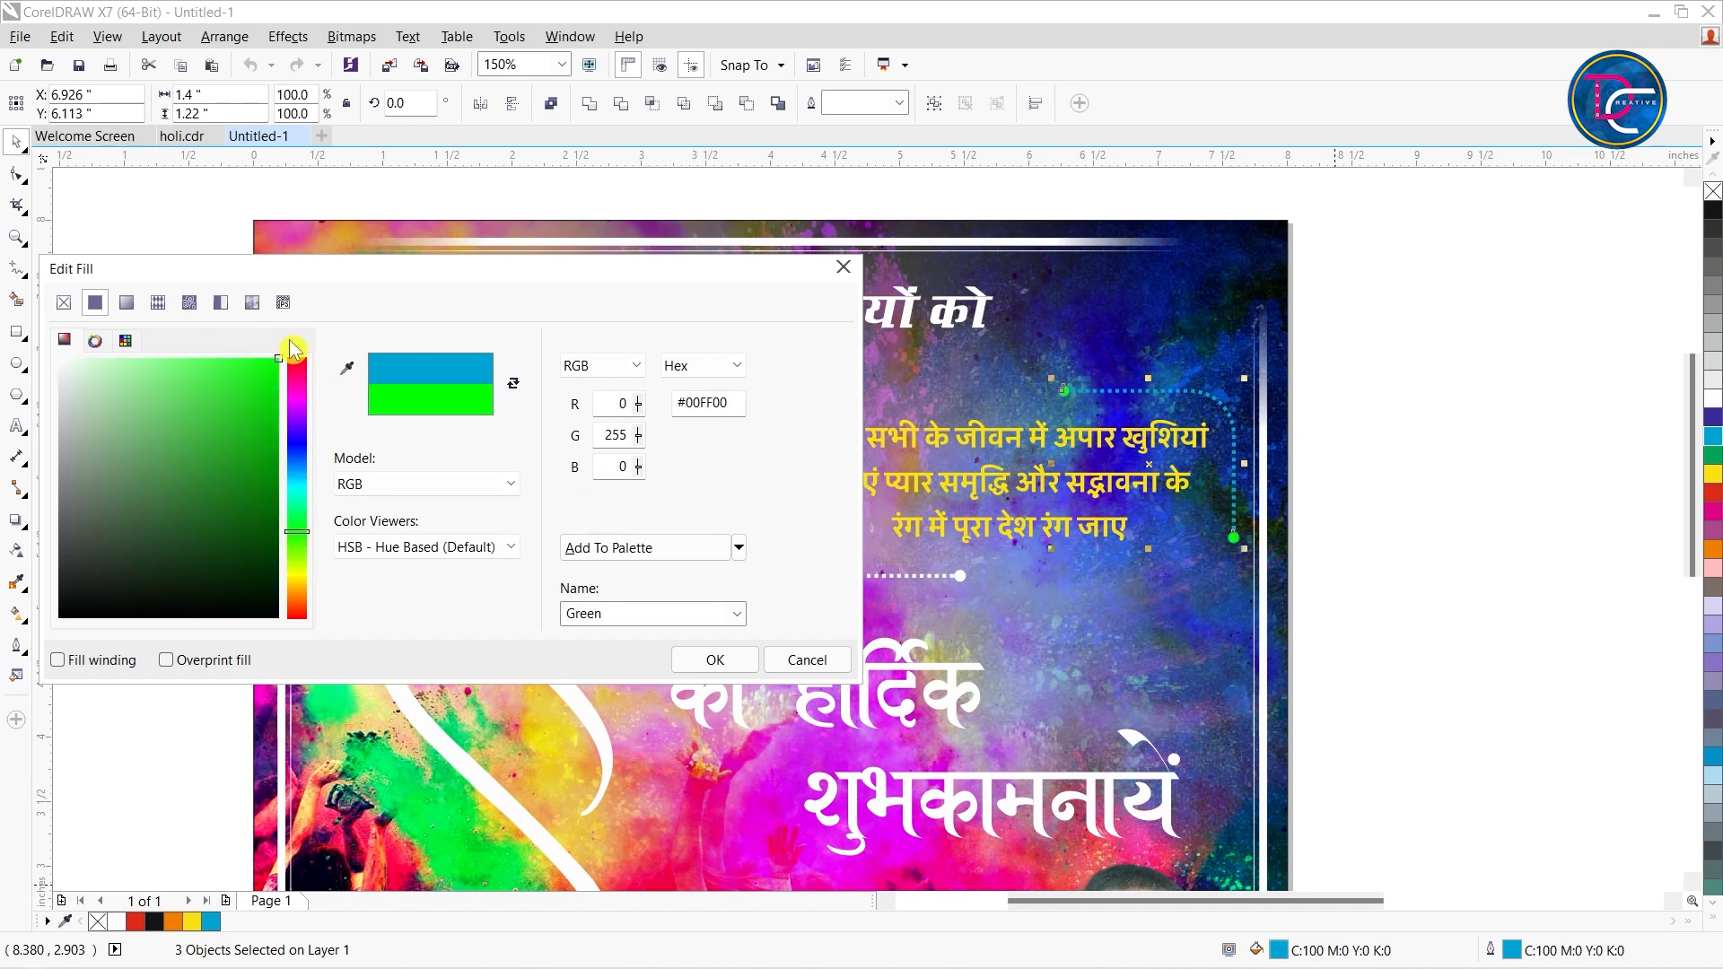
pyautogui.click(715, 662)
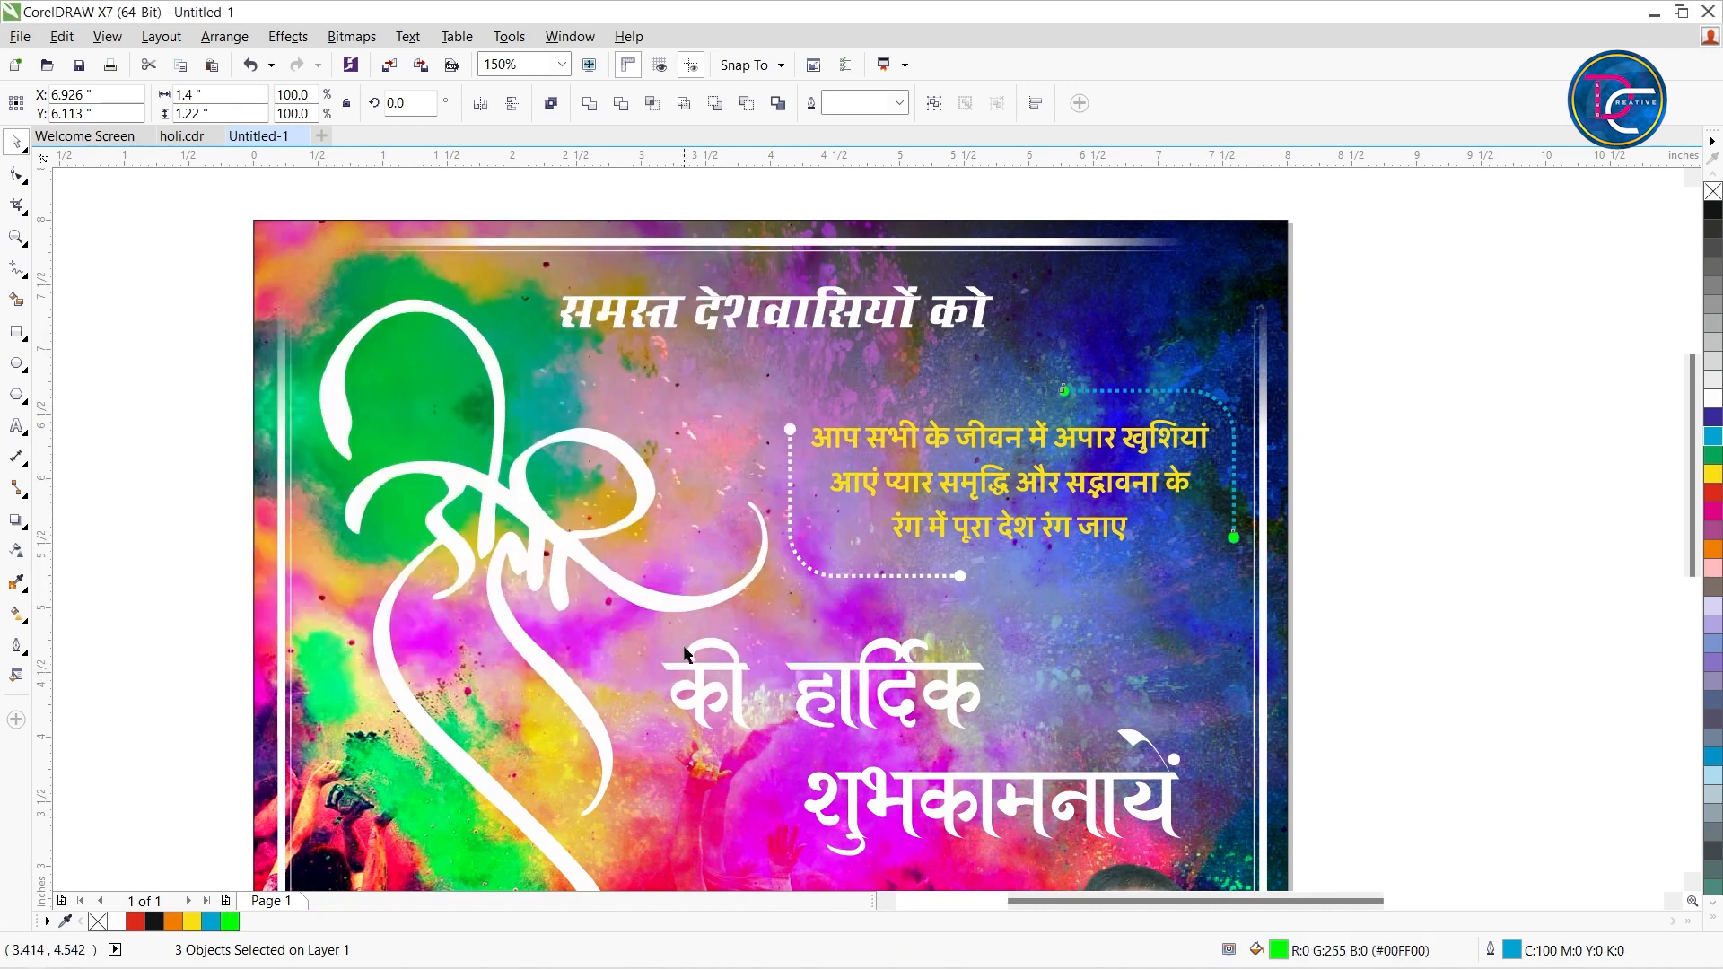
pyautogui.rightClick(233, 928)
pyautogui.click(1549, 373)
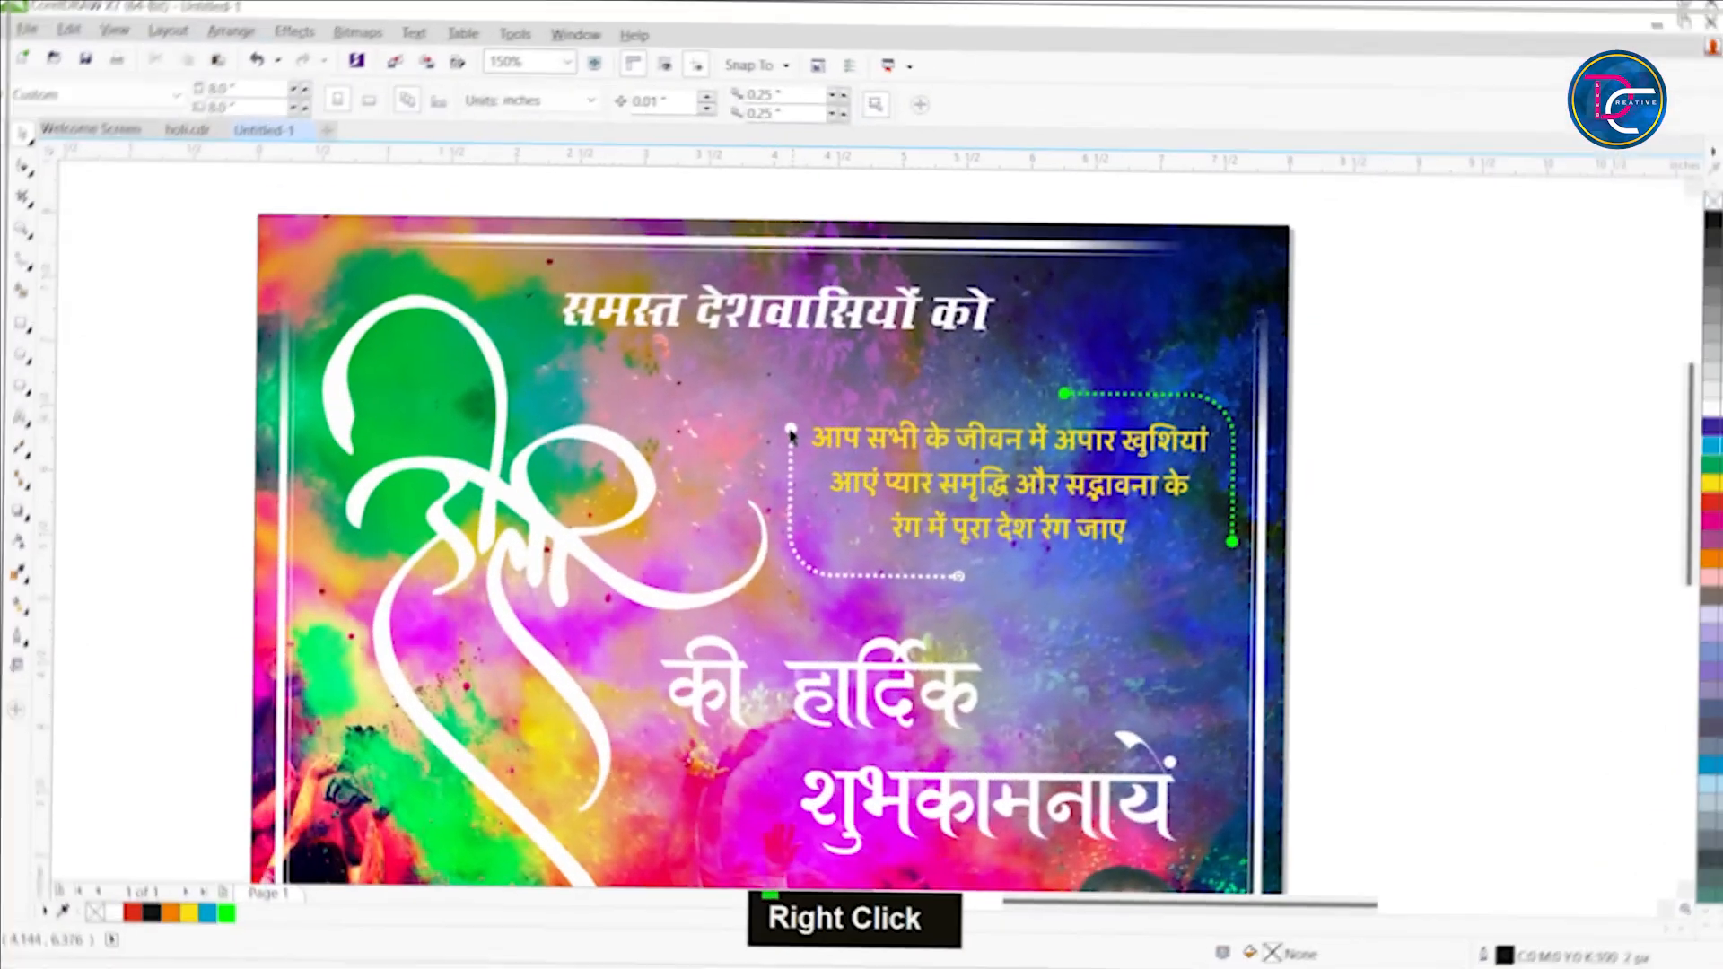
# - Recolor the lower-left dotted curve of the wish frame and its two end dots green
pyautogui.click(791, 432)
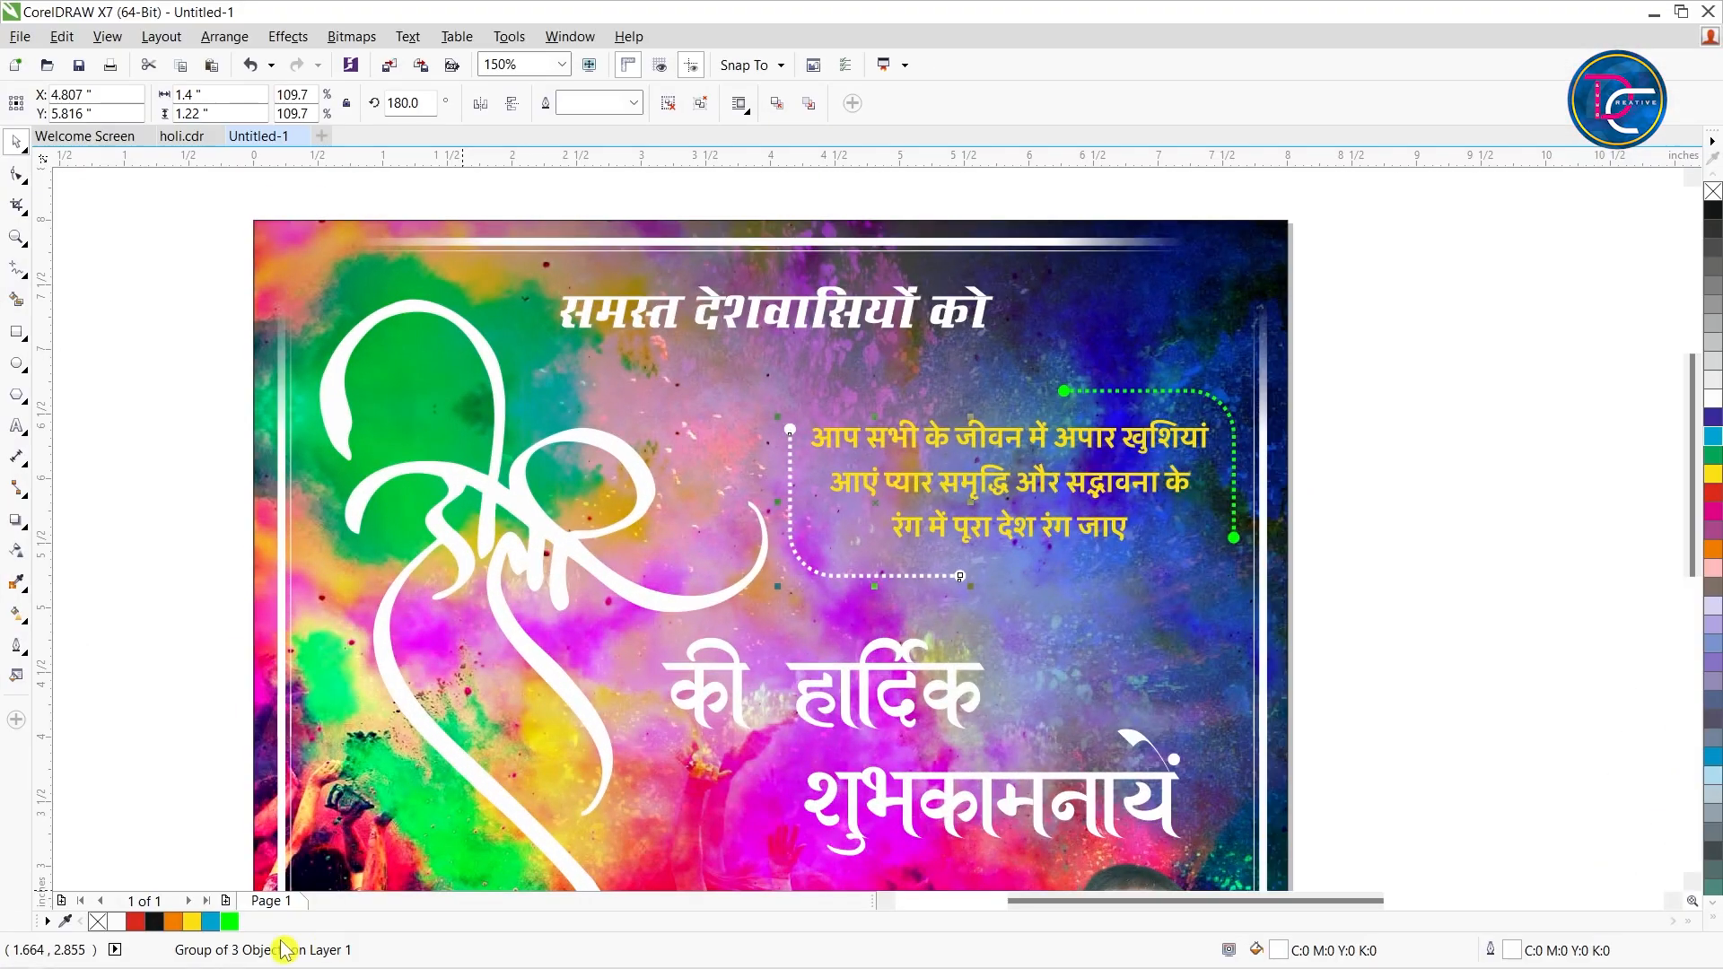
pyautogui.rightClick(235, 925)
pyautogui.press('Escape')
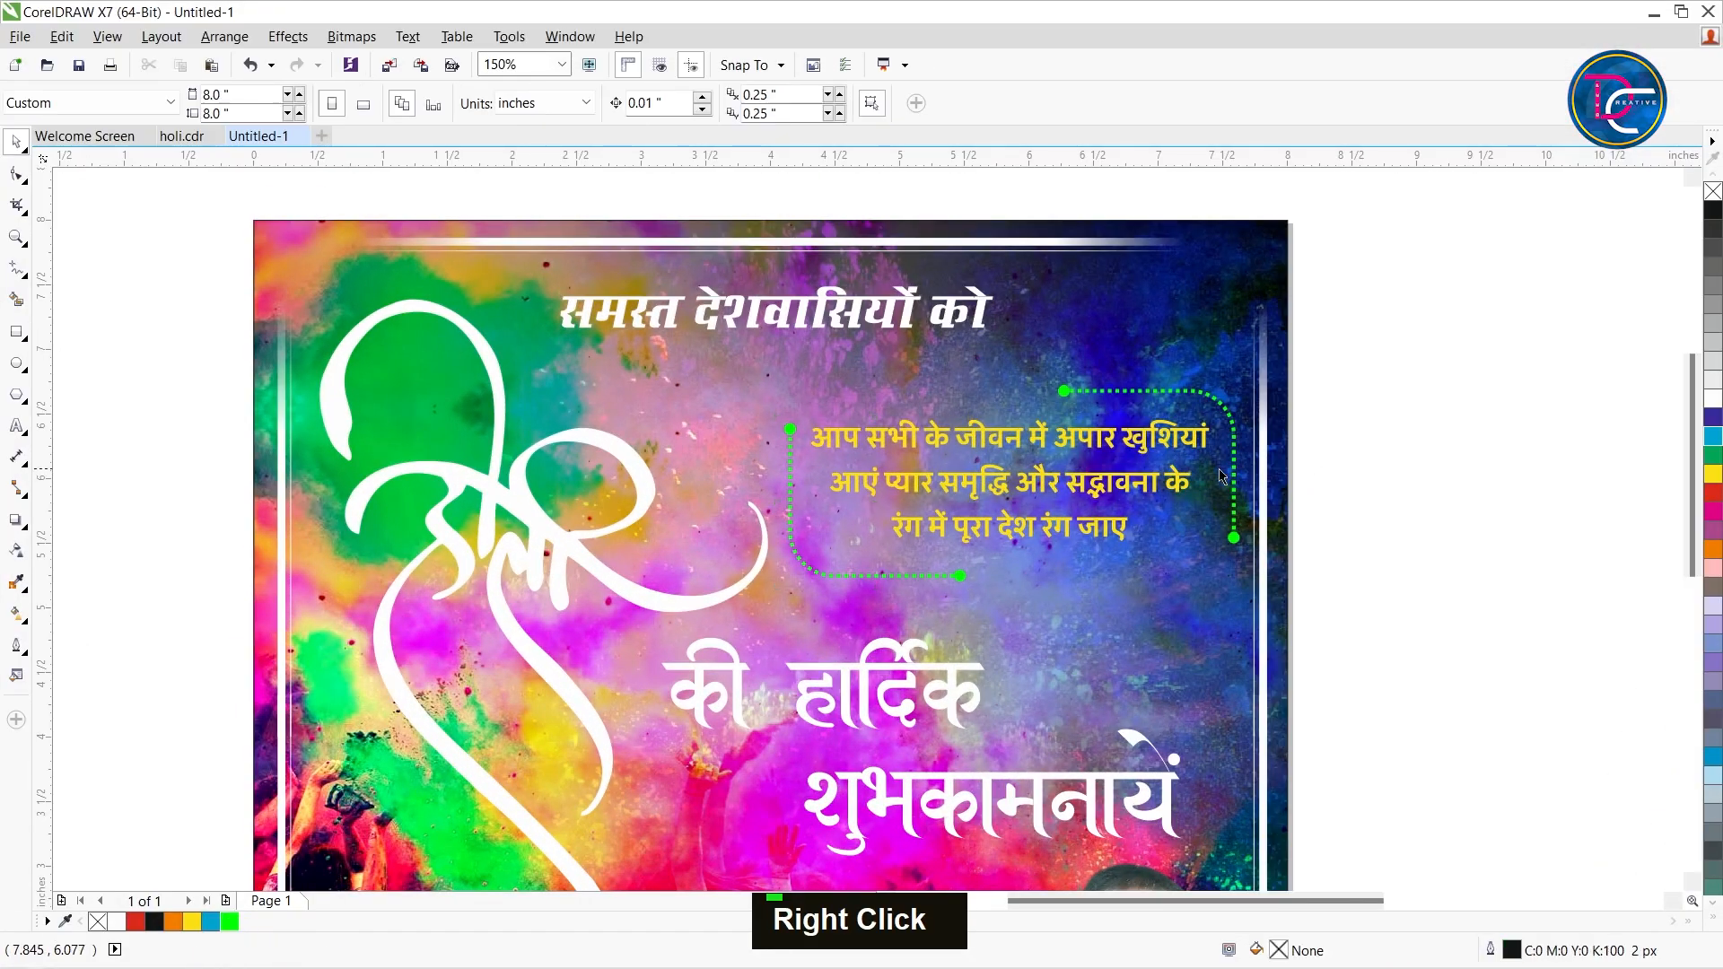
# - Fill the three-line wish text inside the dotted frame with green
pyautogui.click(1138, 484)
pyautogui.scroll(-2, 1138, 485)
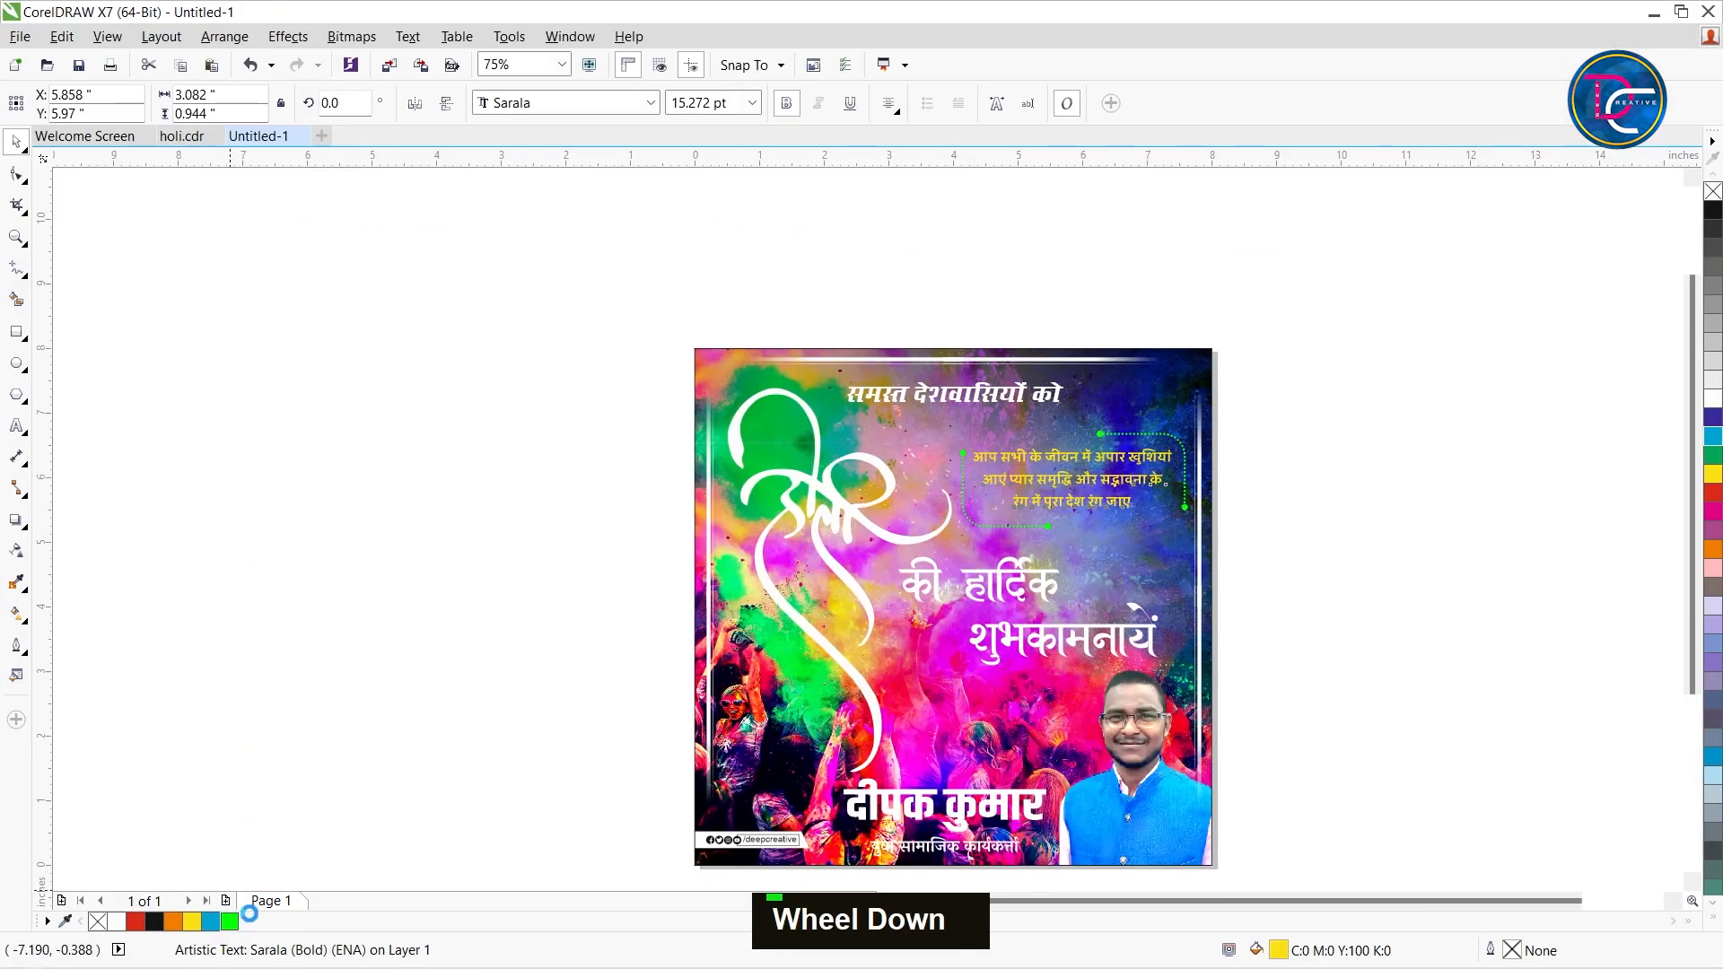
pyautogui.click(233, 922)
pyautogui.scroll(1, 1396, 443)
pyautogui.click(1064, 461)
pyautogui.scroll(-1, 1063, 461)
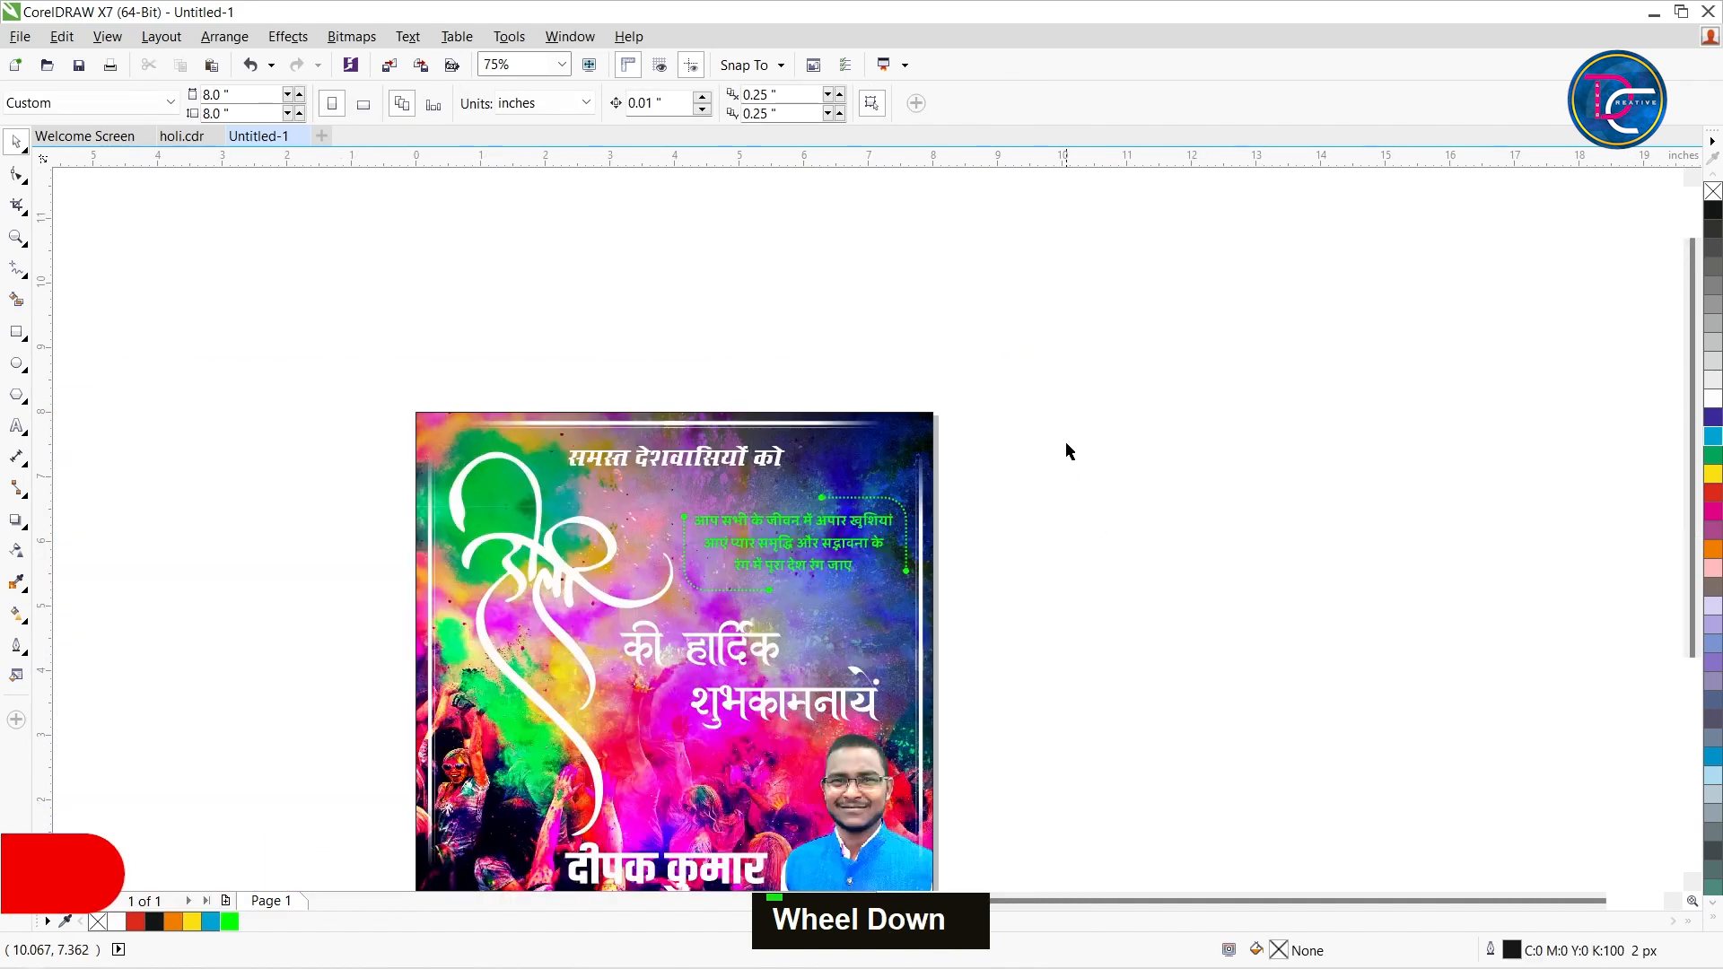
# - Add a black Multiply drop shadow to the top heading line, offset about -0.028 by -0.056 inches, opacity 50 and feather 15
pyautogui.scroll(-1, 1007, 546)
pyautogui.scroll(2, 887, 619)
pyautogui.click(887, 619)
pyautogui.press('Tab')
pyautogui.scroll(-1, 1176, 747)
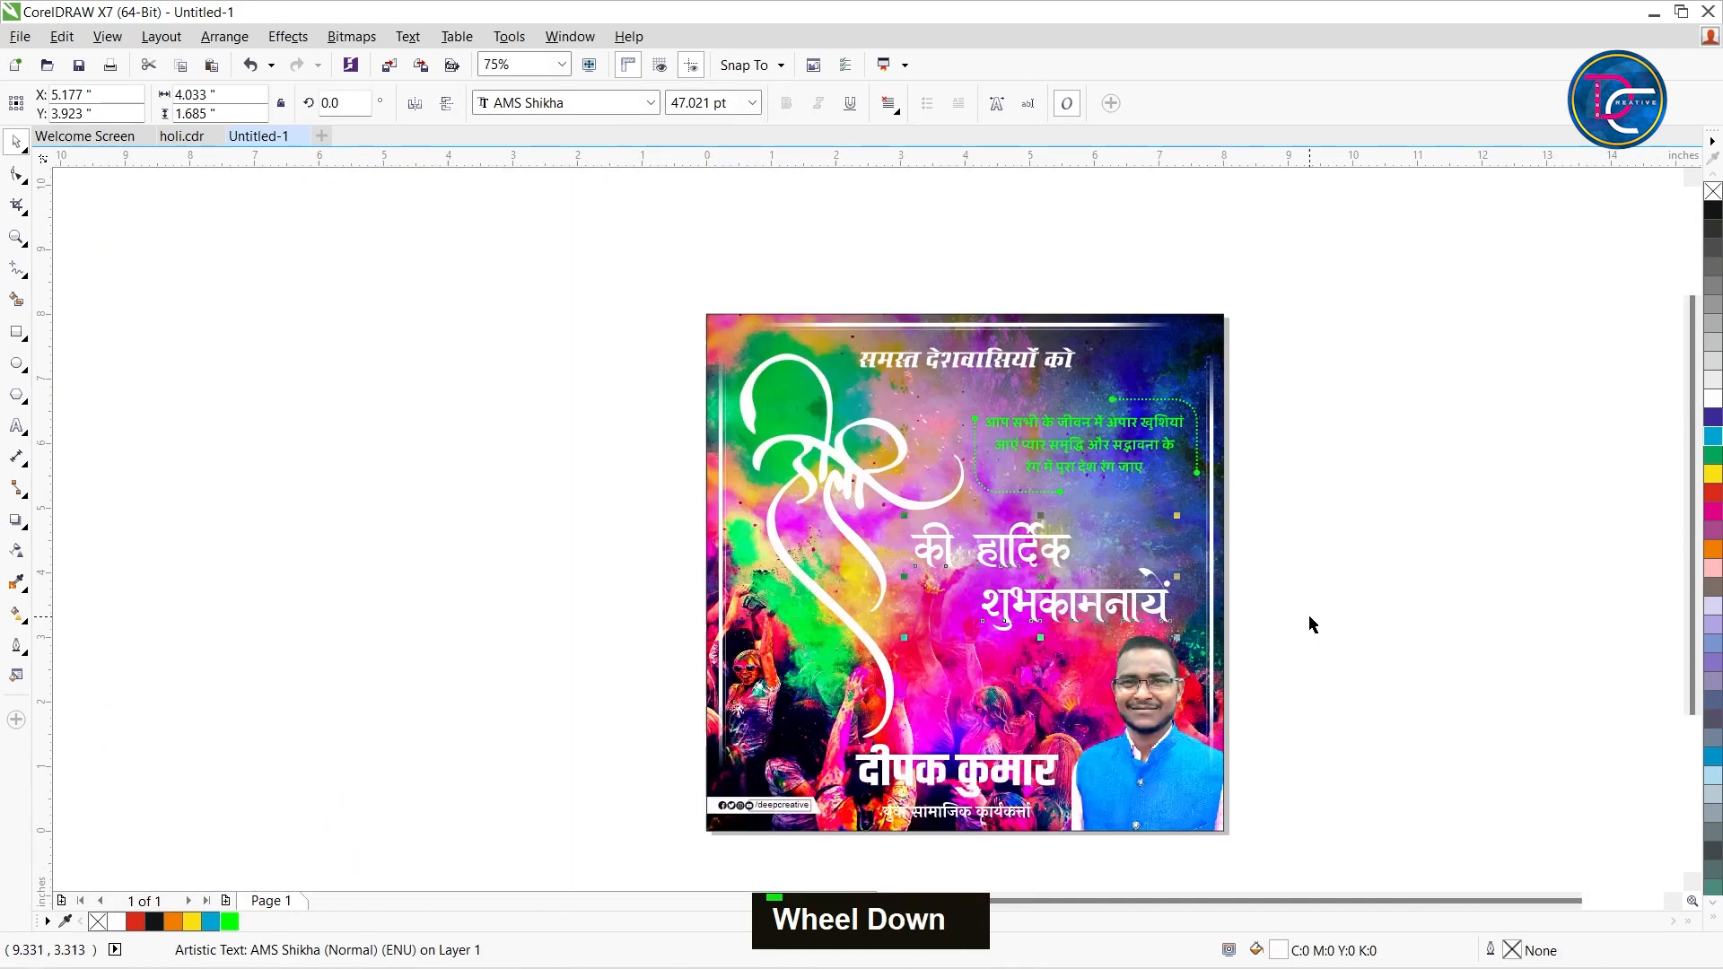
pyautogui.press('Tab')
pyautogui.press('Tab')
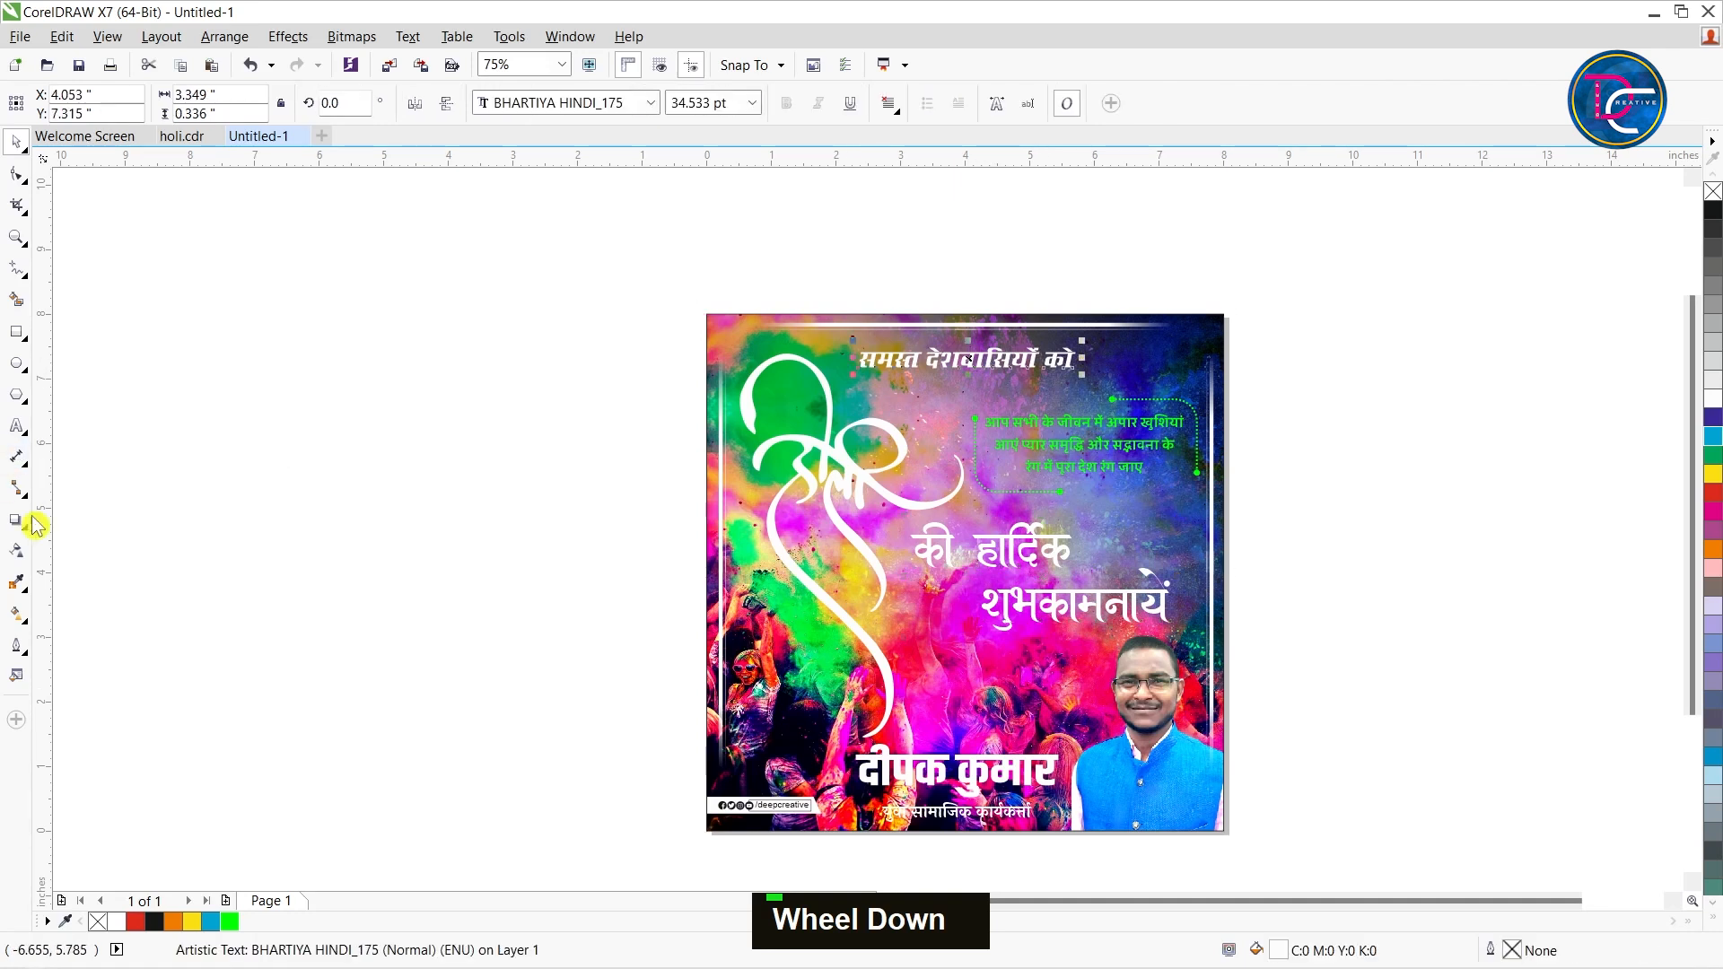
pyautogui.click(25, 517)
pyautogui.scroll(1, 913, 330)
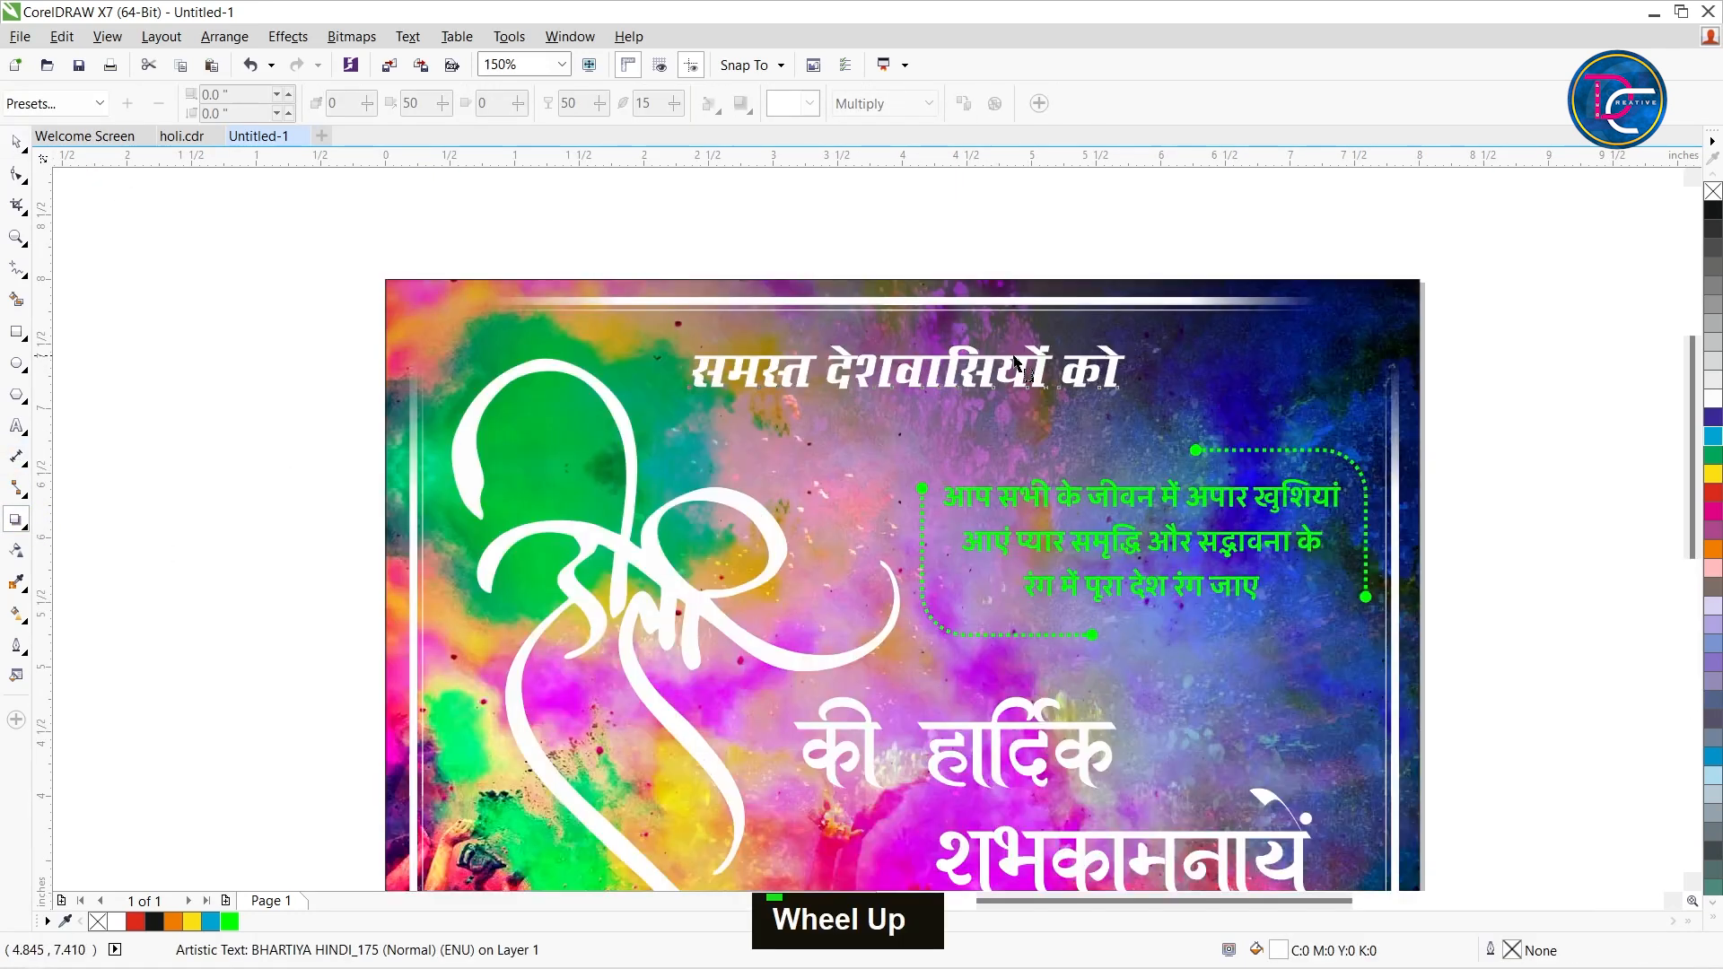
pyautogui.moveTo(896, 402); pyautogui.dragTo(894, 395)
# - Pull the heading's drop shadow closer to the letters, to an offset of about -0.02 by -0.042 inches
pyautogui.scroll(2, 835, 360)
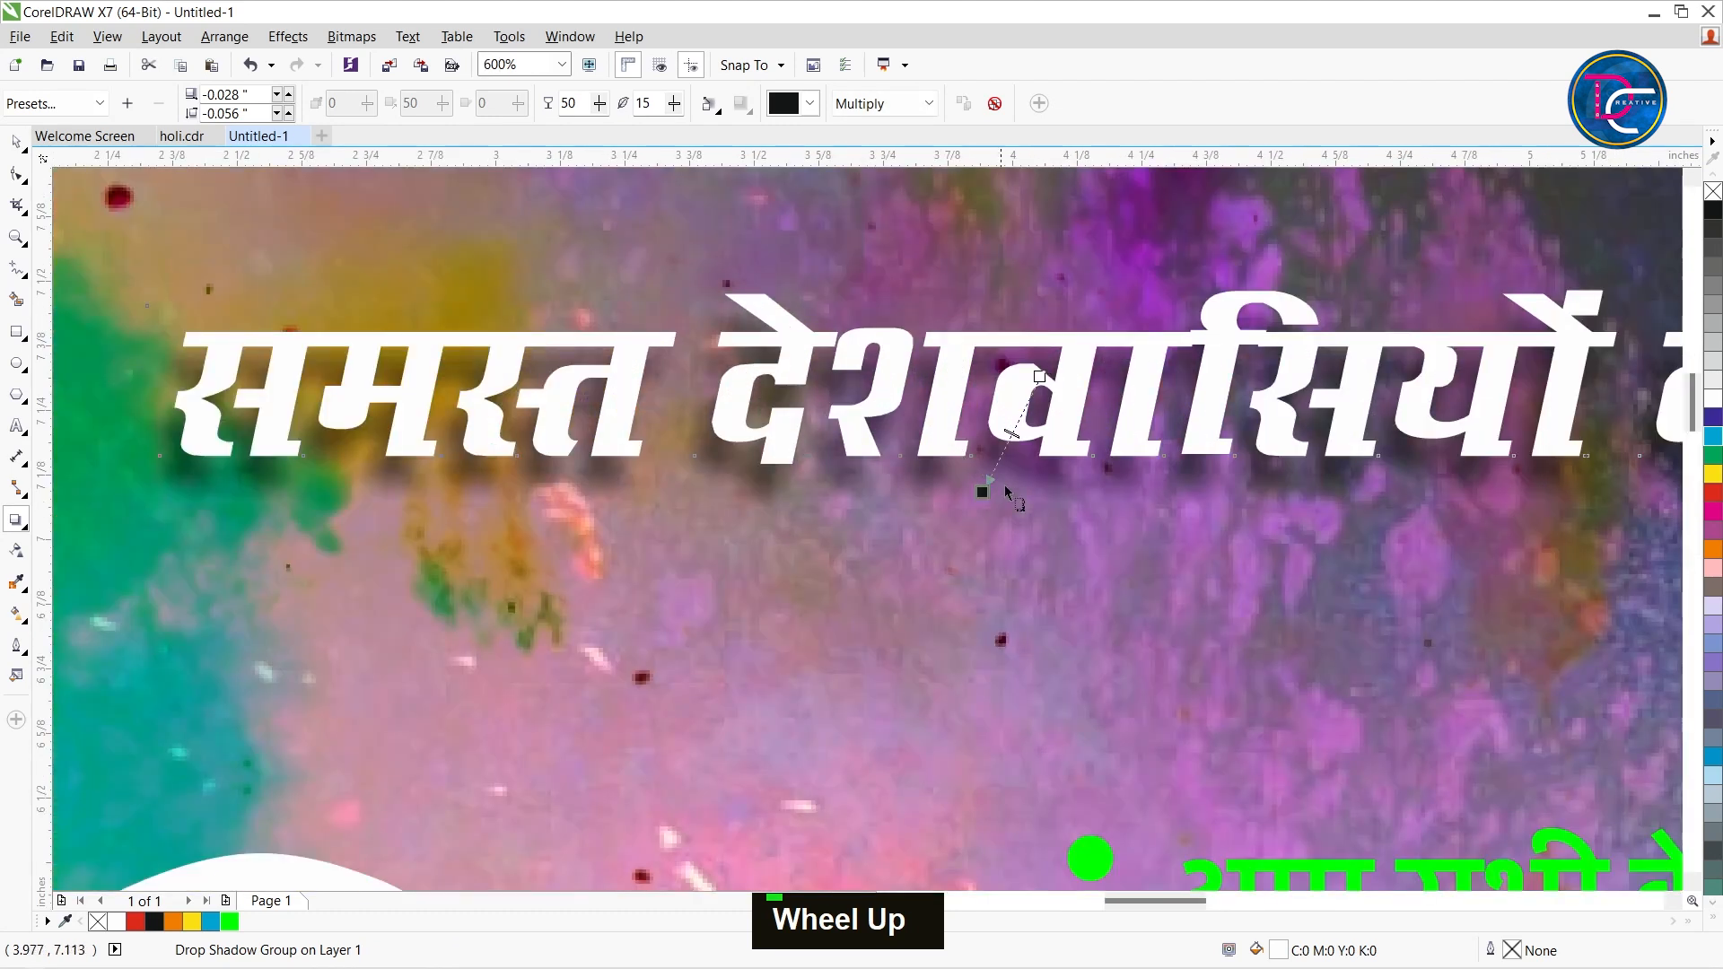
pyautogui.moveTo(980, 493); pyautogui.dragTo(988, 484)
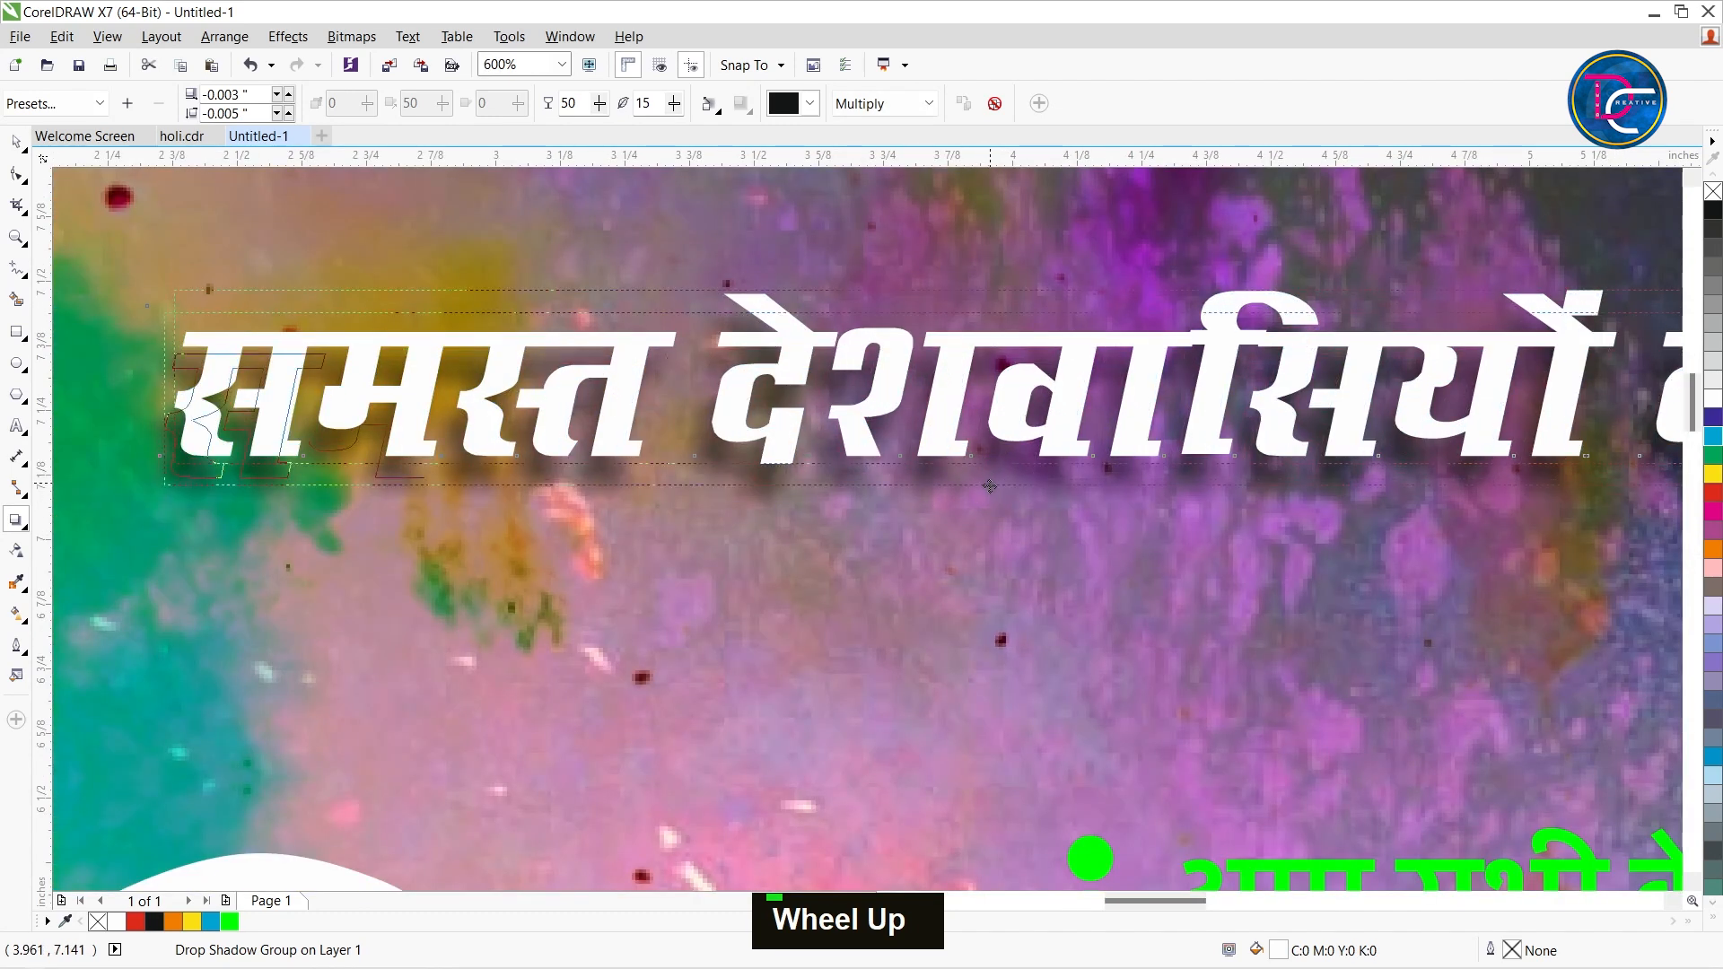
pyautogui.scroll(-2, 1083, 448)
pyautogui.hotkey('ctrl', 'space')
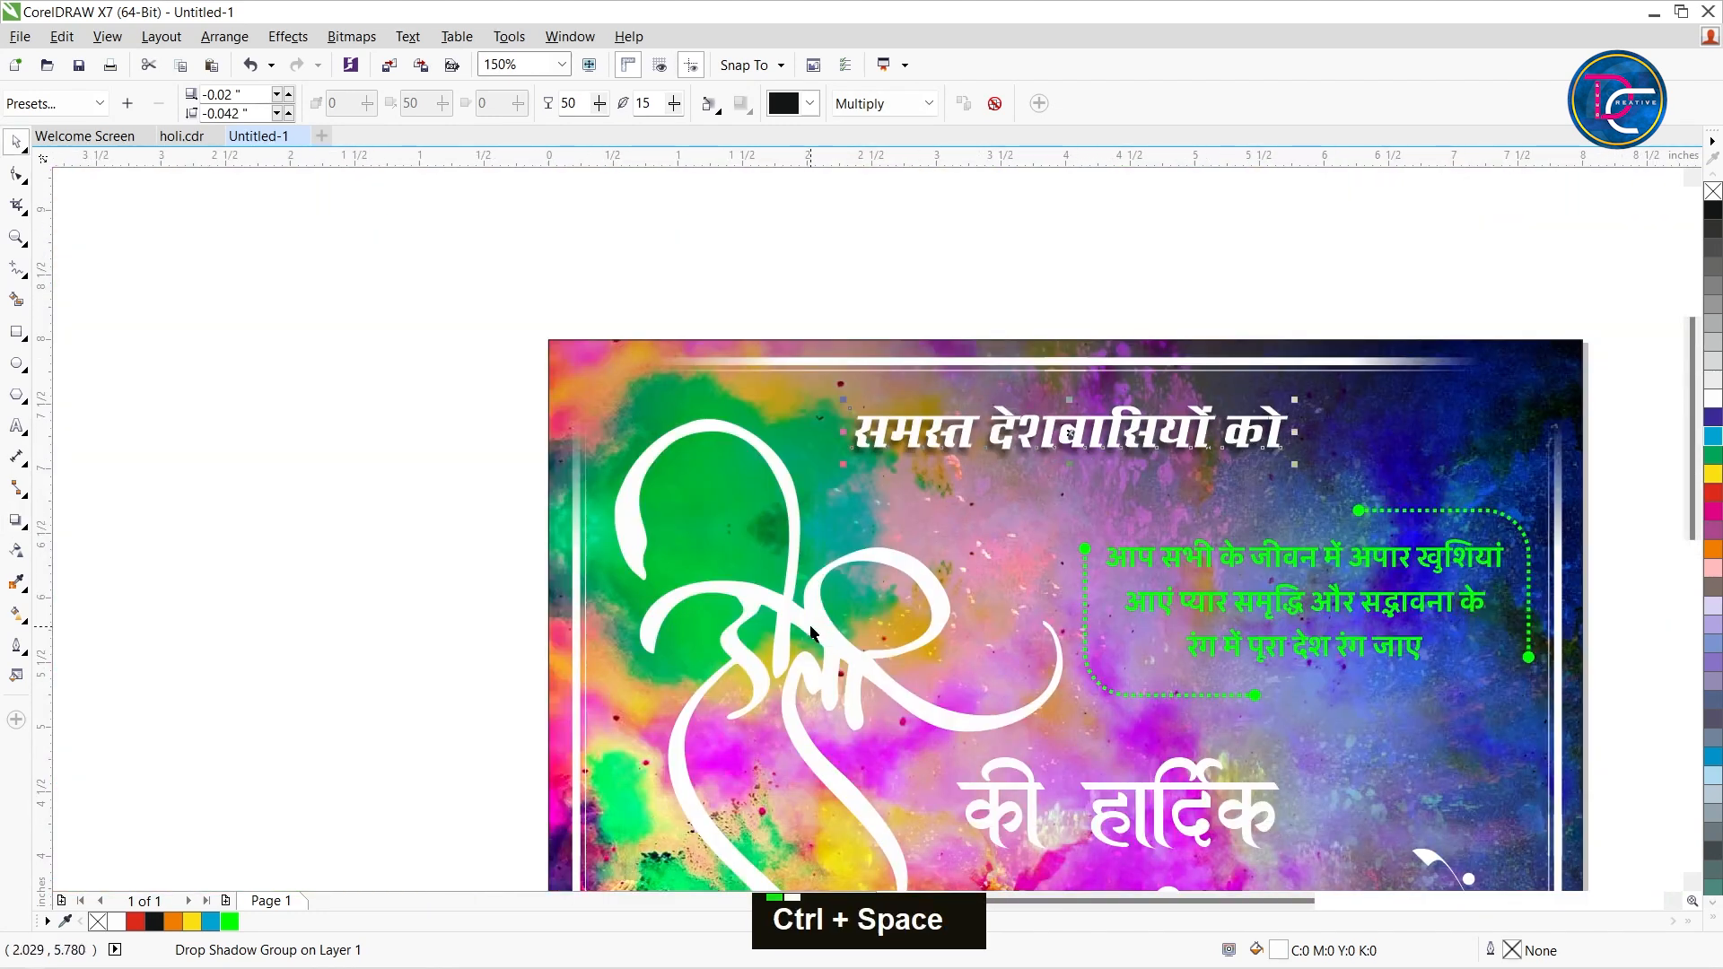
# - Copy the heading's drop shadow properties onto the large Holi calligraphy curve
pyautogui.keyDown('ctrl'); pyautogui.click(844, 565); pyautogui.keyUp('ctrl')
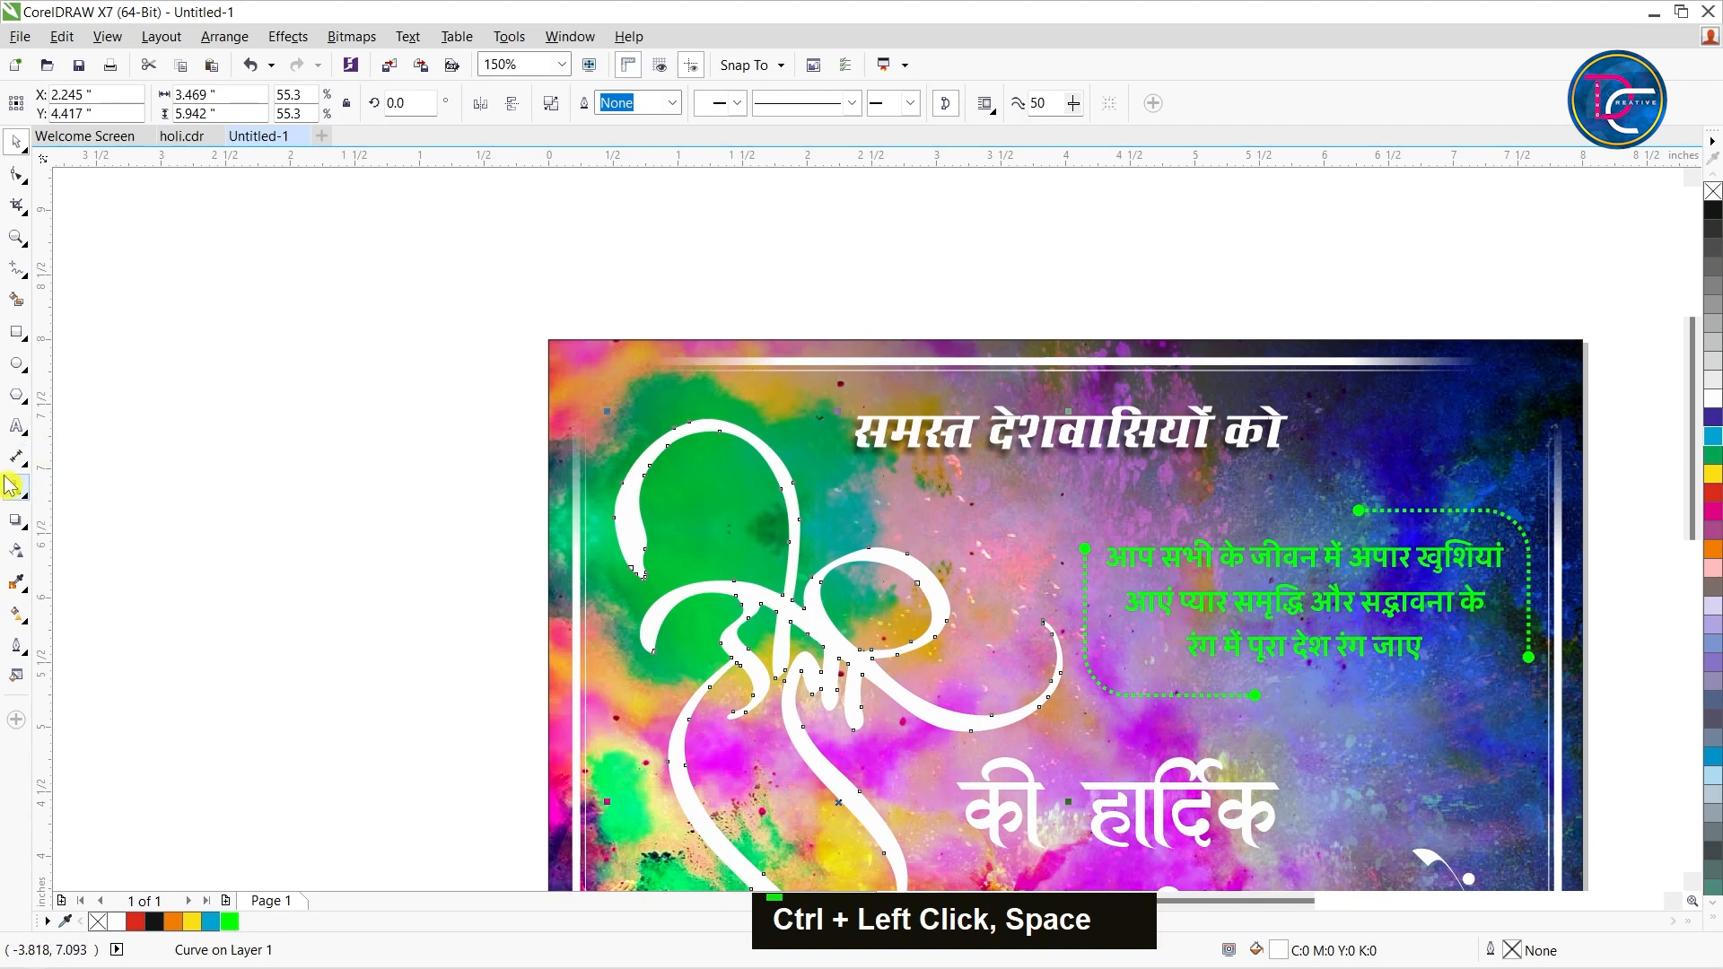
pyautogui.click(16, 520)
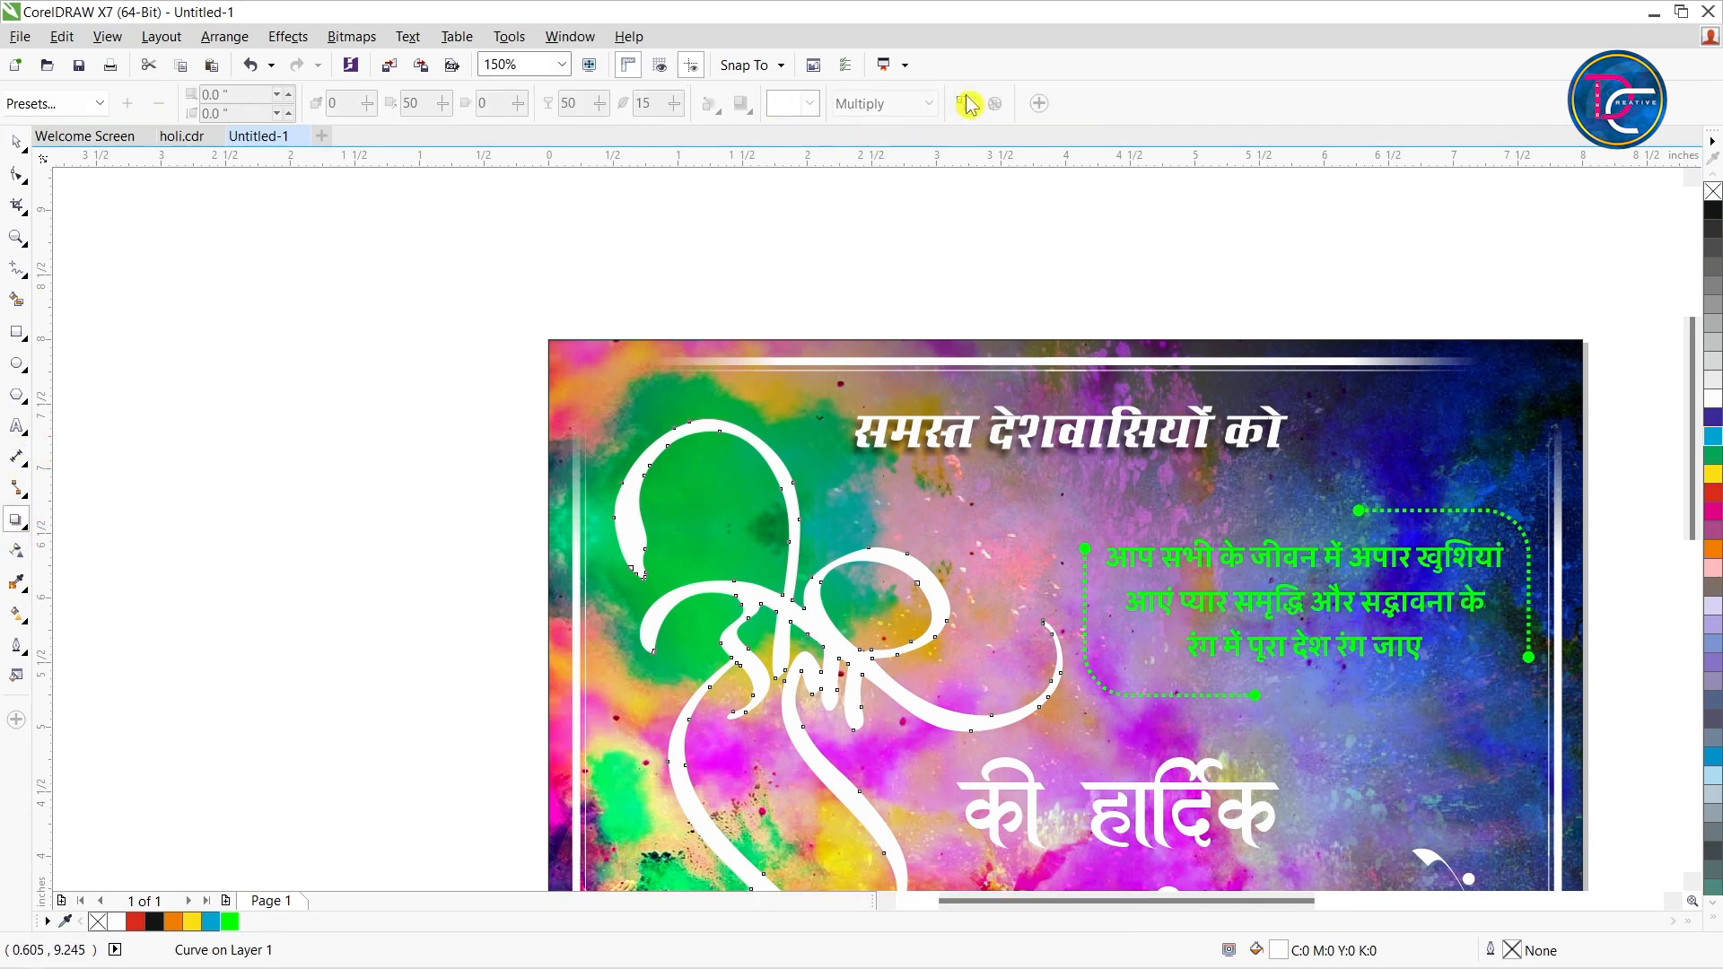
pyautogui.click(907, 461)
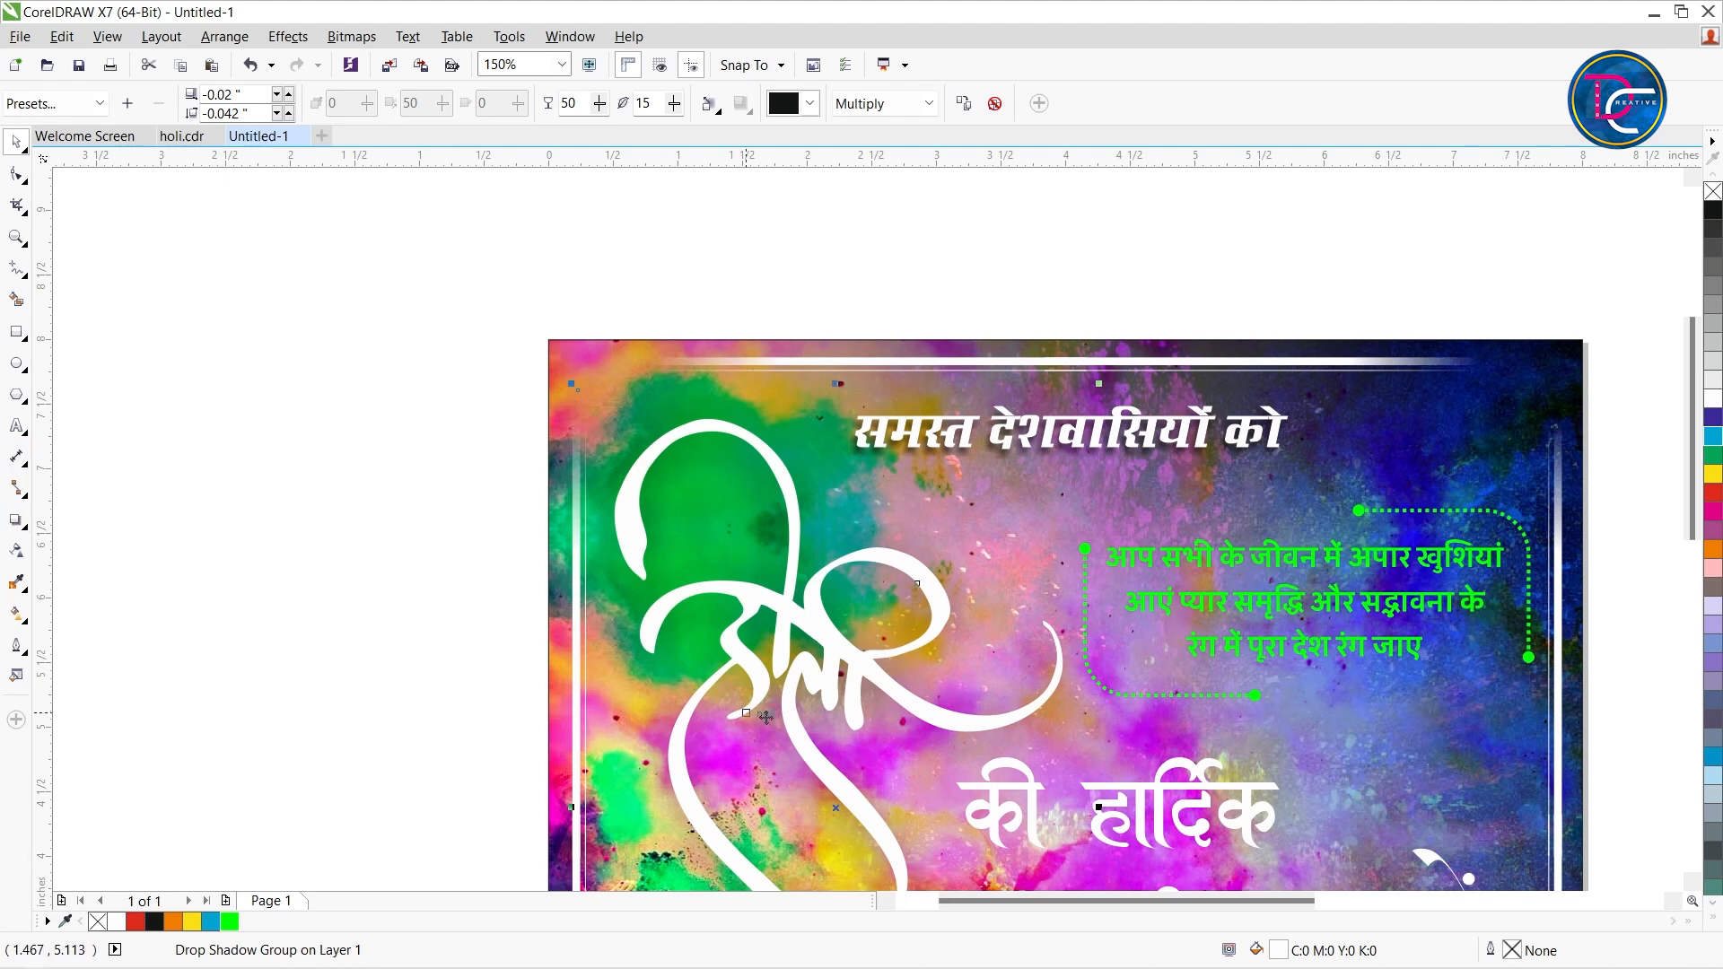
# - Set the calligraphy's drop shadow to feather 7 and opacity 84, with an offset of 0.0 by 0.0 inches
pyautogui.scroll(-2, 807, 647)
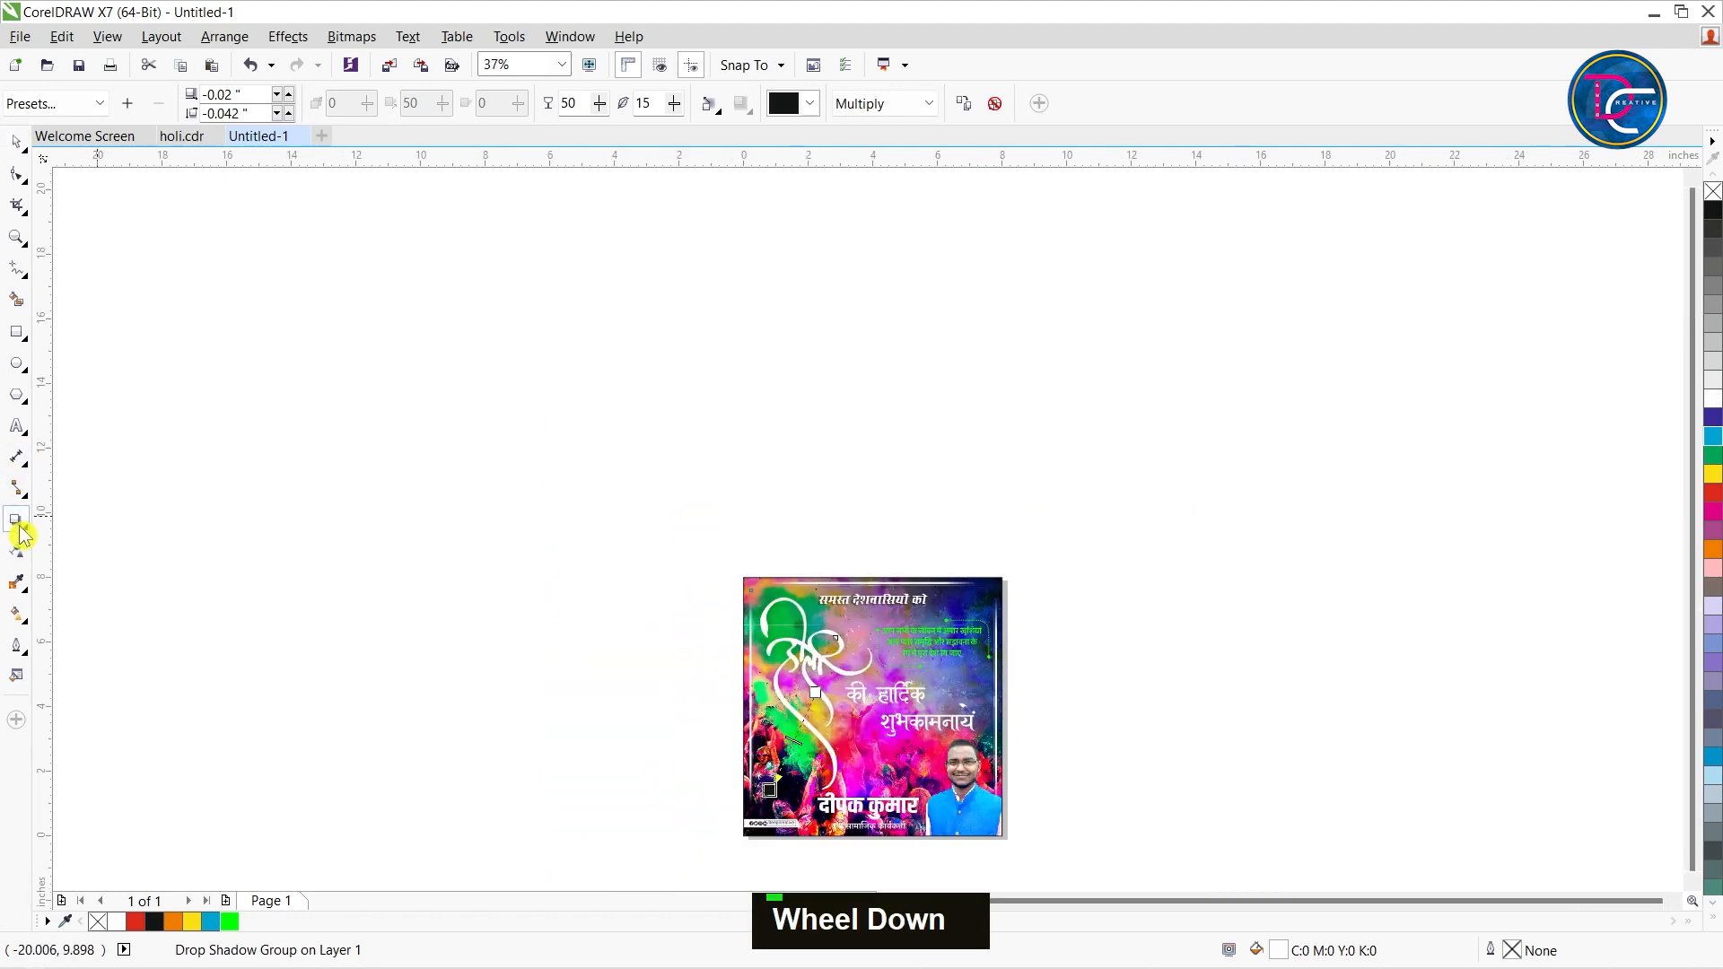
pyautogui.scroll(1, 798, 784)
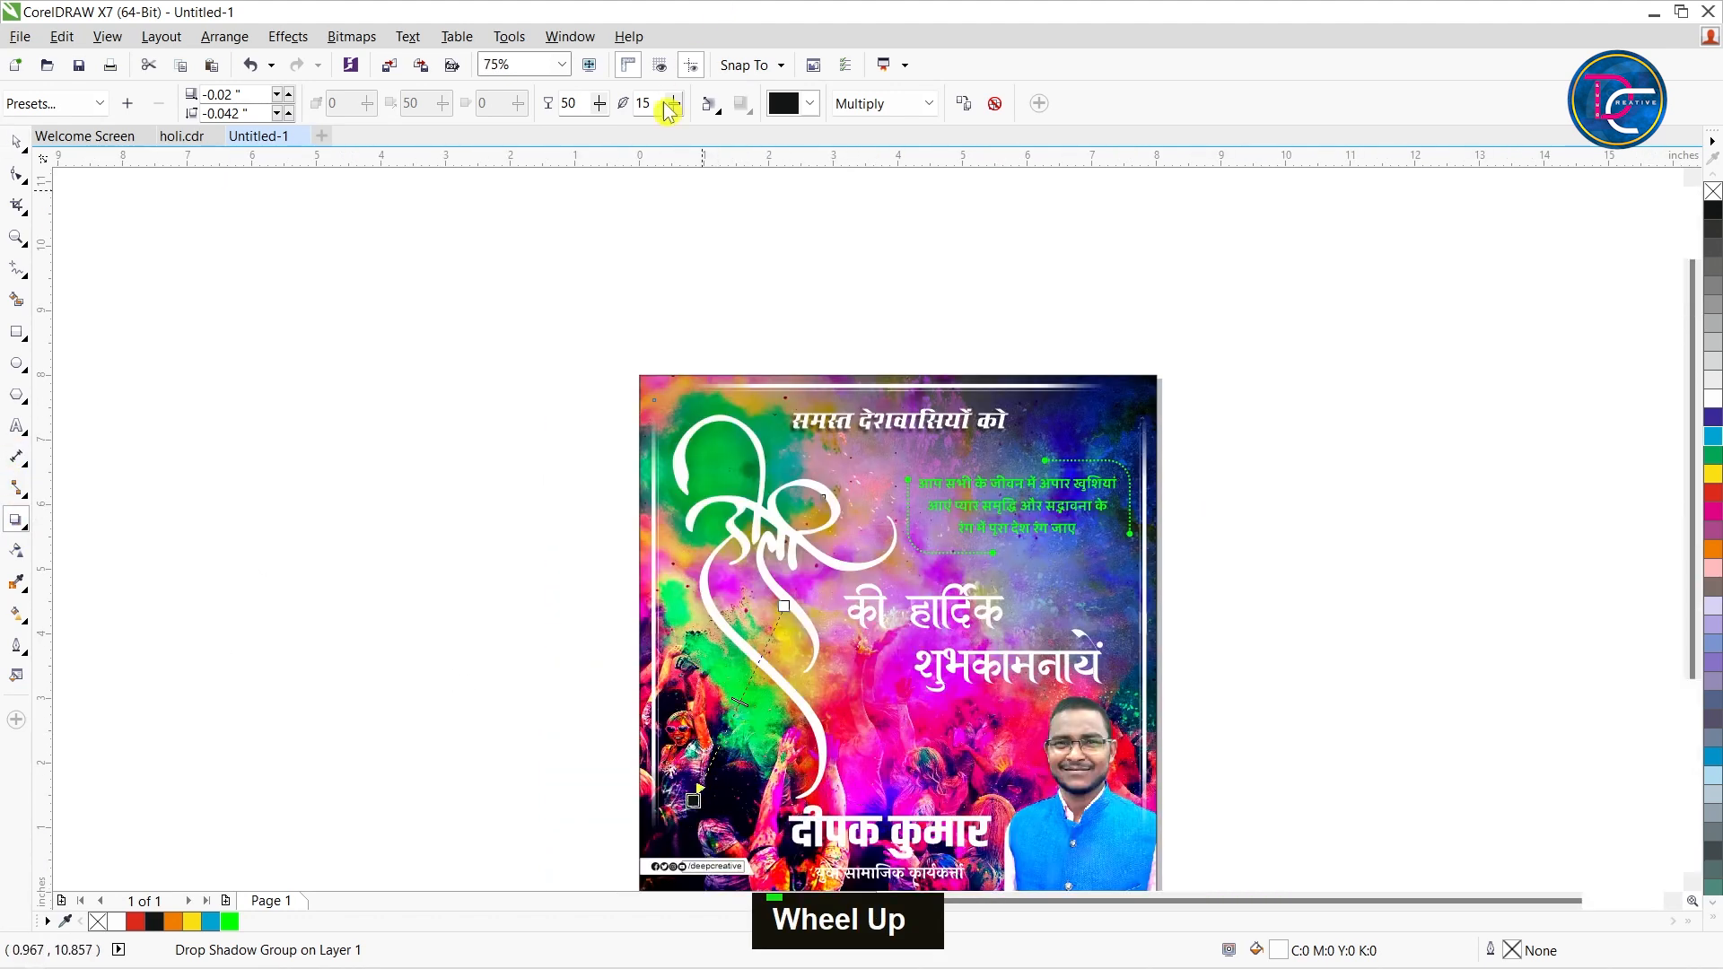
pyautogui.moveTo(674, 103); pyautogui.dragTo(668, 128)
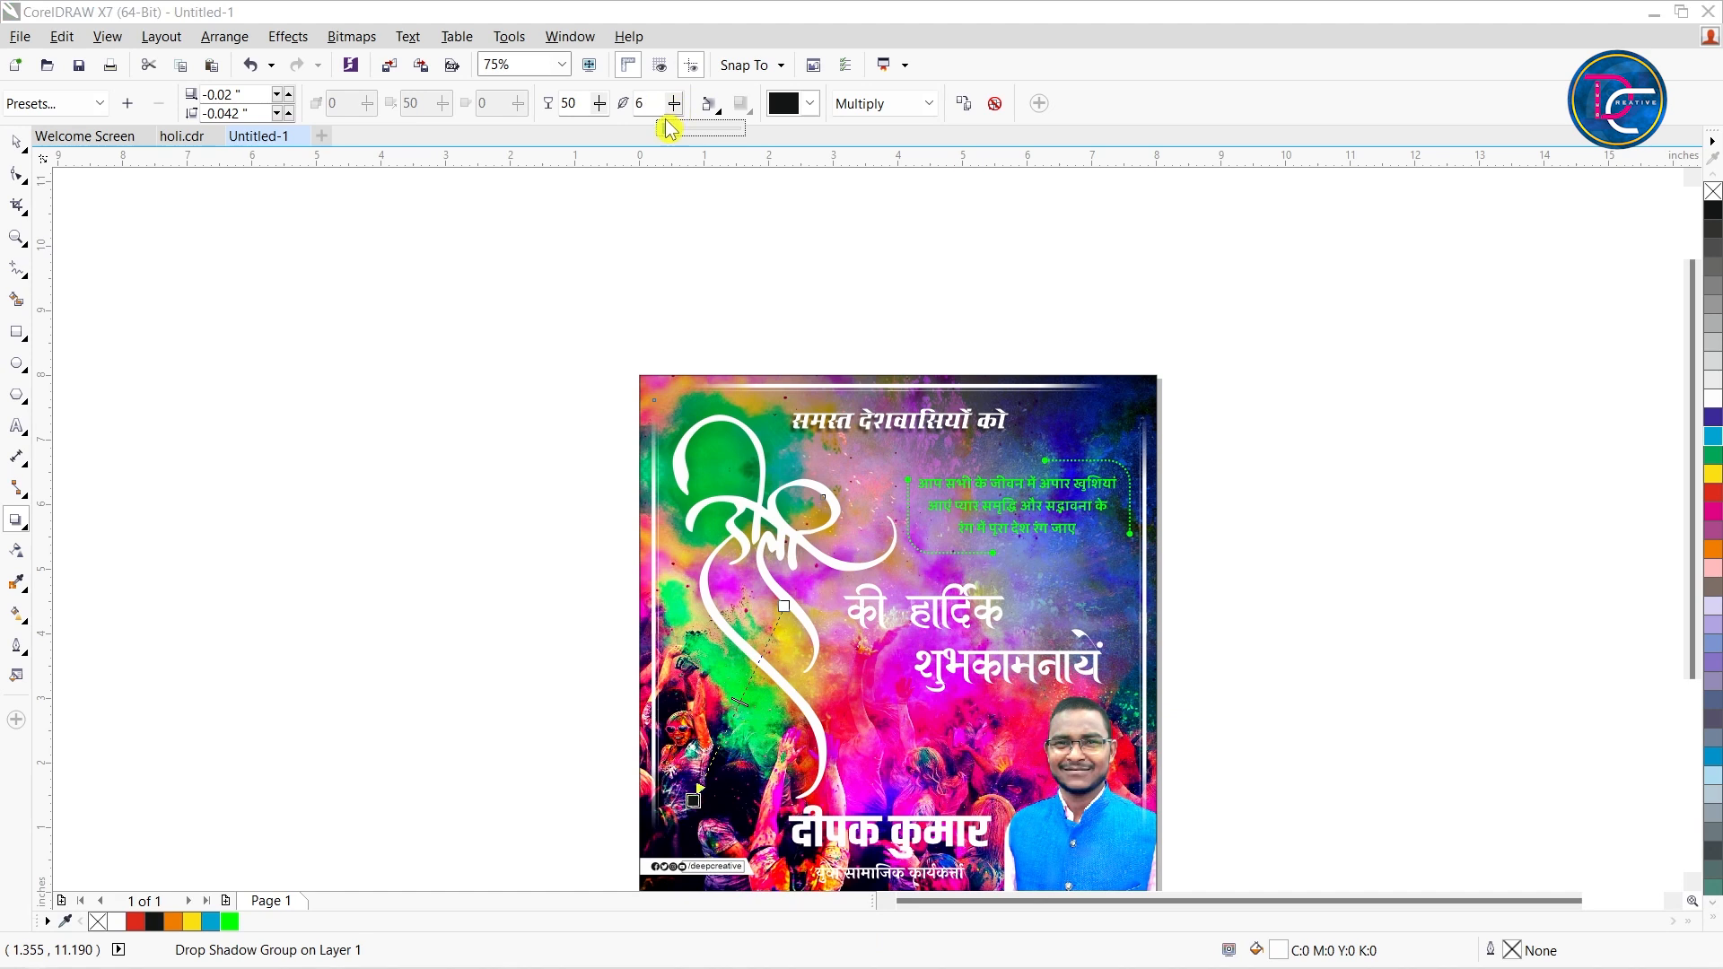
pyautogui.scroll(1, 698, 789)
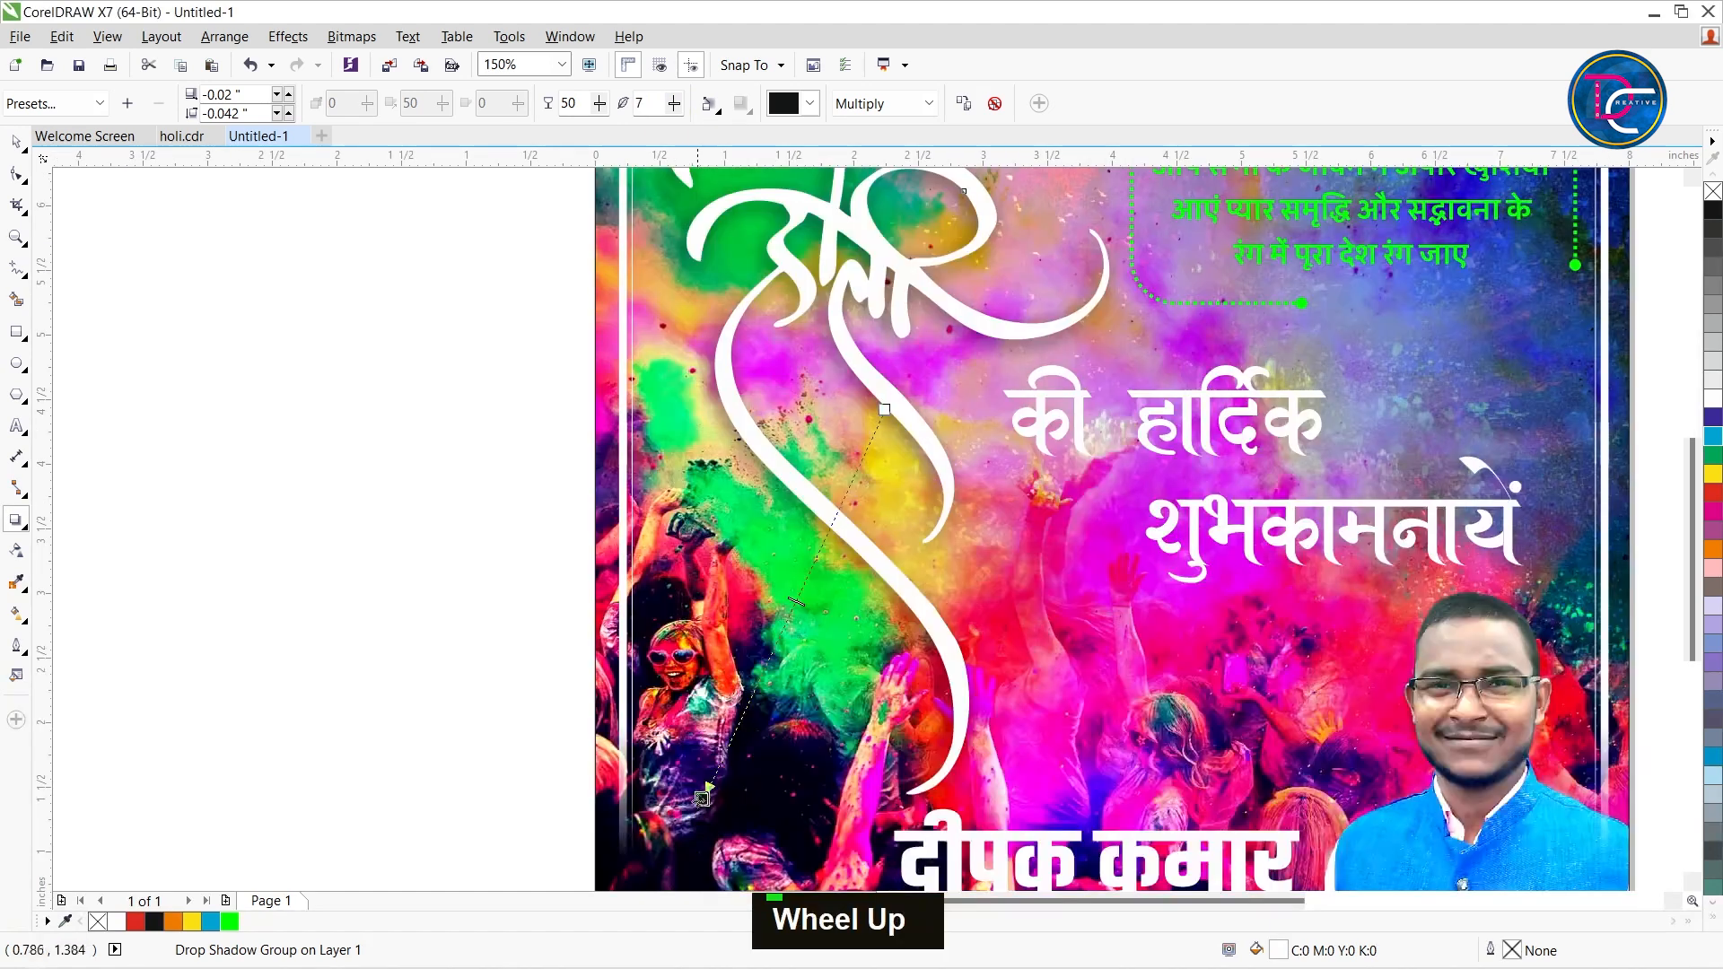
pyautogui.moveTo(610, 109); pyautogui.dragTo(625, 126)
pyautogui.scroll(6, 601, 106)
pyautogui.scroll(-2, 763, 646)
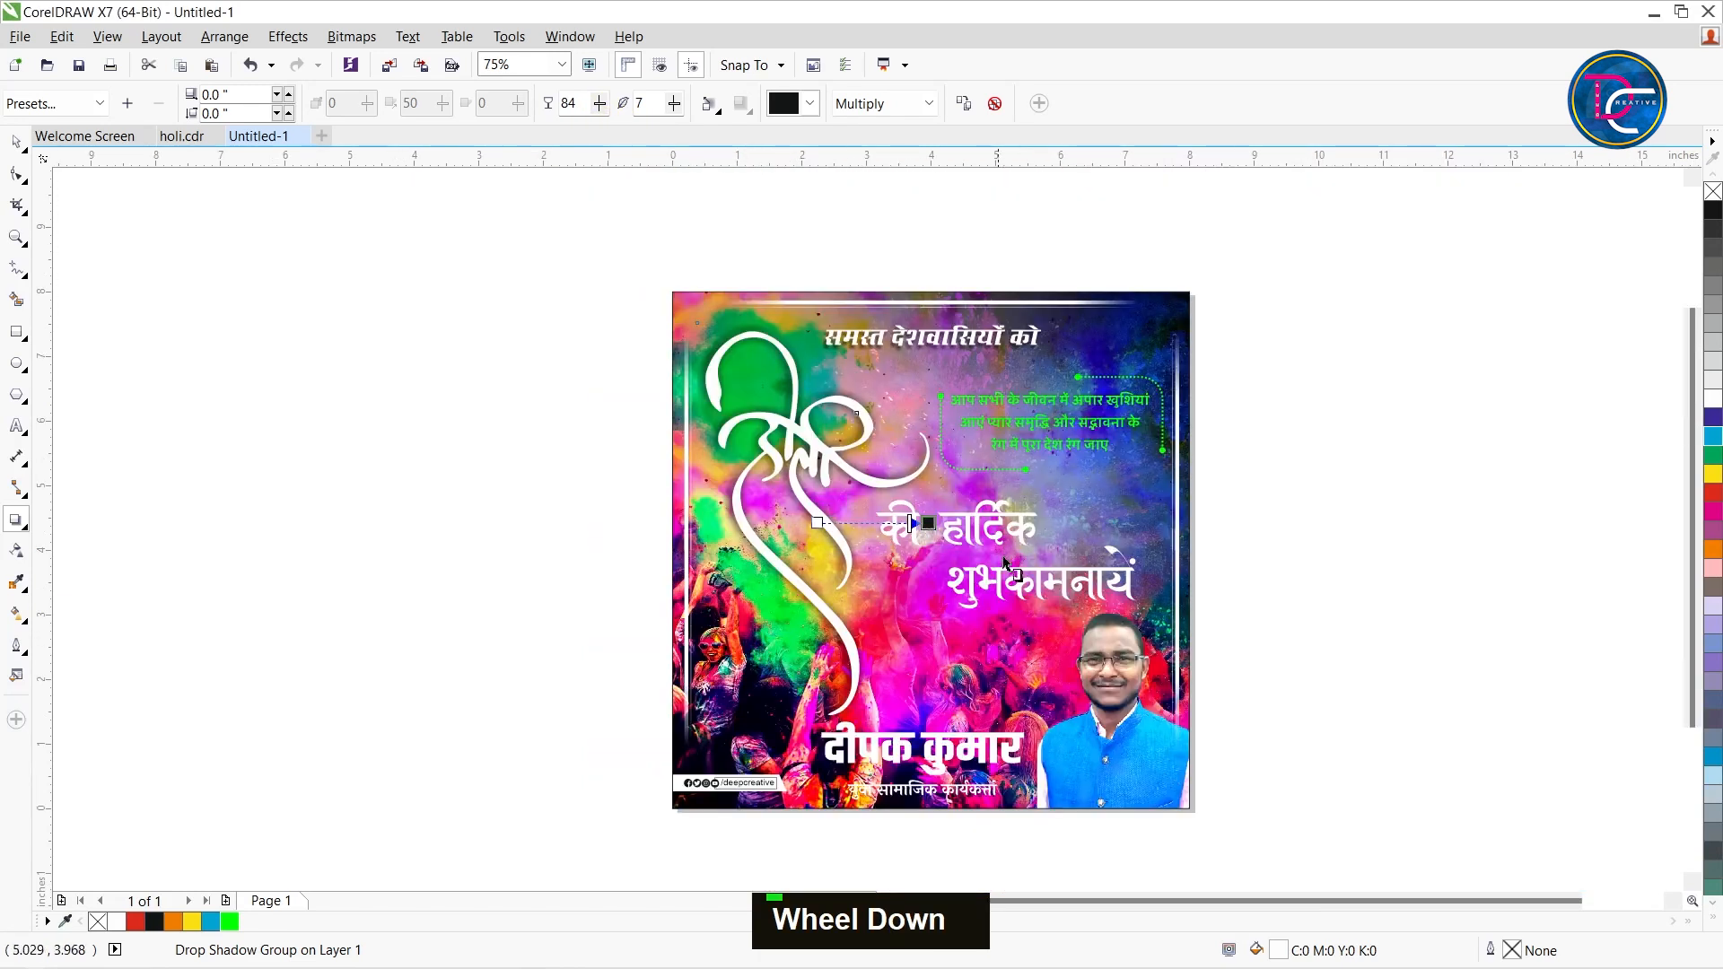
# - Copy the calligraphy's drop shadow properties onto the two-line greeting text
pyautogui.hotkey('ctrl', 'space')
pyautogui.keyDown('ctrl'); pyautogui.click(1040, 581); pyautogui.keyUp('ctrl')
pyautogui.scroll(2, 1040, 584)
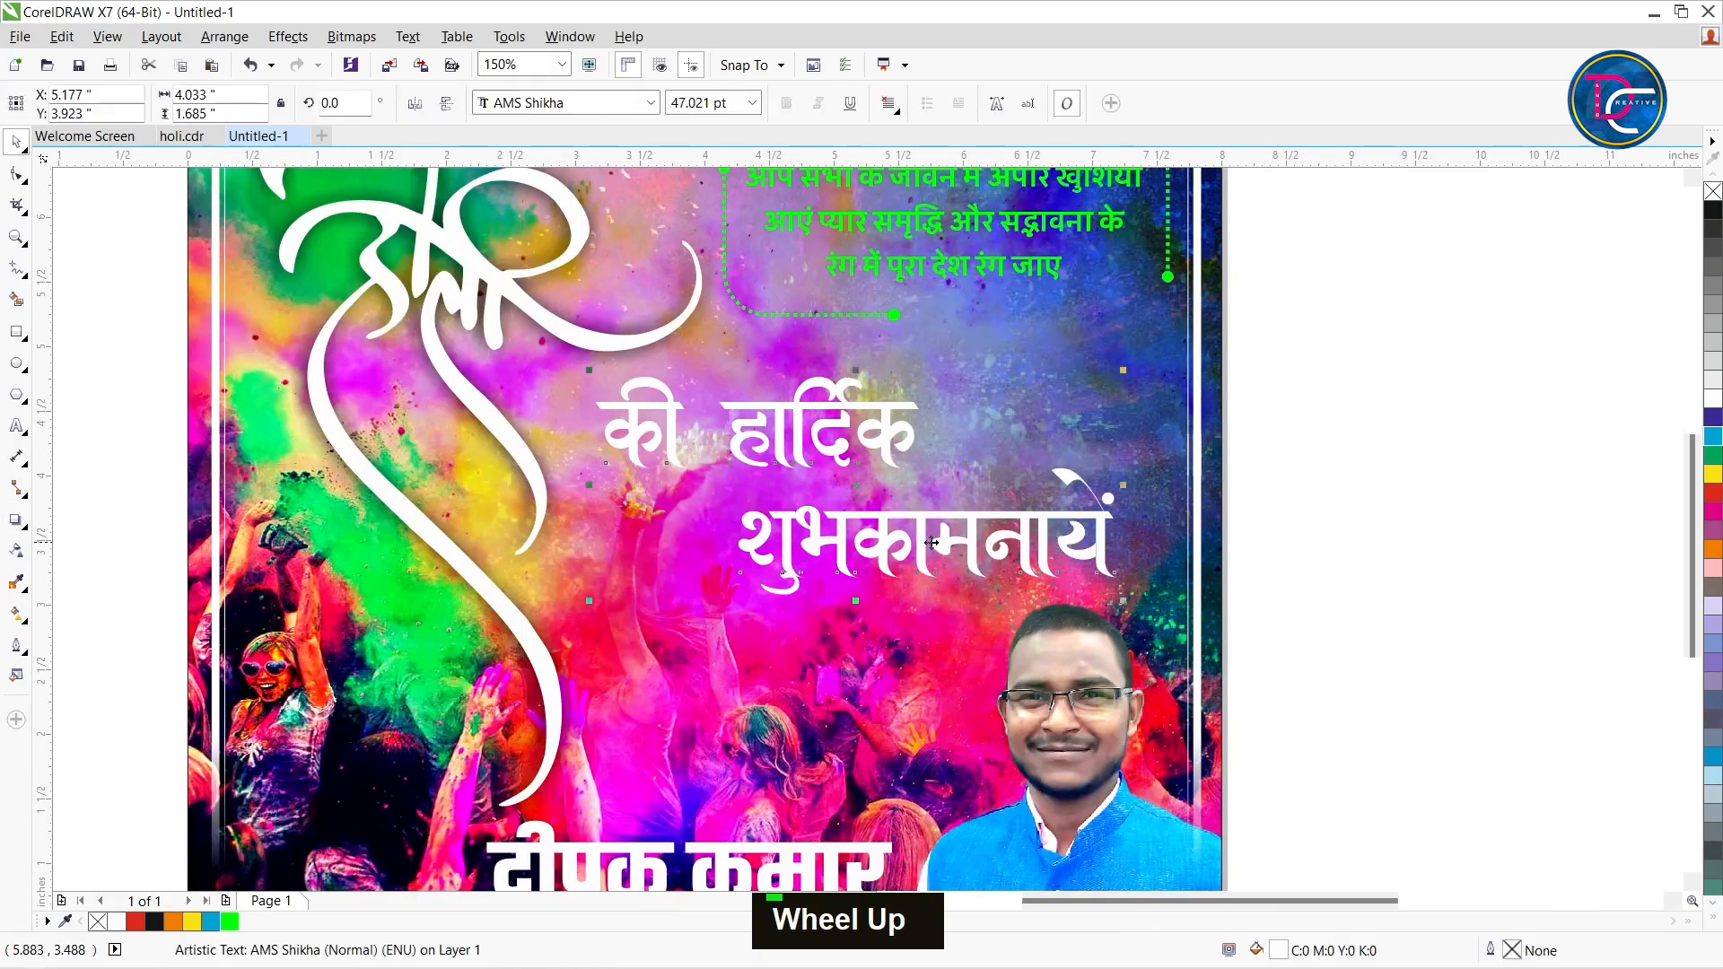
pyautogui.click(17, 520)
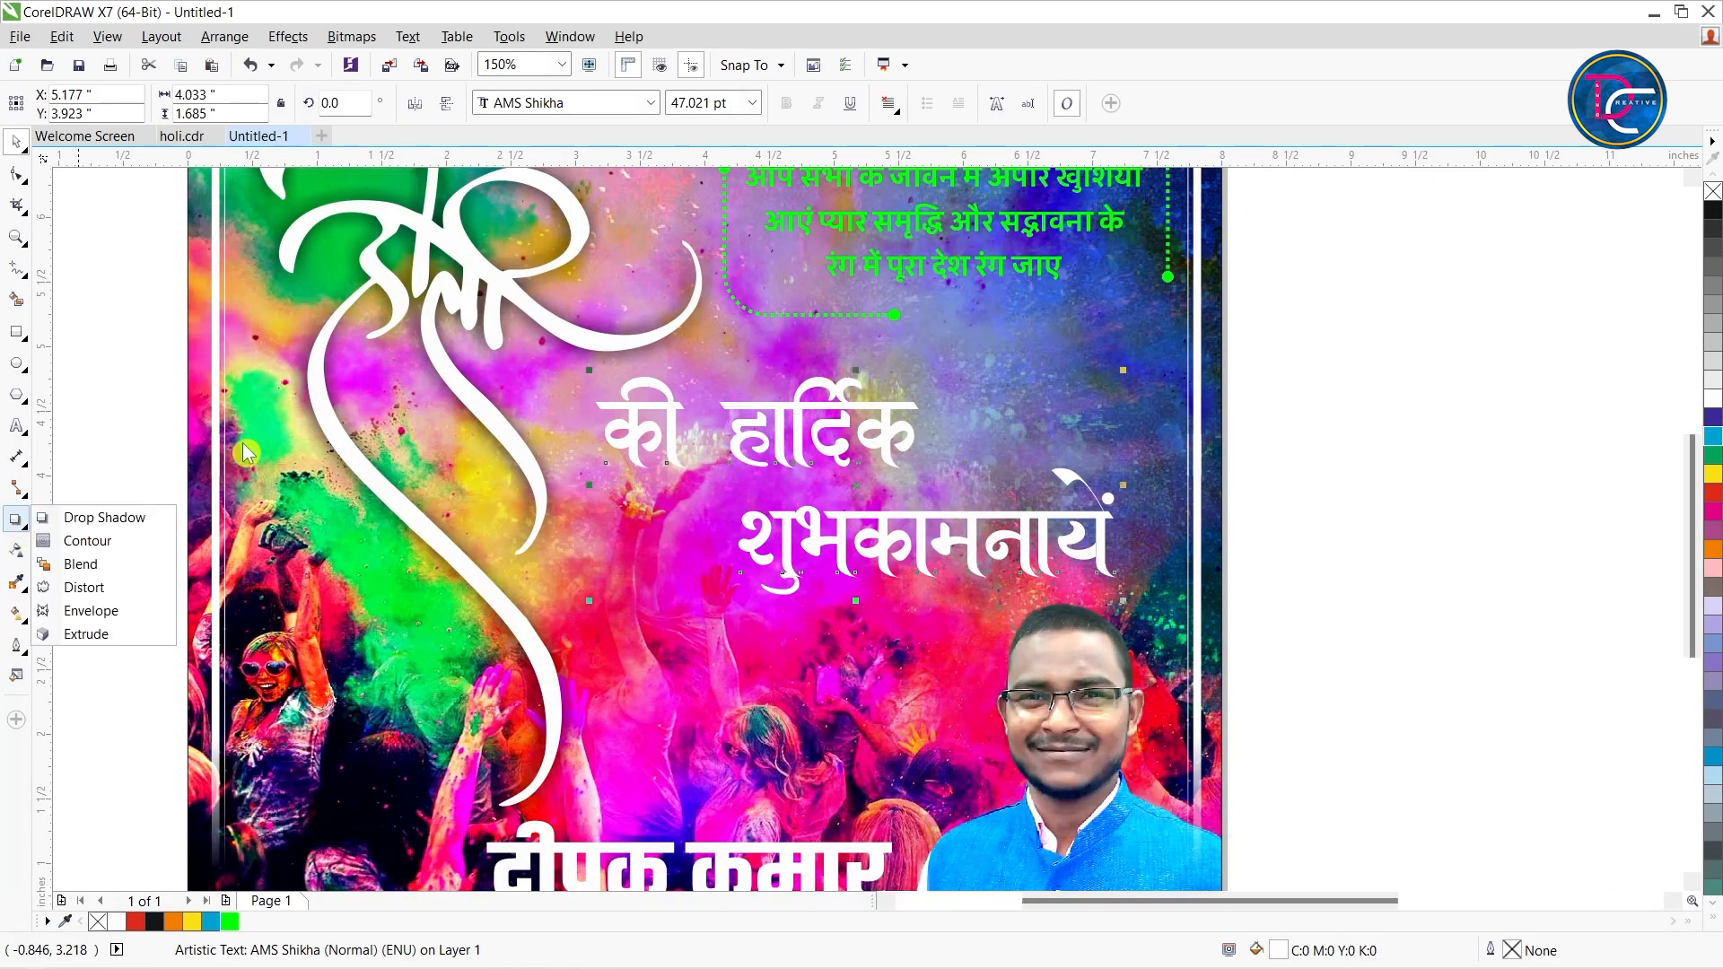
pyautogui.click(105, 519)
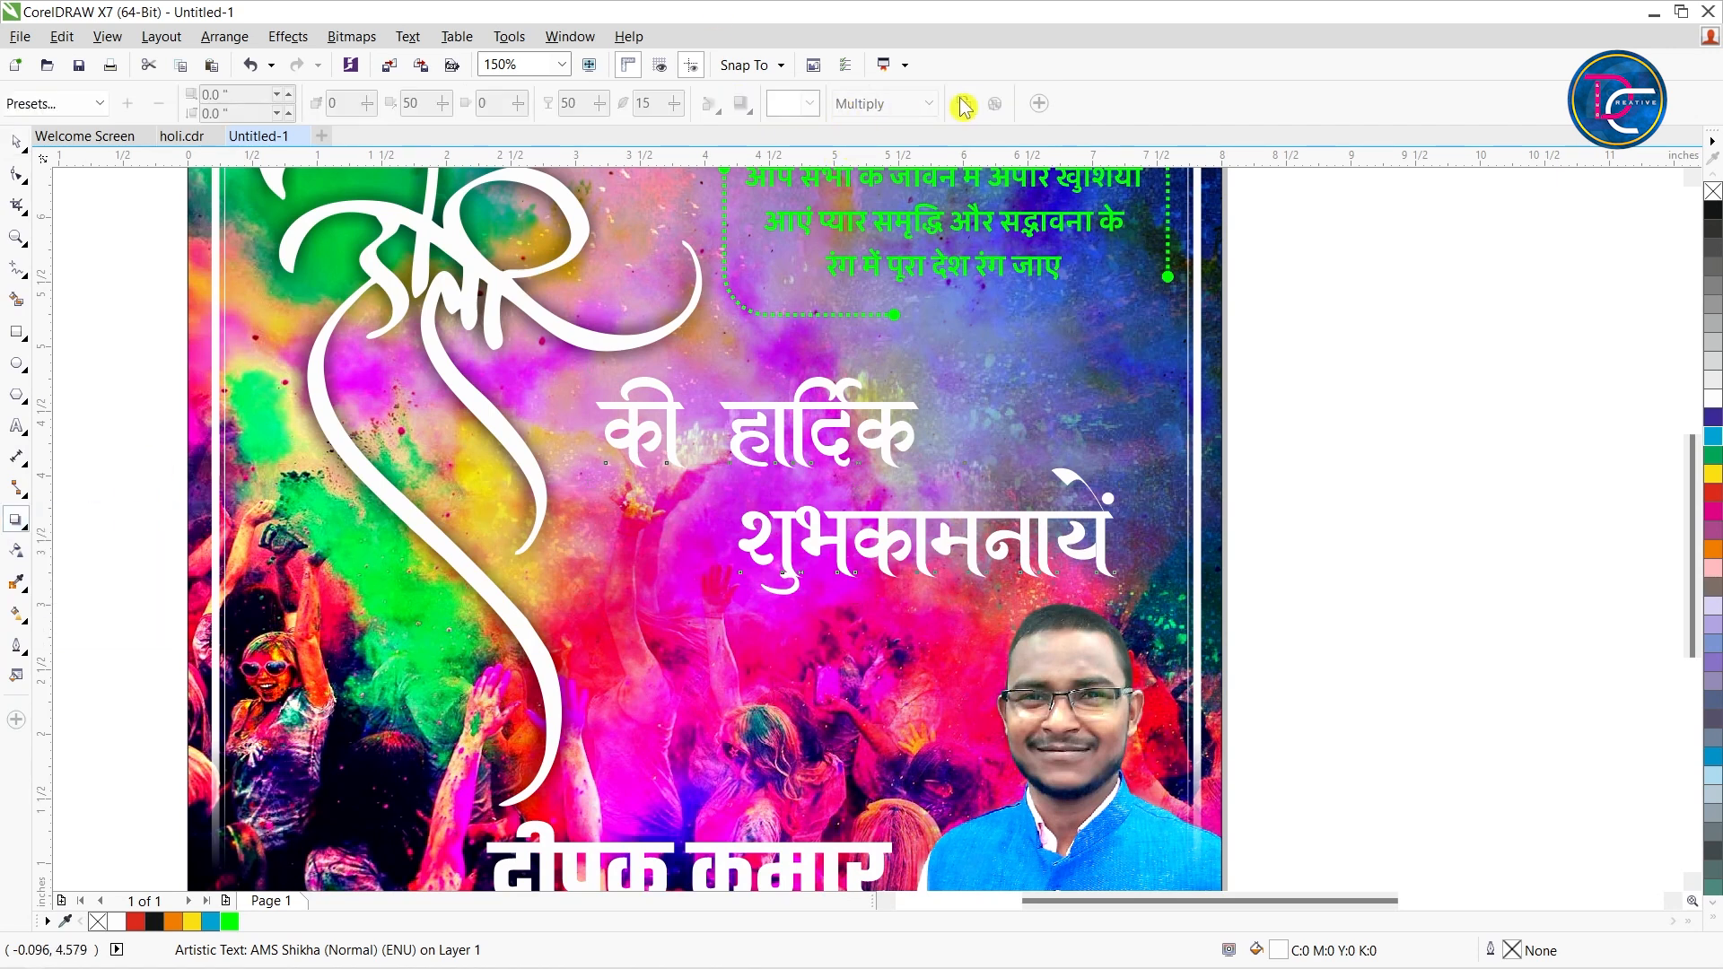
pyautogui.click(293, 384)
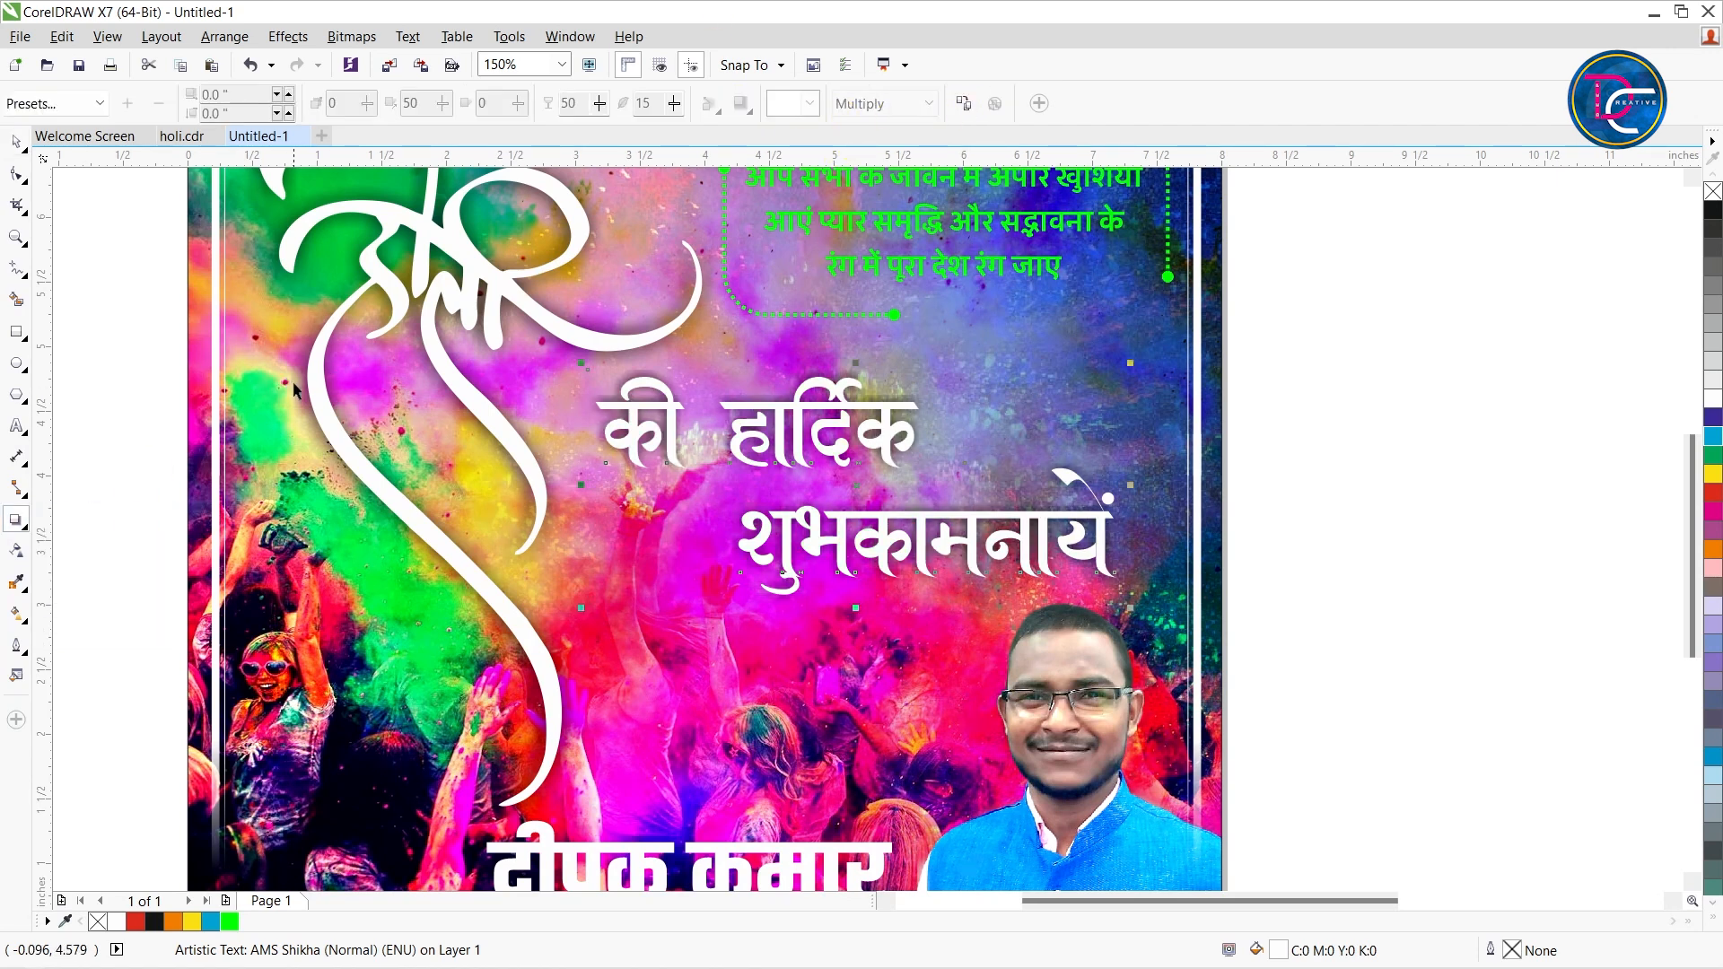
pyautogui.hotkey('ctrl', 'space')
# - Draw a rectangle over the name area and stretch it down and beyond the poster's right side to about 10.07 by 1.56 inches
pyautogui.scroll(-3, 1405, 437)
pyautogui.press('z')
pyautogui.moveTo(982, 495); pyautogui.dragTo(1058, 609)
pyautogui.hotkey('ctrl', 'space')
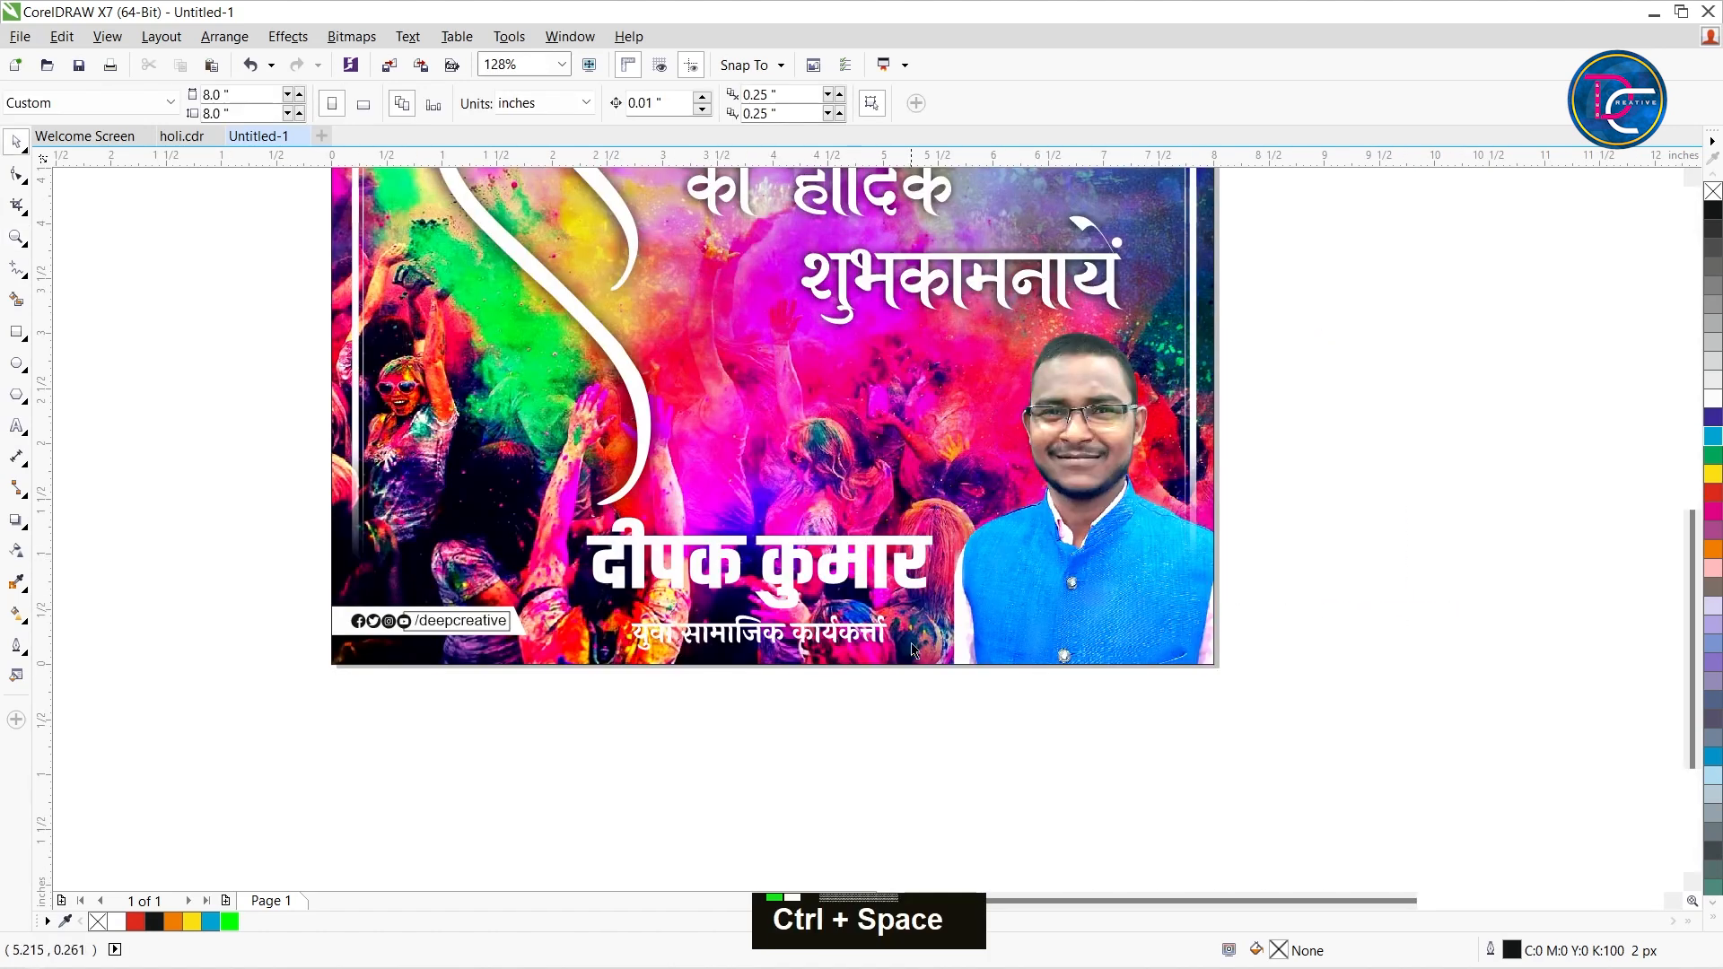
pyautogui.click(843, 572)
pyautogui.press('Escape')
pyautogui.click(16, 331)
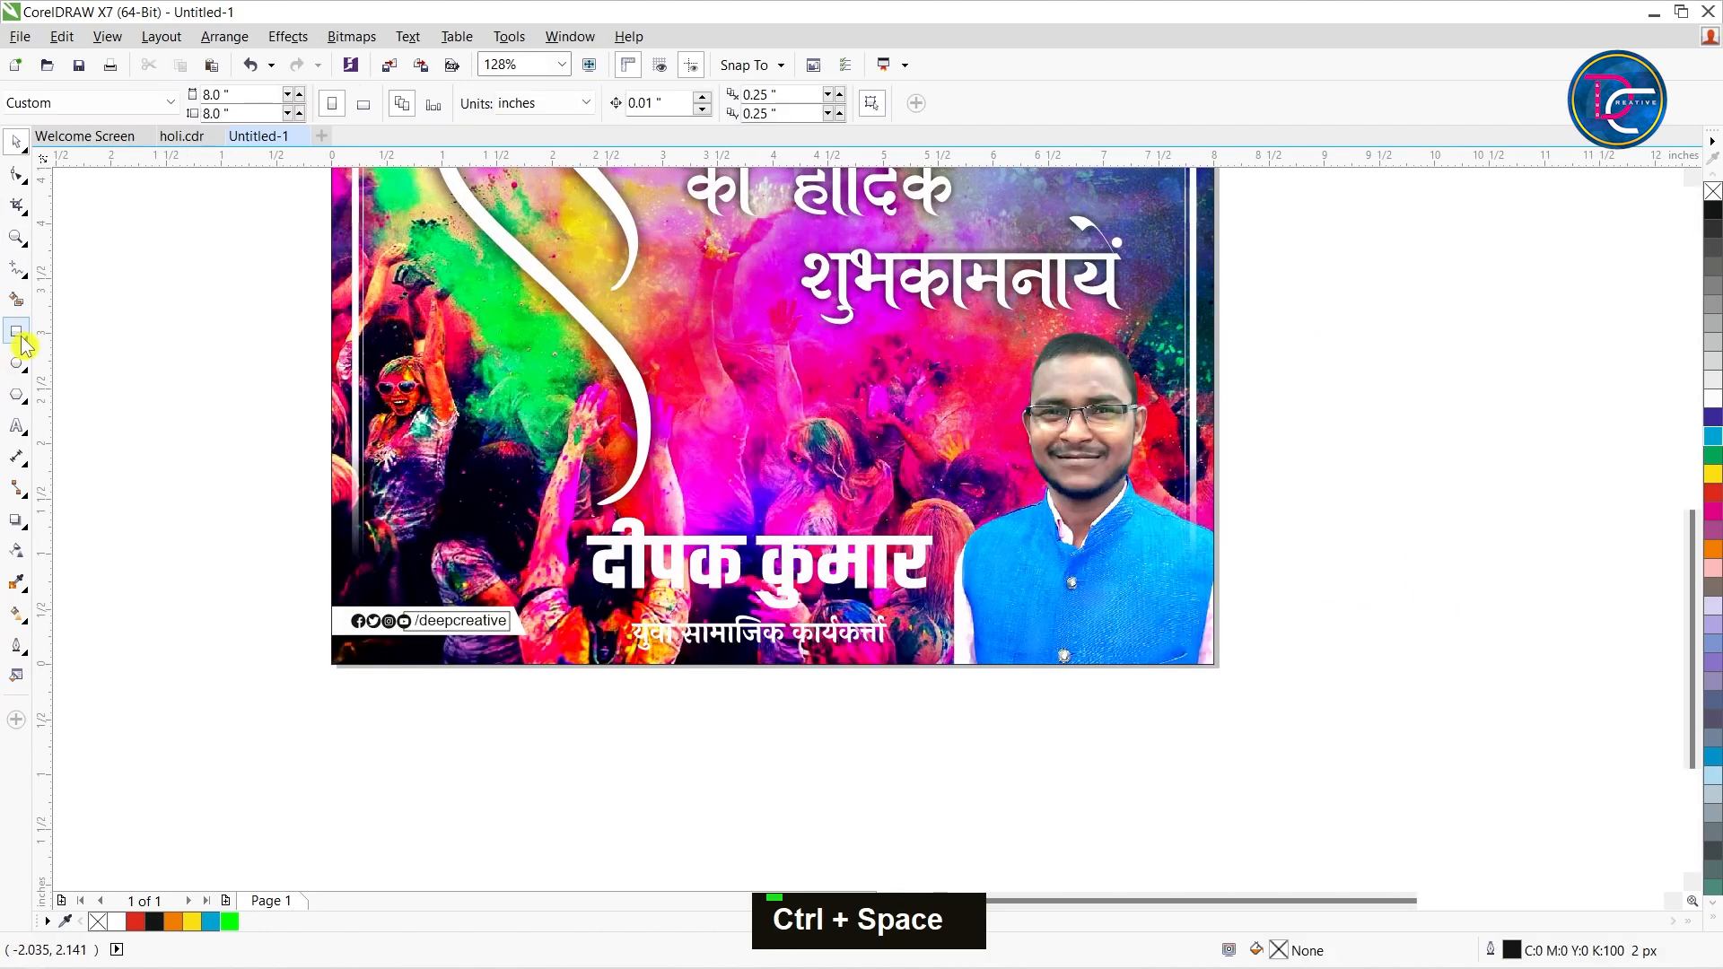
pyautogui.moveTo(322, 536)
pyautogui.mouseDown()
pyautogui.moveTo(745, 628)
pyautogui.moveTo(1062, 644)
pyautogui.mouseUp()
pyautogui.hotkey('ctrl', 'space')
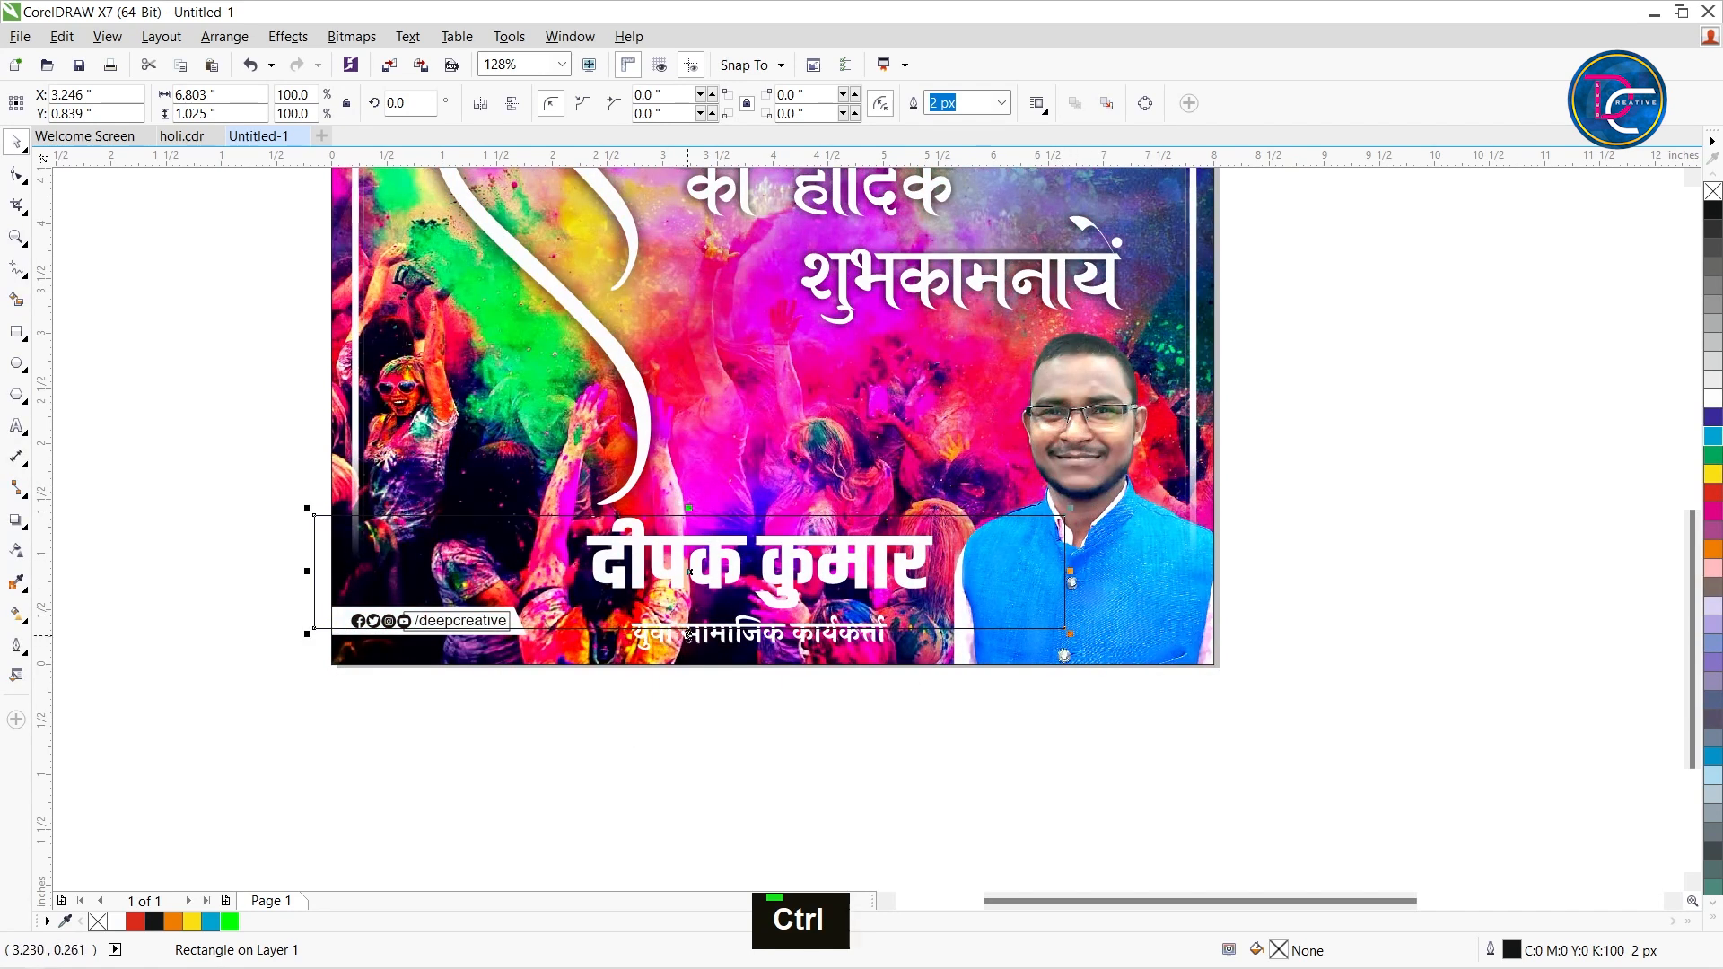
pyautogui.moveTo(690, 633); pyautogui.dragTo(691, 693)
pyautogui.moveTo(1066, 600); pyautogui.dragTo(1430, 600)
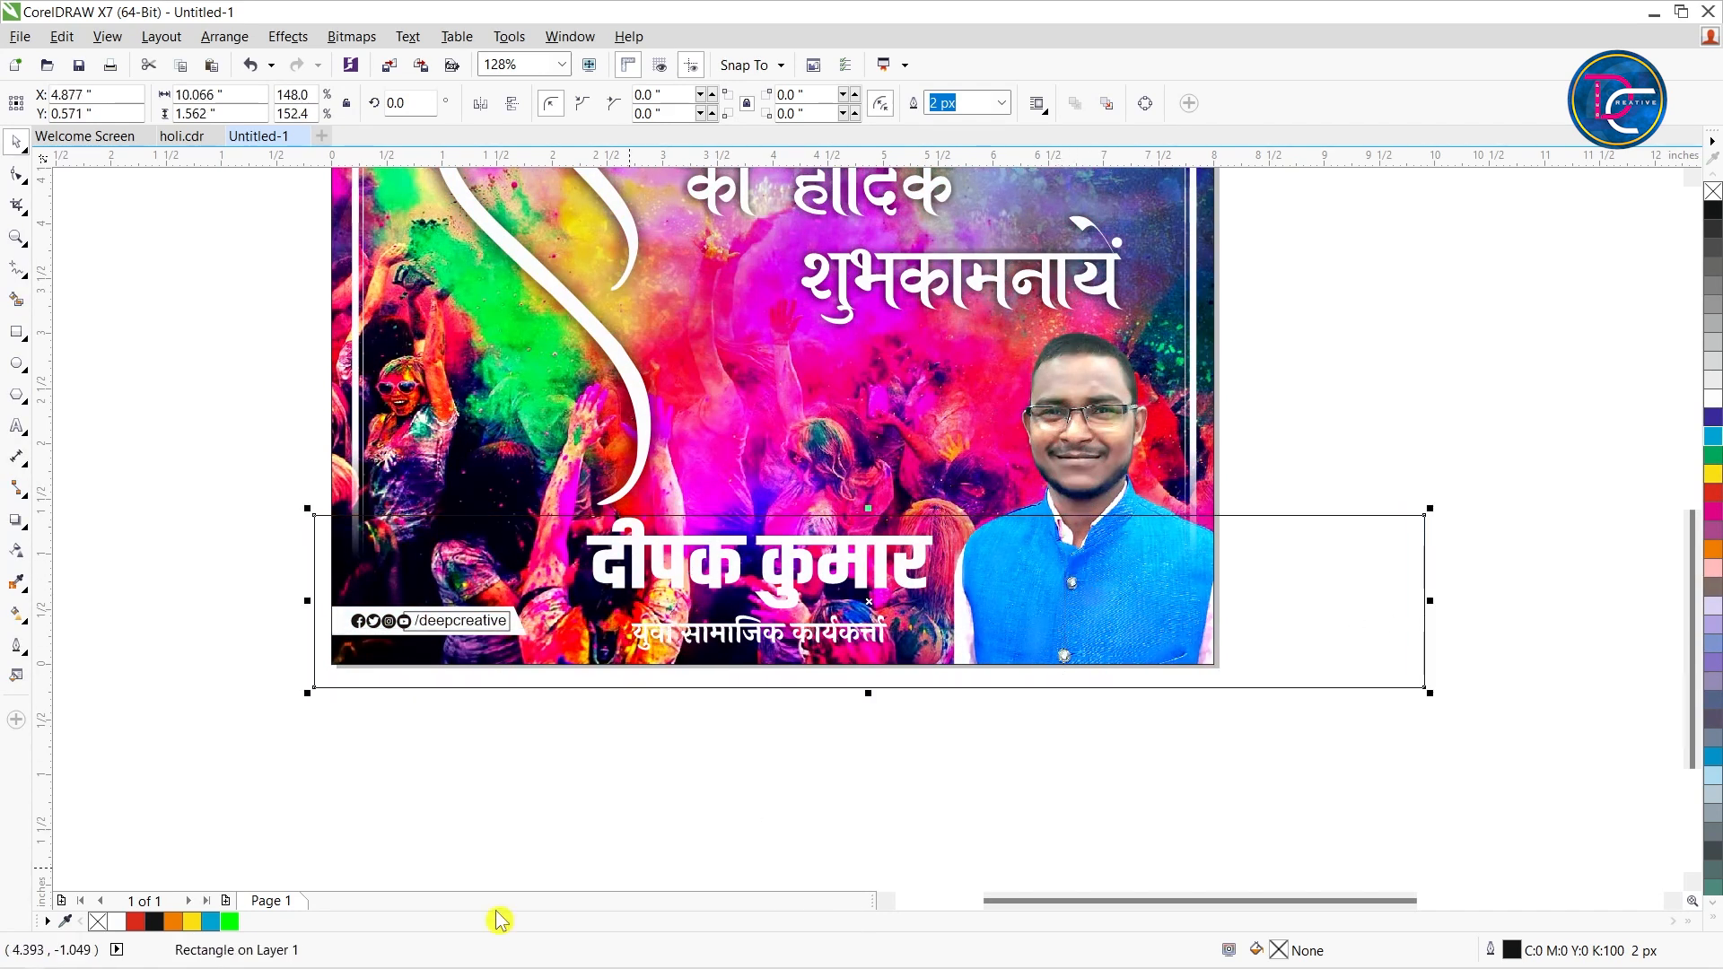
# - Remove the rectangle's outline and, after trying yellow, black and white fills, fill it red
pyautogui.click(191, 921)
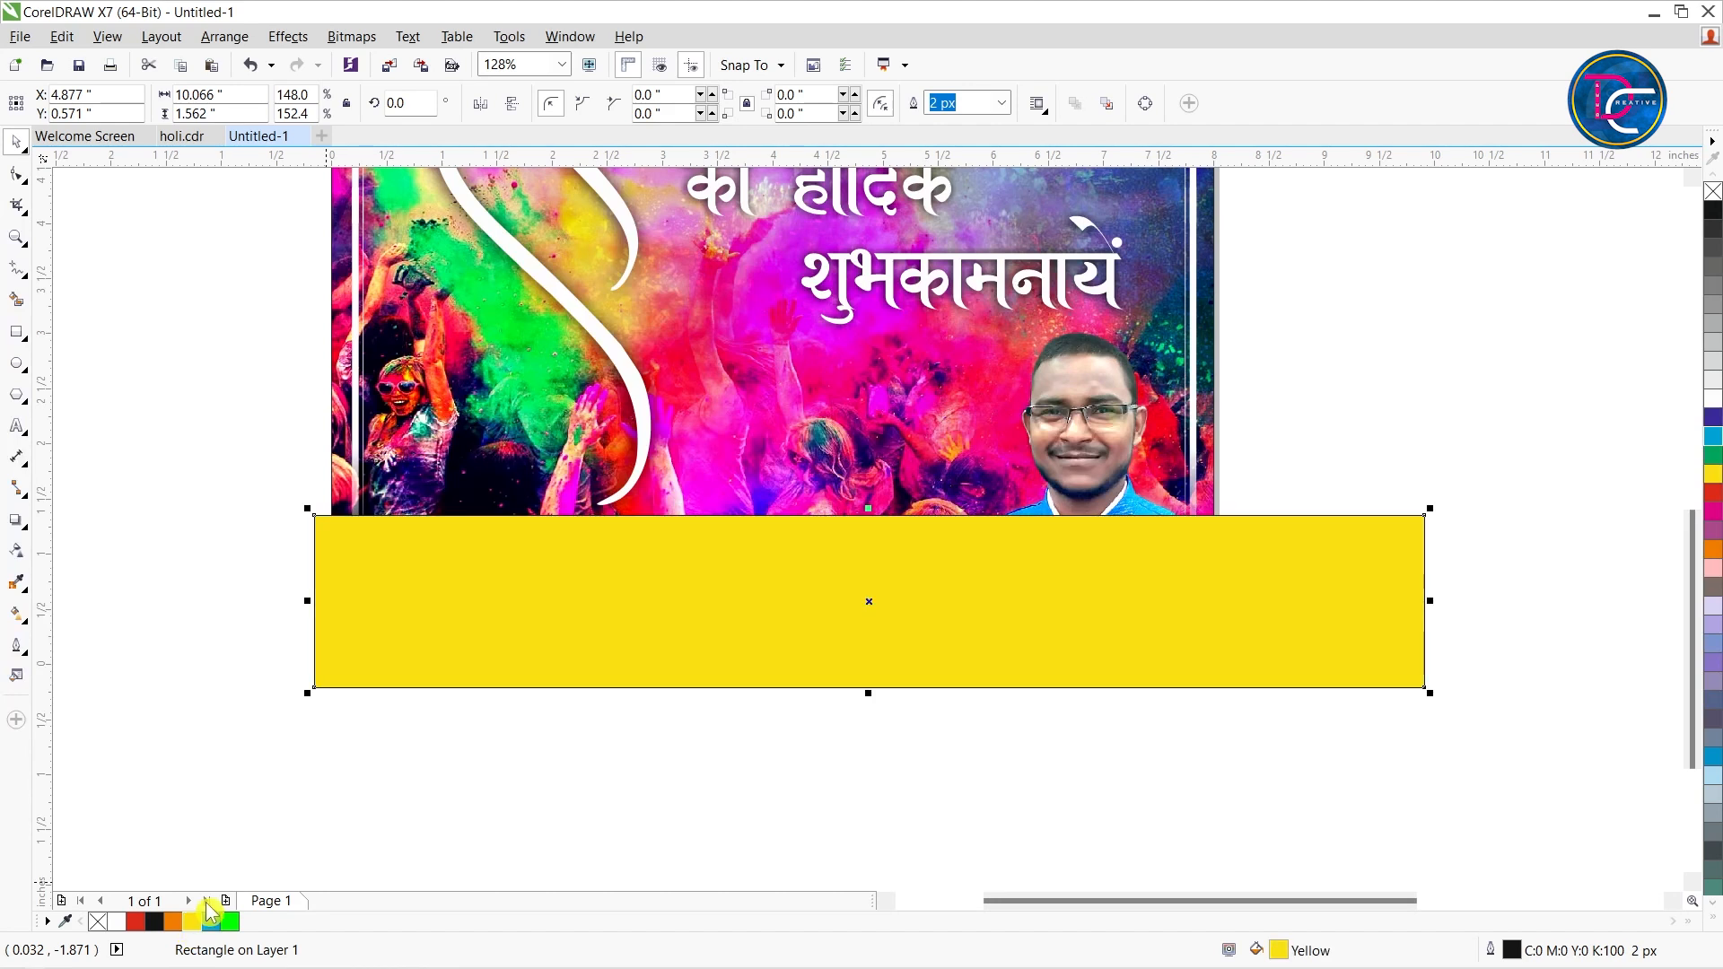
pyautogui.click(154, 922)
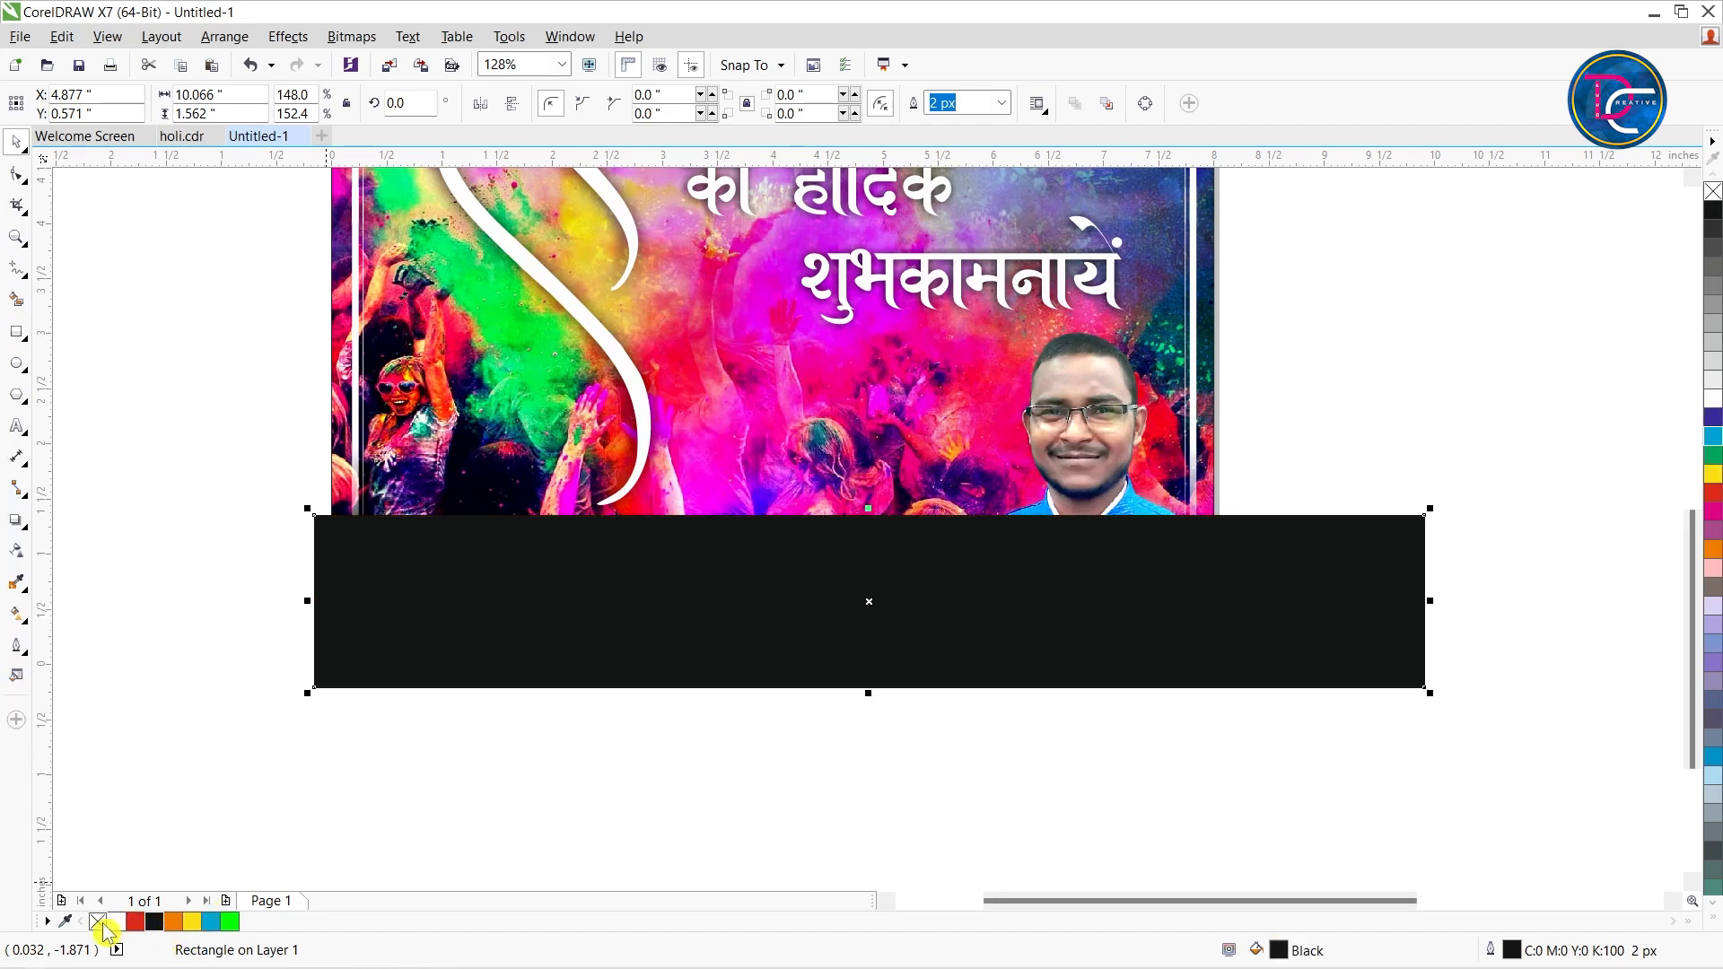
pyautogui.rightClick(100, 922)
pyautogui.click(117, 921)
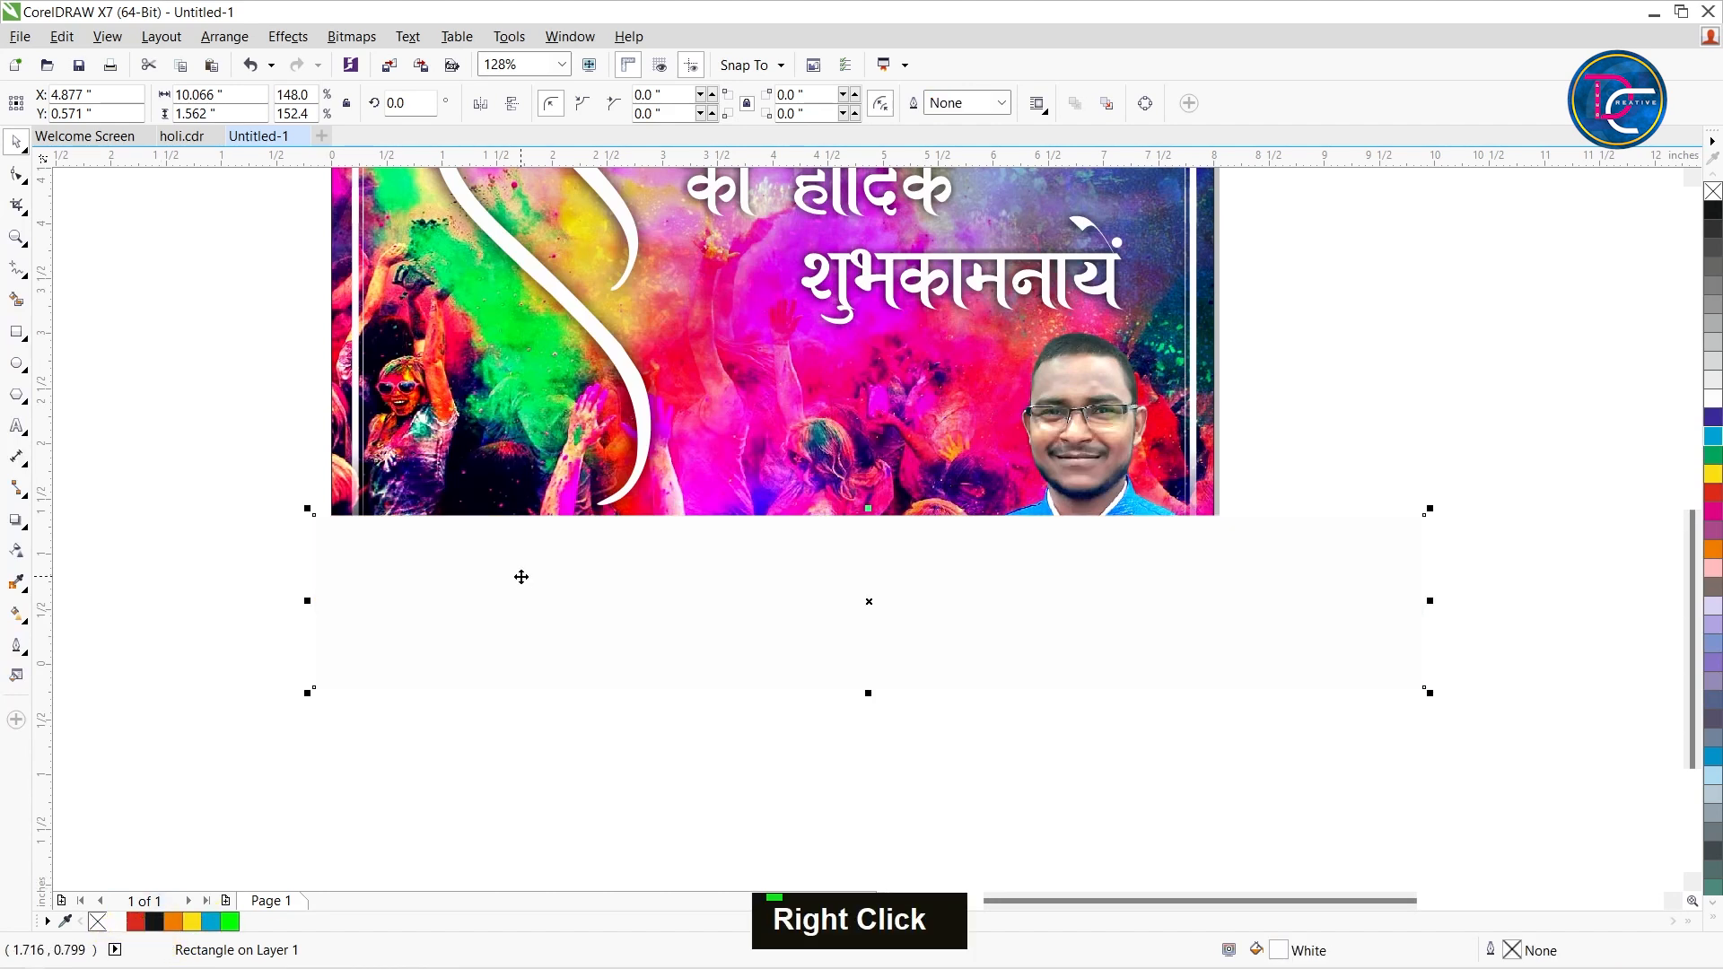
pyautogui.click(135, 921)
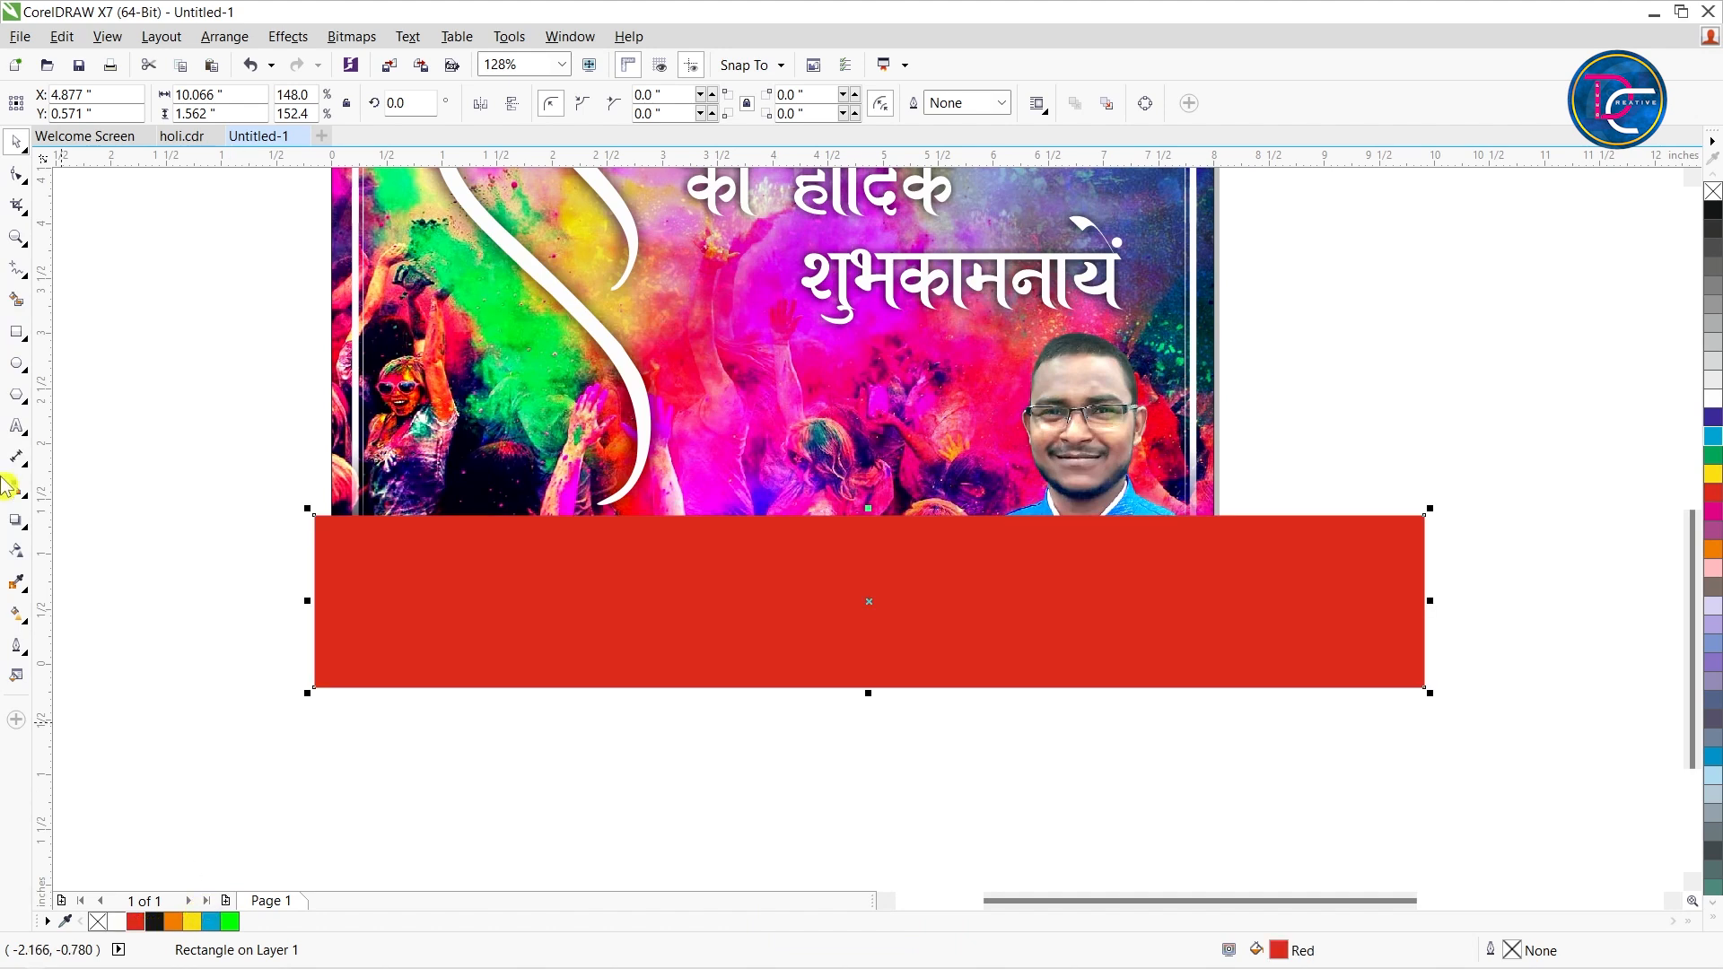
# - Apply a uniform transparency of 16 to the red rectangle
pyautogui.click(12, 580)
pyautogui.click(845, 718)
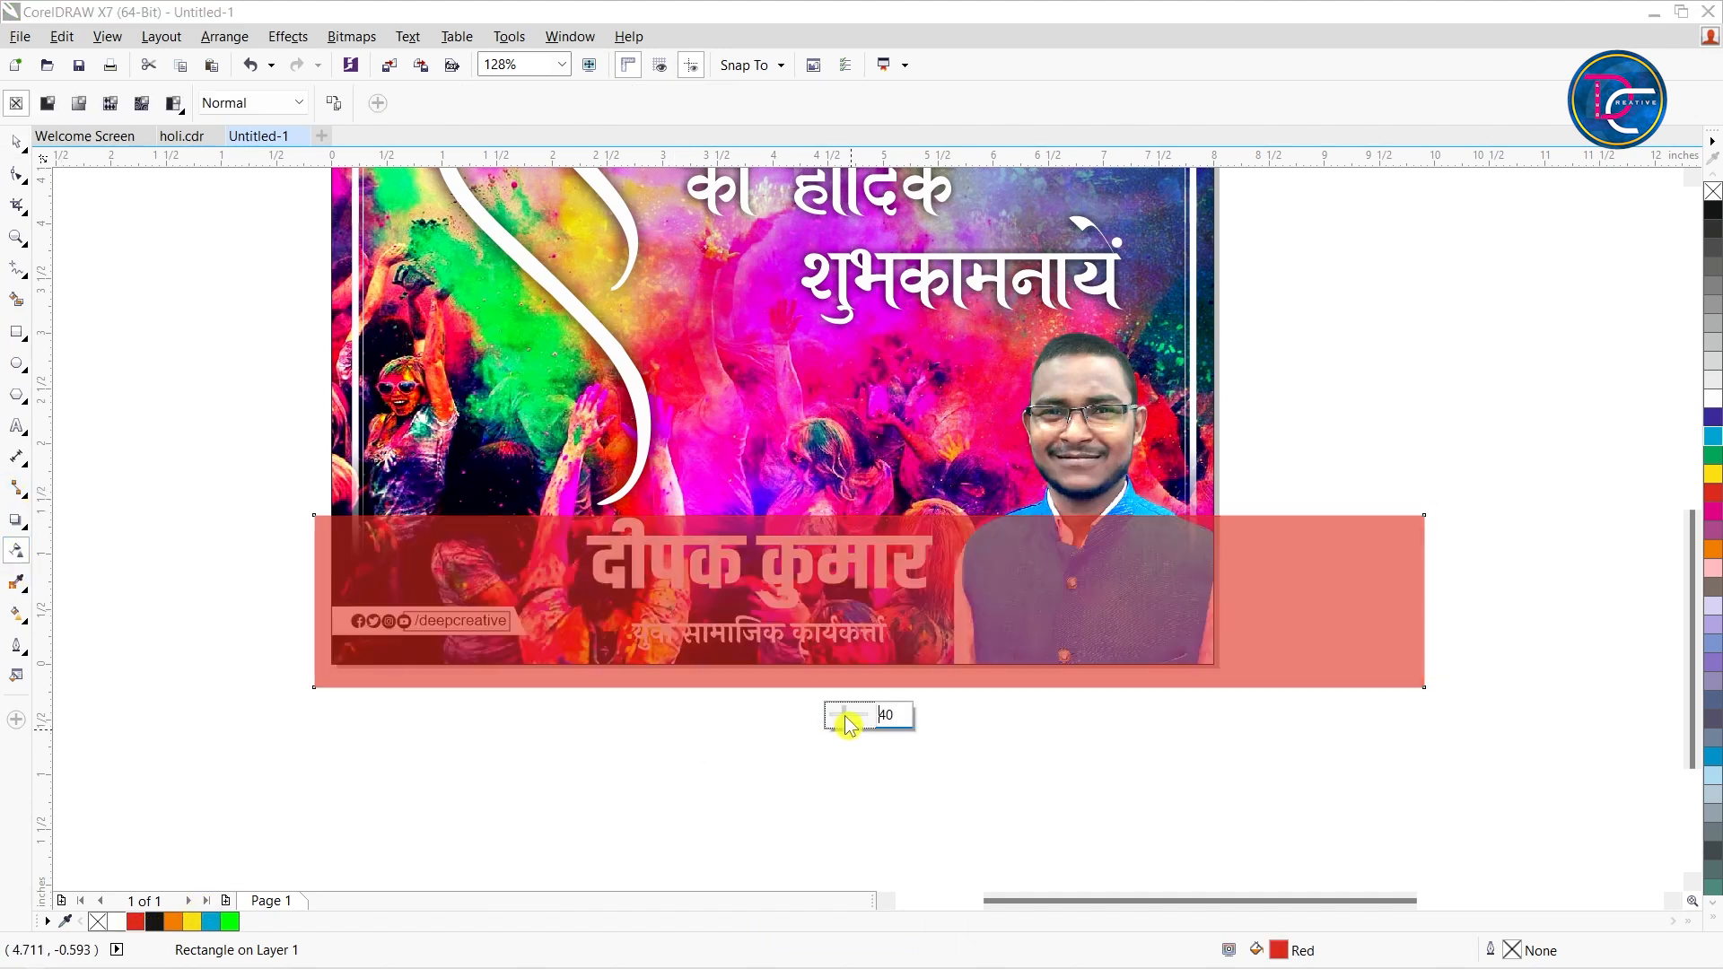
pyautogui.moveTo(845, 722); pyautogui.dragTo(841, 725)
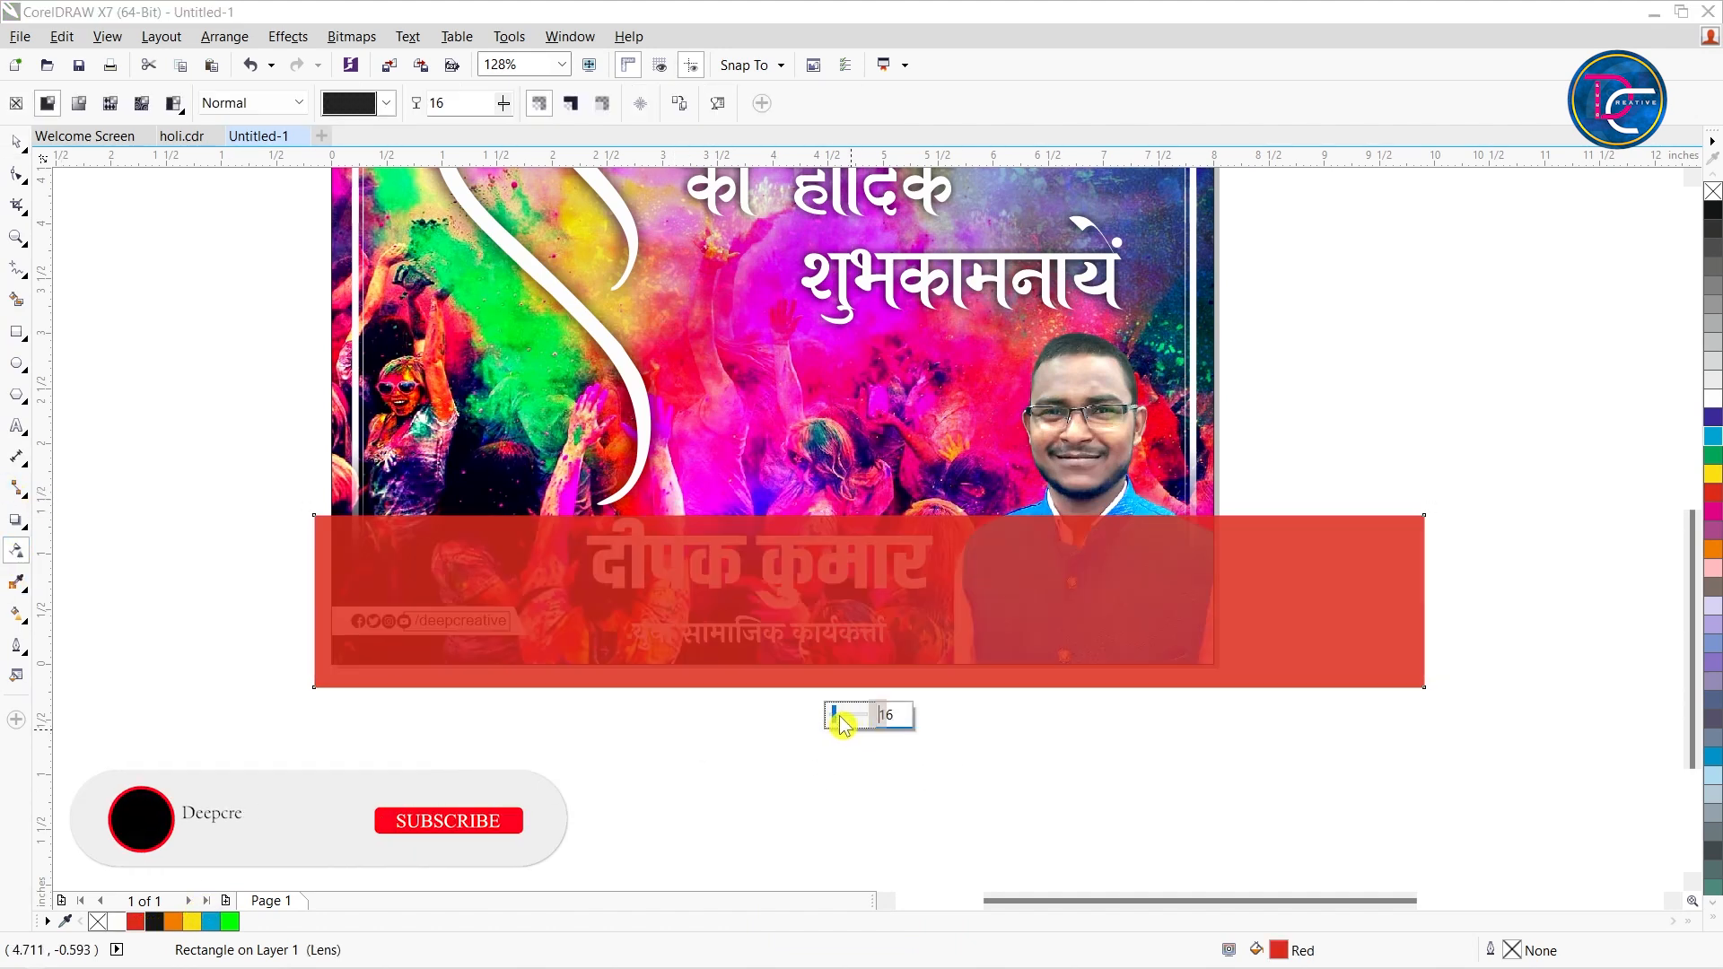
# - Move the red rectangle slightly up and give it a nearly vertical linear transparency that fades out its upper edge
pyautogui.click(16, 142)
pyautogui.moveTo(1005, 649)
pyautogui.mouseDown()
pyautogui.moveTo(632, 665)
pyautogui.moveTo(1003, 631)
pyautogui.mouseUp()
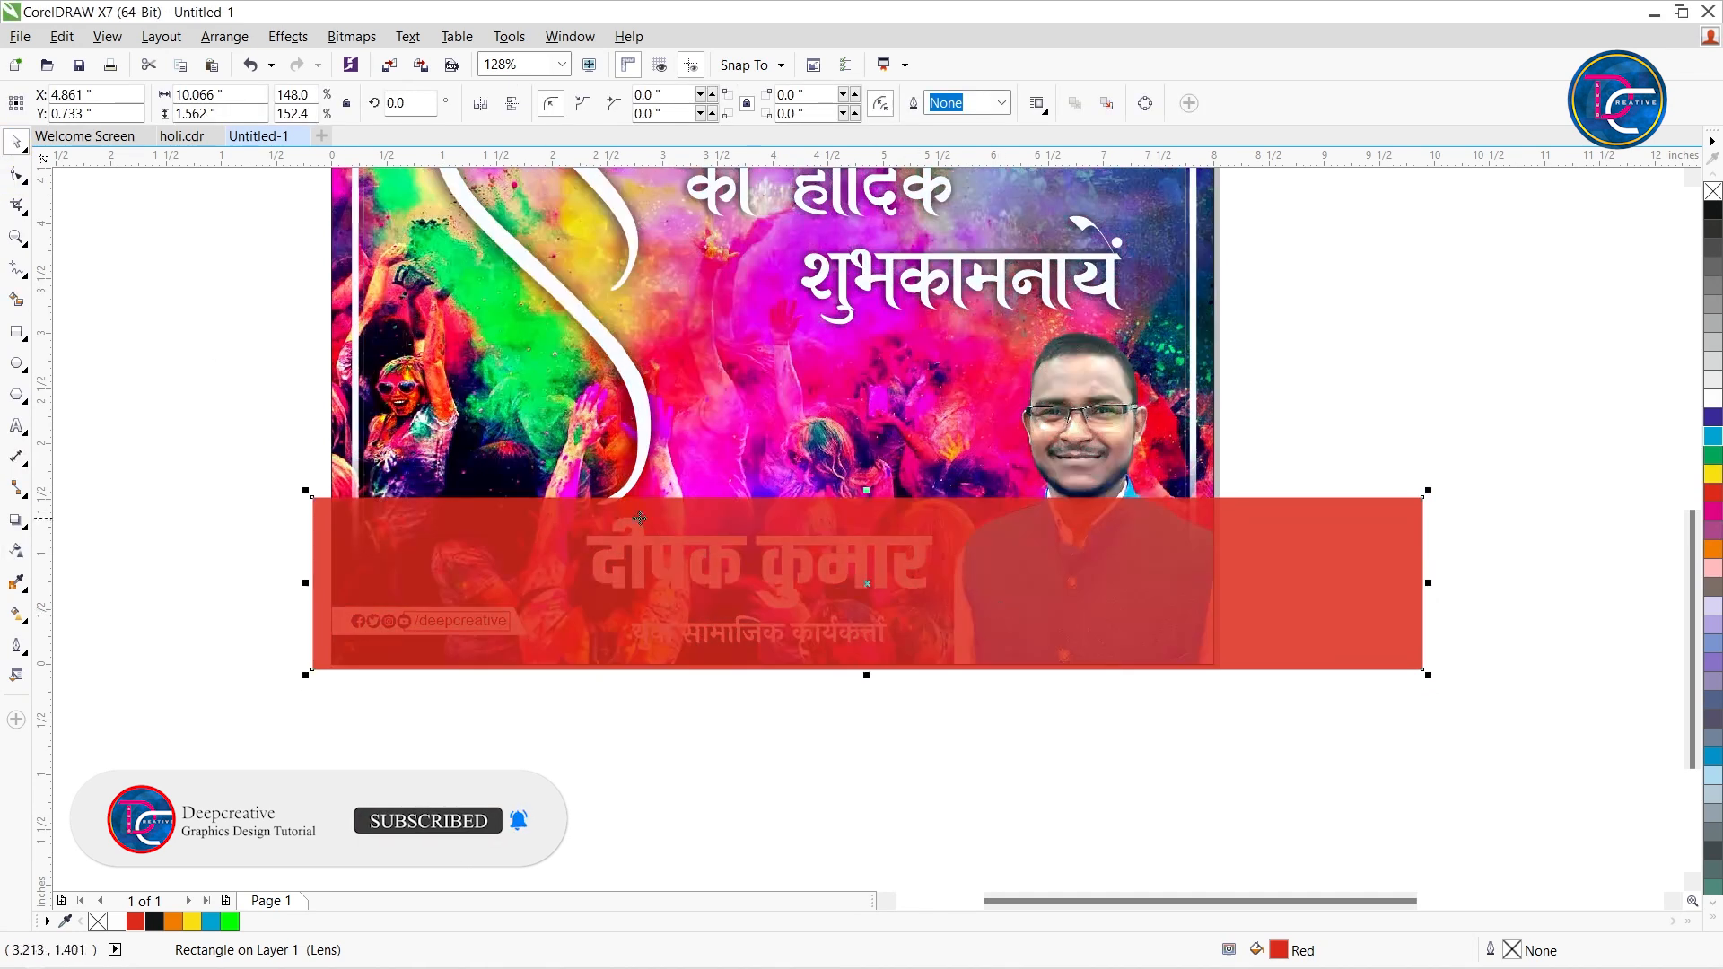
pyautogui.click(16, 550)
pyautogui.scroll(2, 763, 497)
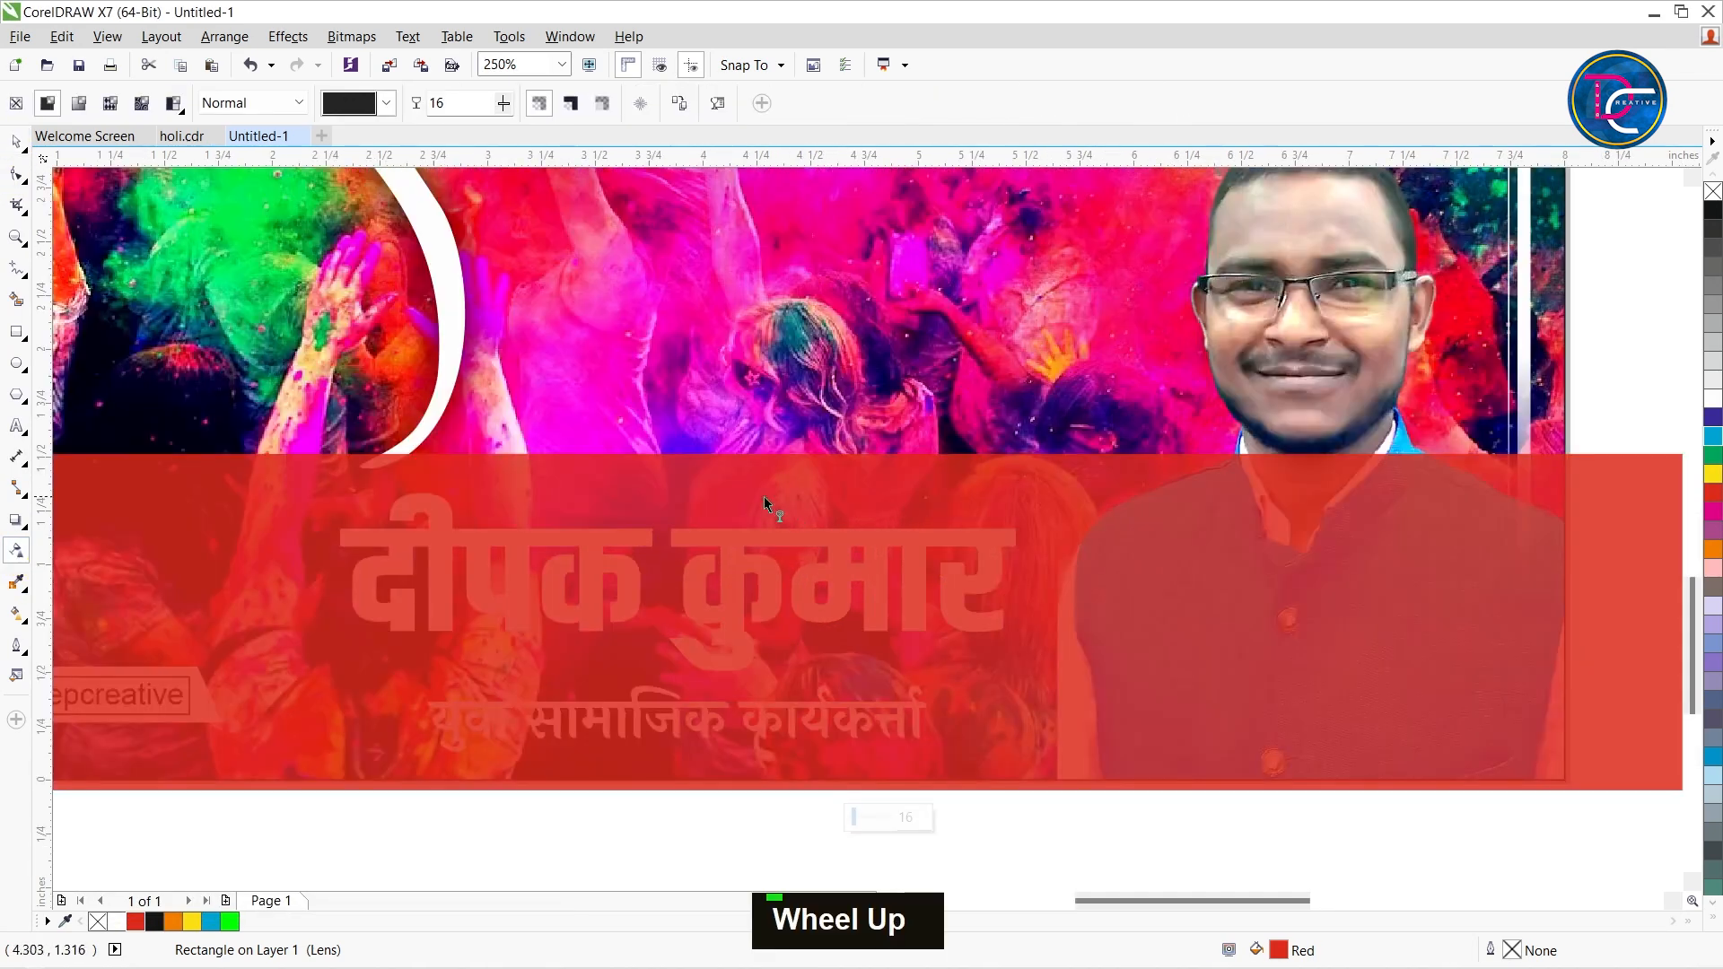
pyautogui.moveTo(744, 499); pyautogui.dragTo(746, 453)
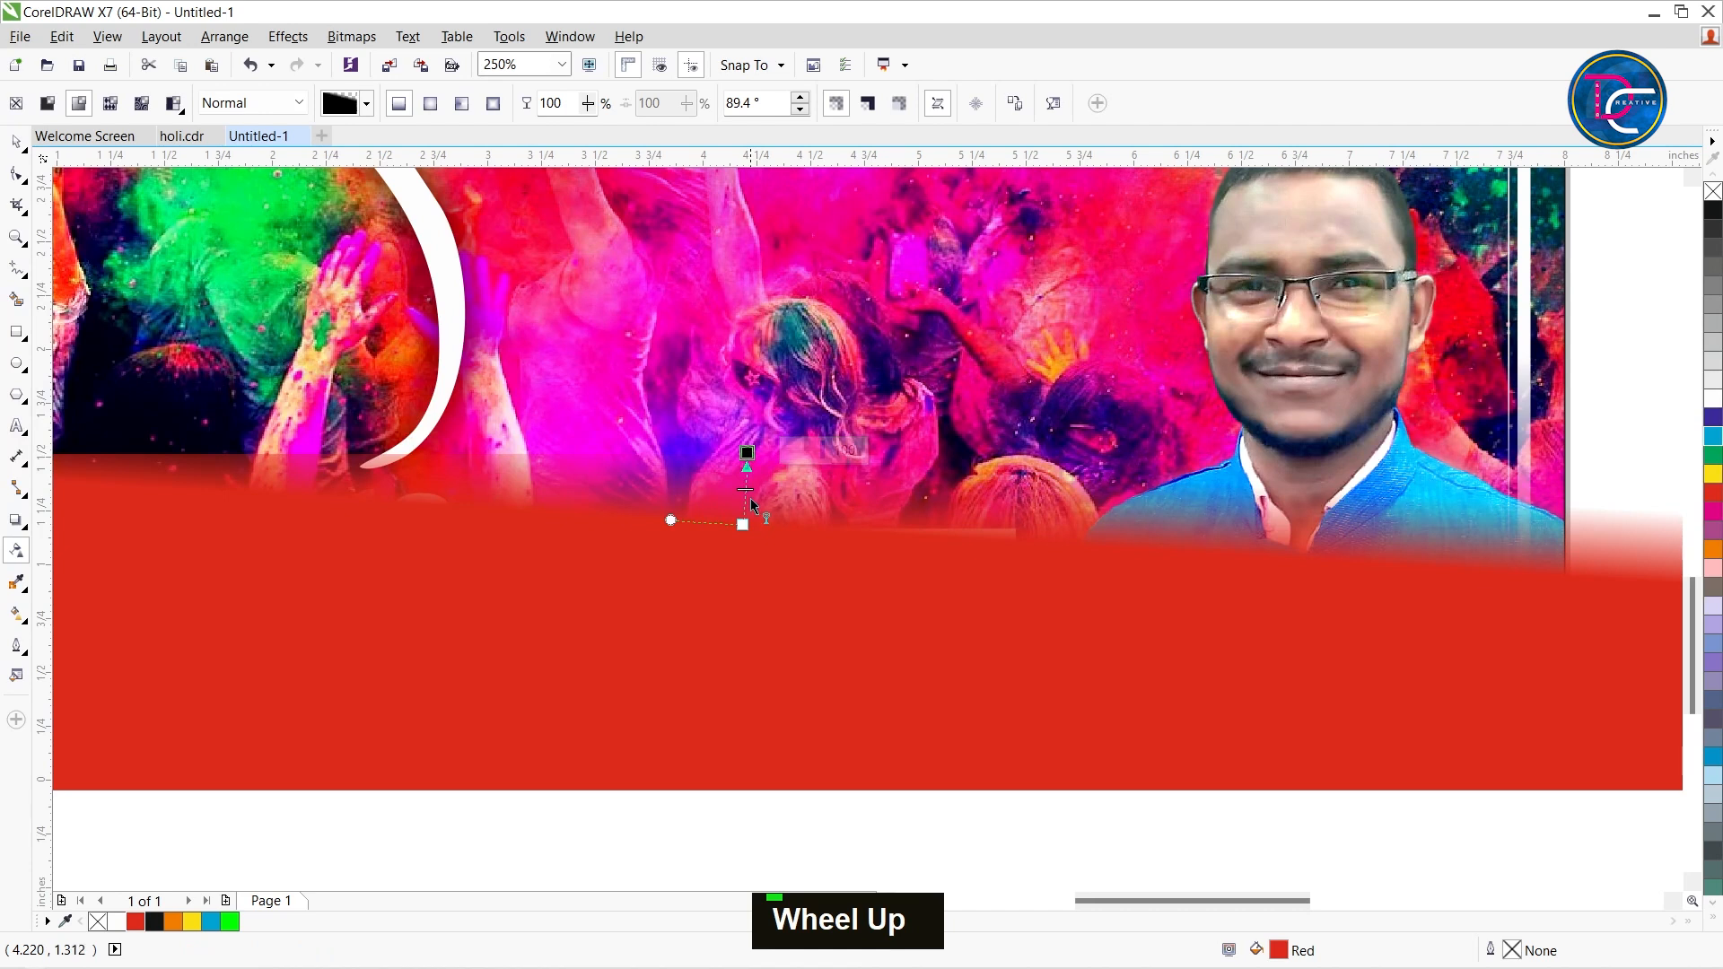
# - Undo the tilted fade and reapply a vertical 90-degree linear transparency that fades the red rectangle's upper edge
pyautogui.hotkey('ctrl', 'z')
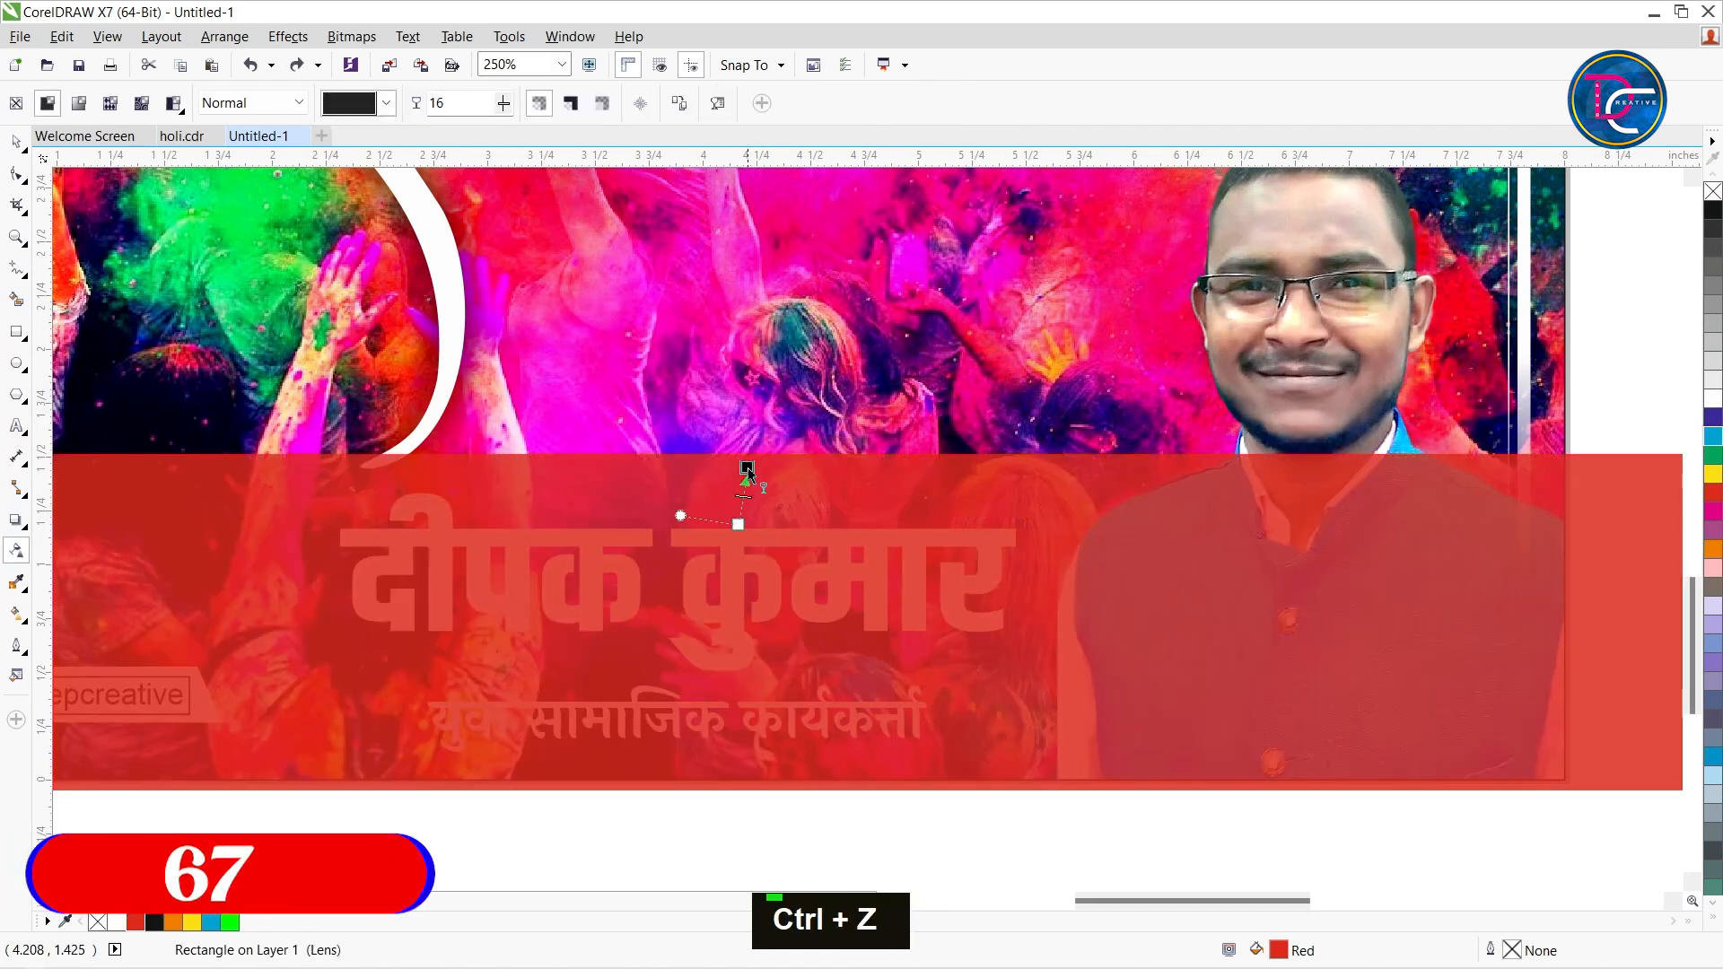
pyautogui.moveTo(738, 461); pyautogui.dragTo(736, 459)
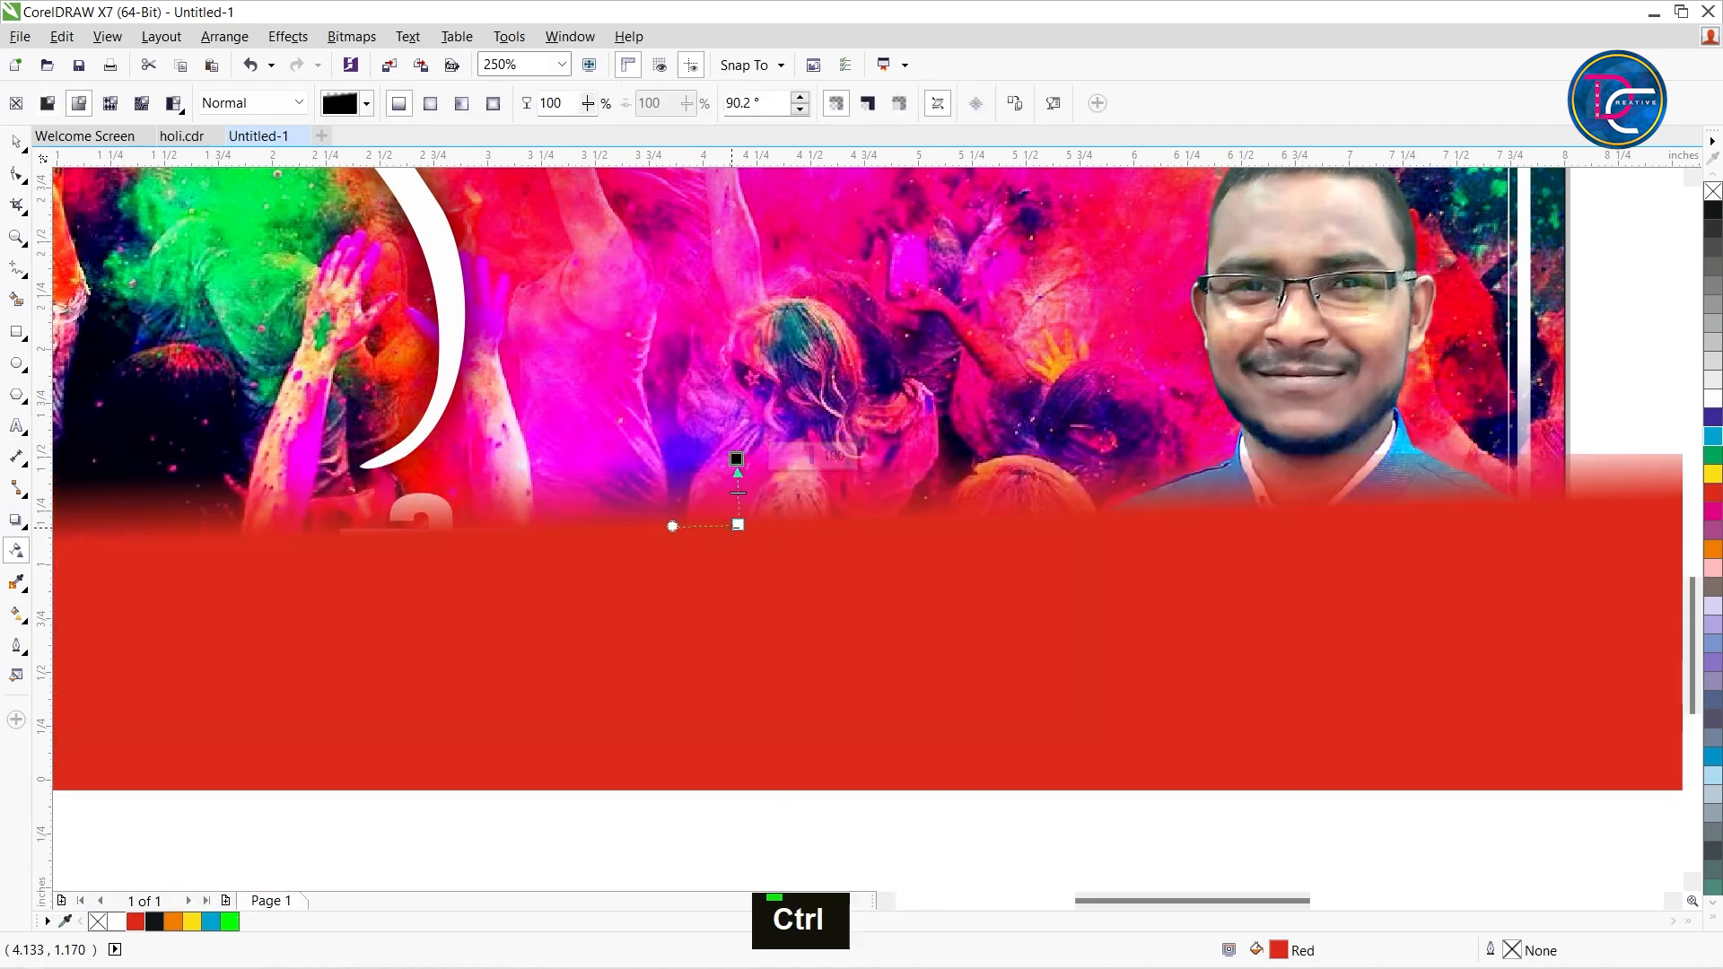
pyautogui.moveTo(736, 458)
pyautogui.mouseDown()
pyautogui.moveTo(738, 426)
pyautogui.moveTo(738, 453)
pyautogui.mouseUp()
# - Set the transparency at the lower end of the red rectangle's fade to 47
pyautogui.click(739, 524)
pyautogui.click(801, 522)
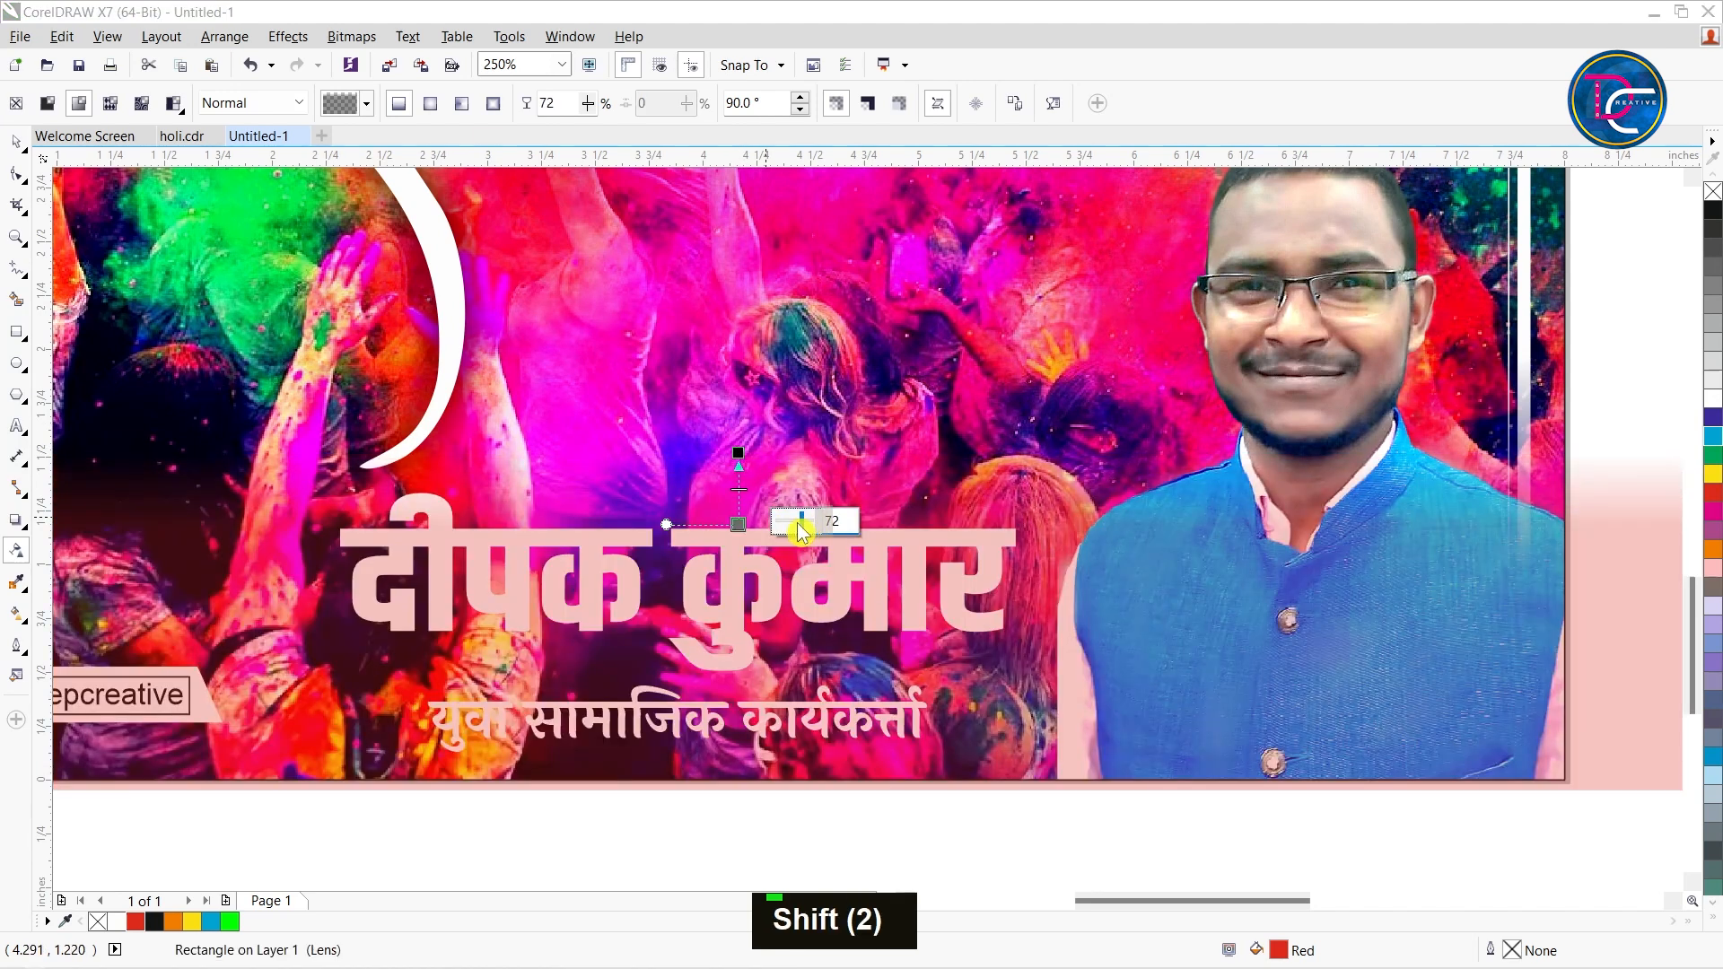
pyautogui.click(798, 523)
pyautogui.click(786, 525)
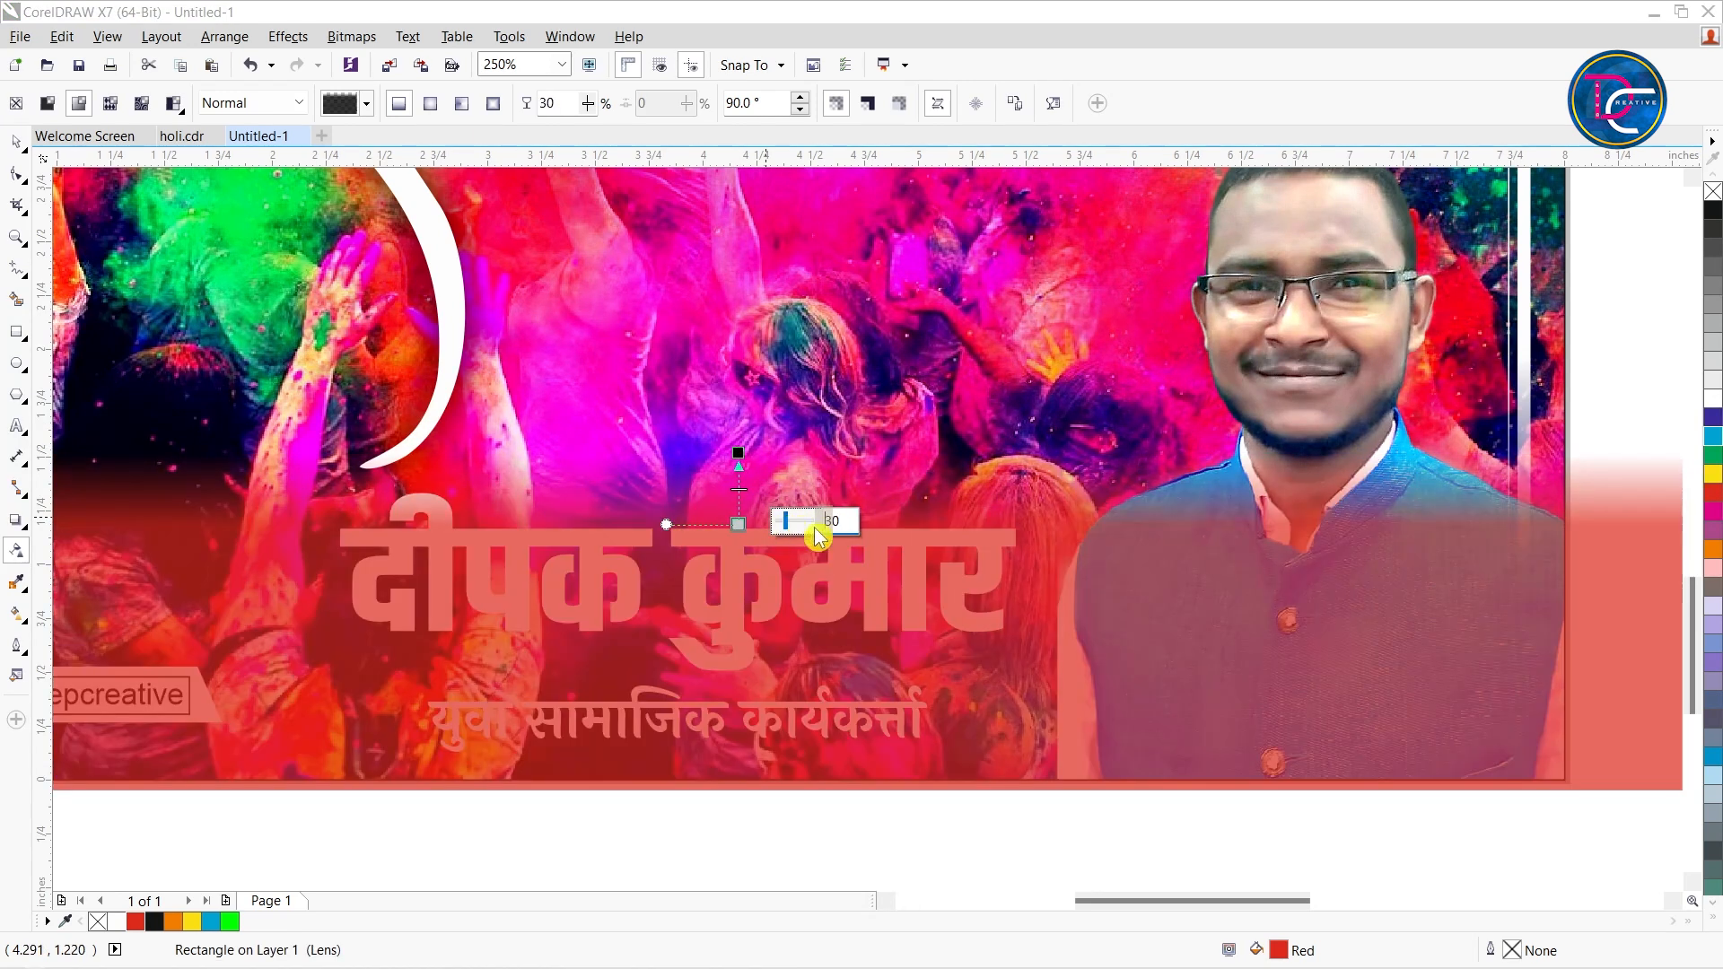
pyautogui.click(791, 523)
pyautogui.hotkey('ctrl', 'space')
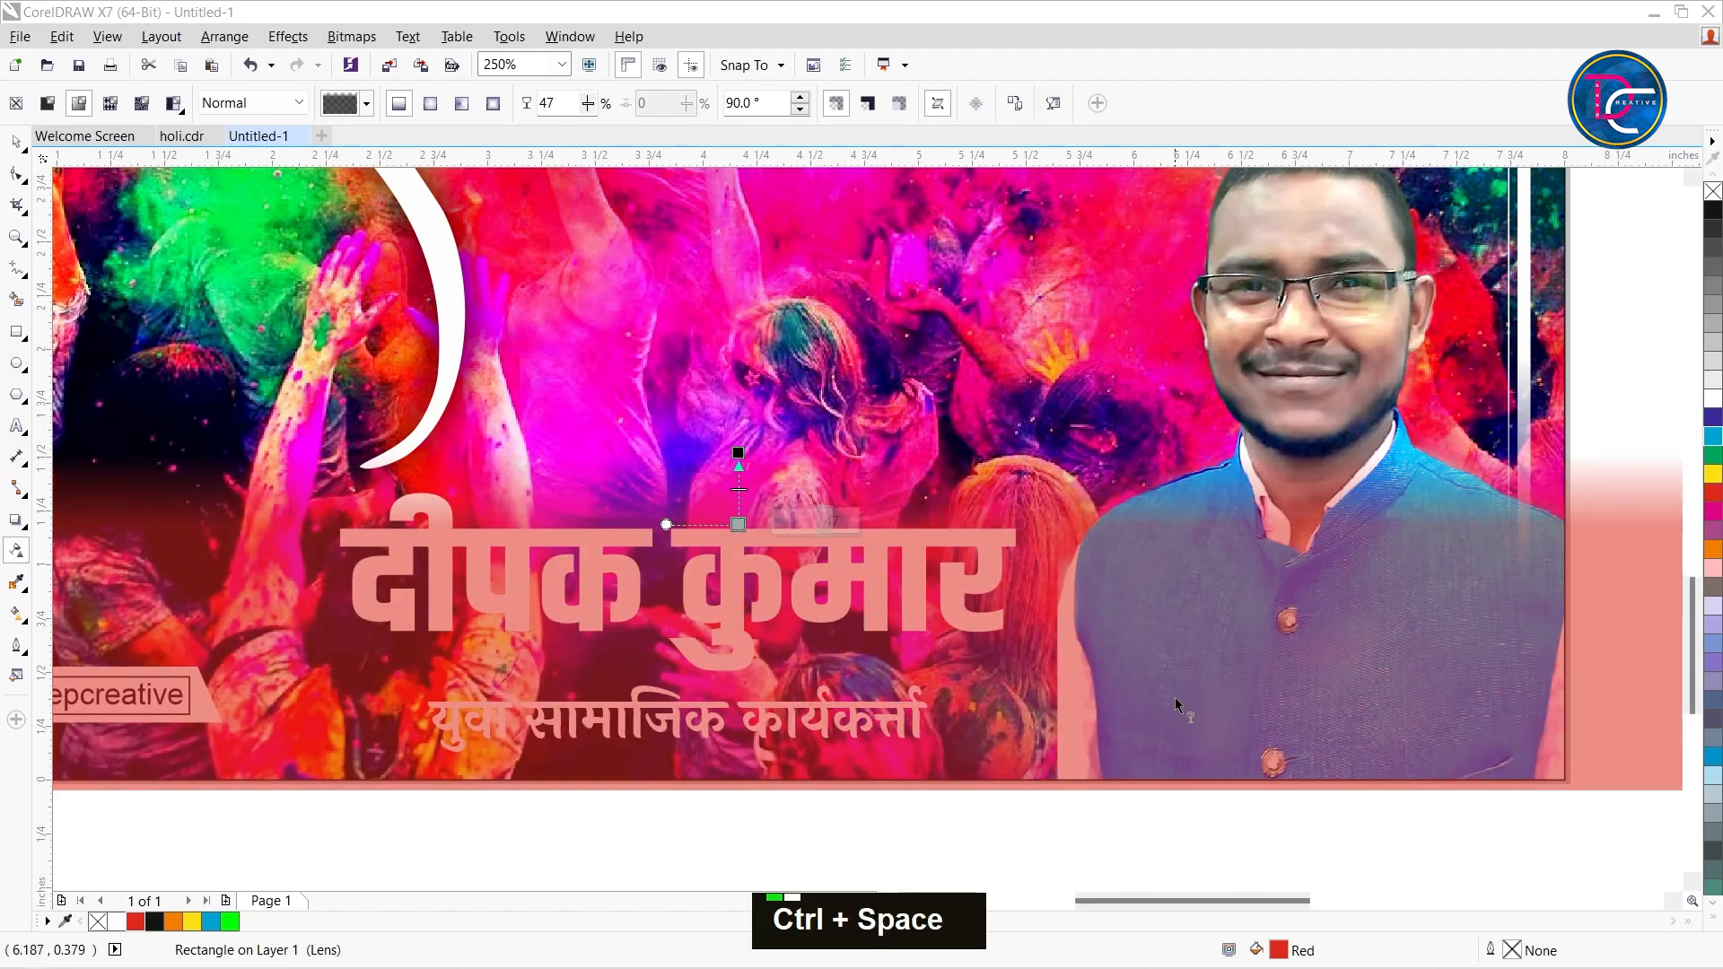
# - Try a black fill on the faded rectangle and undo it
pyautogui.scroll(-2, 1584, 621)
pyautogui.hotkey('ctrl', 'space')
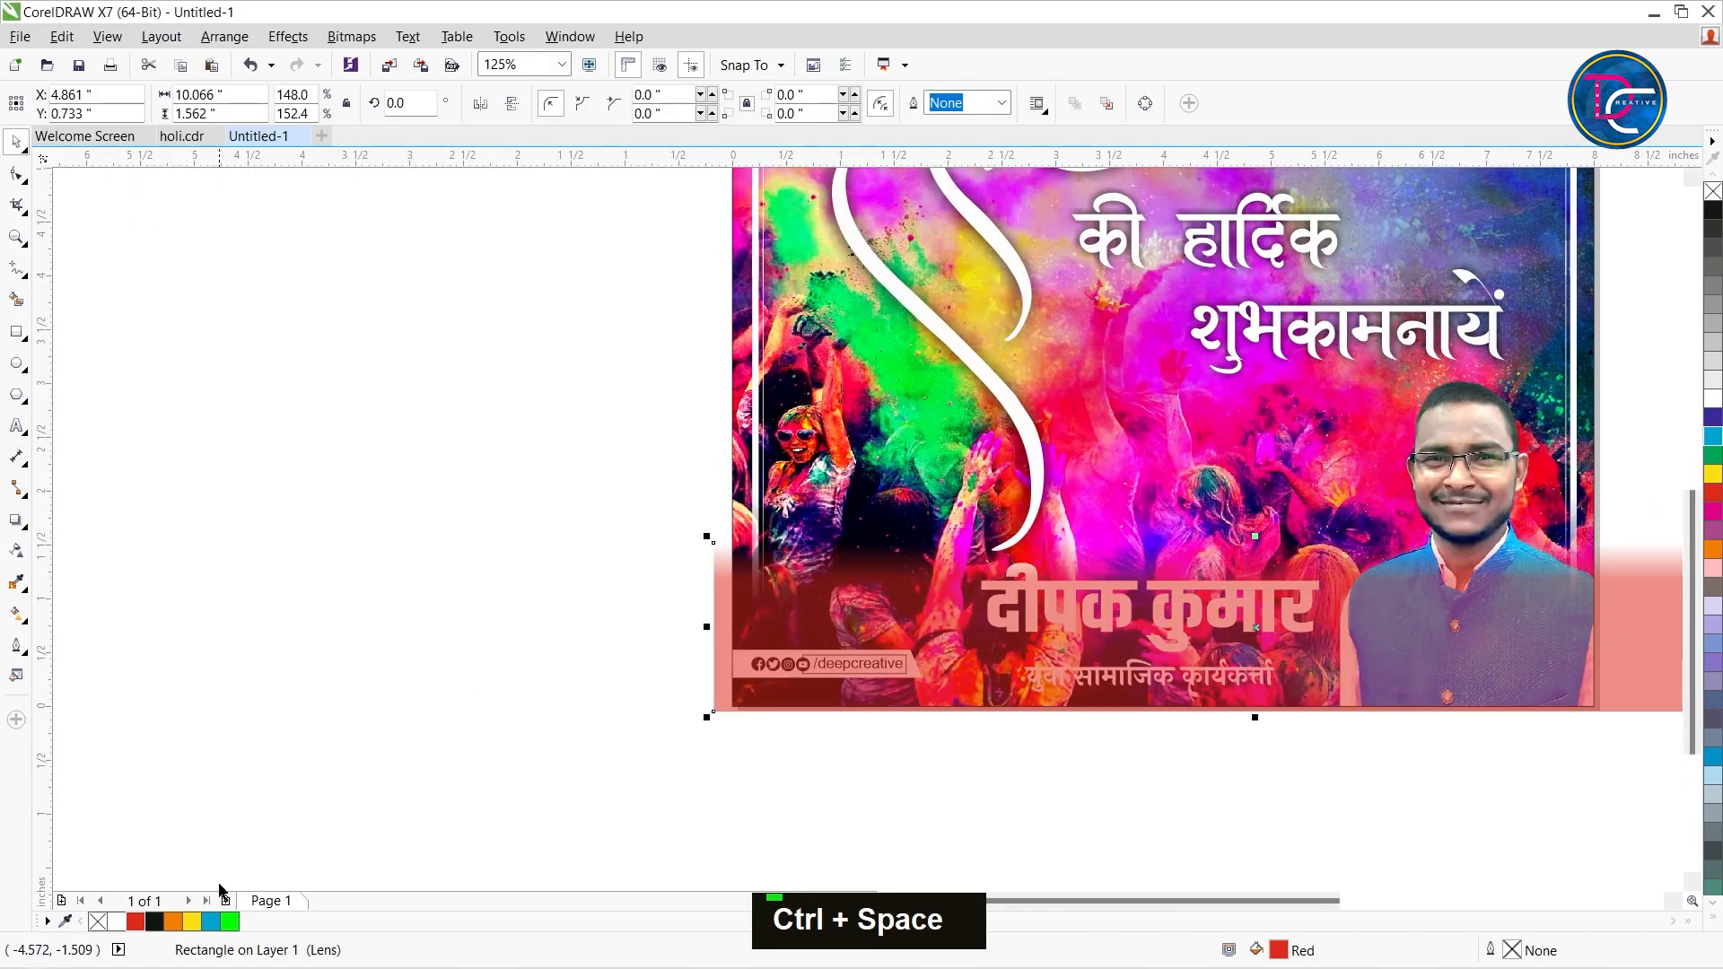
pyautogui.click(152, 922)
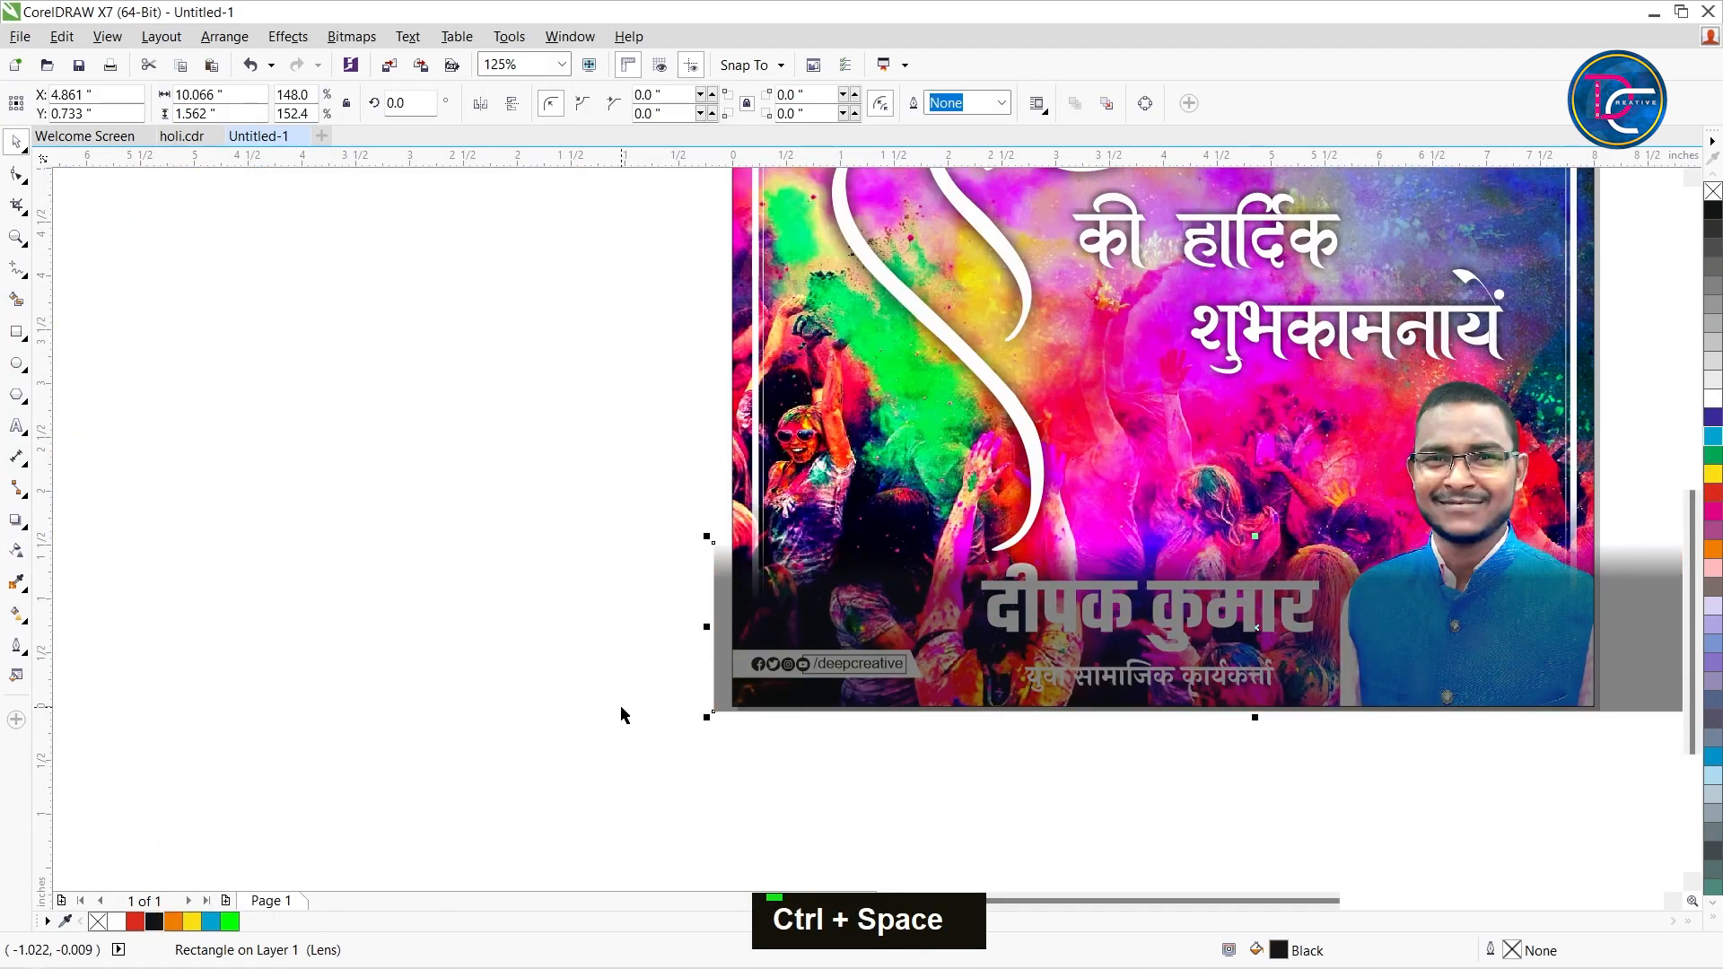
pyautogui.hotkey('ctrl', 'z')
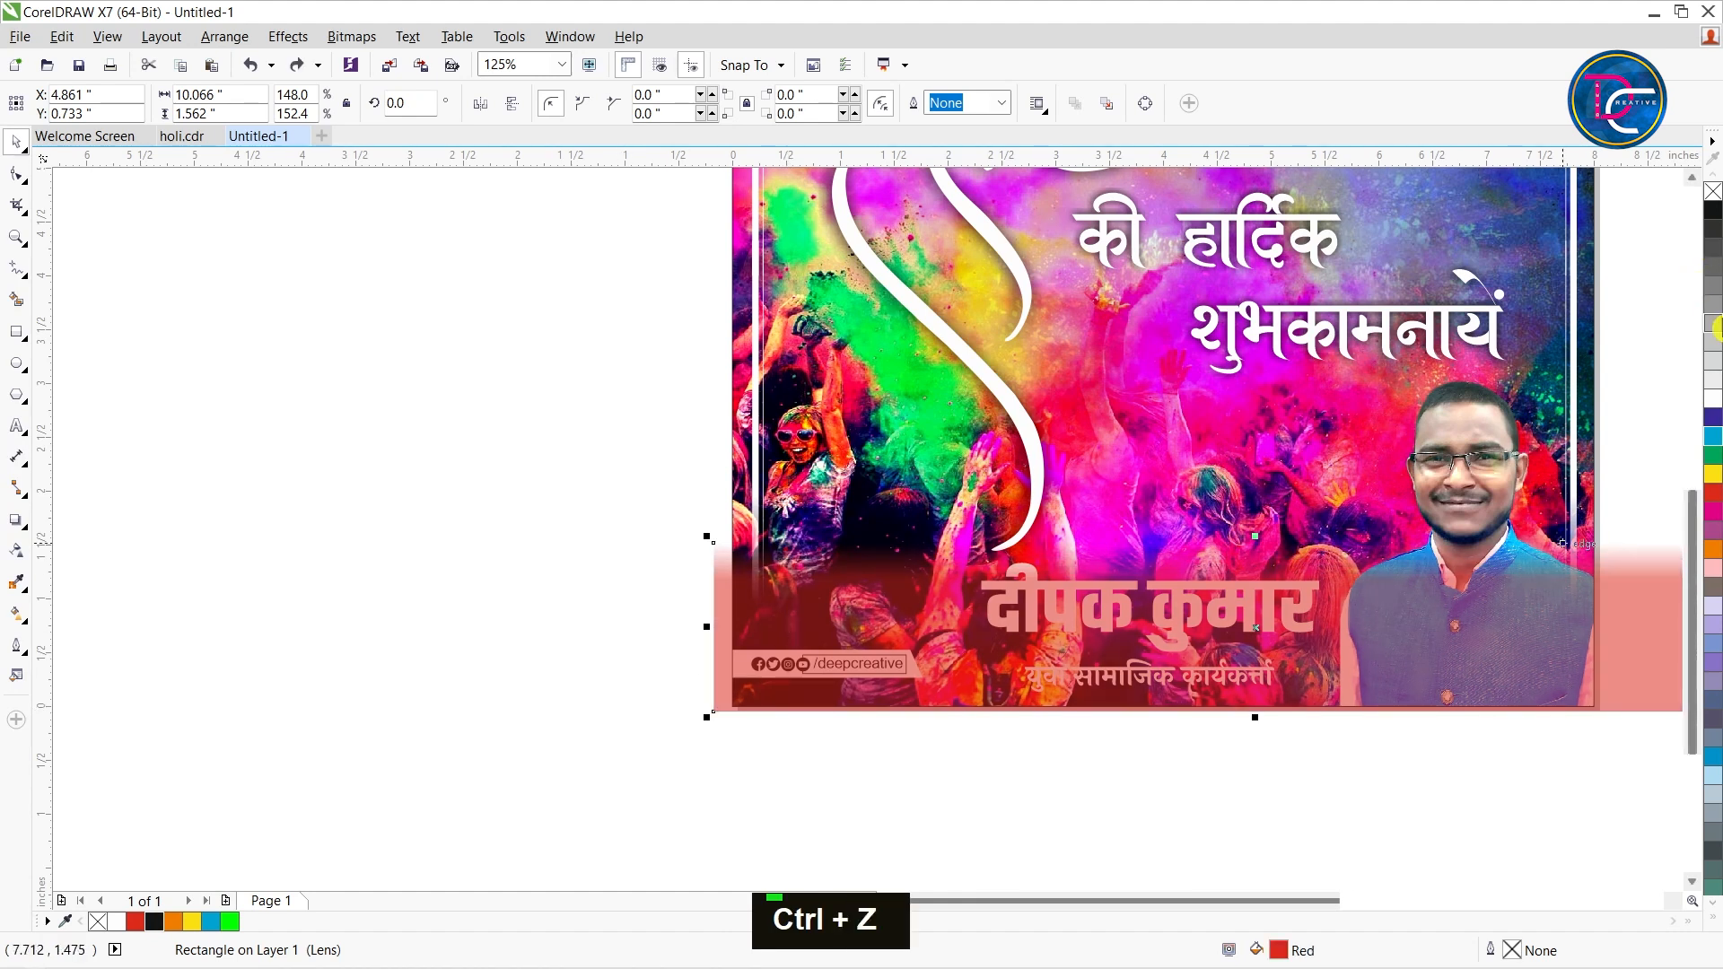
# - Fill the rectangle blue and brighten it with the RGB model to R 26, G 0, B 255 (#1A00FF)
pyautogui.click(1713, 419)
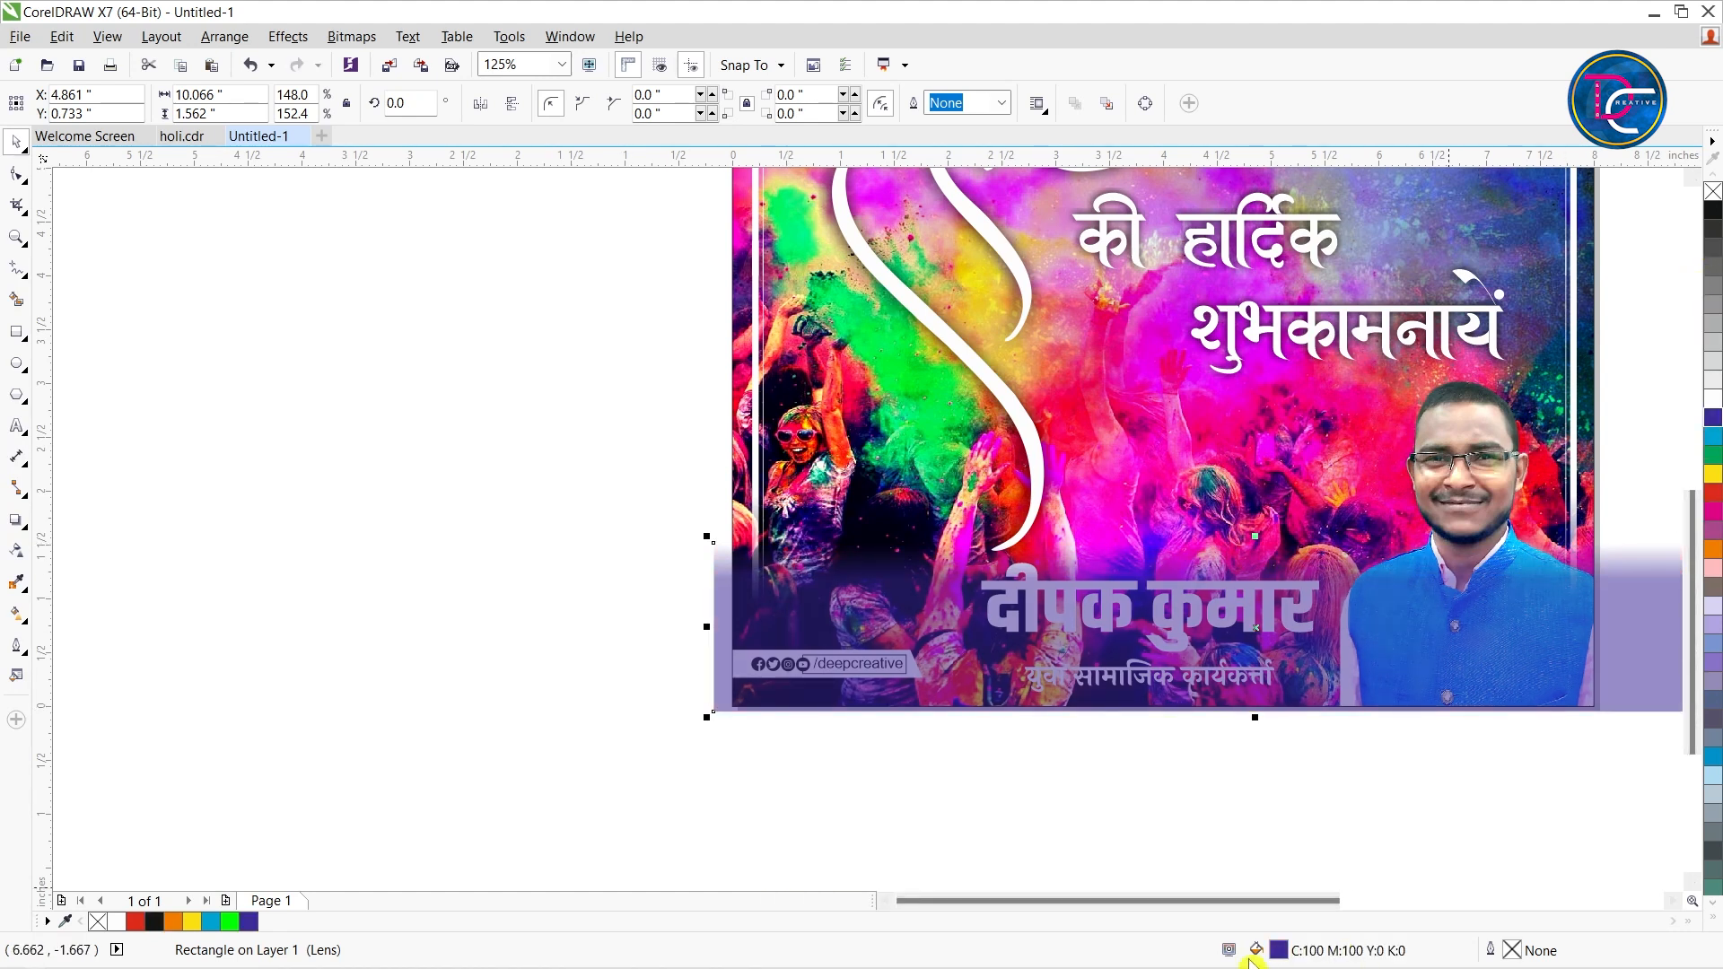
pyautogui.doubleClick(1281, 953)
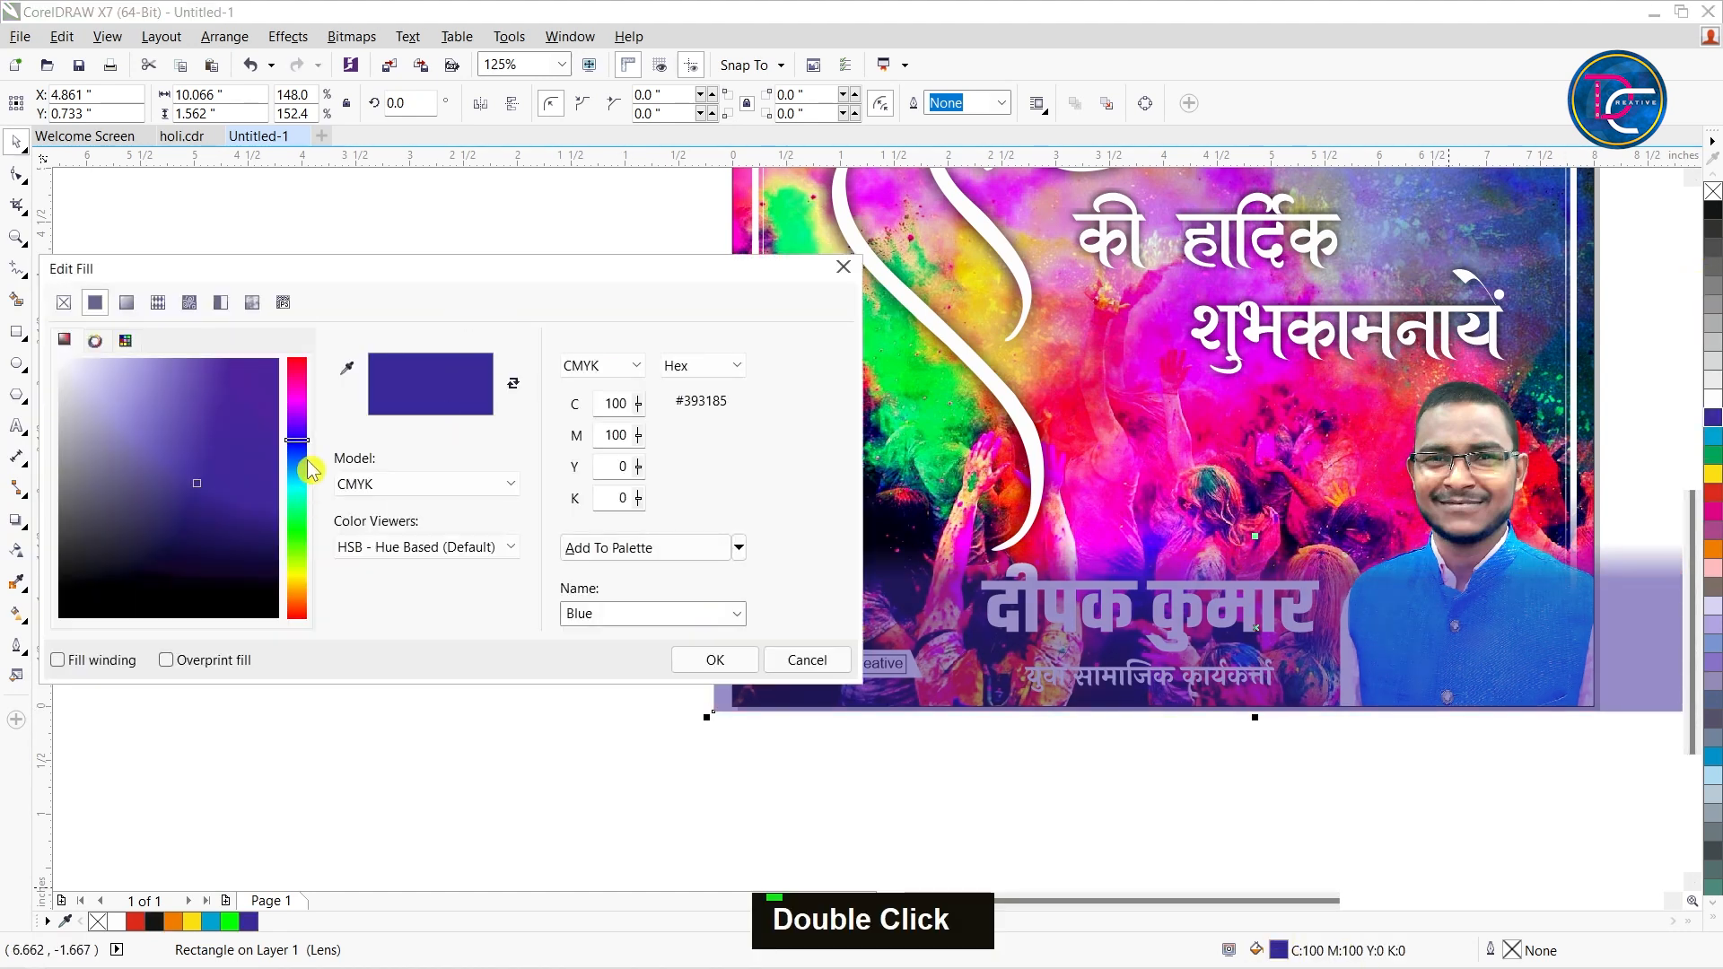
pyautogui.click(601, 366)
pyautogui.click(583, 429)
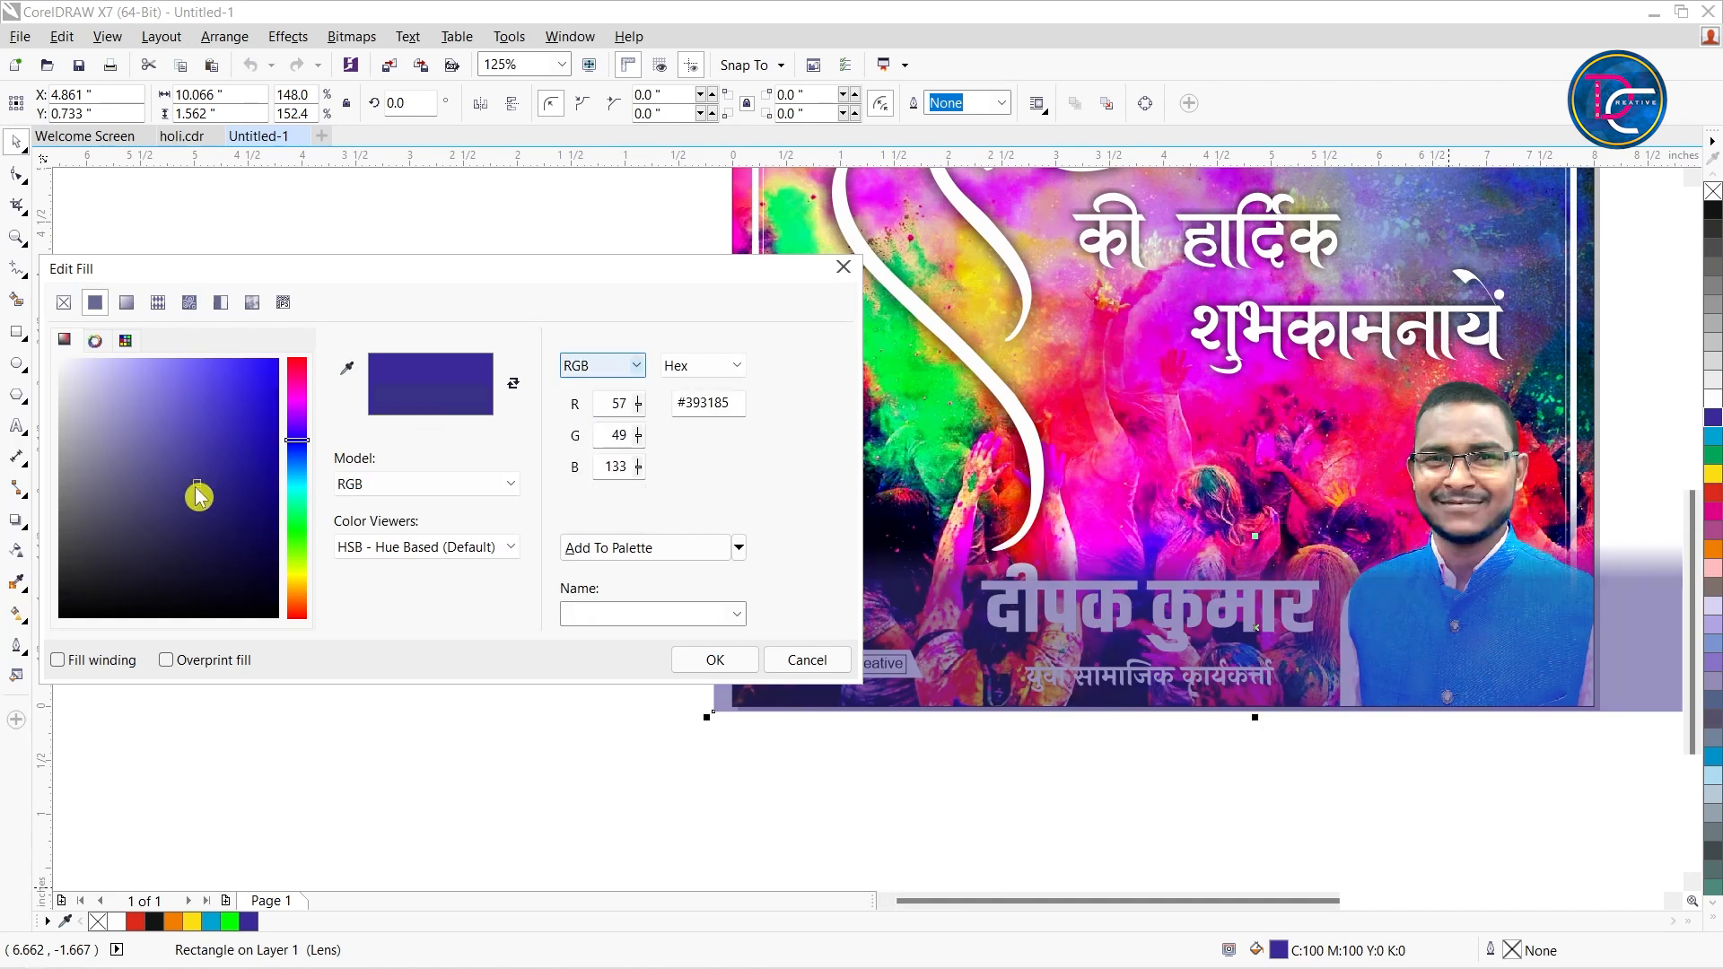
pyautogui.moveTo(196, 484); pyautogui.dragTo(308, 323)
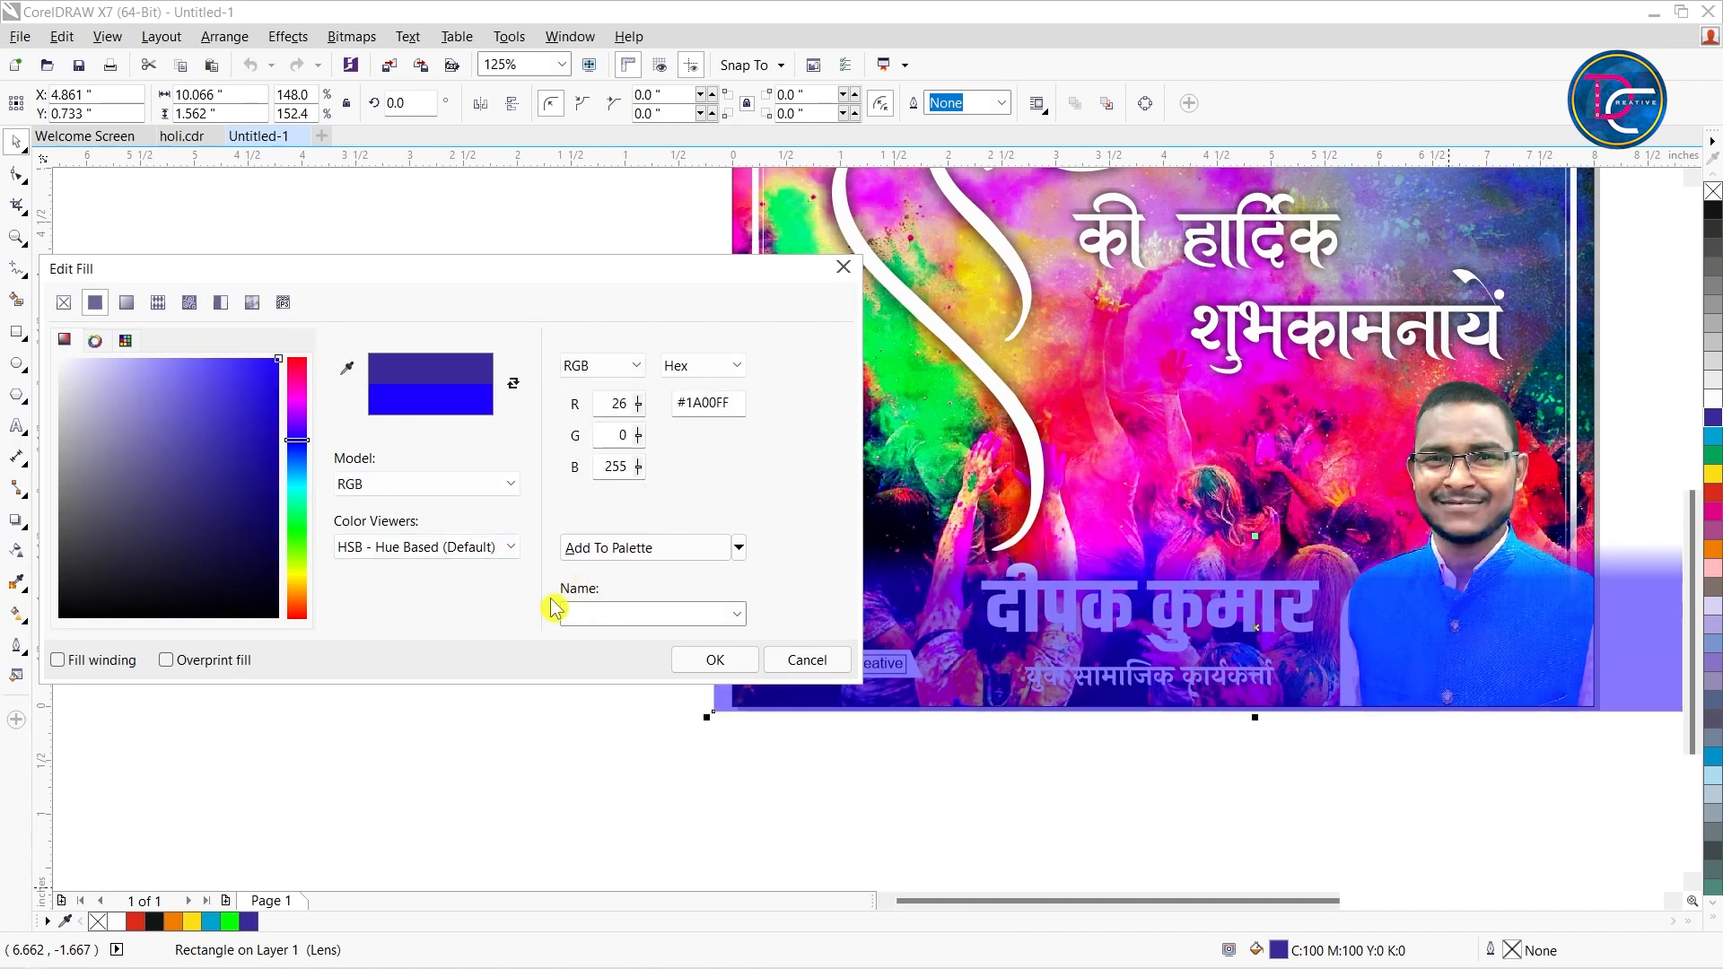
pyautogui.click(709, 659)
# - Place the blue rectangle inside the poster background as a PowerClip
pyautogui.press('q')
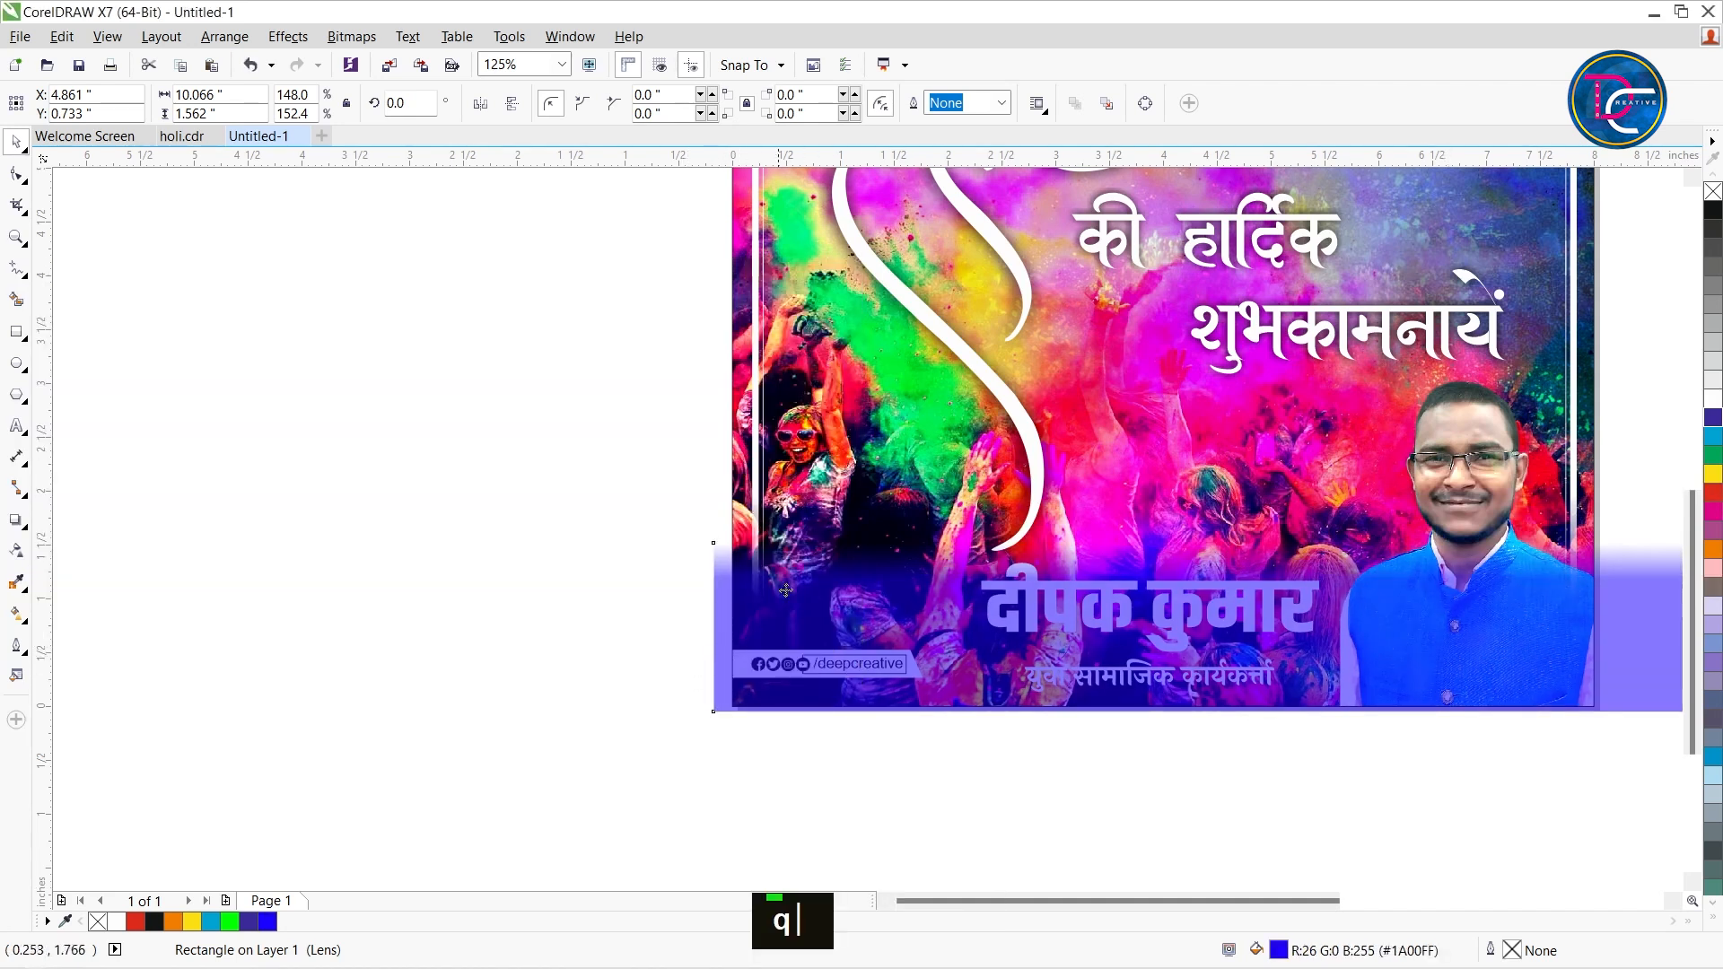
pyautogui.doubleClick(876, 800)
pyautogui.click(1657, 642)
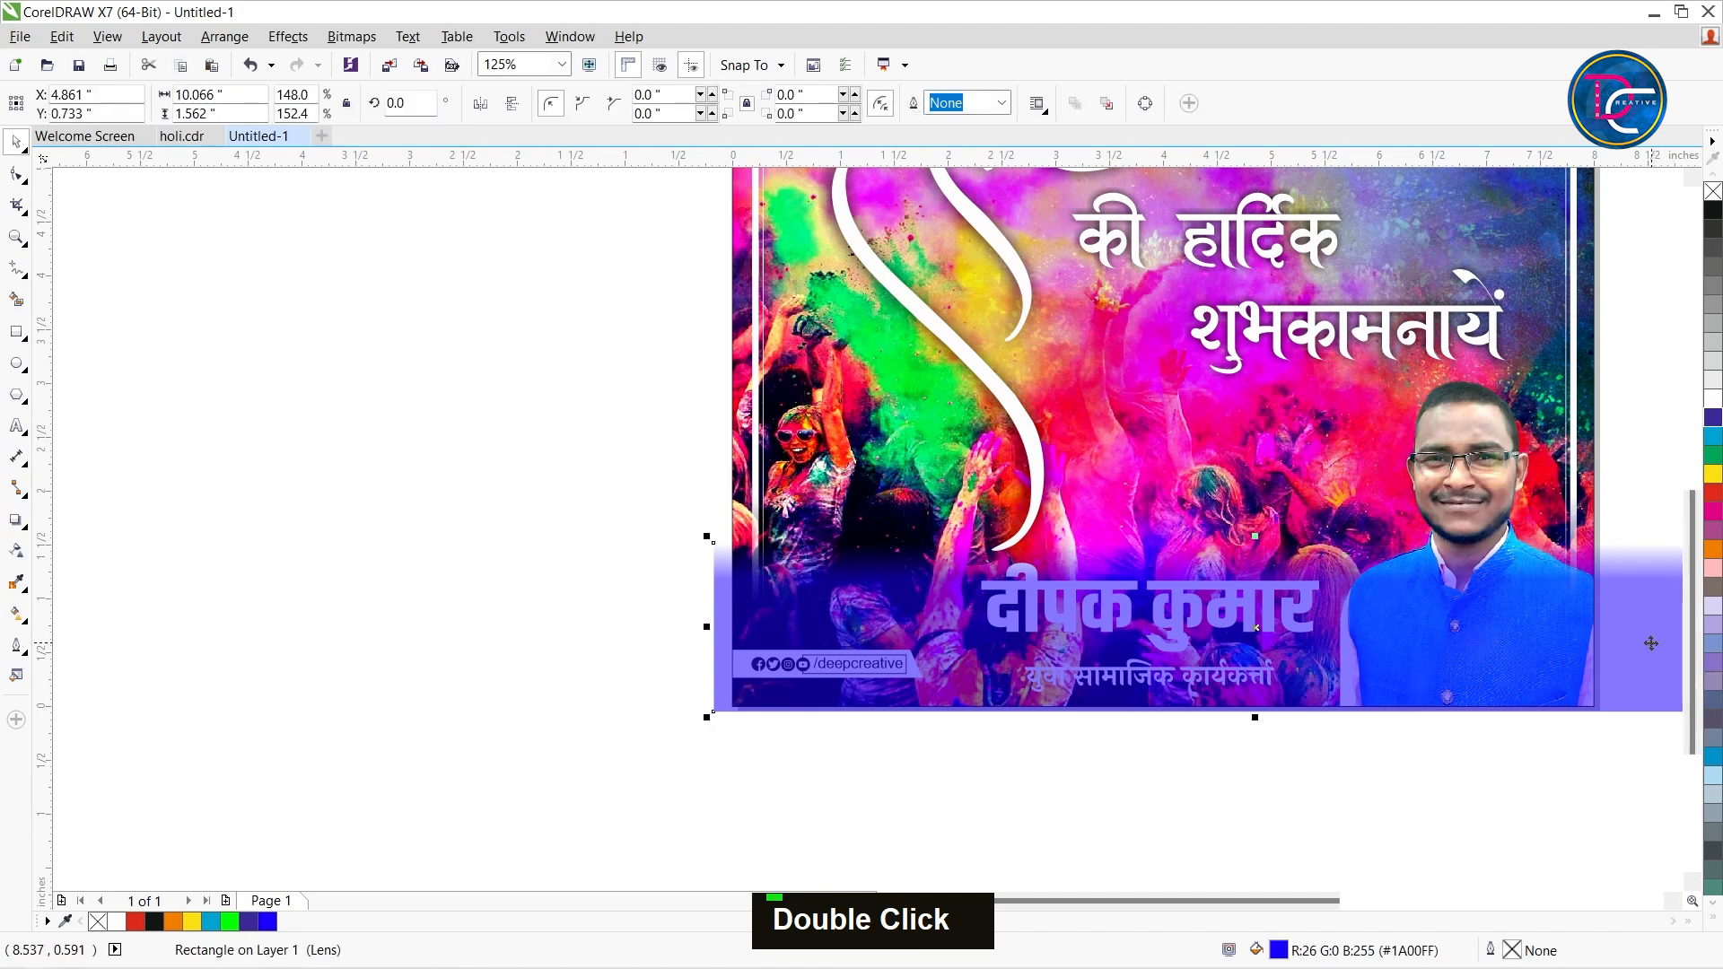
pyautogui.press('w')
pyautogui.click(732, 341)
# - Select the clipped blue rectangle and send it back one level, behind the social-media strip
pyautogui.keyDown('ctrl'); pyautogui.keyDown('alt'); pyautogui.click(821, 595); pyautogui.keyUp('alt'); pyautogui.keyUp('ctrl')
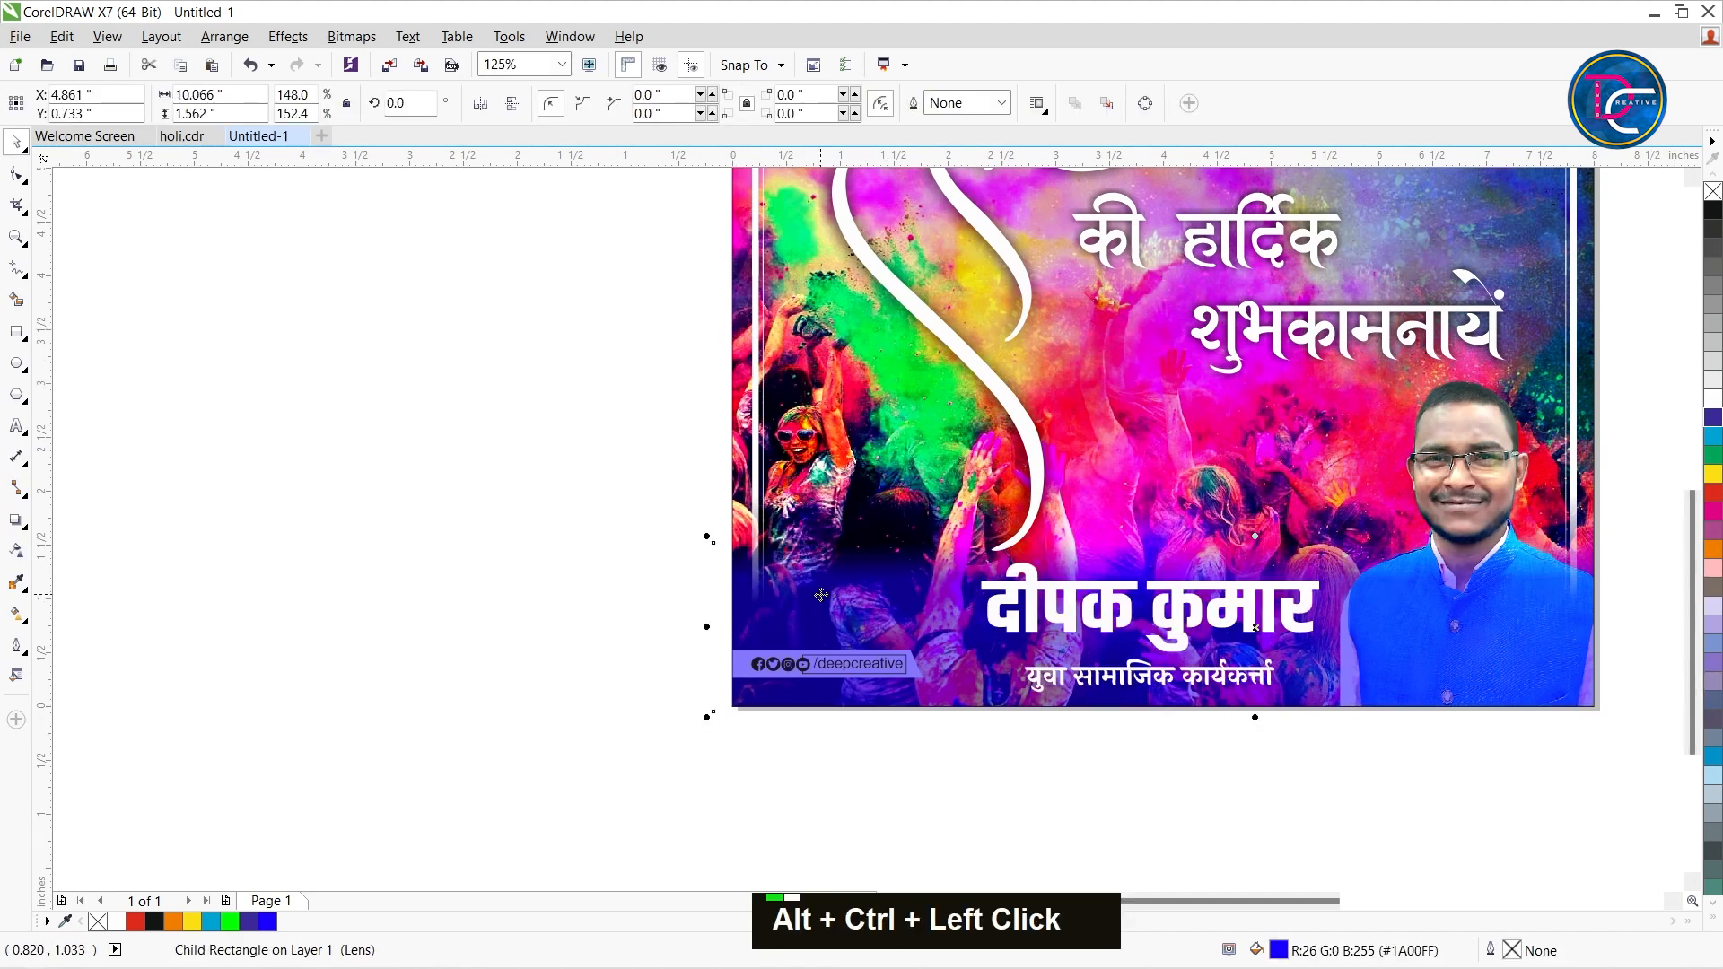
pyautogui.keyDown('ctrl'); pyautogui.keyDown('alt'); pyautogui.click(834, 669); pyautogui.keyUp('alt'); pyautogui.keyUp('ctrl')
pyautogui.scroll(2, 838, 664)
pyautogui.scroll(-2, 849, 637)
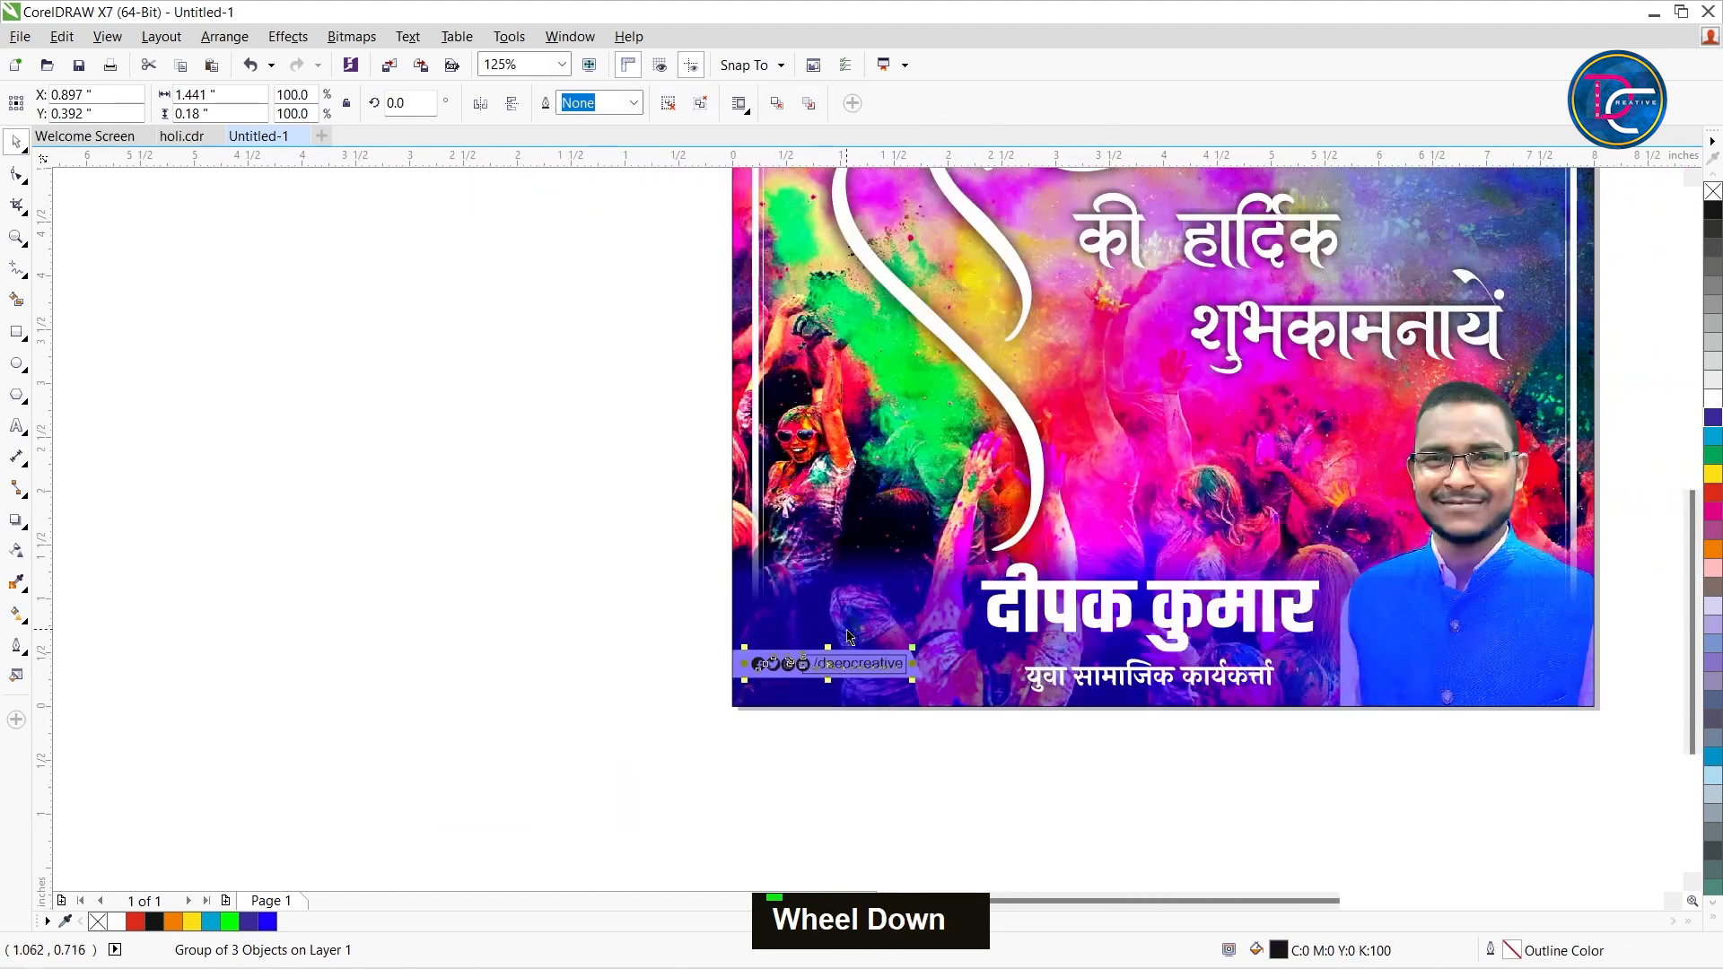
pyautogui.click(850, 628)
pyautogui.keyDown('ctrl'); pyautogui.keyDown('alt'); pyautogui.click(860, 617); pyautogui.keyUp('alt'); pyautogui.keyUp('ctrl')
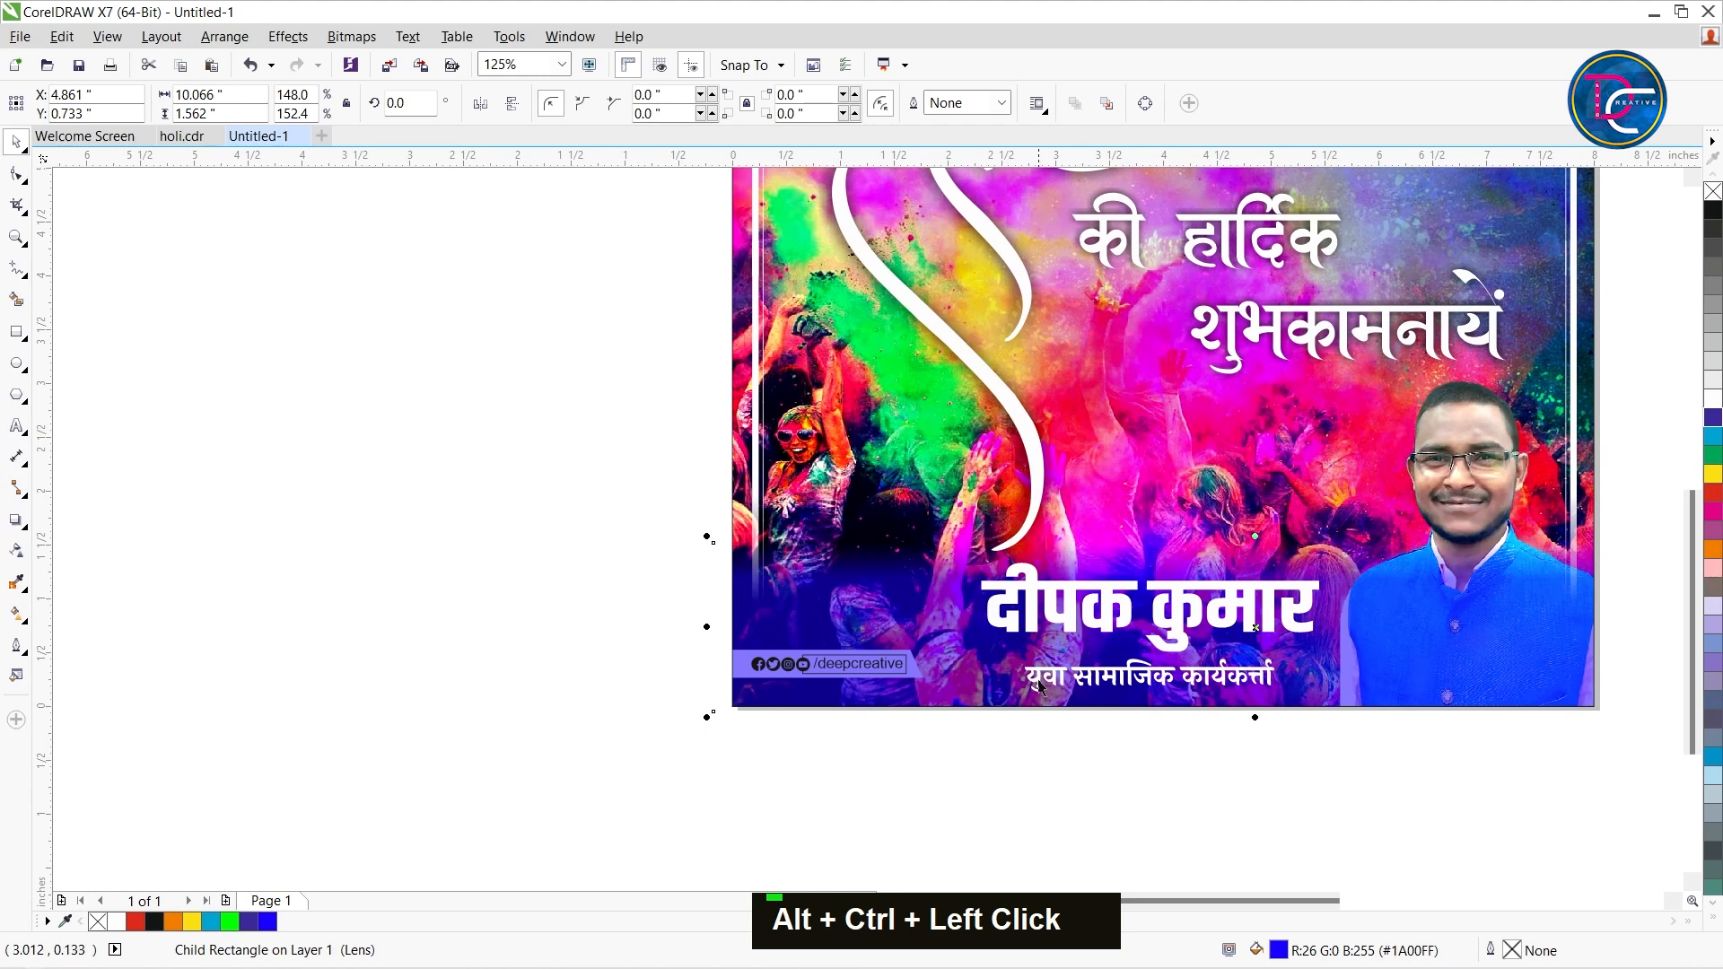
pyautogui.rightClick(927, 621)
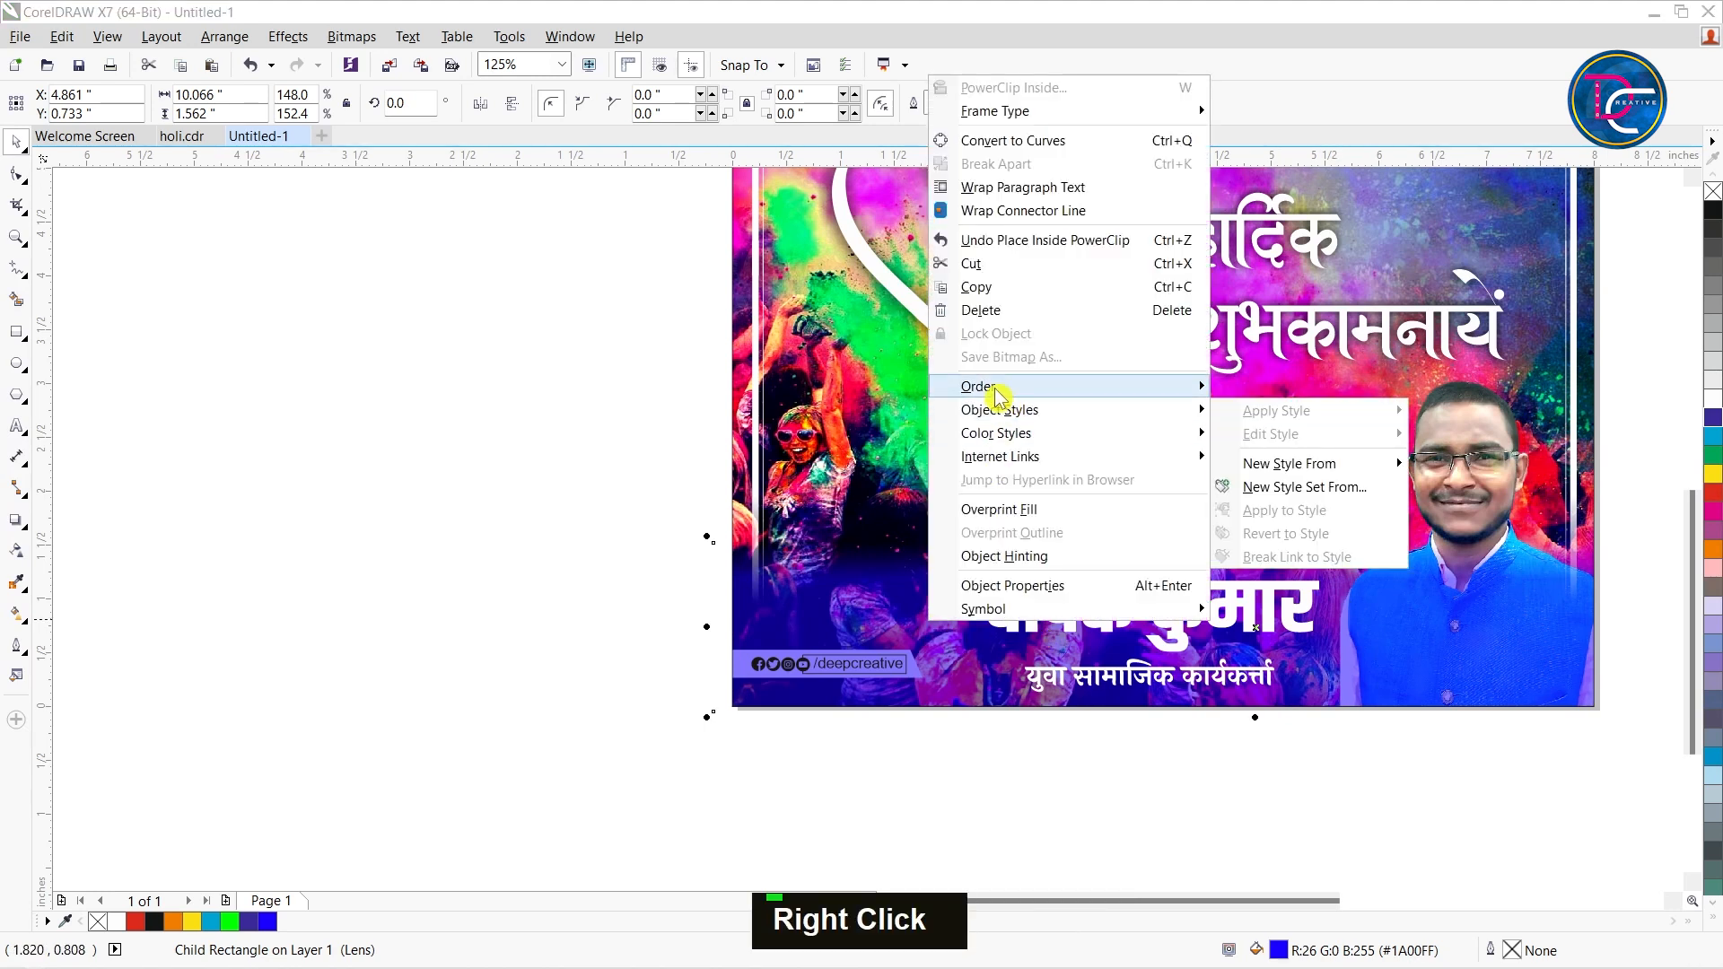
pyautogui.moveTo(996, 394)
pyautogui.click(1324, 519)
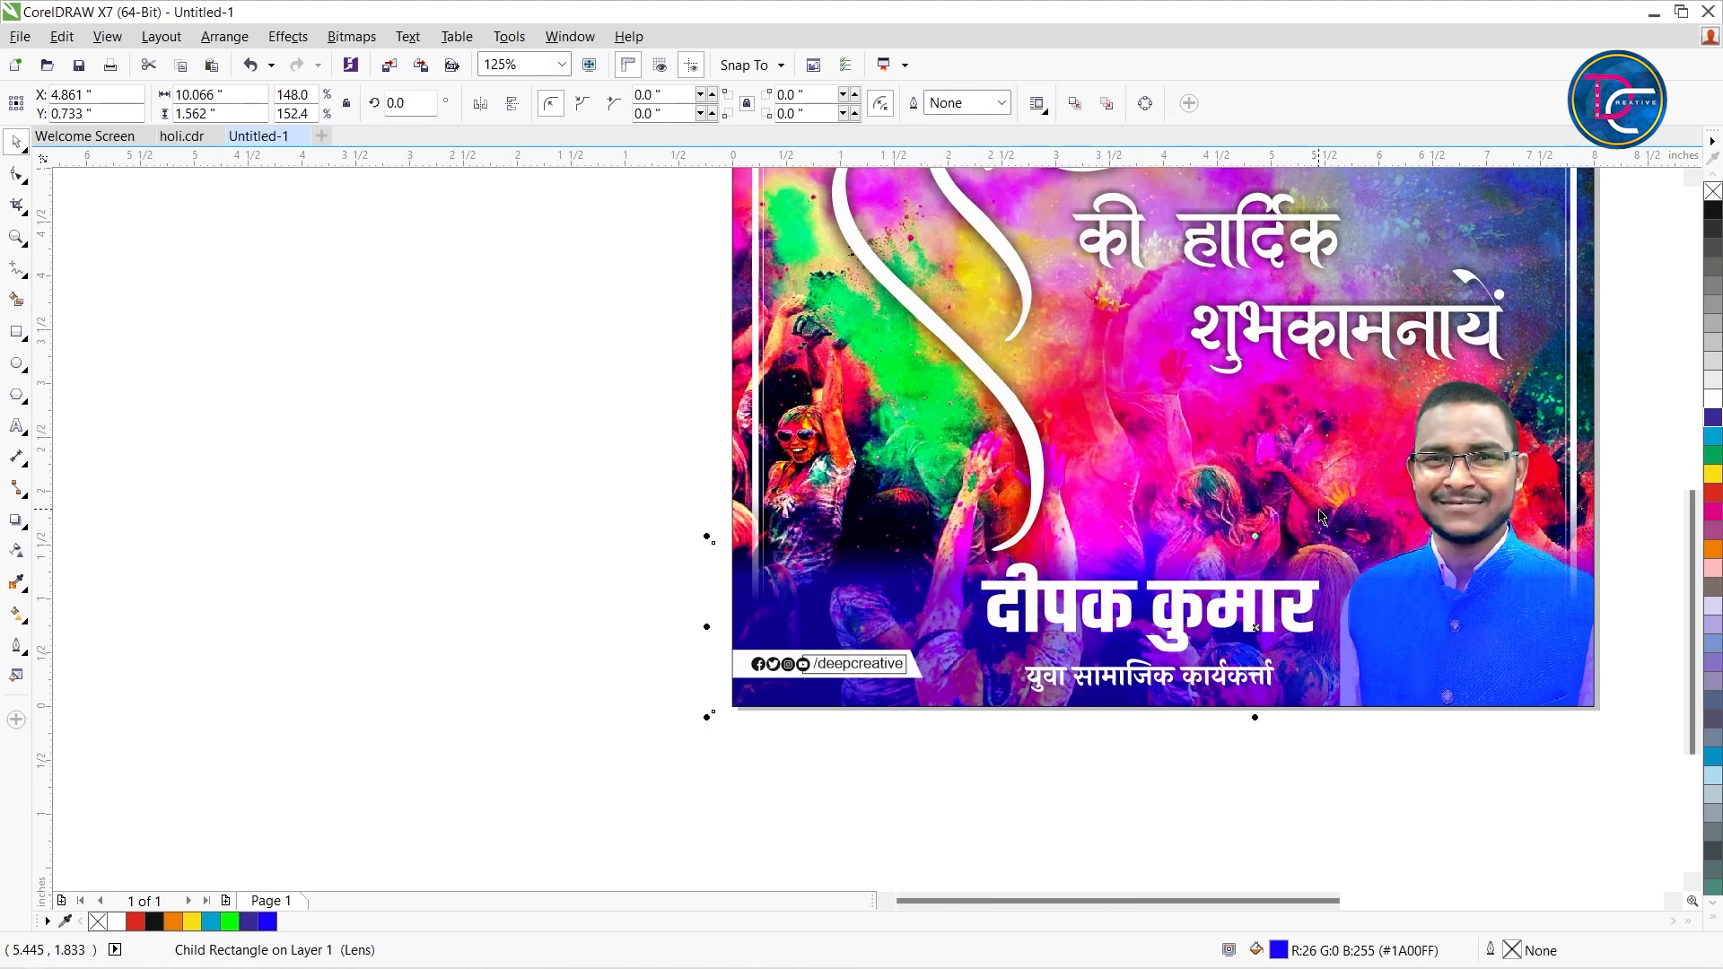
# - Send the clipped blue rectangle back one more level, behind the portrait
pyautogui.rightClick(819, 592)
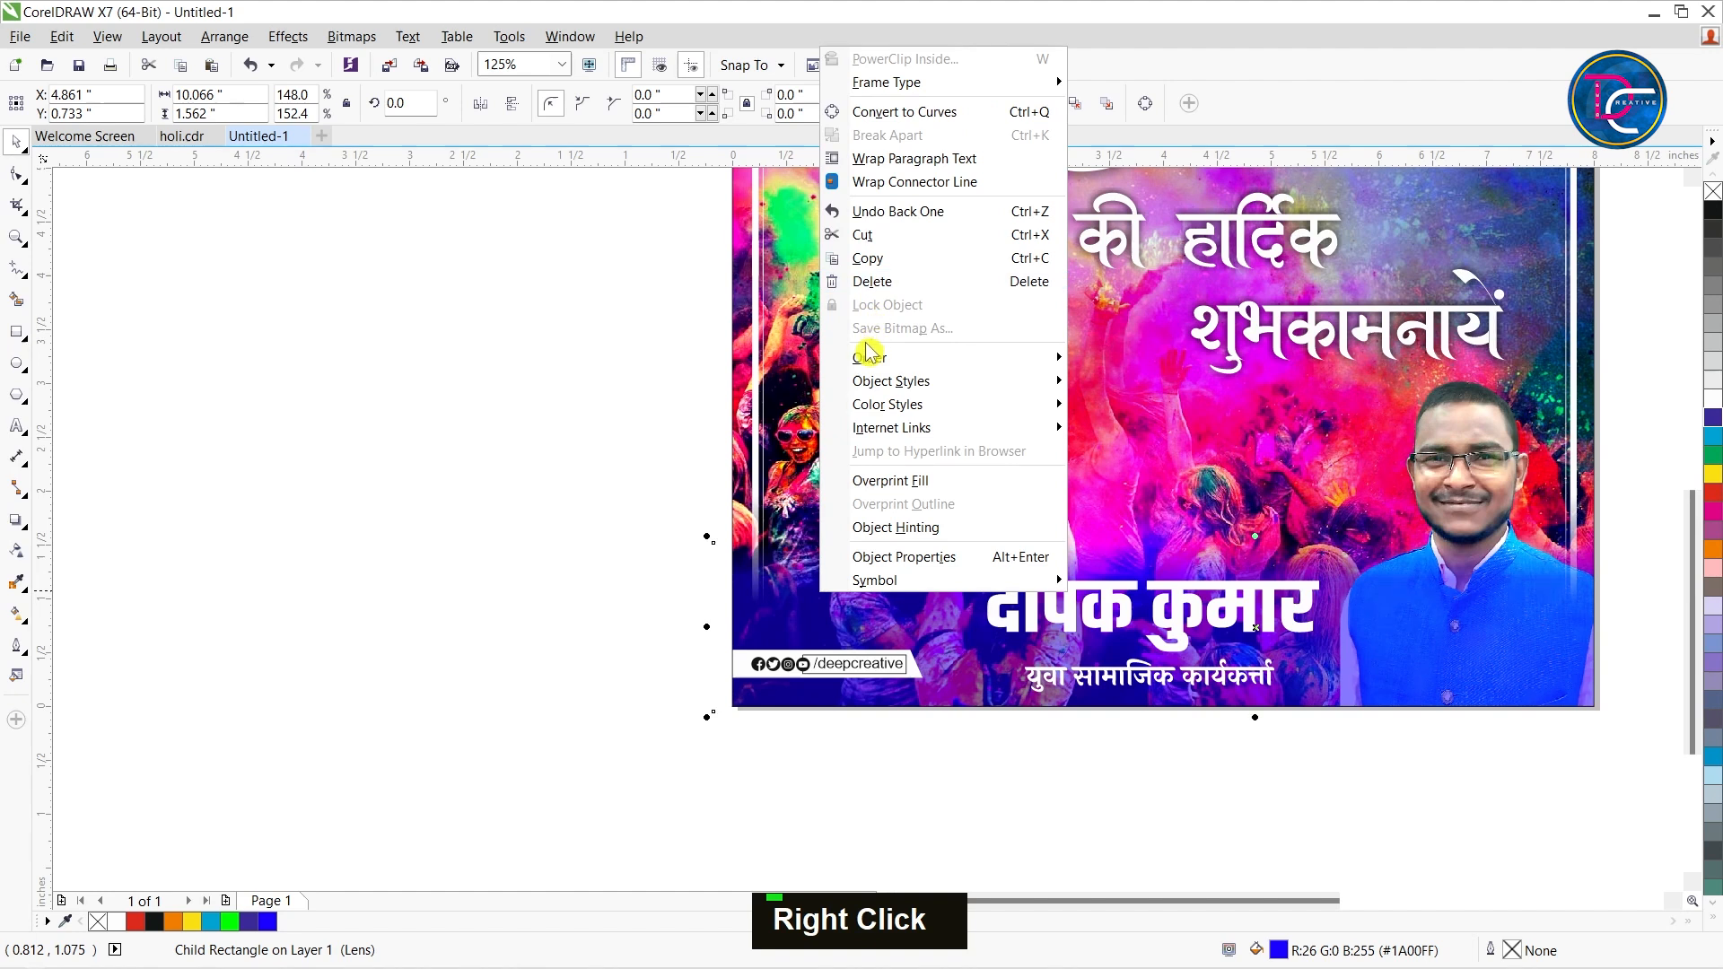
pyautogui.moveTo(961, 356)
pyautogui.click(1285, 489)
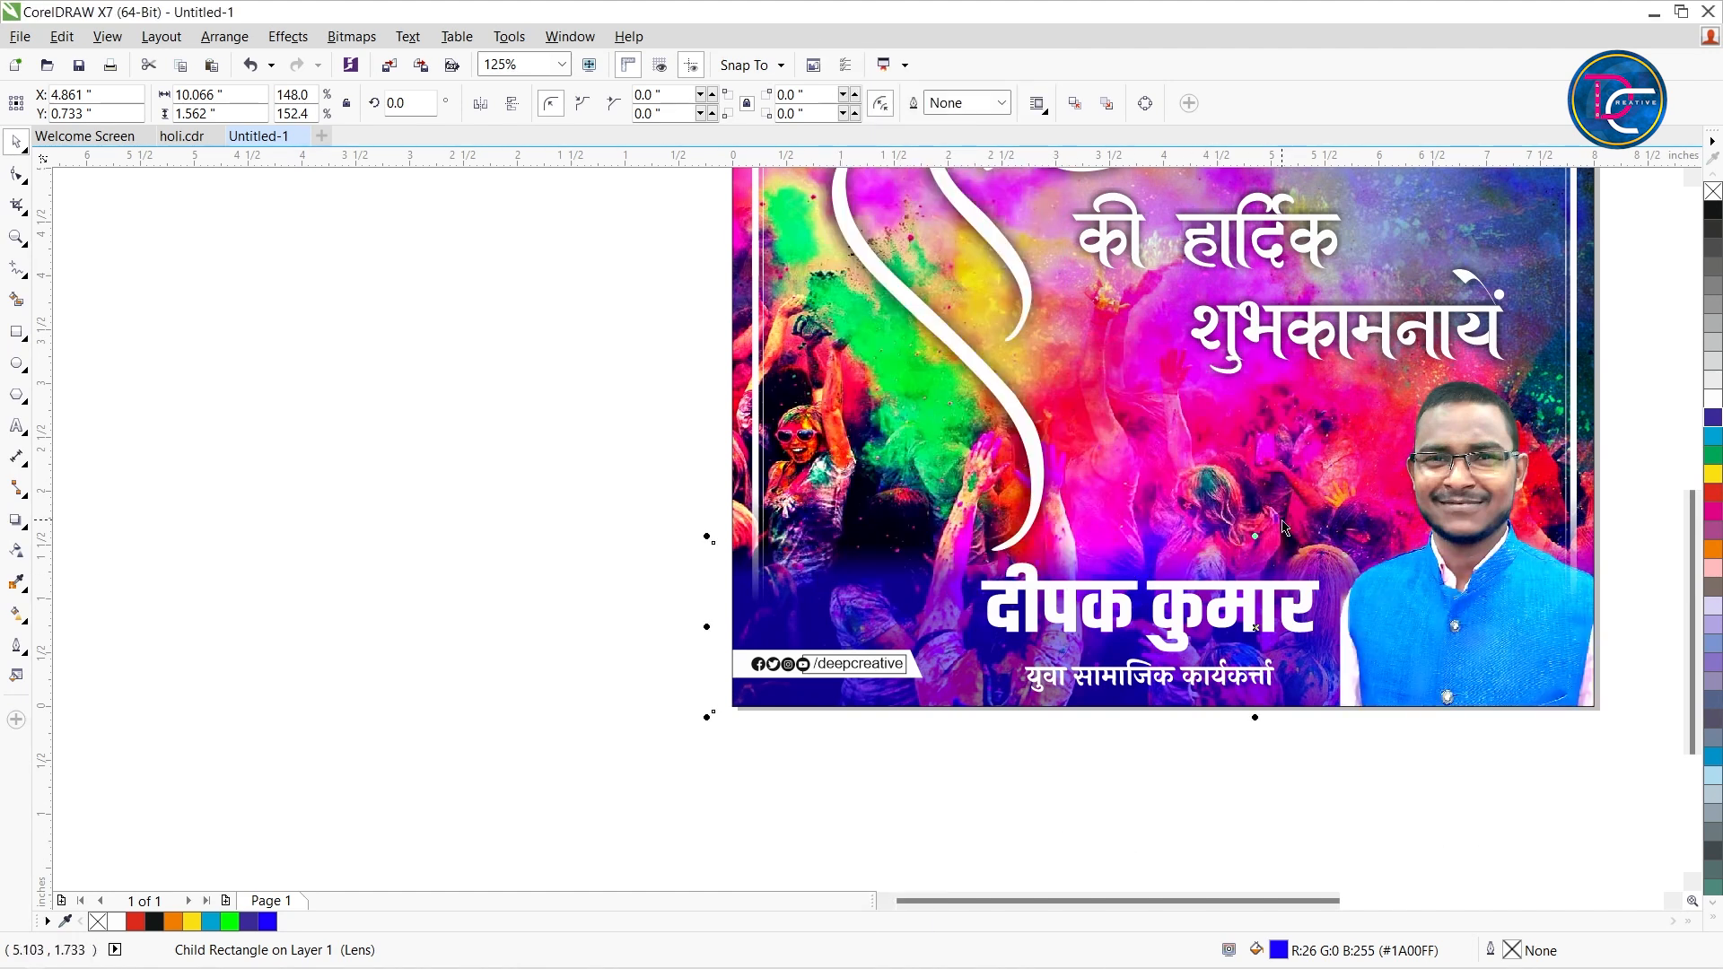
# - Stretch the blue rectangle upward to about 2.81 inches high and nudge it down to a centre Y of 0.759 inches
pyautogui.moveTo(1255, 539); pyautogui.dragTo(1255, 403)
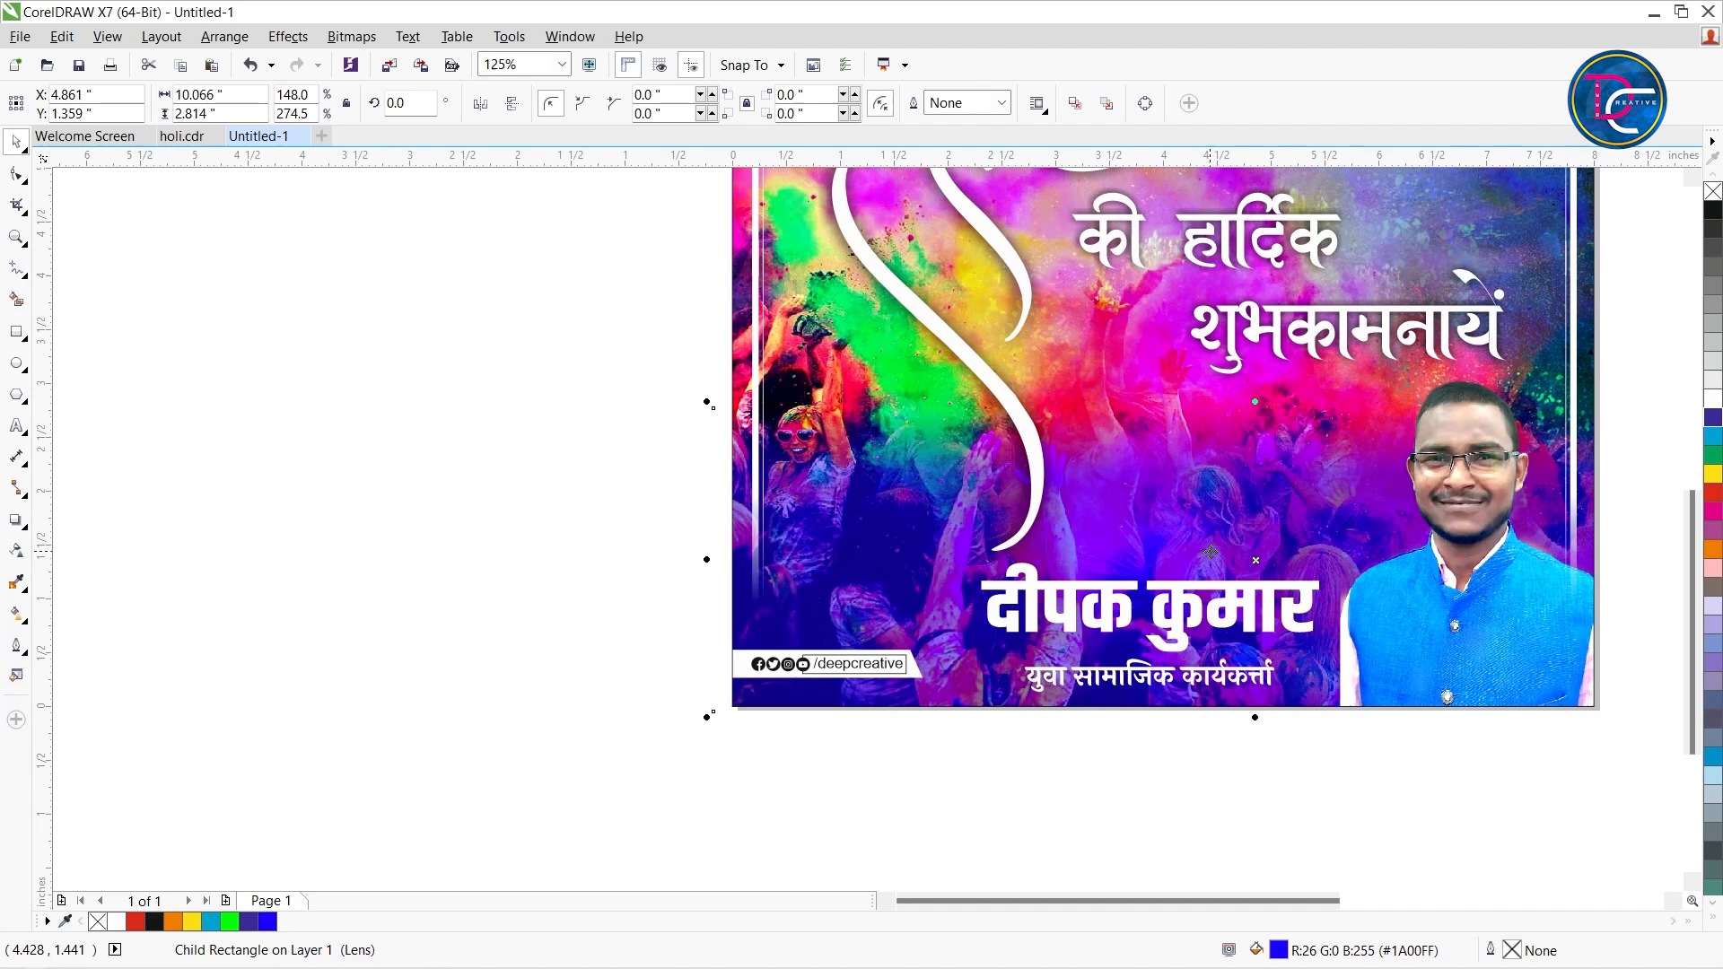
pyautogui.press('Down')
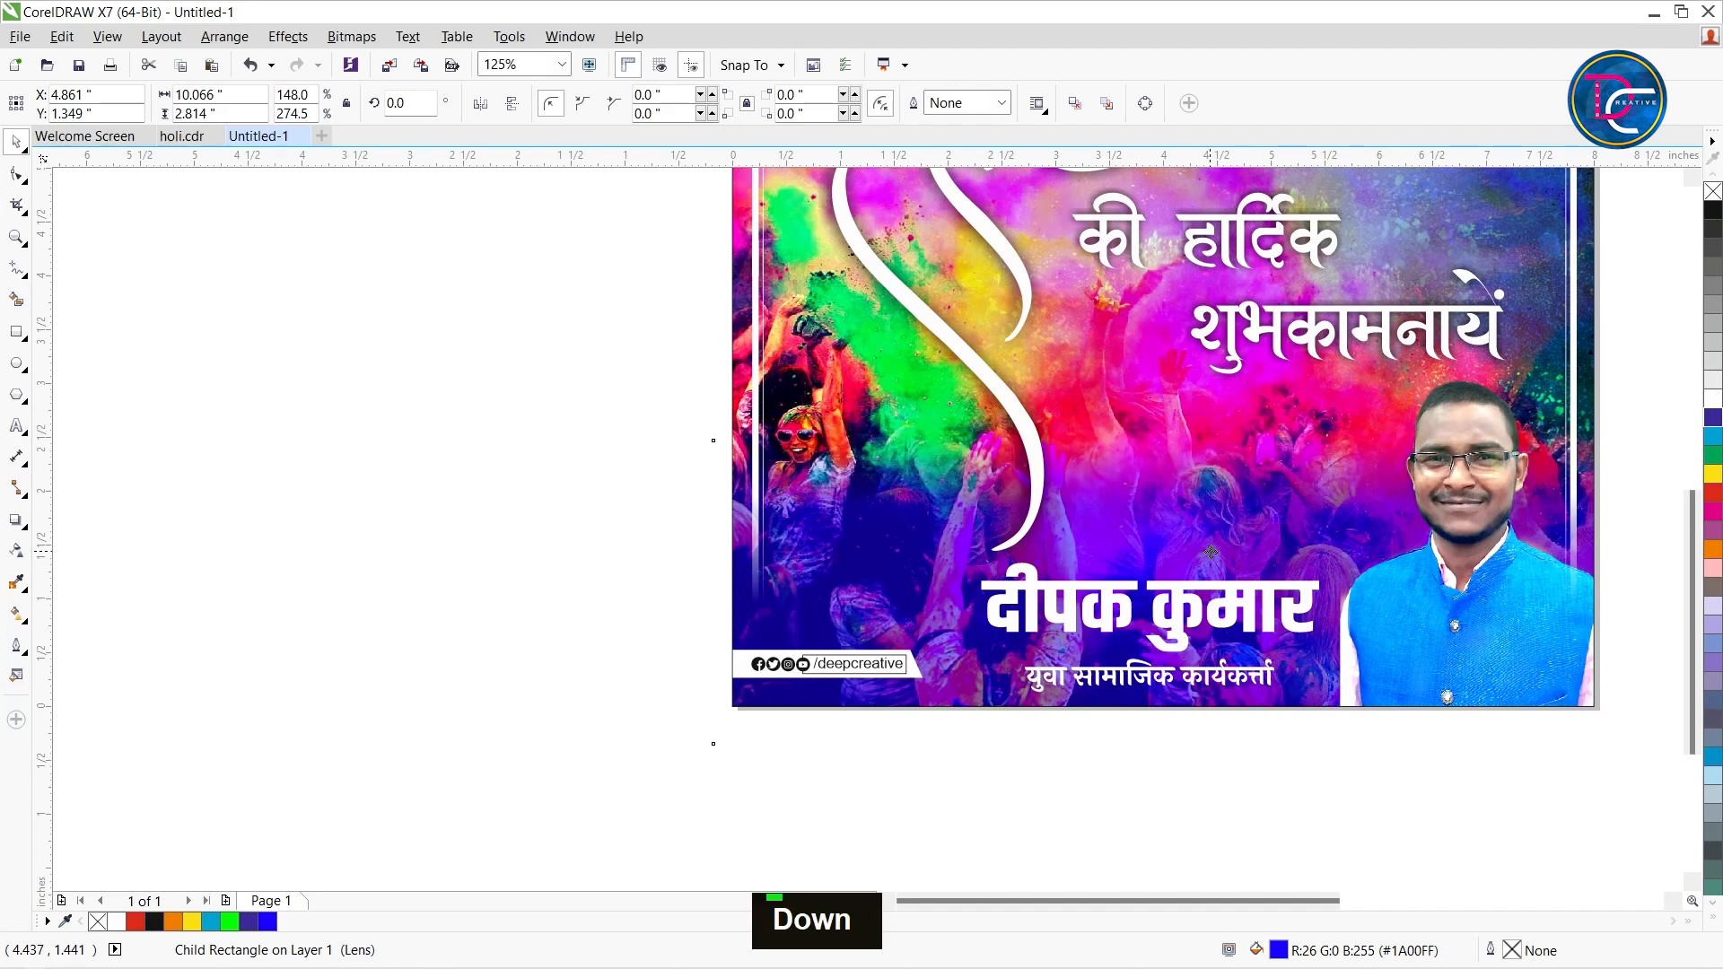
pyautogui.press('Down')
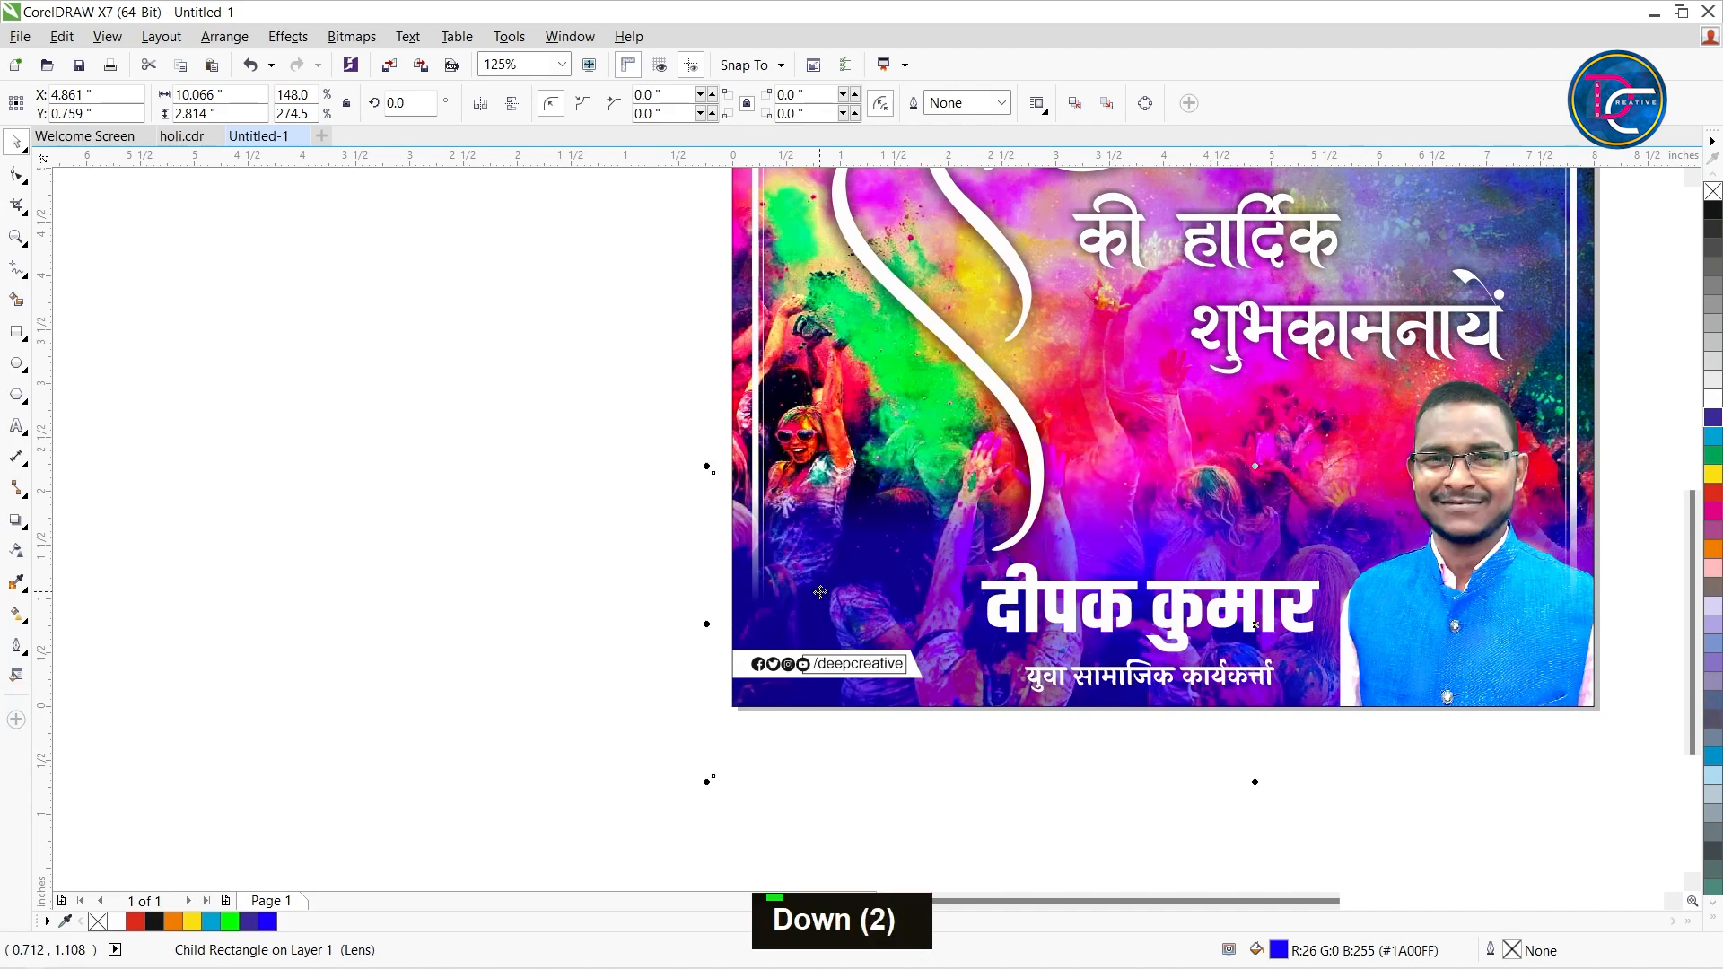
# - Lengthen the blue rectangle's linear transparency downward to the name text, with 56 transparency at its lower end
pyautogui.click(12, 552)
pyautogui.moveTo(1179, 540); pyautogui.dragTo(1178, 631)
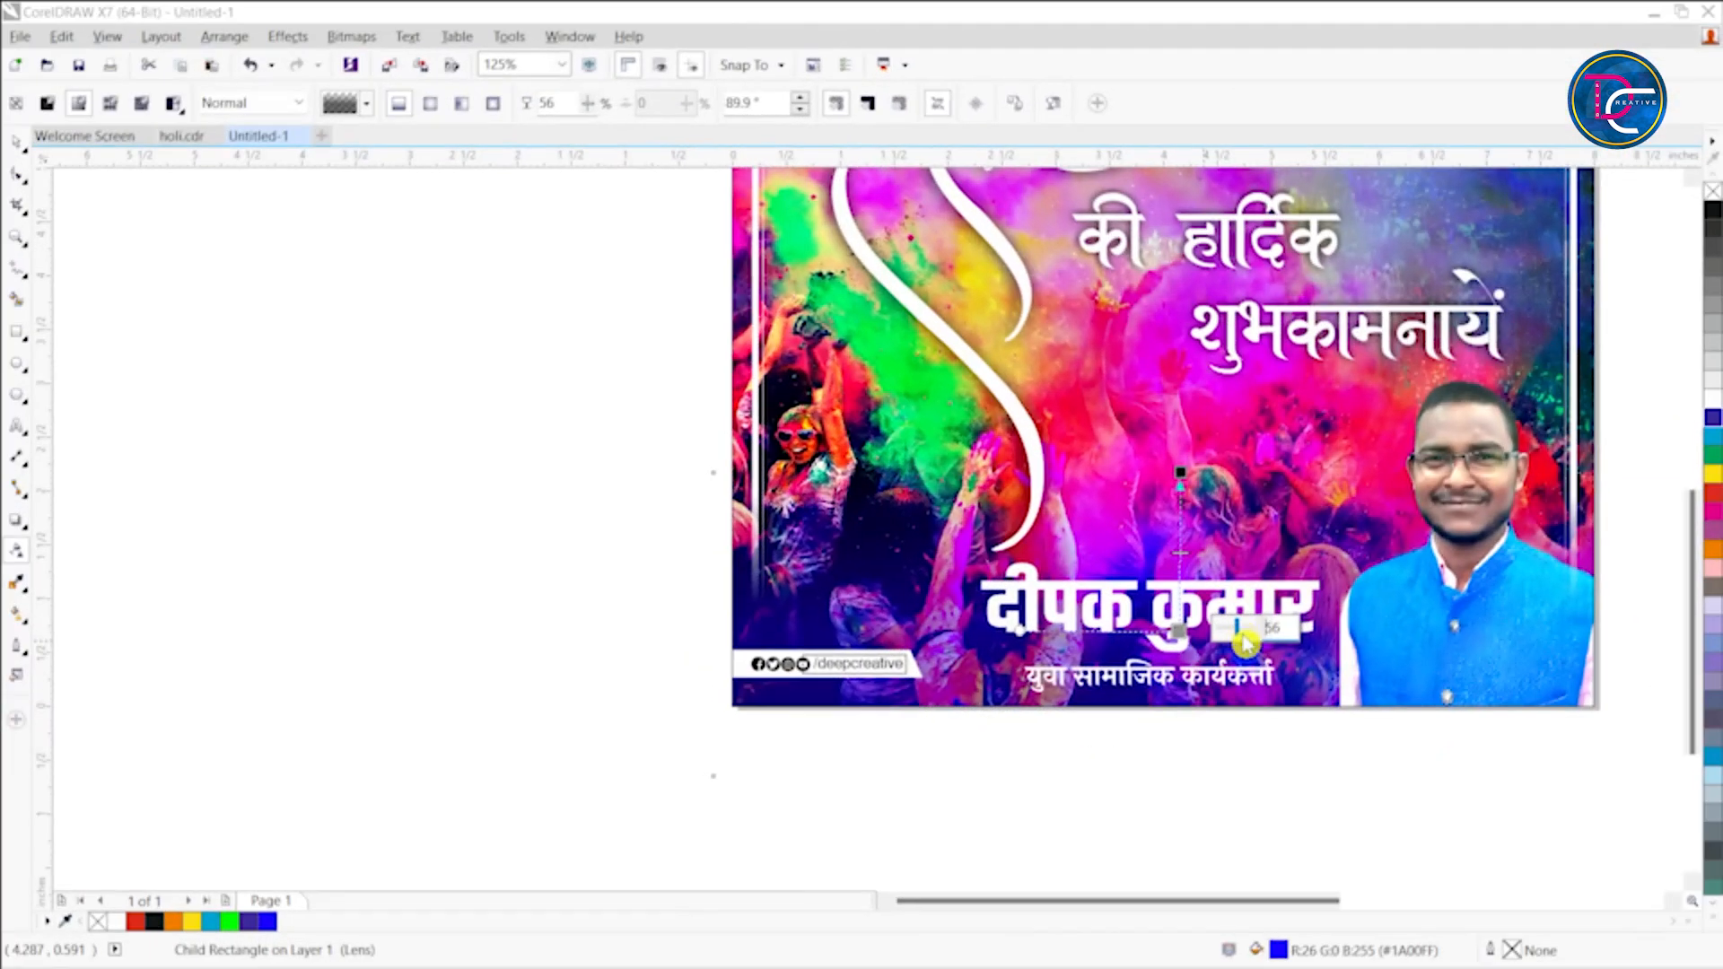
pyautogui.press('z')
pyautogui.press('z')
pyautogui.moveTo(1068, 424); pyautogui.dragTo(1373, 689)
pyautogui.hotkey('ctrl', 'space')
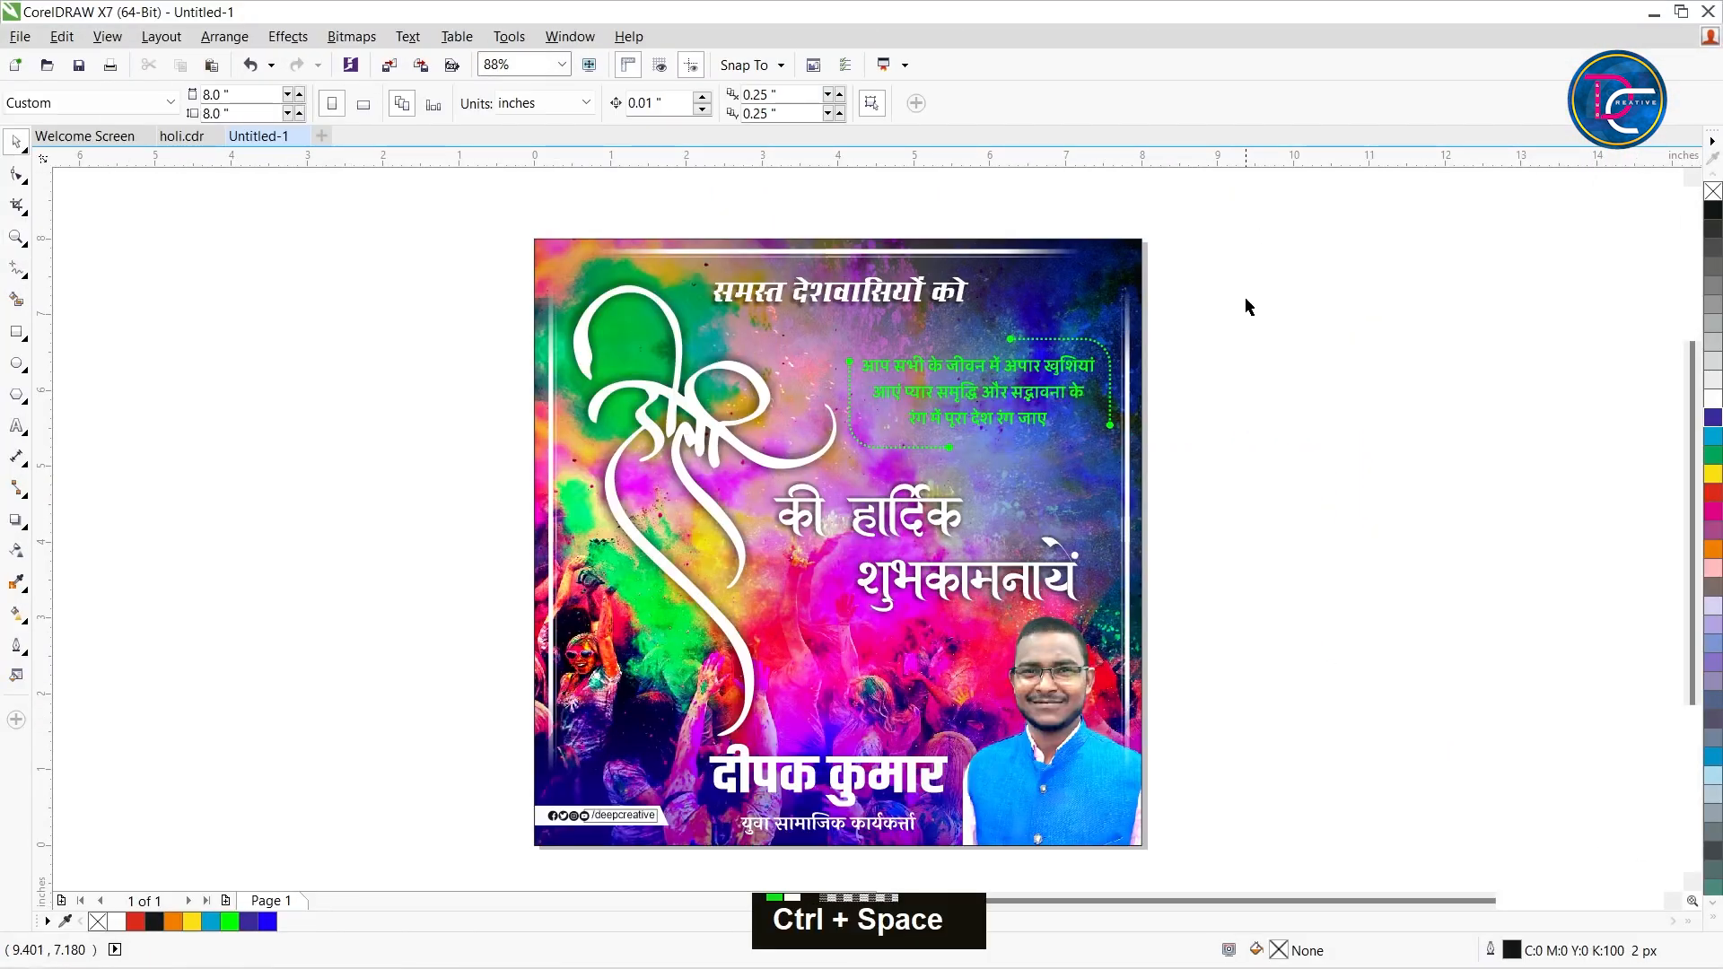
pyautogui.rightClick(1250, 253)
pyautogui.click(1314, 269)
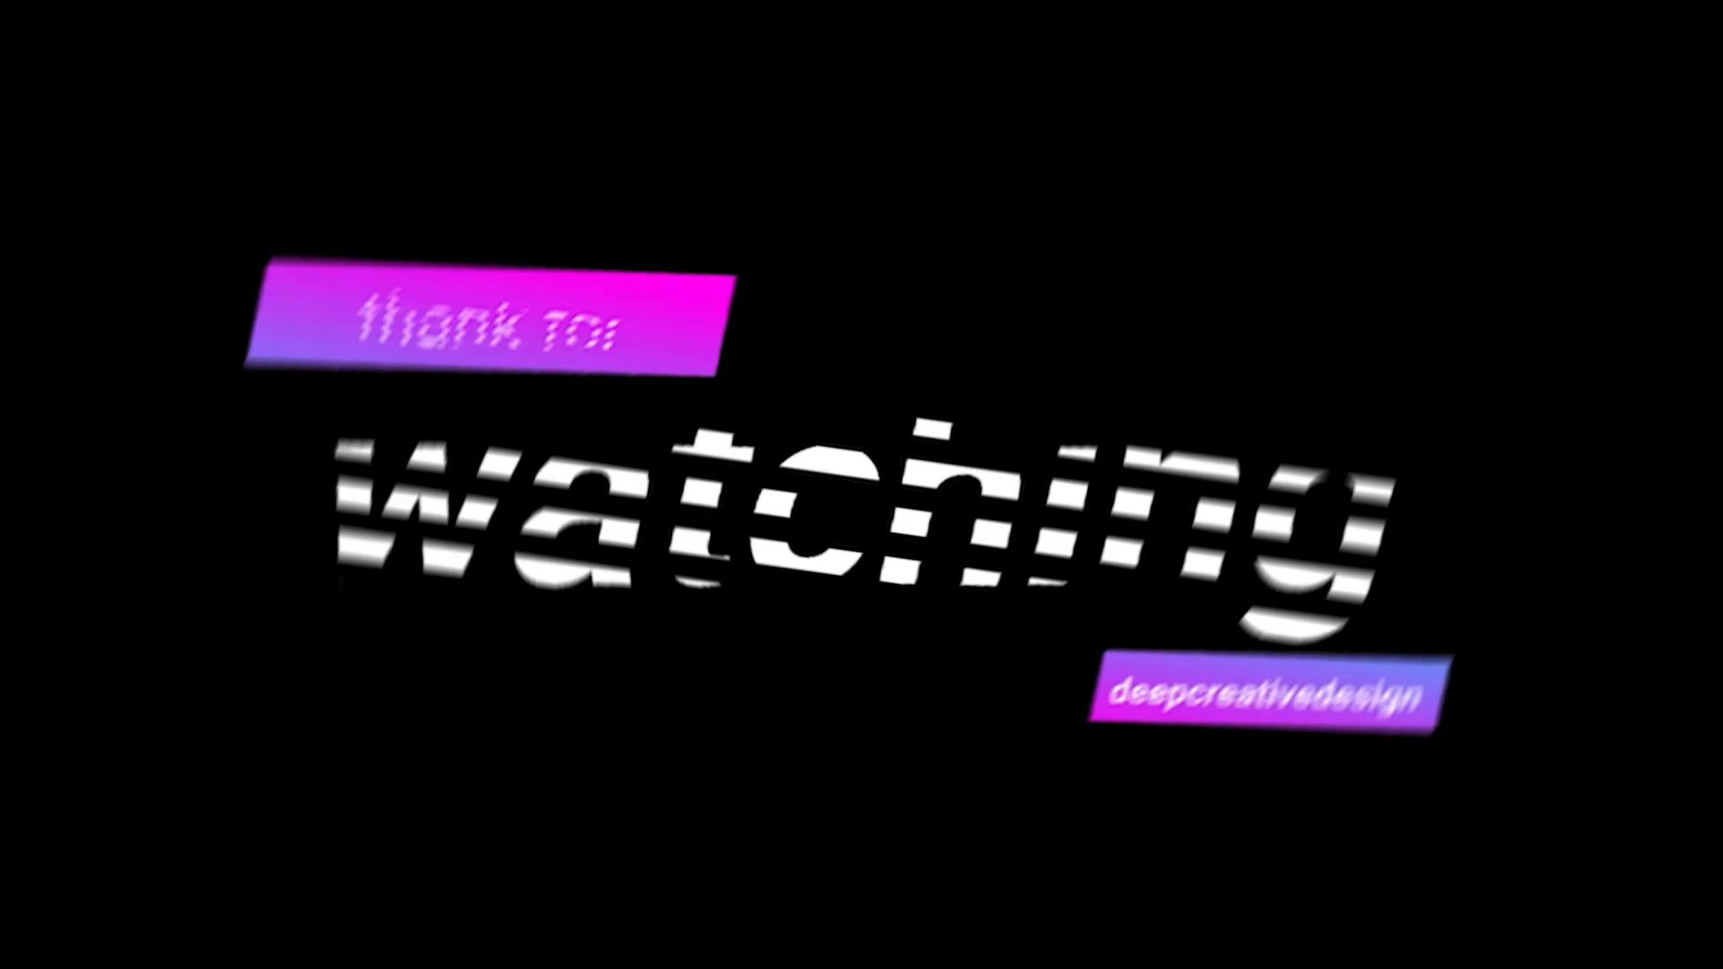